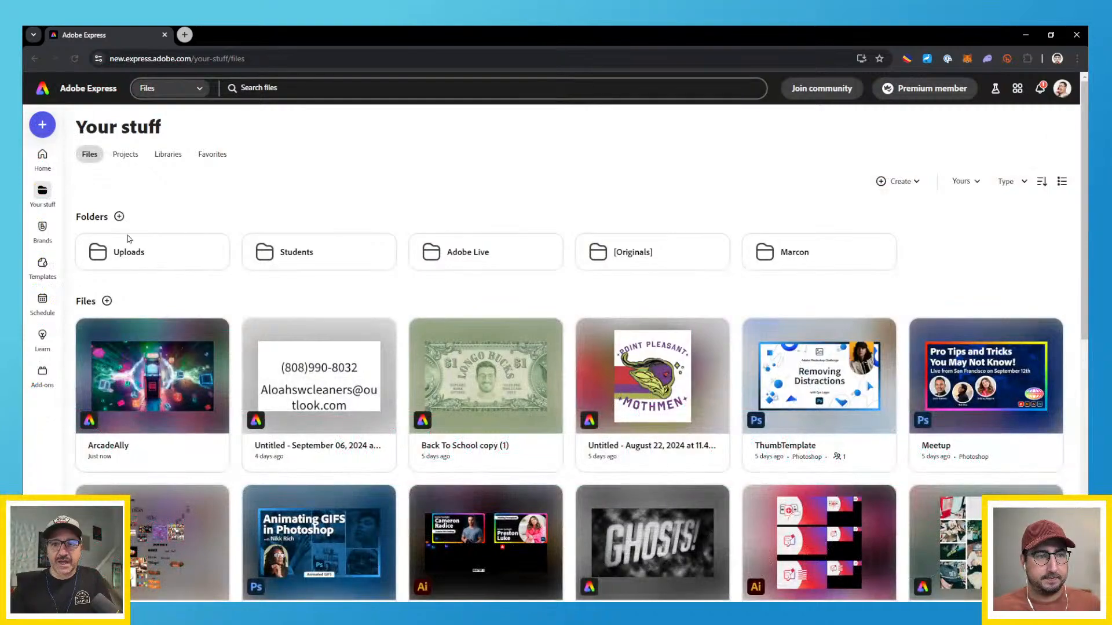
# Open the Uploads folder in Your stuff
pyautogui.click(160, 257)
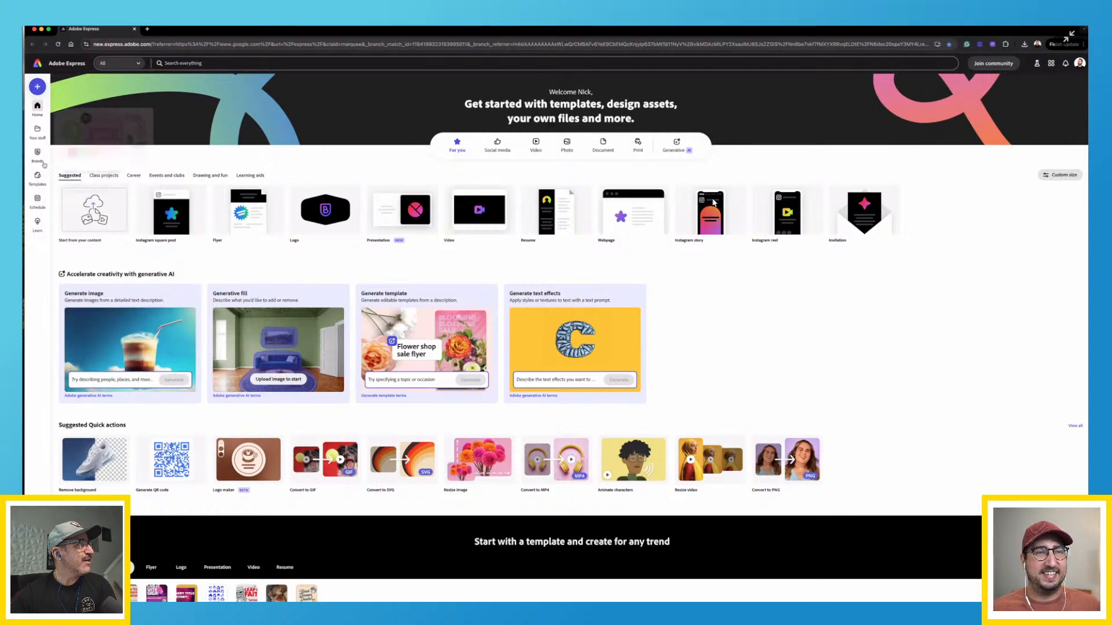
# Look through the Social media, Video, Photo and Document categories on the home page
pyautogui.moveTo(38, 178)
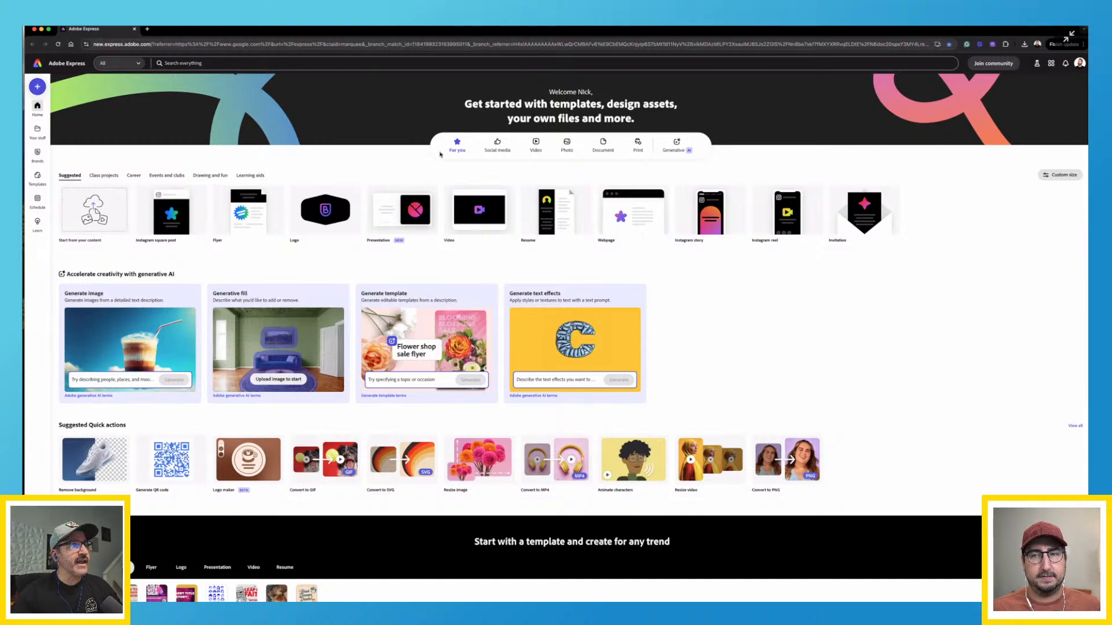
pyautogui.click(499, 146)
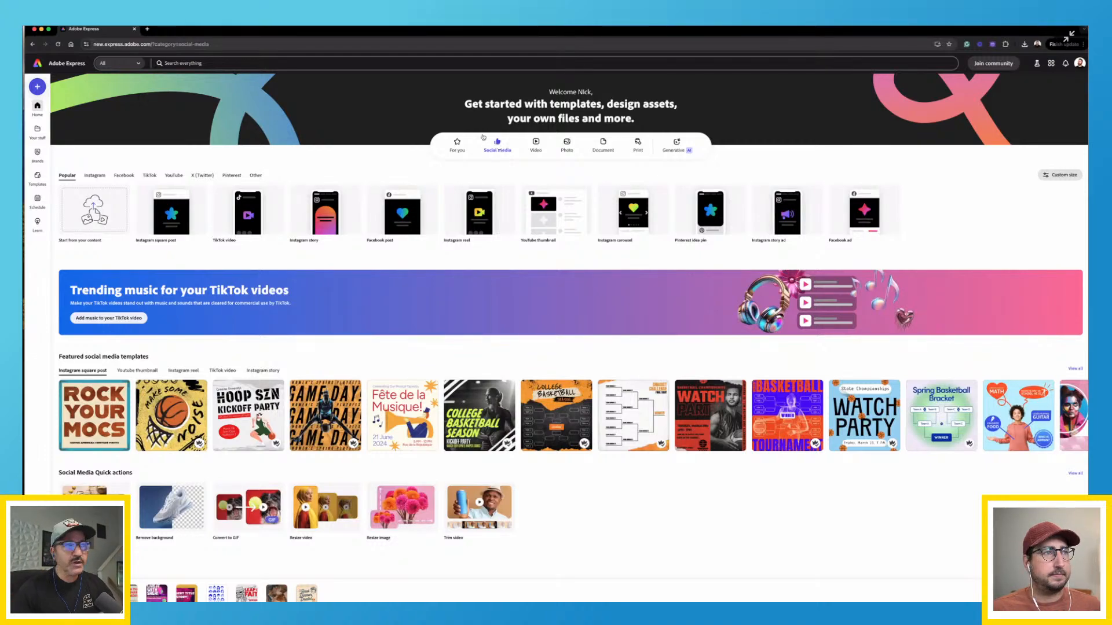
pyautogui.click(536, 148)
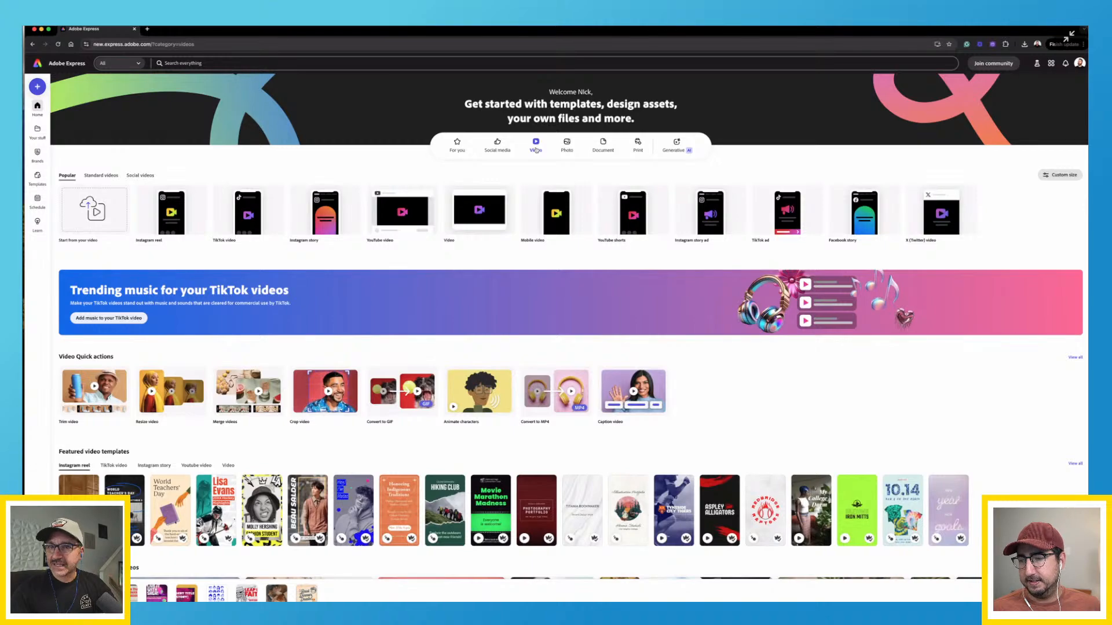
pyautogui.click(567, 148)
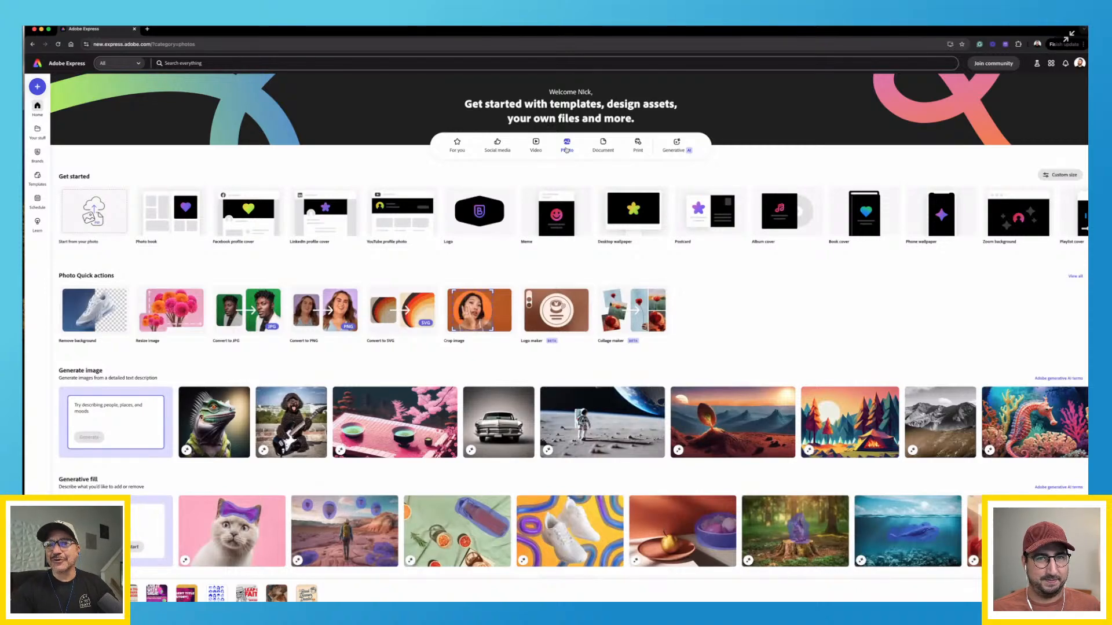
pyautogui.click(608, 148)
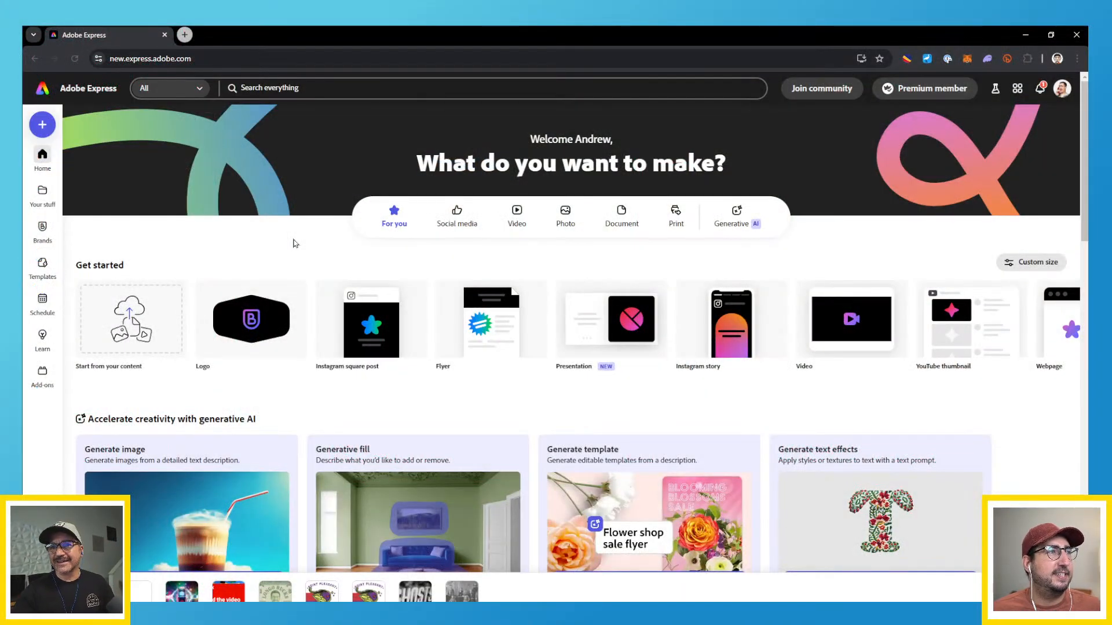
# Examine the home page's generative AI tools, suggested Quick actions and popular templates
pyautogui.scroll(-3, 293, 243)
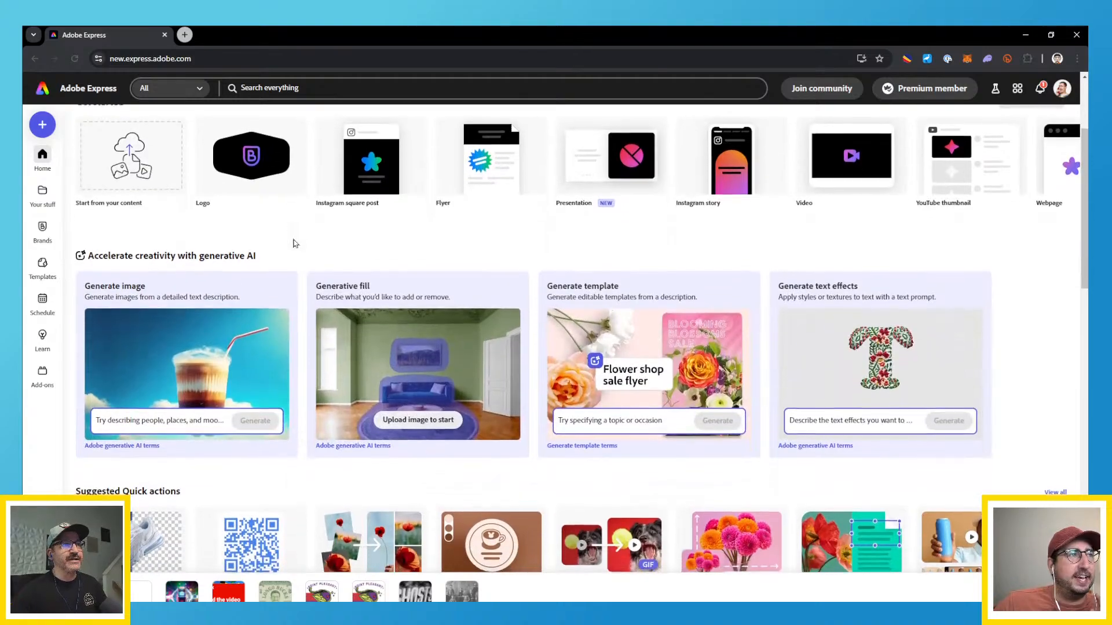
pyautogui.scroll(-3, 293, 243)
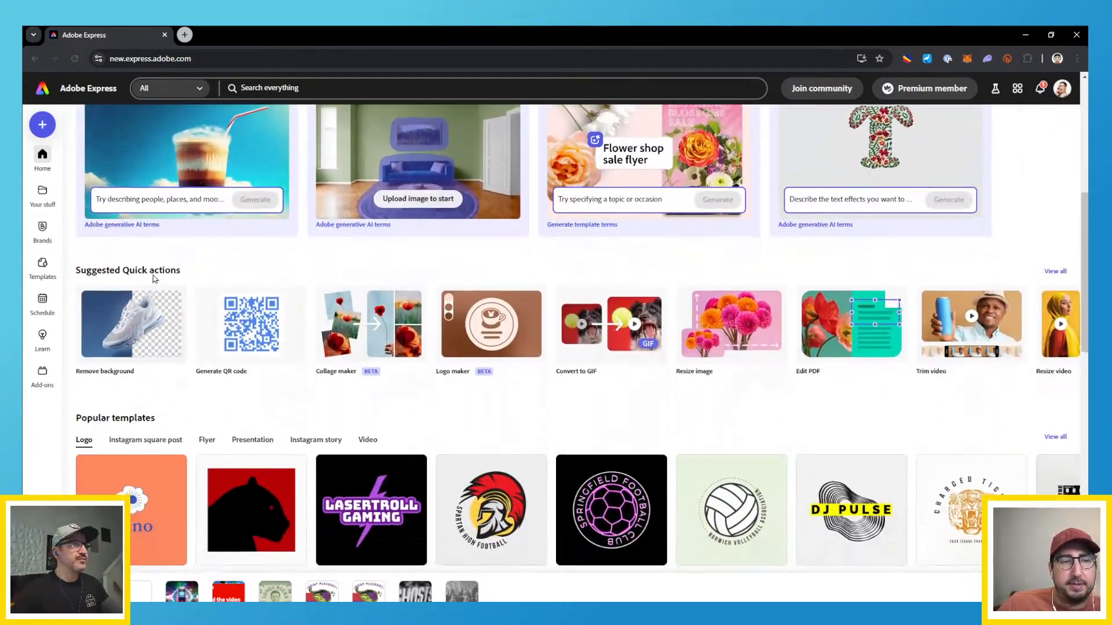
pyautogui.scroll(6, 151, 272)
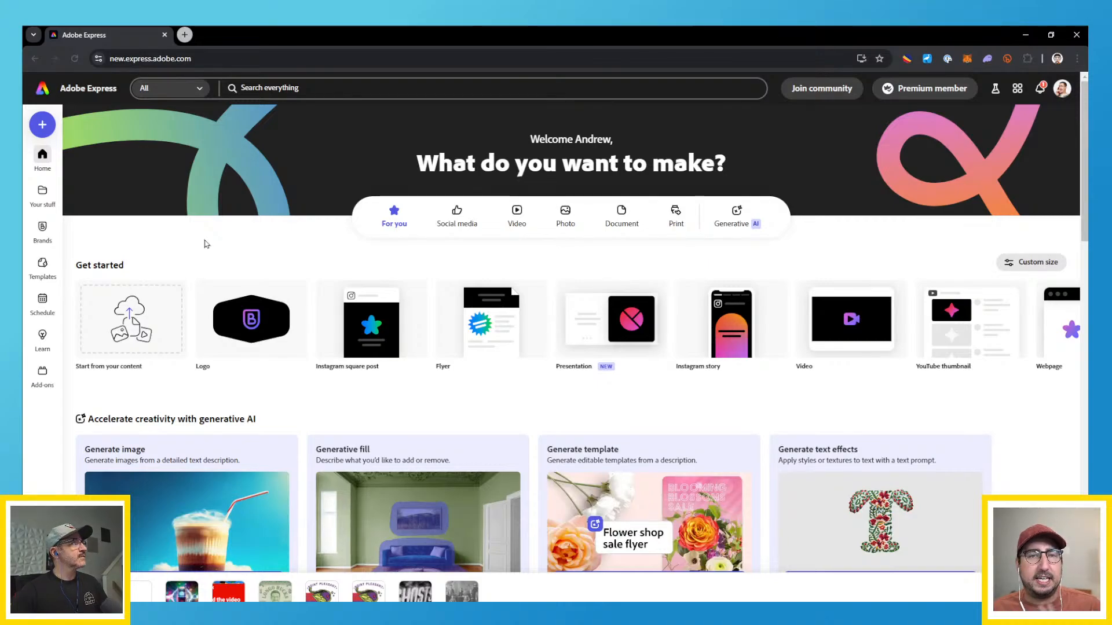
pyautogui.scroll(-5, 211, 232)
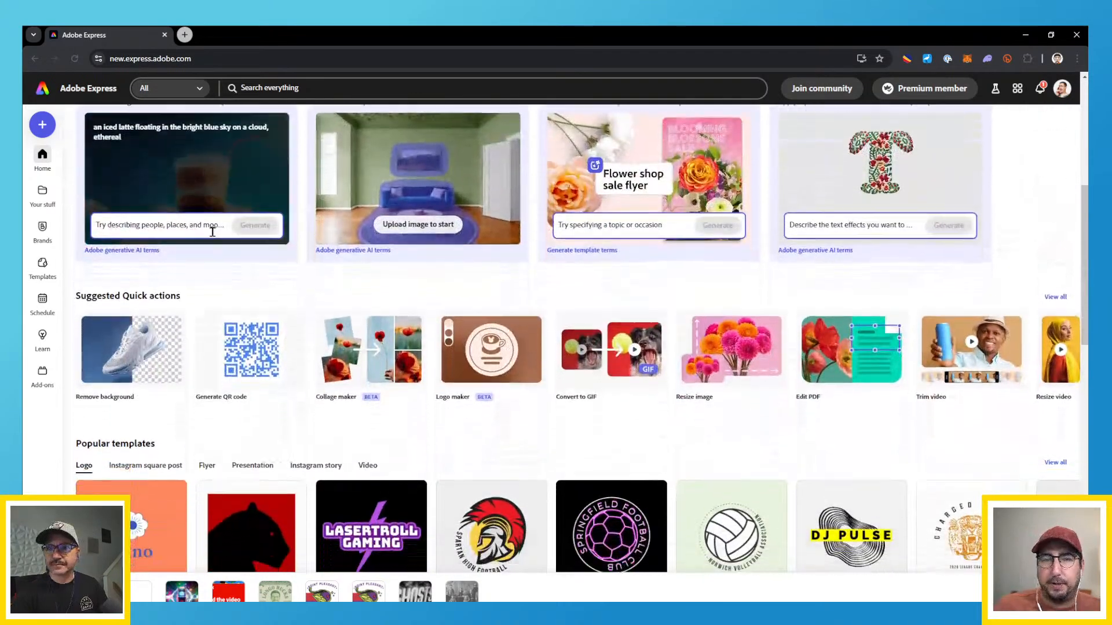
pyautogui.scroll(-2, 212, 231)
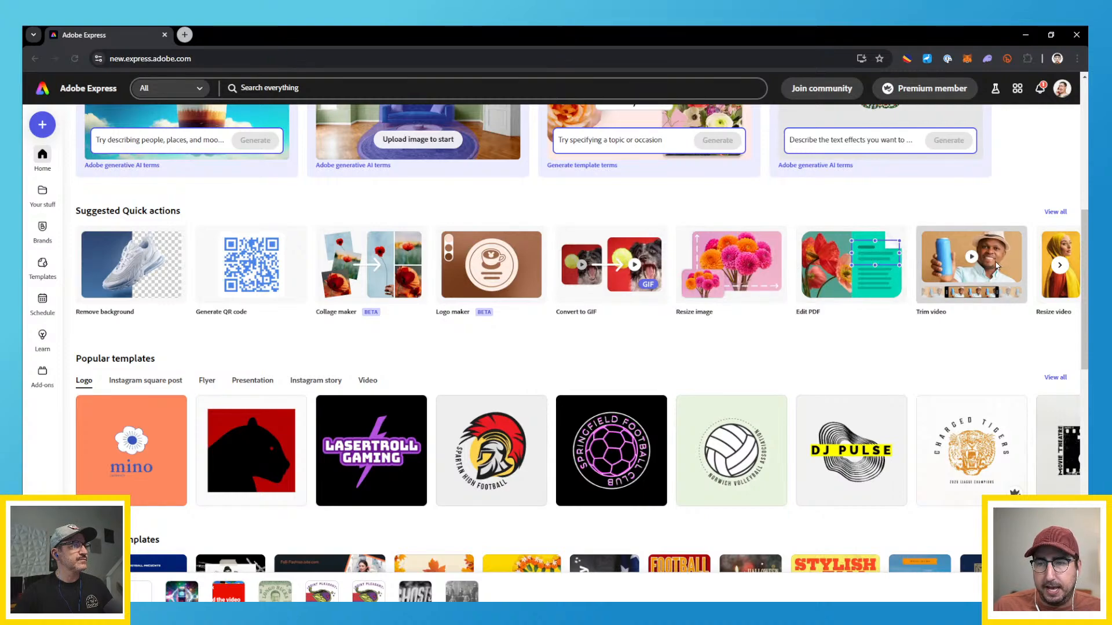
pyautogui.click(1059, 266)
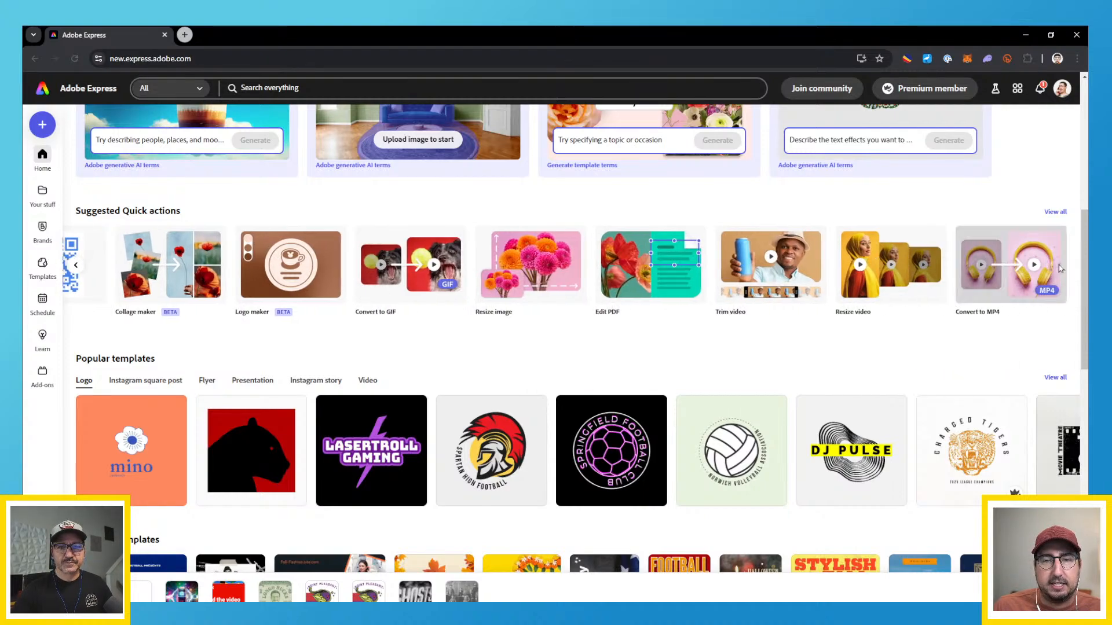
pyautogui.click(83, 270)
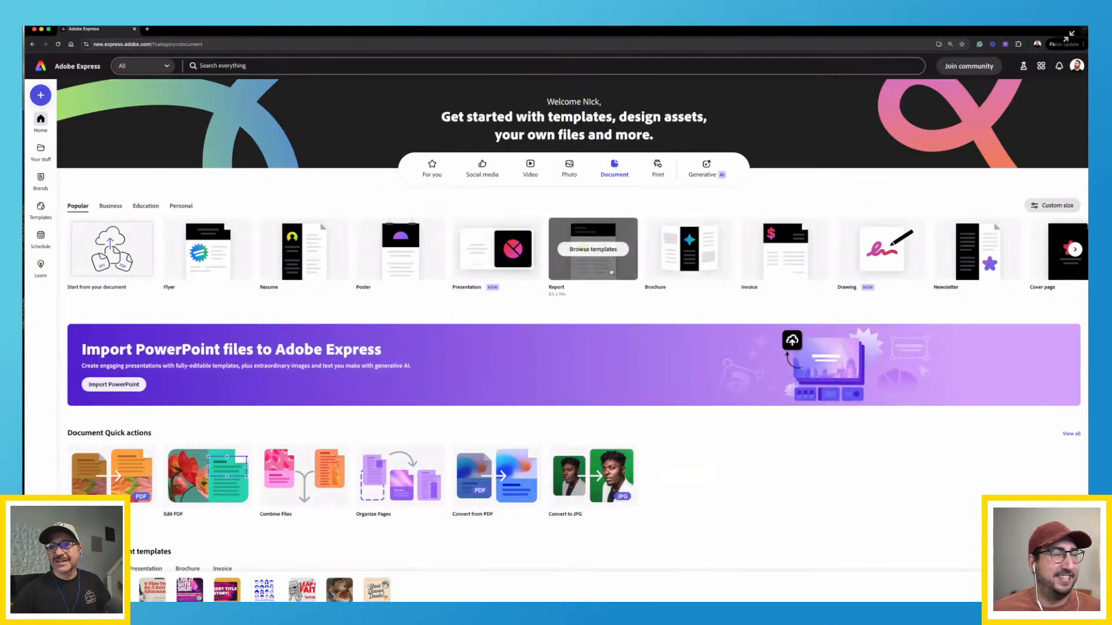
# Start a new flyer from the Document category and check the search options for flyer templates
pyautogui.moveTo(668, 273)
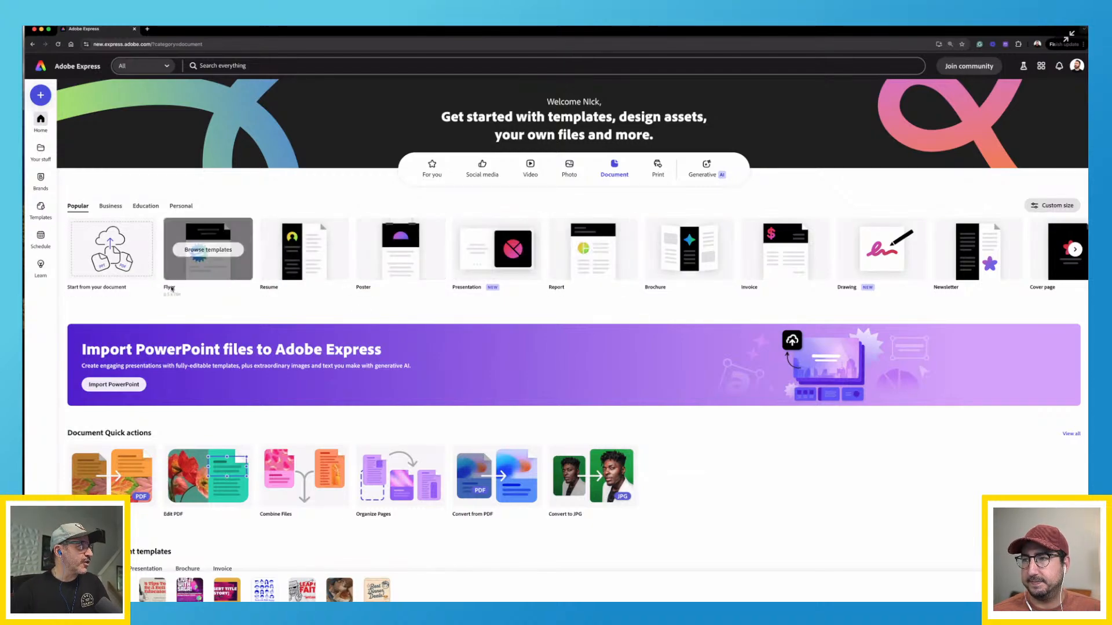
pyautogui.click(223, 275)
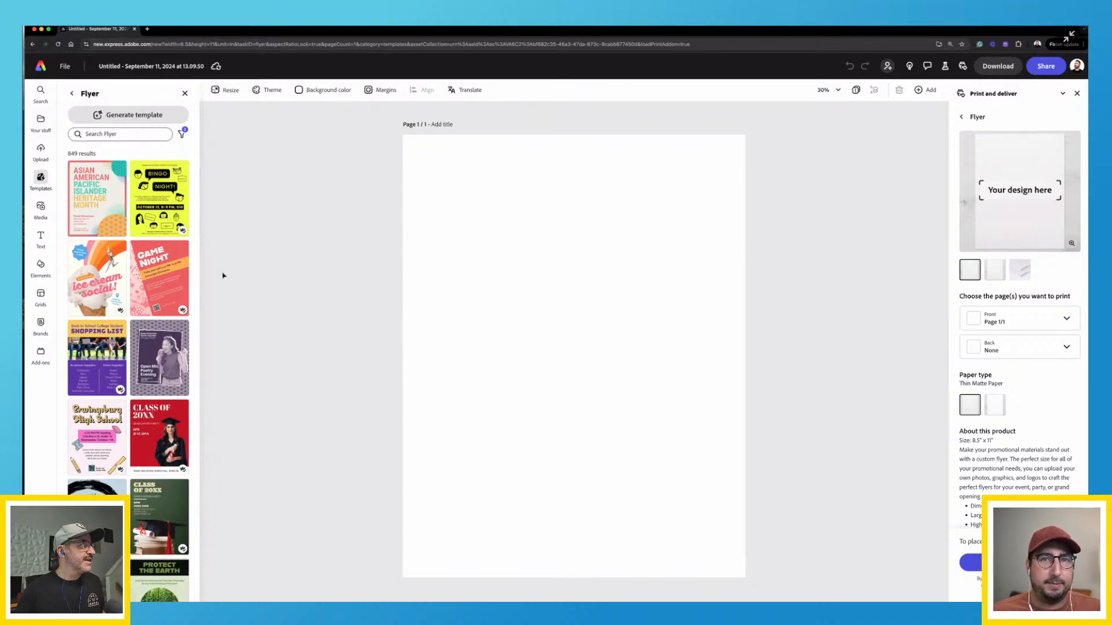
pyautogui.click(115, 134)
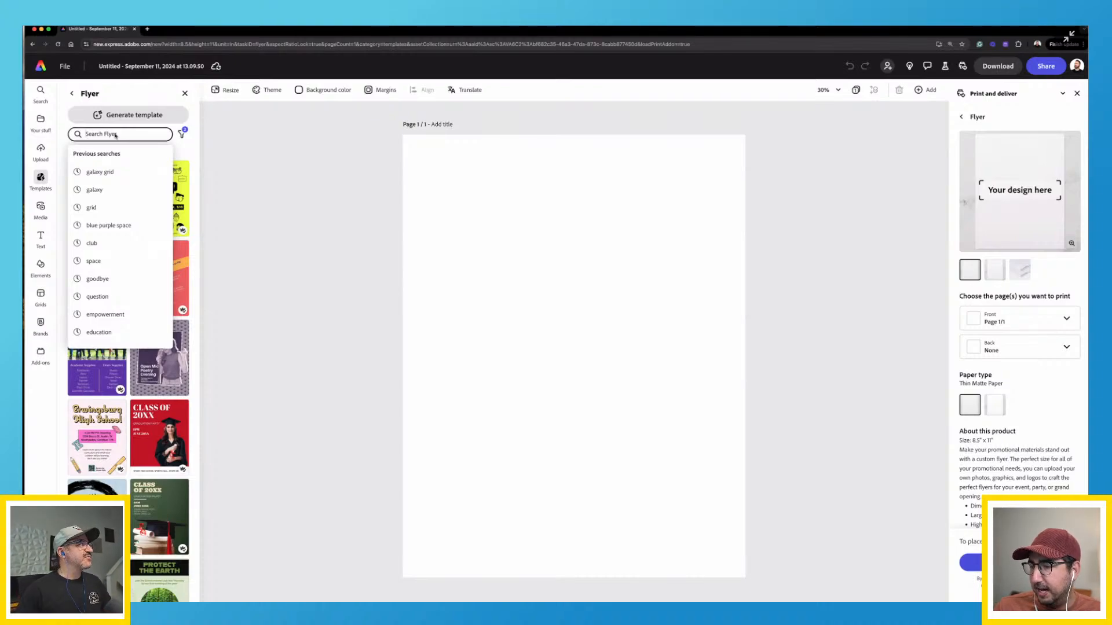
pyautogui.click(260, 135)
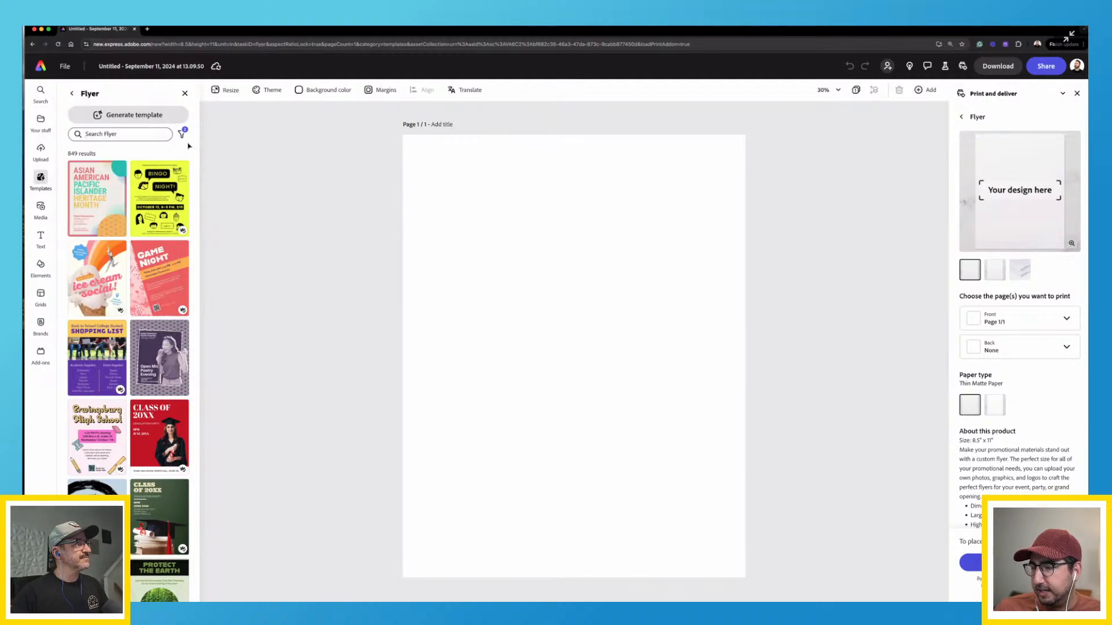
pyautogui.click(90, 135)
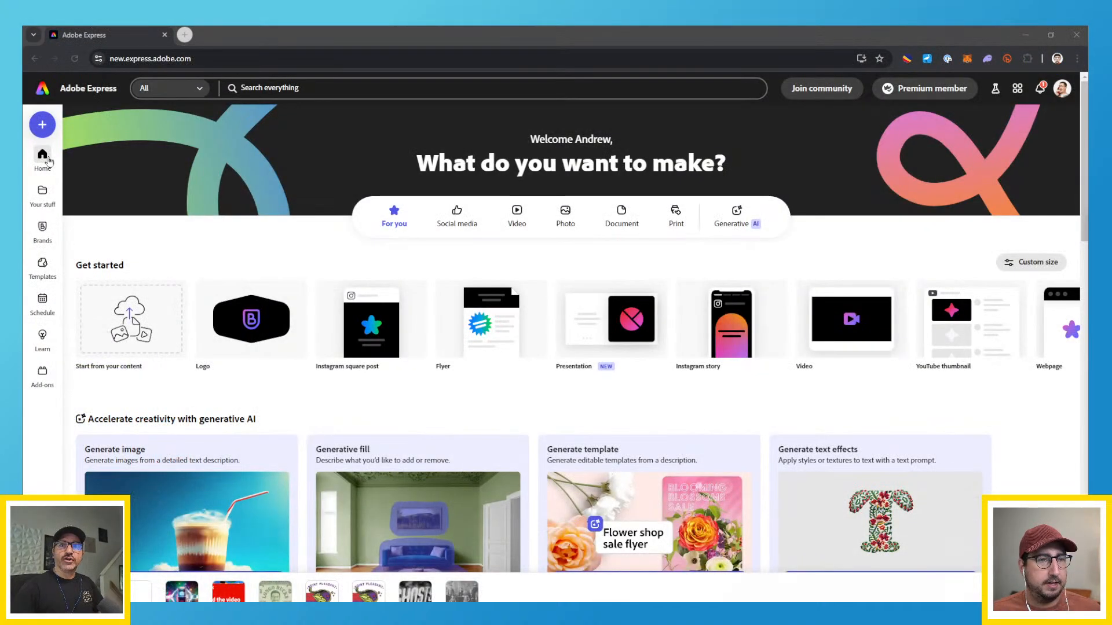
pyautogui.click(42, 96)
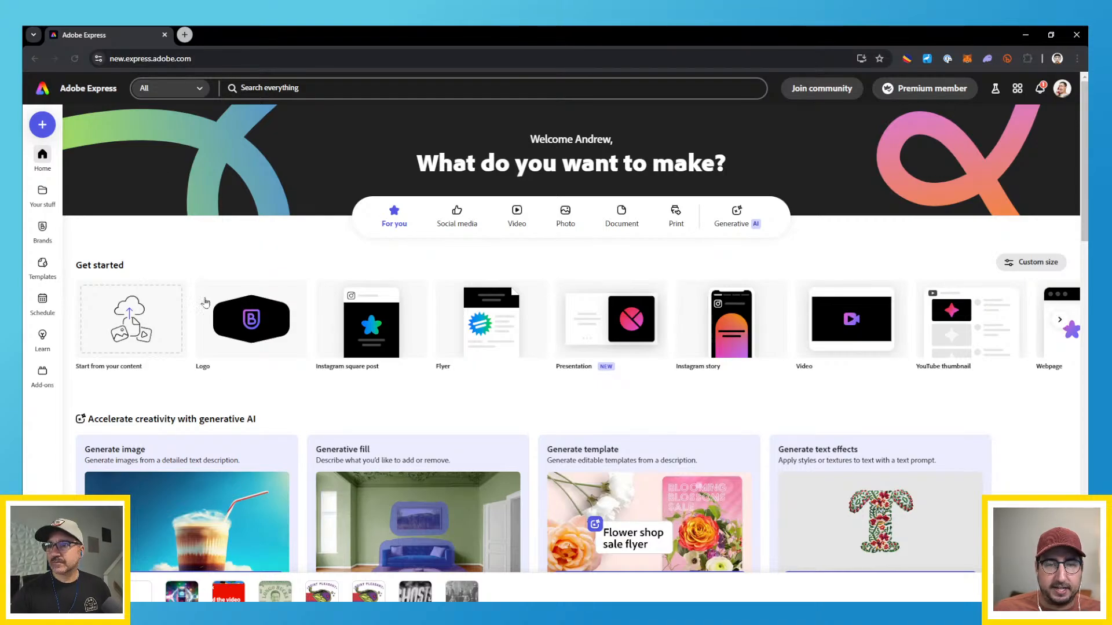
pyautogui.scroll(-4, 392, 376)
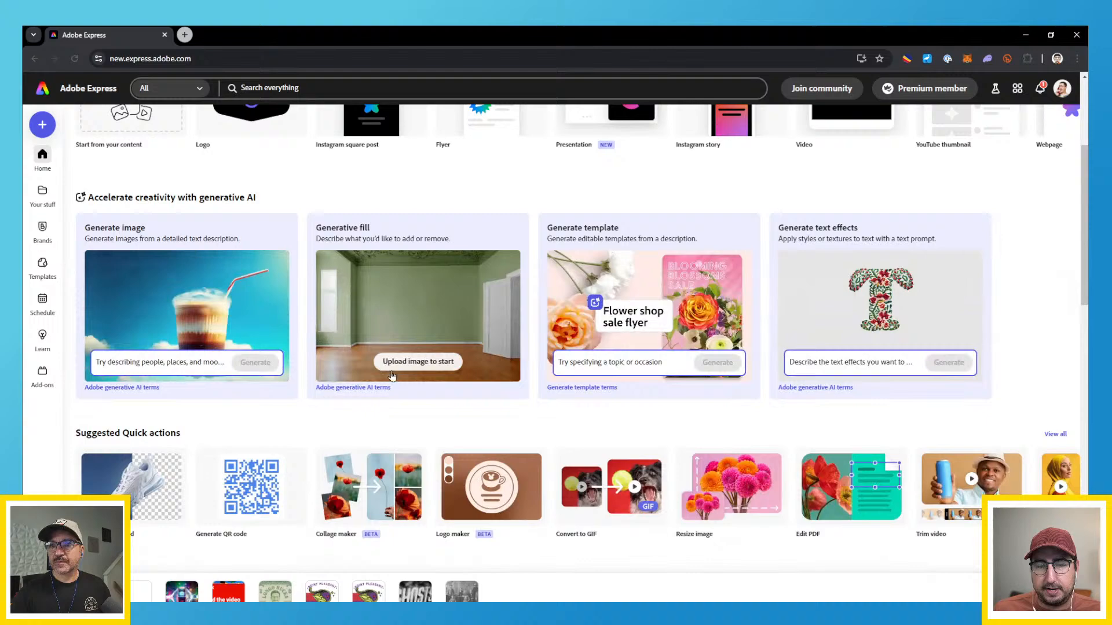
pyautogui.click(608, 498)
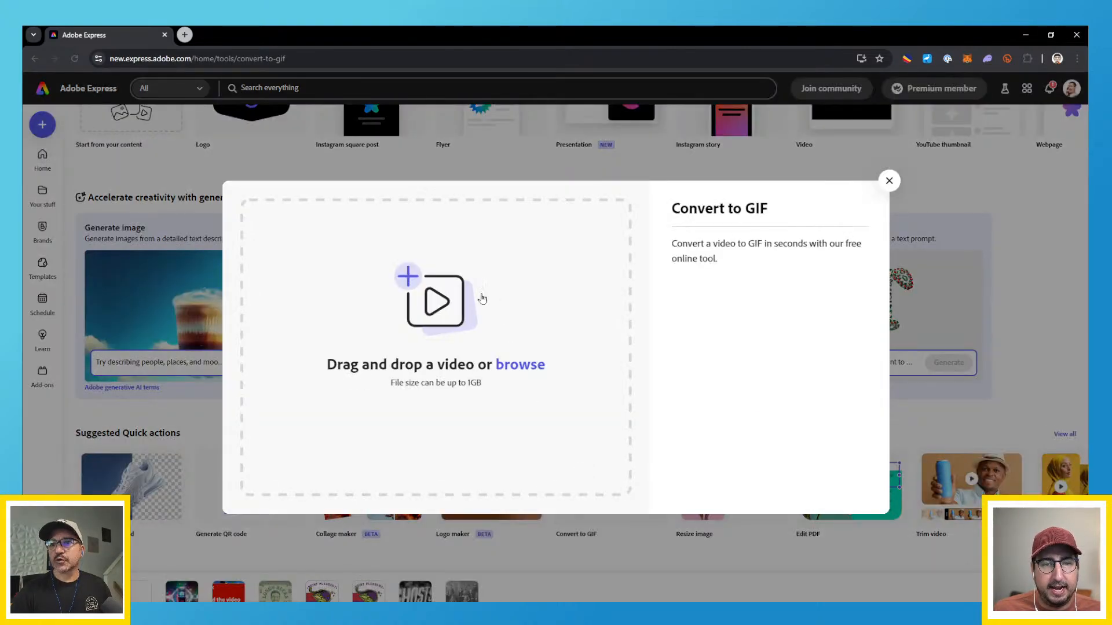
pyautogui.click(515, 365)
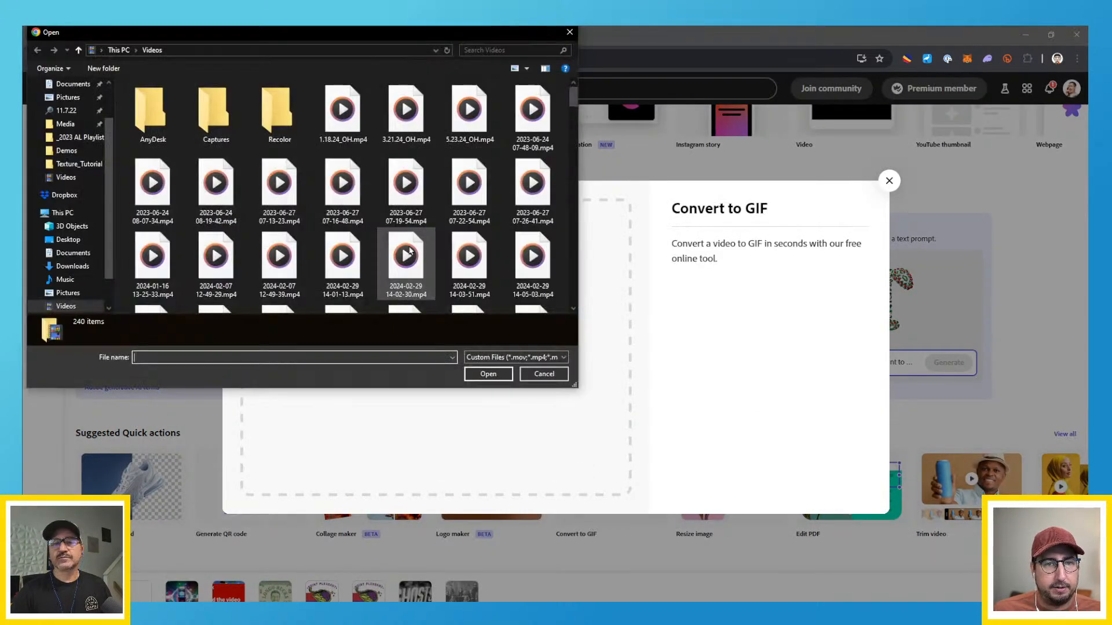
pyautogui.scroll(-20, 271, 205)
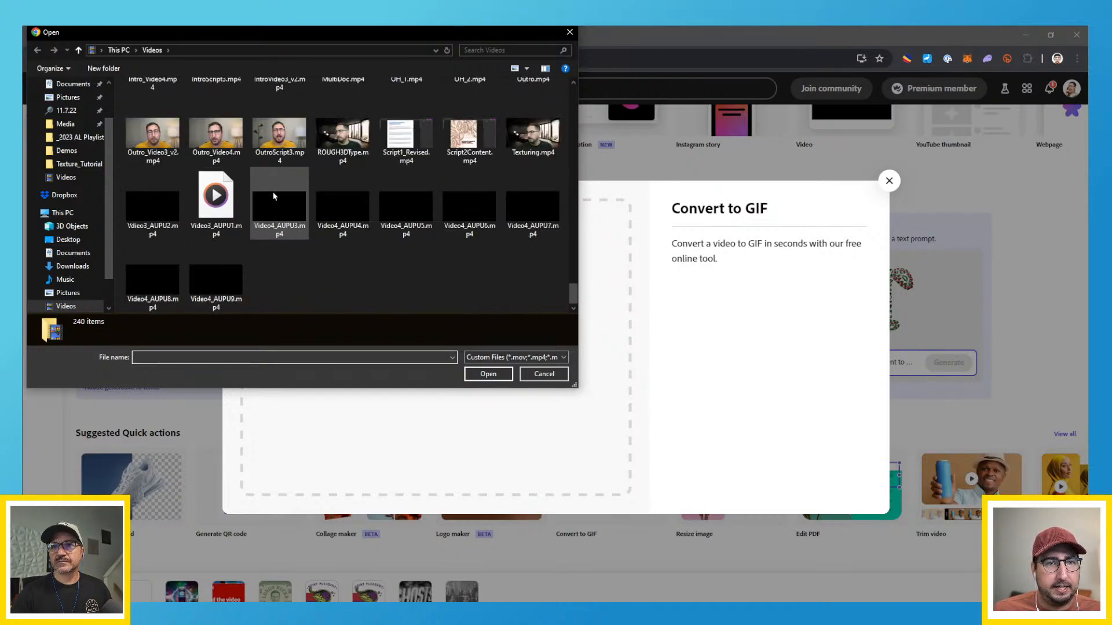
pyautogui.scroll(3, 274, 197)
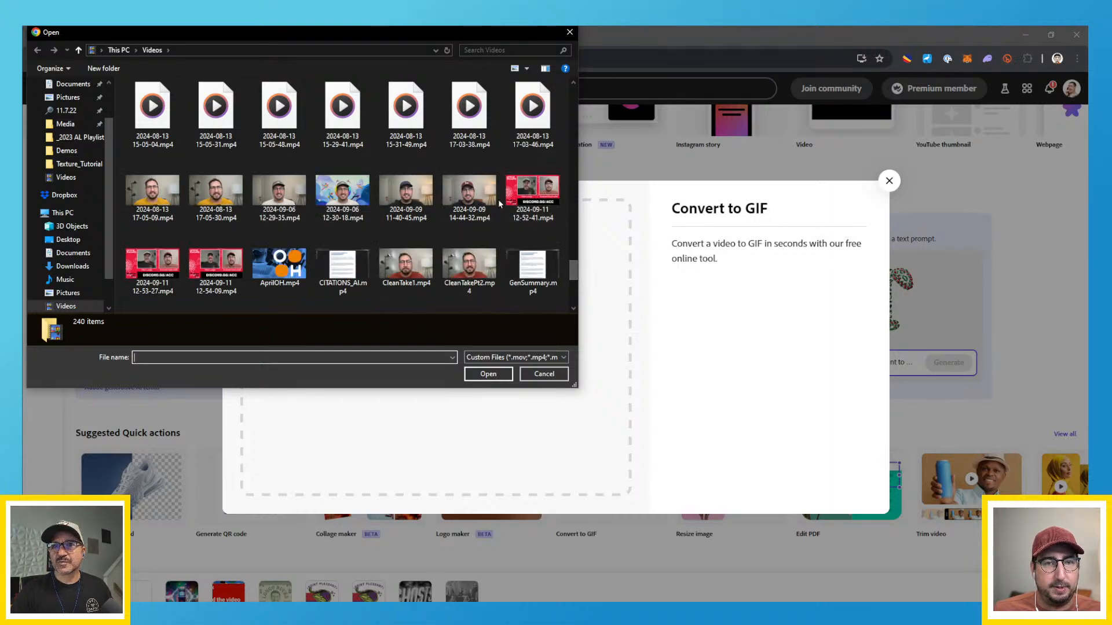
pyautogui.click(480, 215)
pyautogui.click(488, 374)
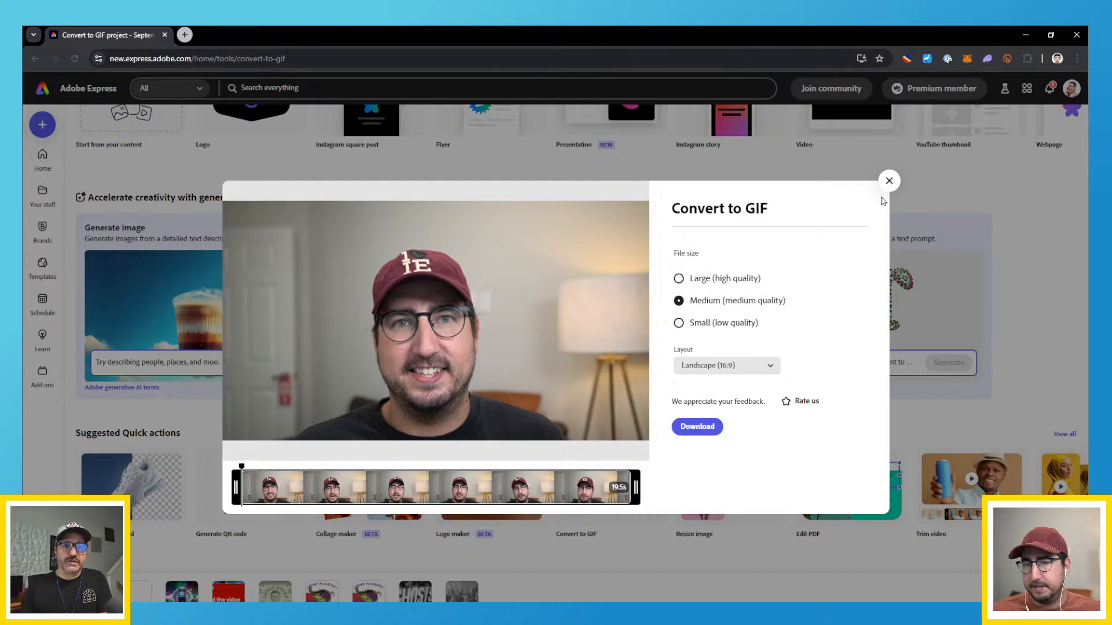
pyautogui.click(889, 180)
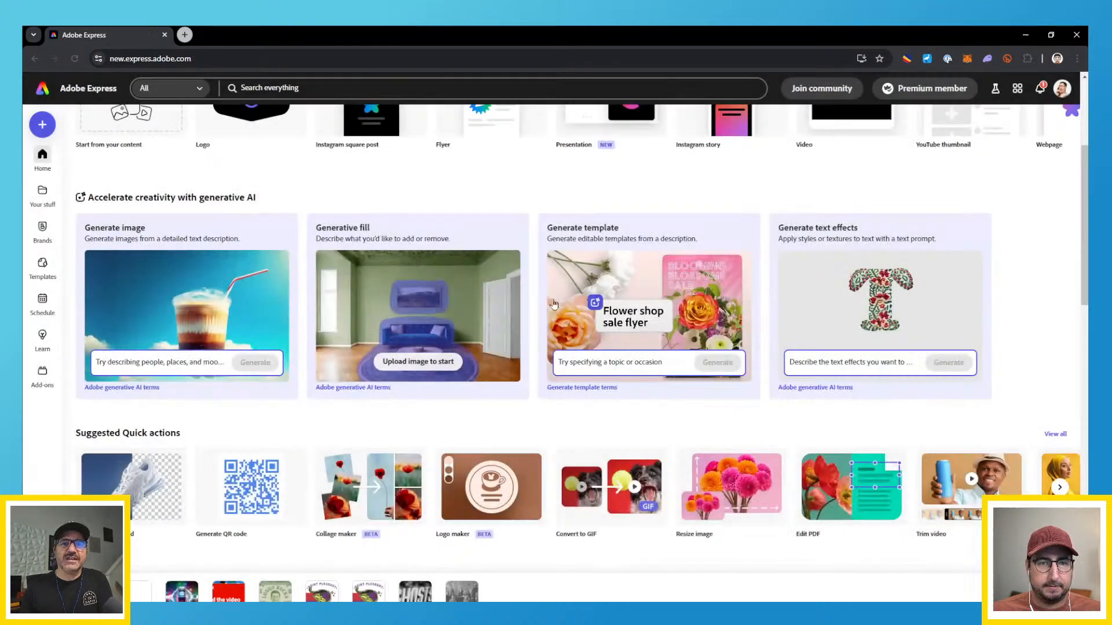
pyautogui.click(593, 501)
pyautogui.click(506, 366)
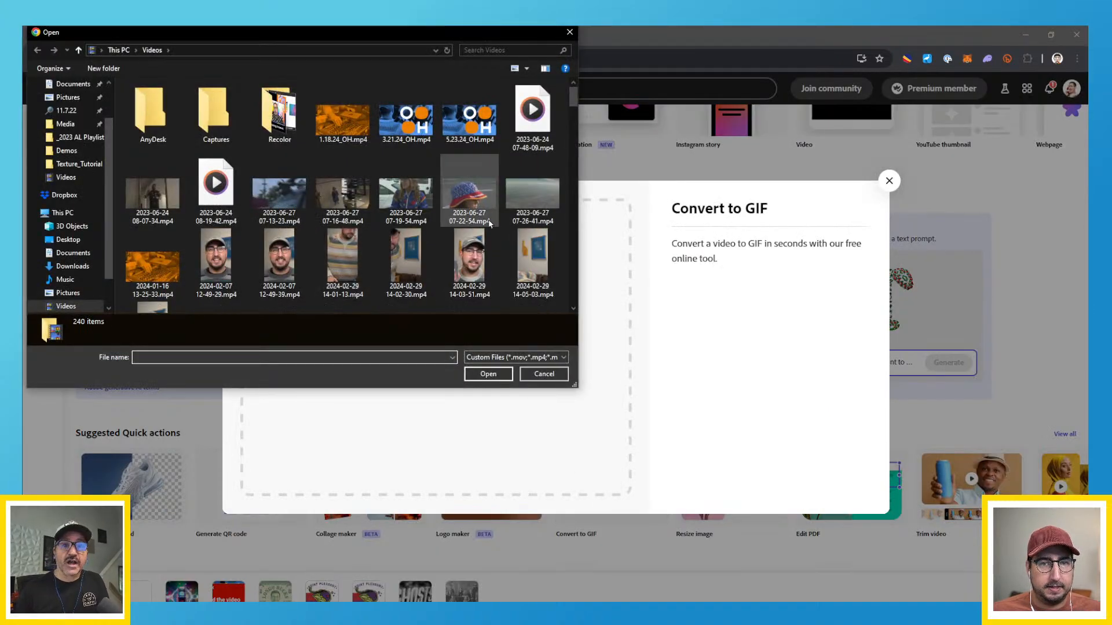
pyautogui.scroll(-15, 490, 223)
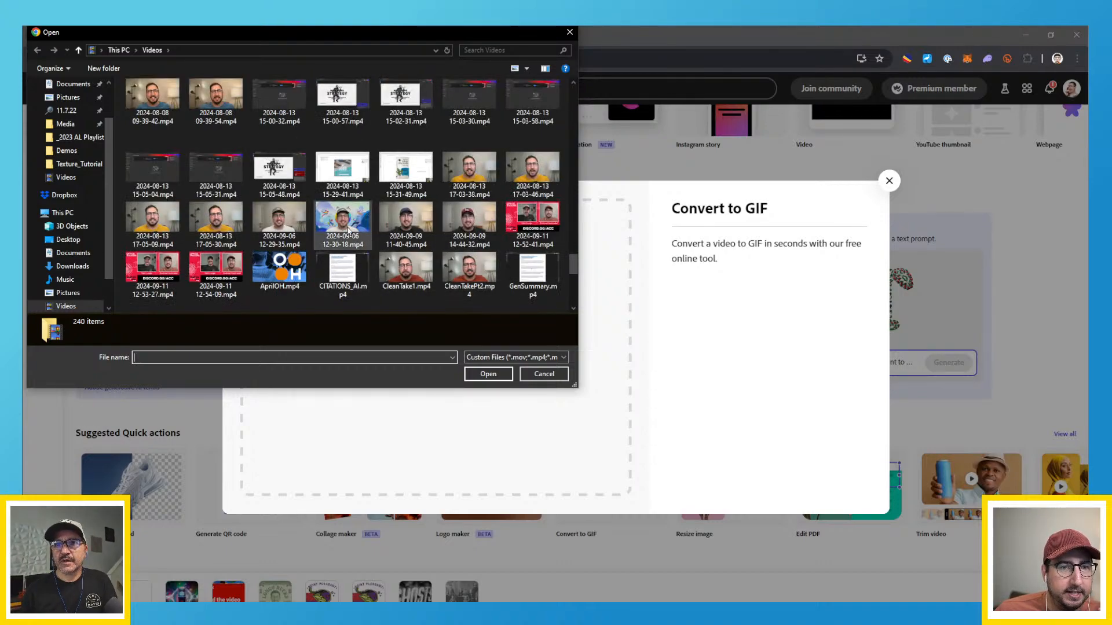
pyautogui.click(348, 230)
pyautogui.click(488, 373)
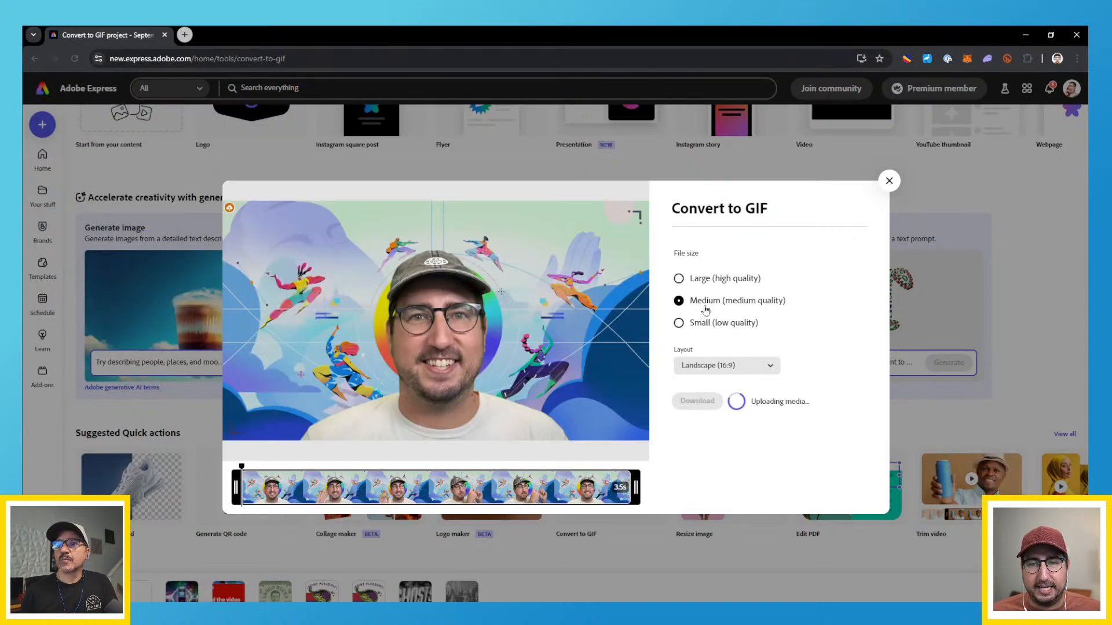
pyautogui.click(707, 282)
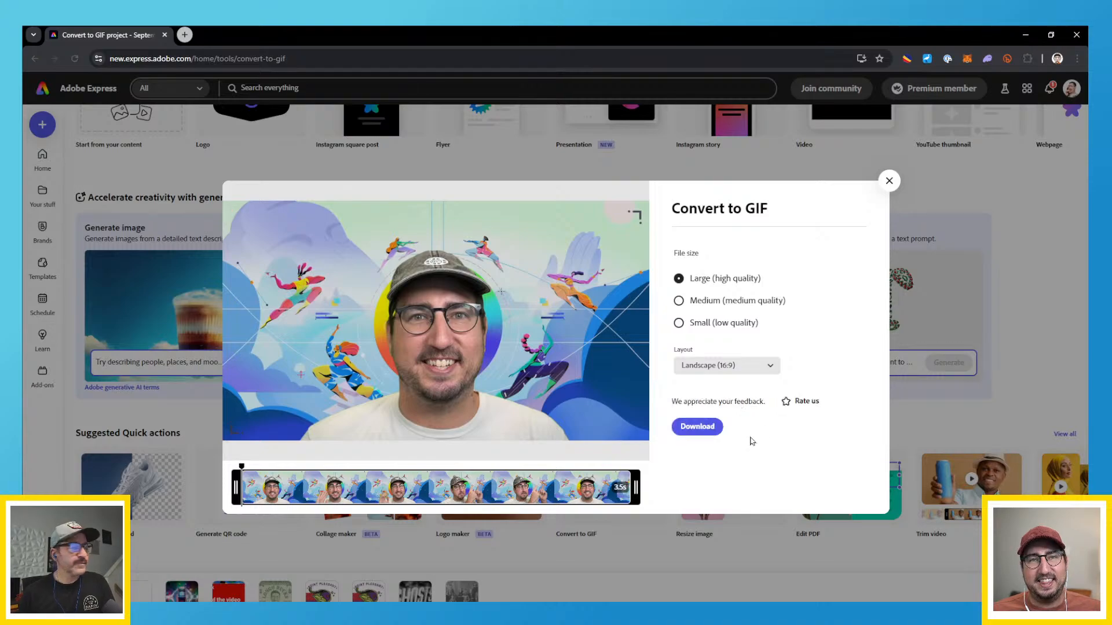
pyautogui.click(697, 428)
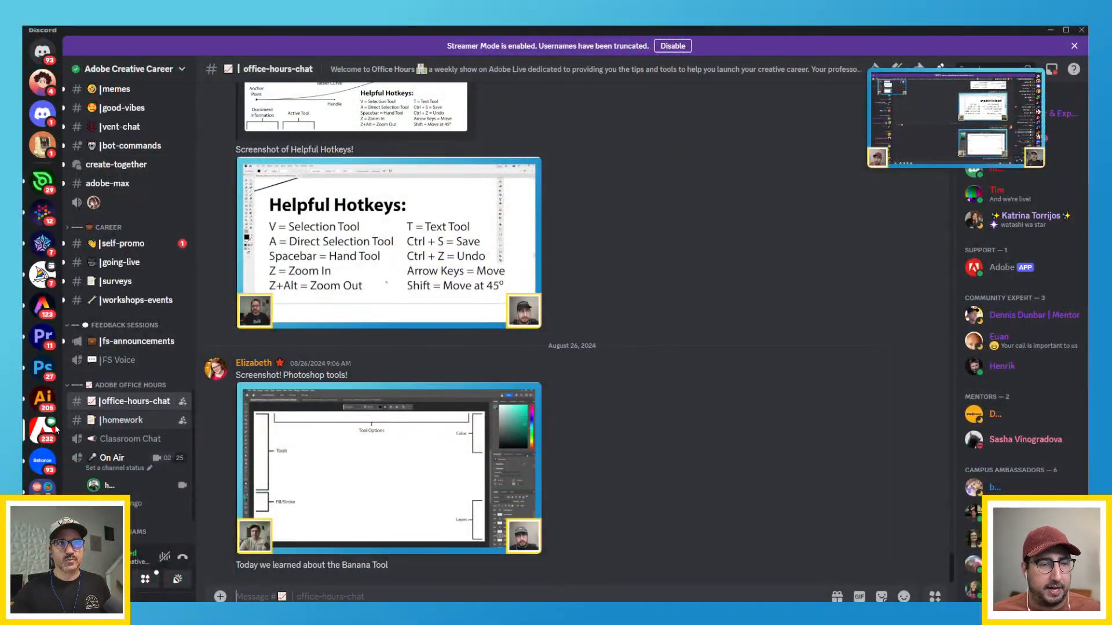
# Open the homework channel of the Adobe Creative Career server in Discord
pyautogui.click(122, 420)
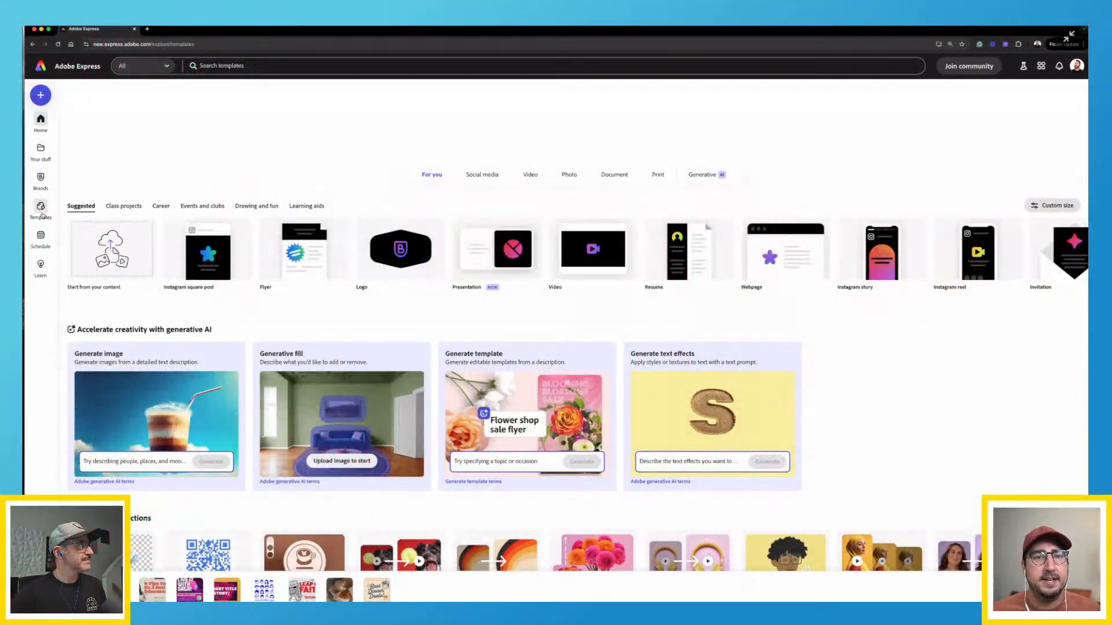
# Look over the Templates page and the Your stuff files, and return to the home page
pyautogui.click(110, 186)
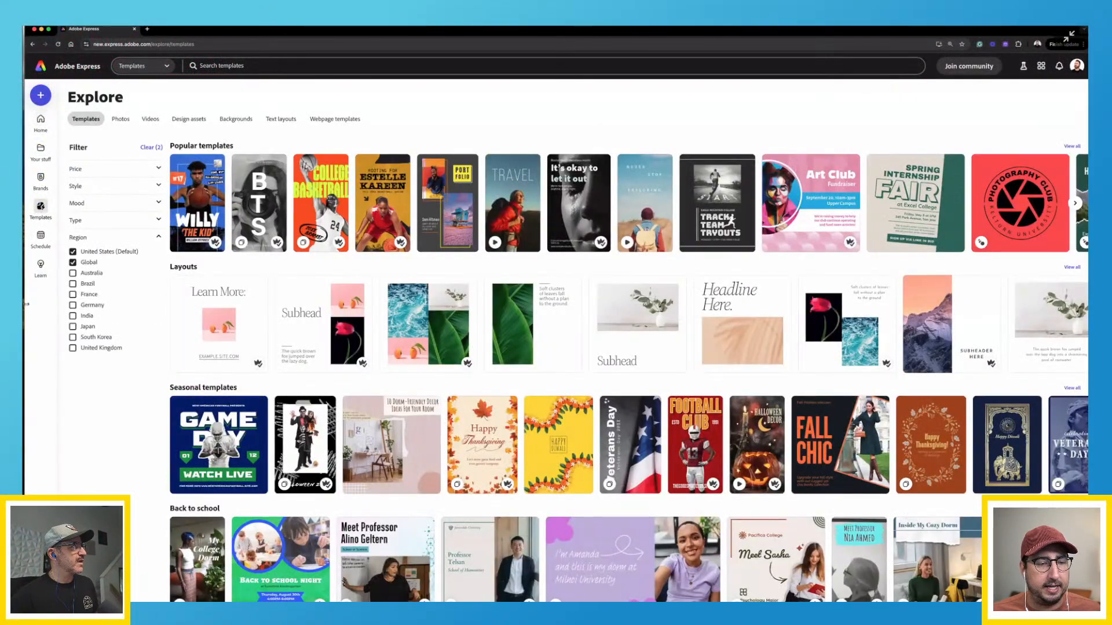
pyautogui.click(42, 151)
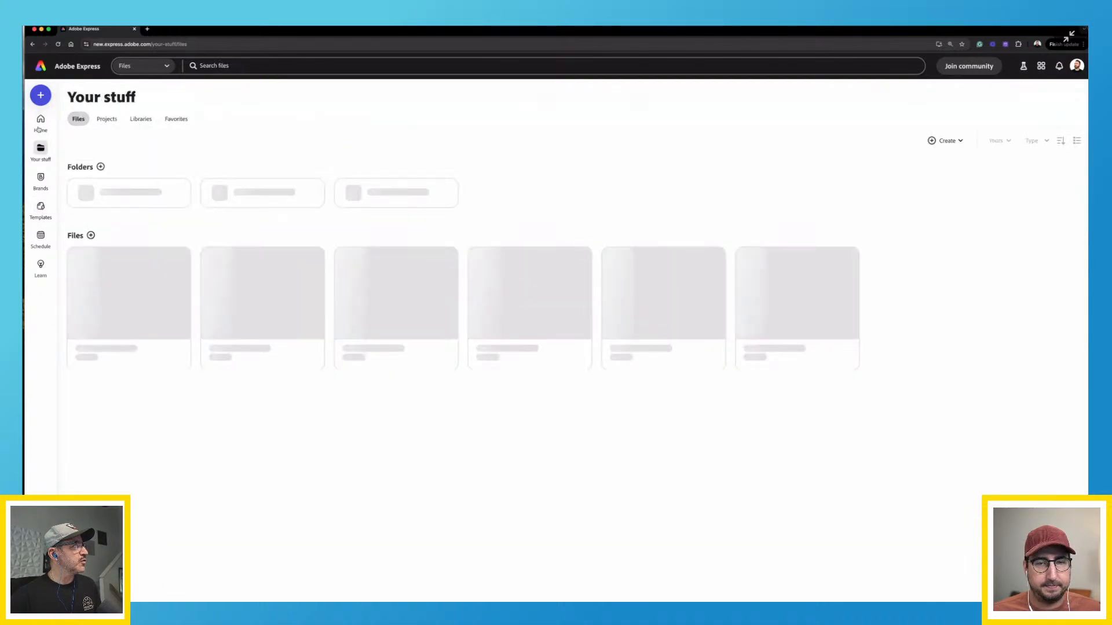
pyautogui.click(40, 121)
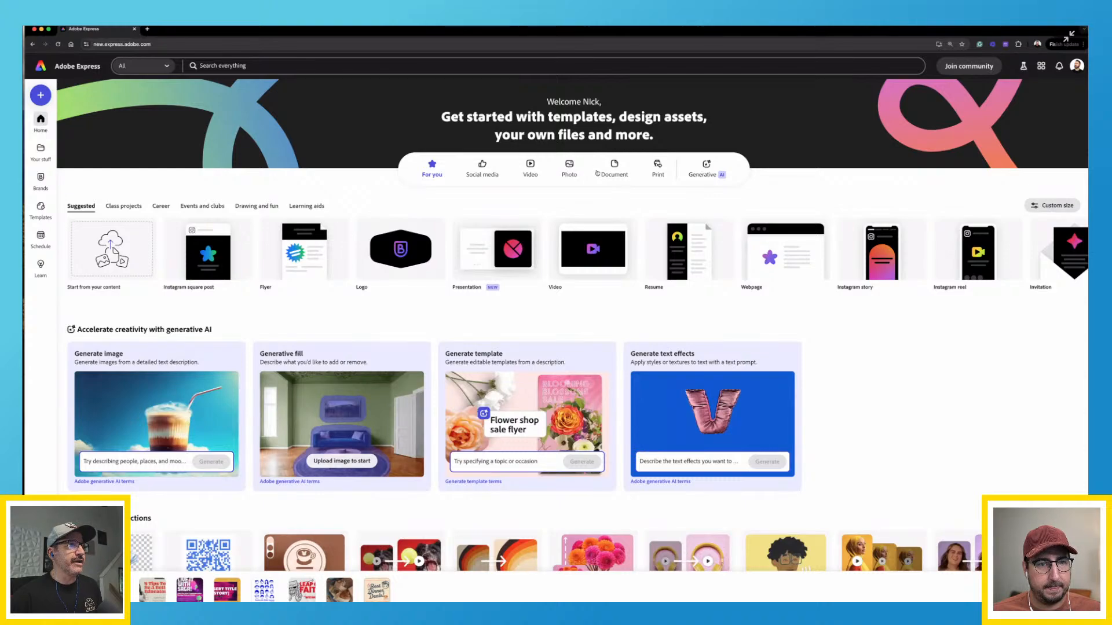
# Start a new flyer from the Document category and search the flyer templates for "bio"
pyautogui.click(614, 170)
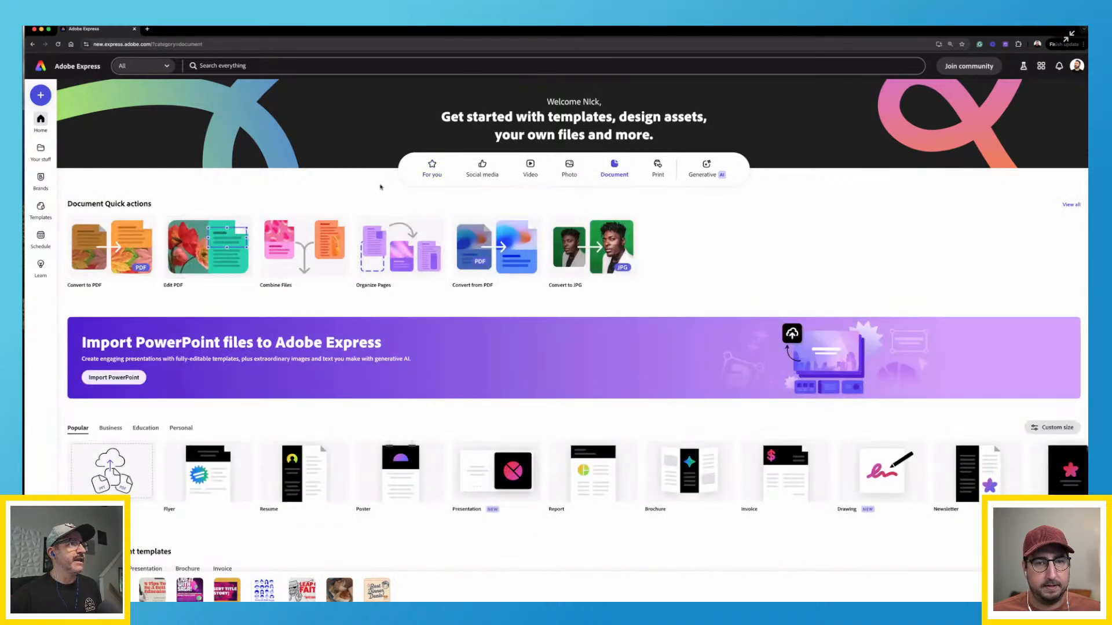
pyautogui.click(212, 494)
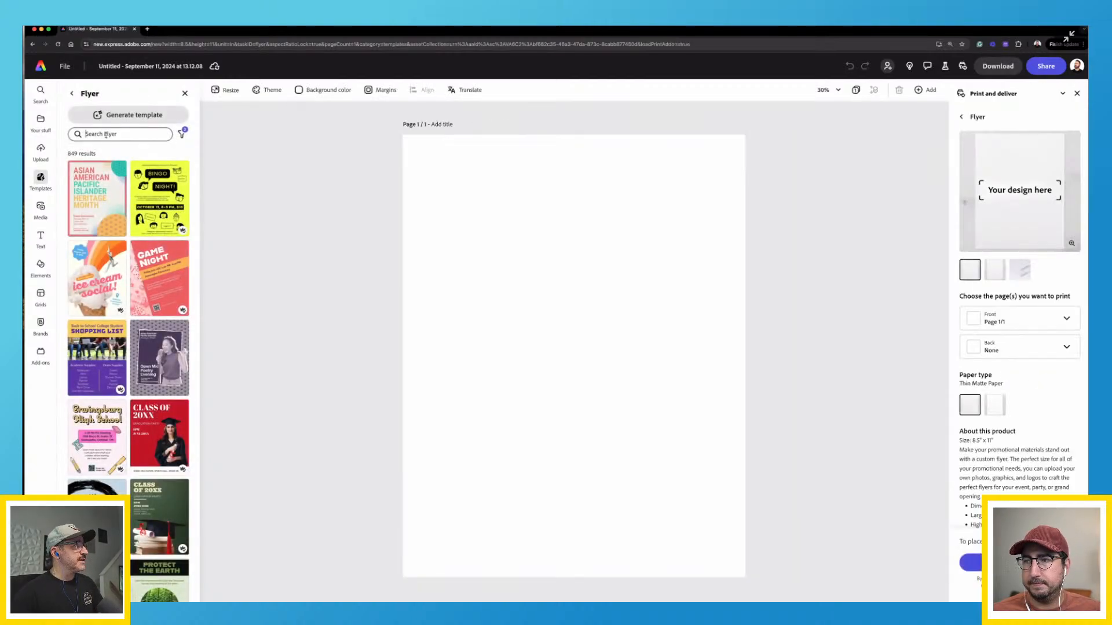
pyautogui.click(106, 135)
pyautogui.write('bio')
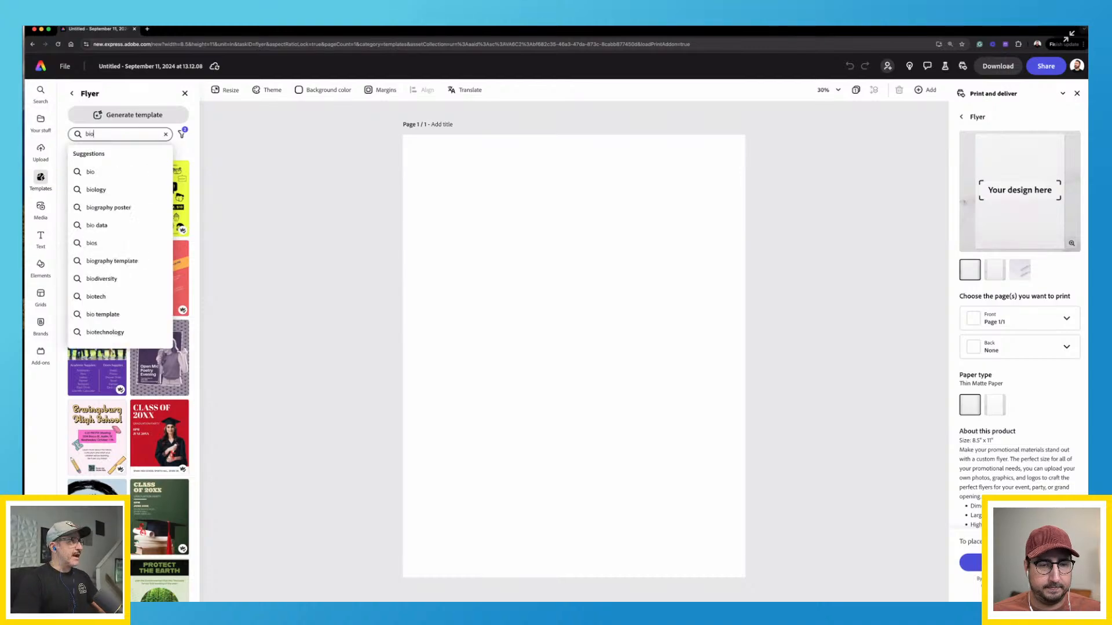
pyautogui.press('Return')
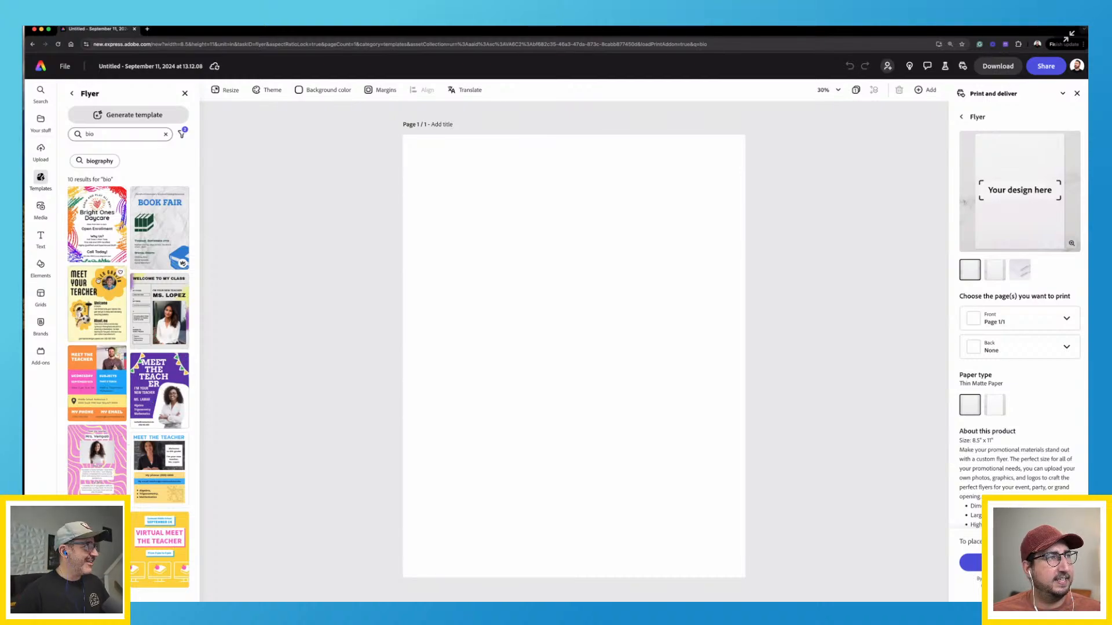
# Search the flyer templates for "introduction" and "about me", and apply the Welcome to My Class template
pyautogui.click(106, 133)
pyautogui.doubleClick(104, 133)
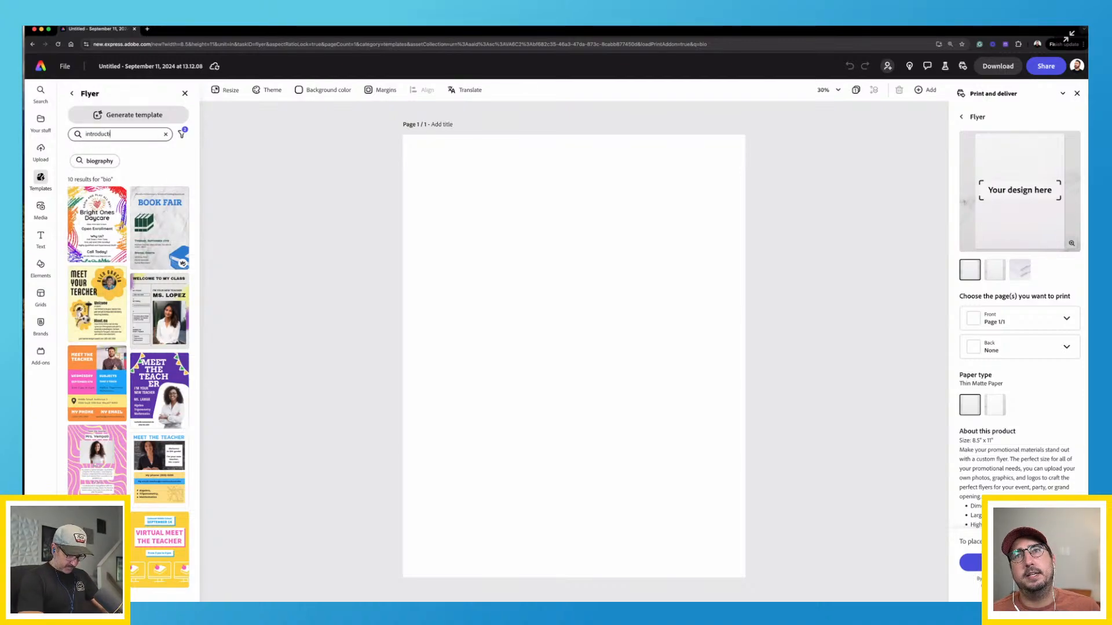
pyautogui.press('Return')
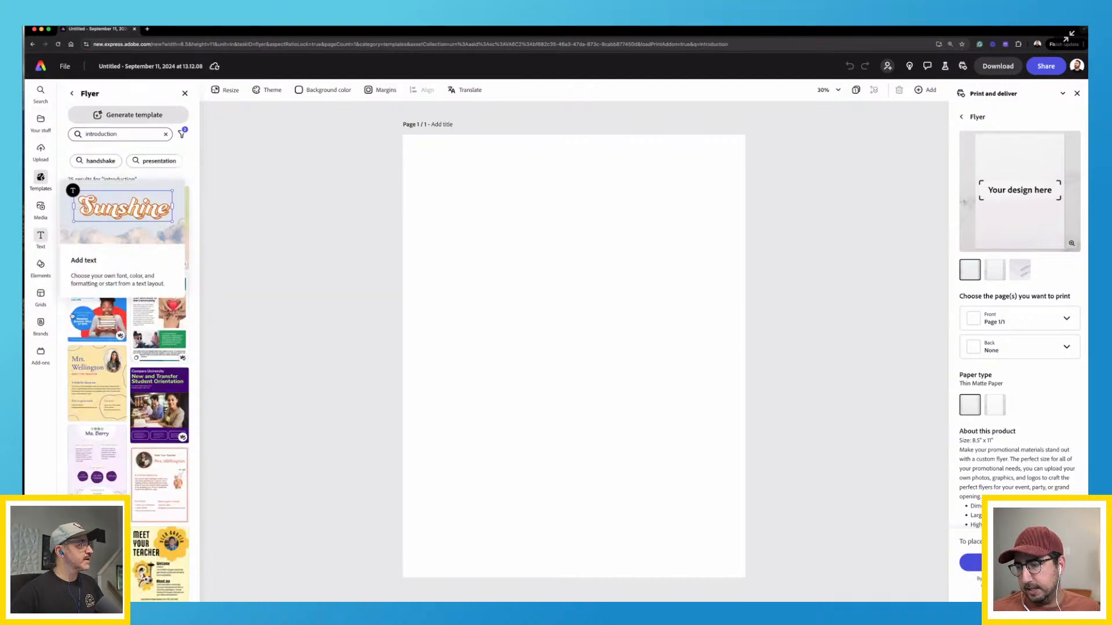
pyautogui.doubleClick(112, 135)
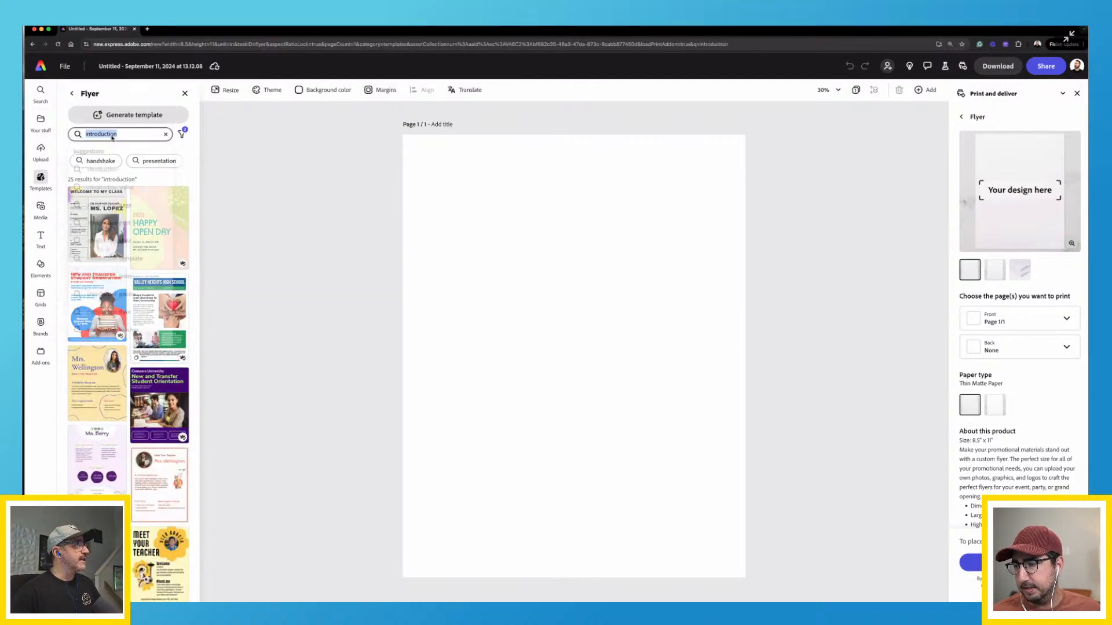
pyautogui.write('about me')
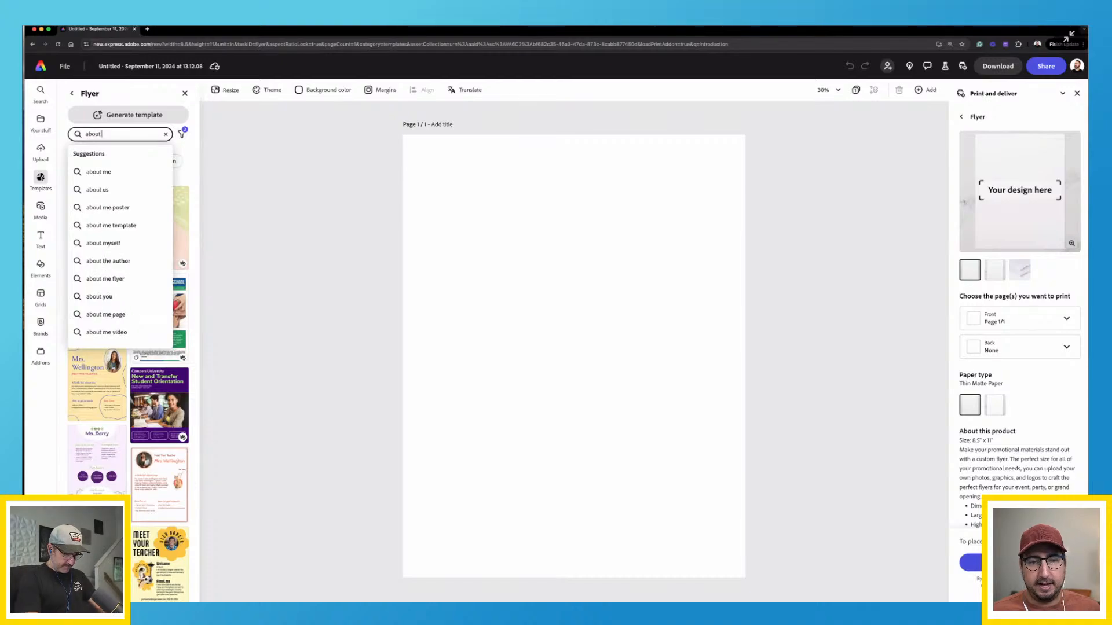
pyautogui.press('Return')
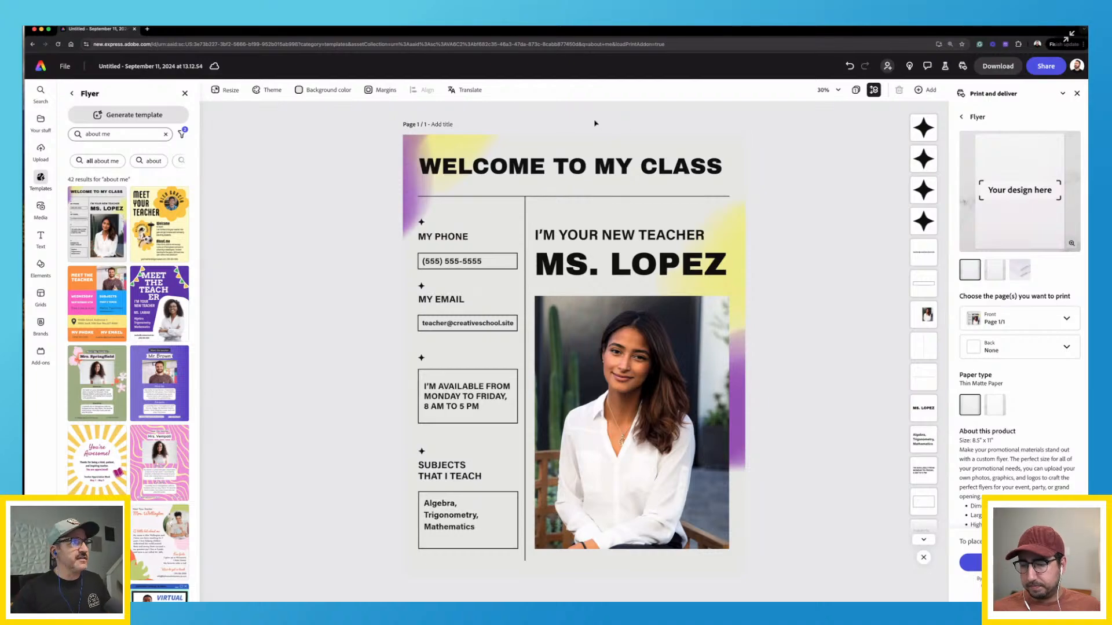
# Replace MY CLASS in the flyer's heading with OFFICE HOURS so it reads WELCOME TO OFFICE HOURS
pyautogui.doubleClick(597, 168)
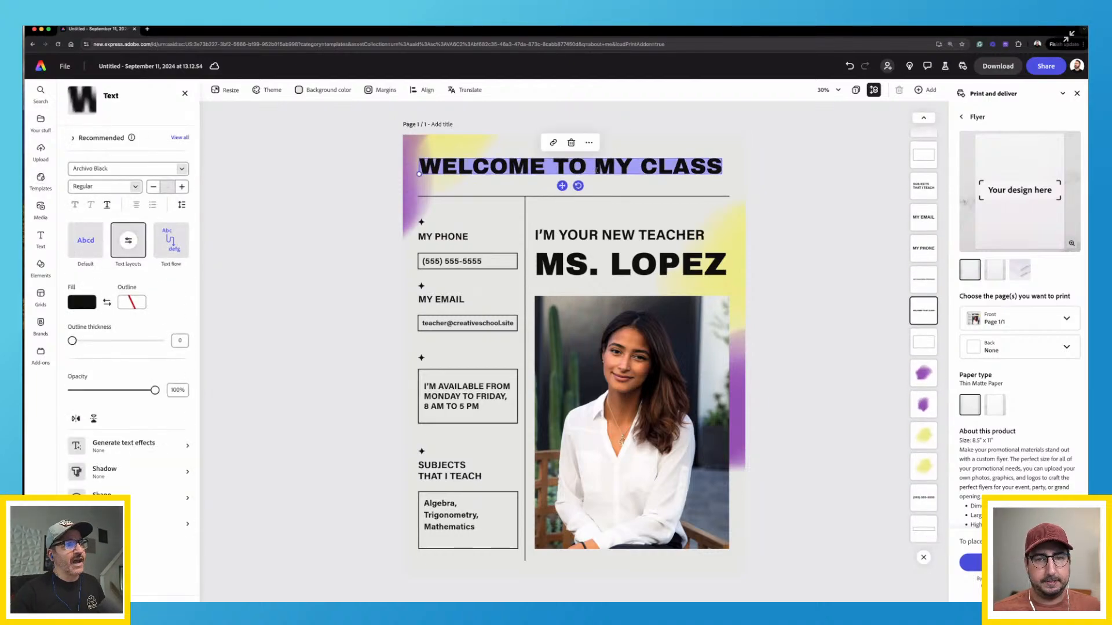
pyautogui.click(596, 169)
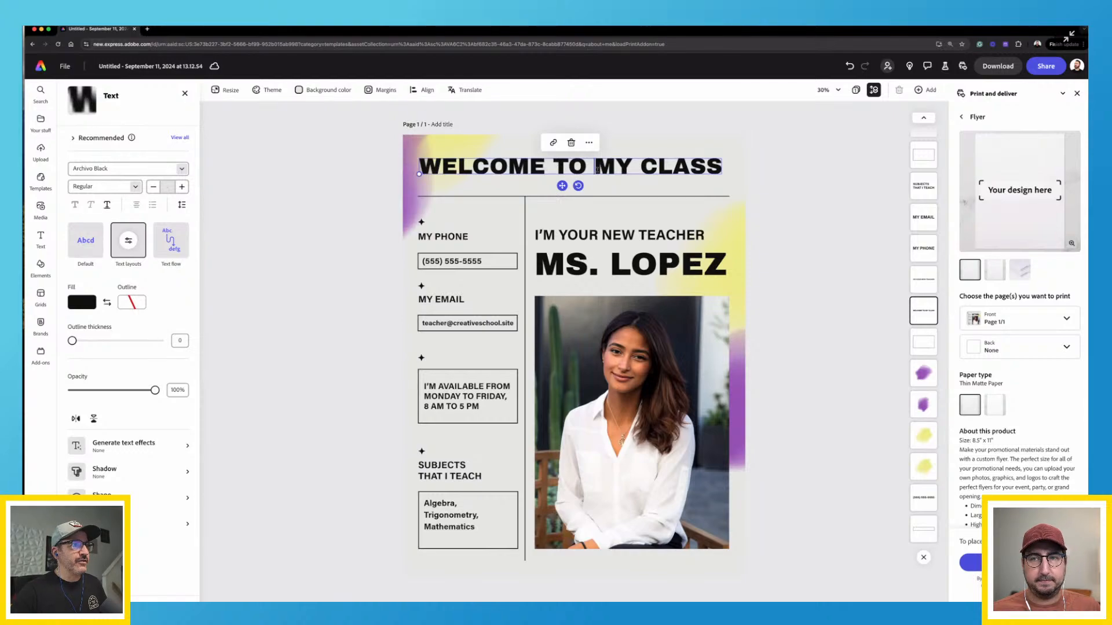
pyautogui.moveTo(597, 165); pyautogui.dragTo(723, 162)
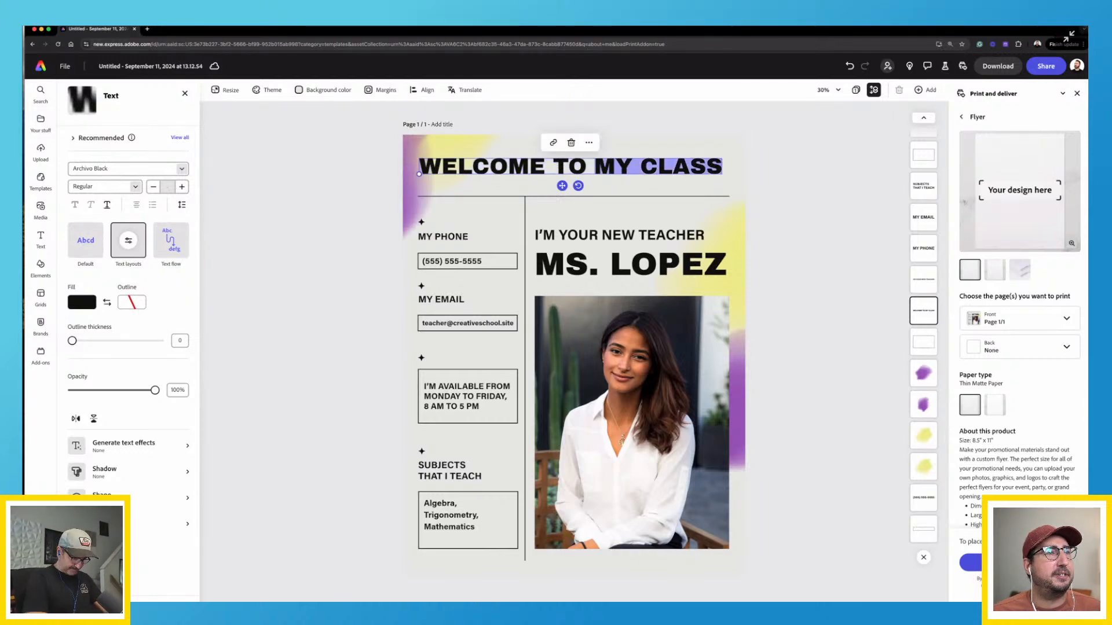
pyautogui.write('OFFICE HOURS')
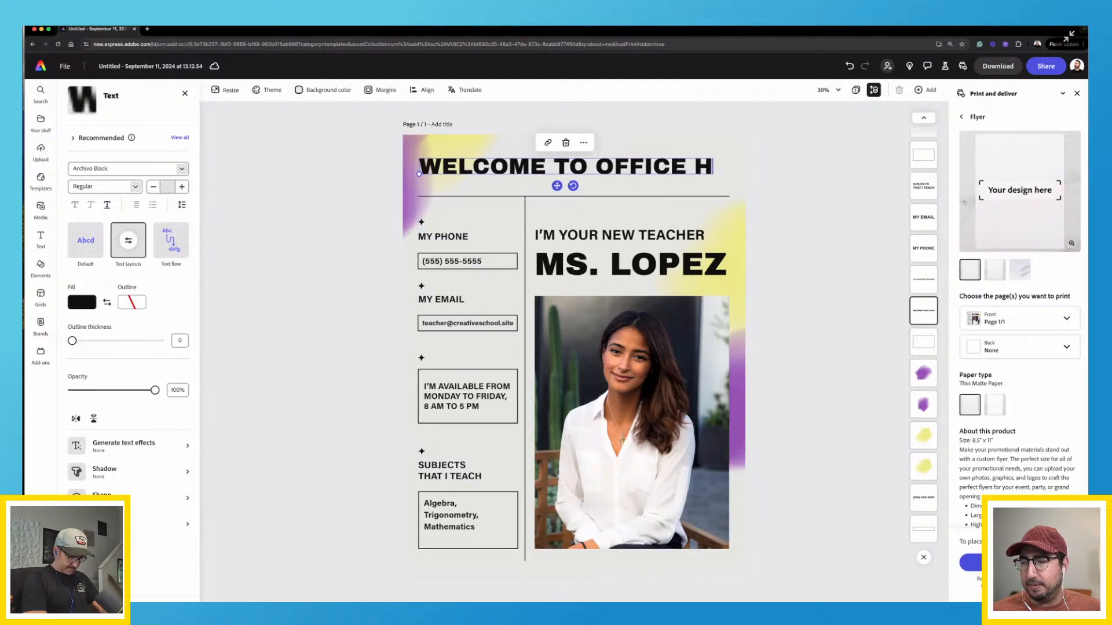
pyautogui.click(395, 232)
# Open the replacement photo choices for the teacher's portrait and clear the "about me" search to browse the photo categories
pyautogui.click(655, 413)
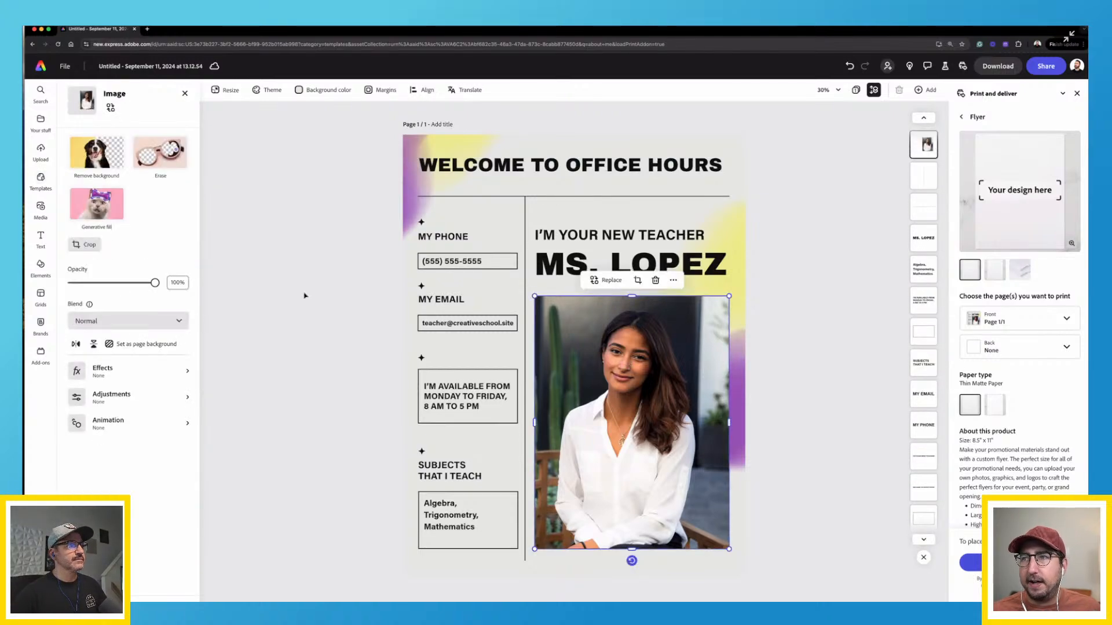
pyautogui.click(608, 280)
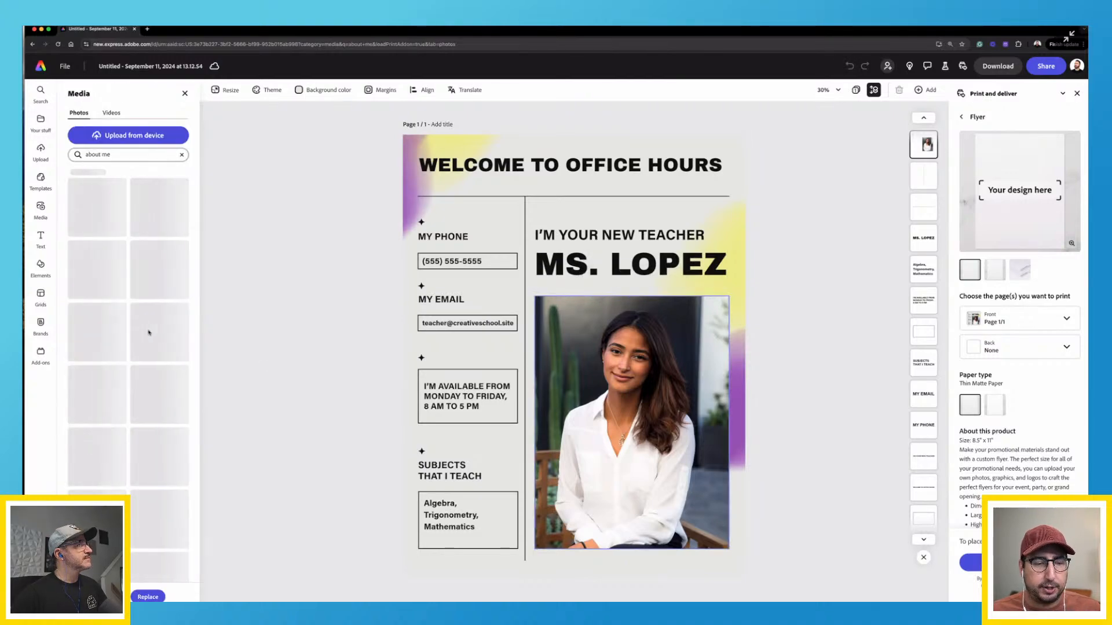
pyautogui.click(127, 157)
pyautogui.click(127, 155)
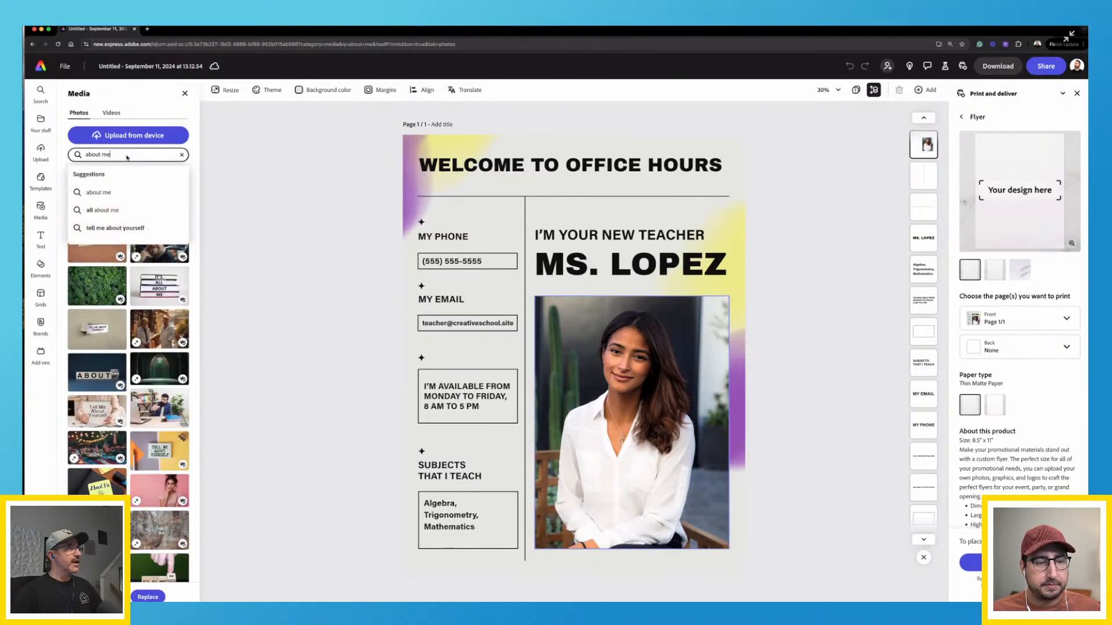
pyautogui.press('BackSpace')
pyautogui.press('BackSpace')
pyautogui.press('BackSpace')
pyautogui.press('BackSpace')
pyautogui.press('BackSpace')
pyautogui.press('BackSpace')
pyautogui.press('BackSpace')
pyautogui.press('BackSpace')
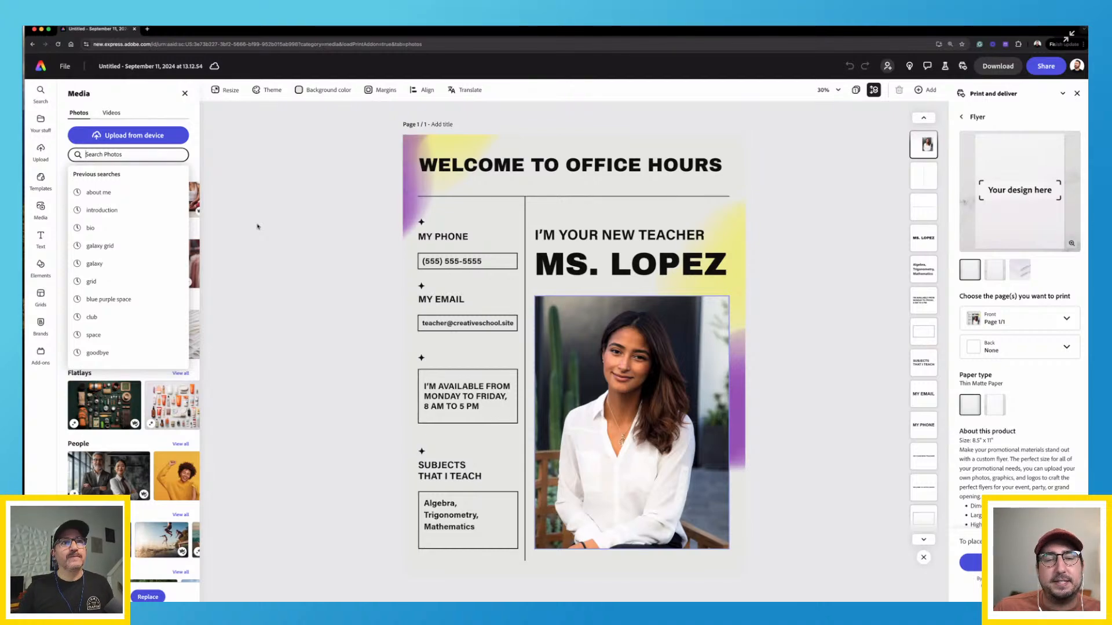
# Open the flyer's sharing options to share it with a collaborator, and deselect the portrait photo
pyautogui.click(890, 109)
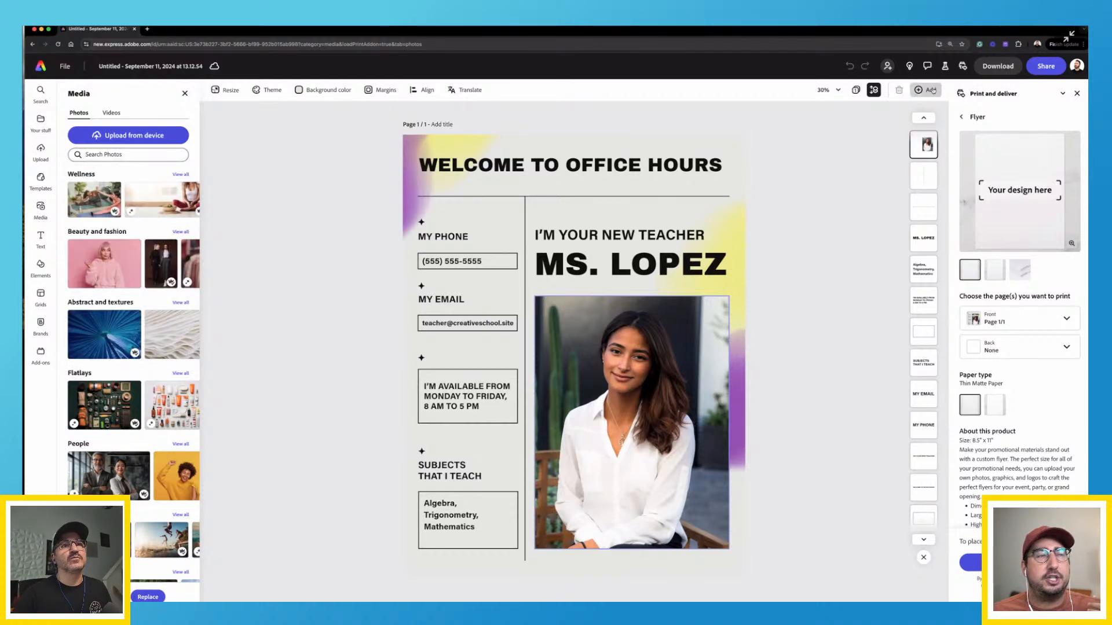
pyautogui.click(1040, 65)
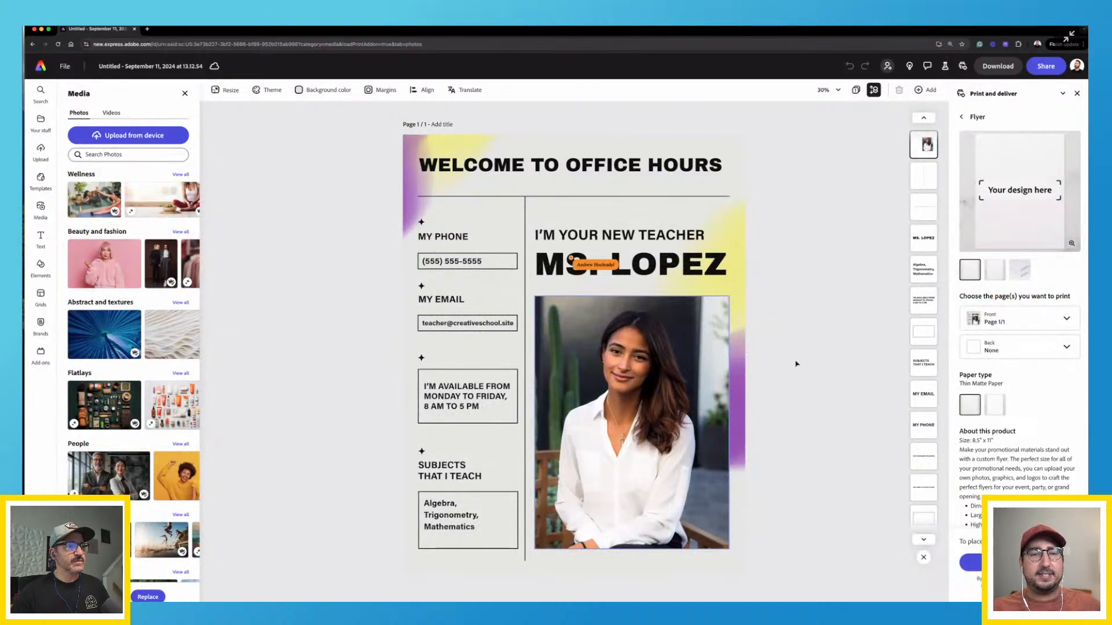
pyautogui.click(795, 364)
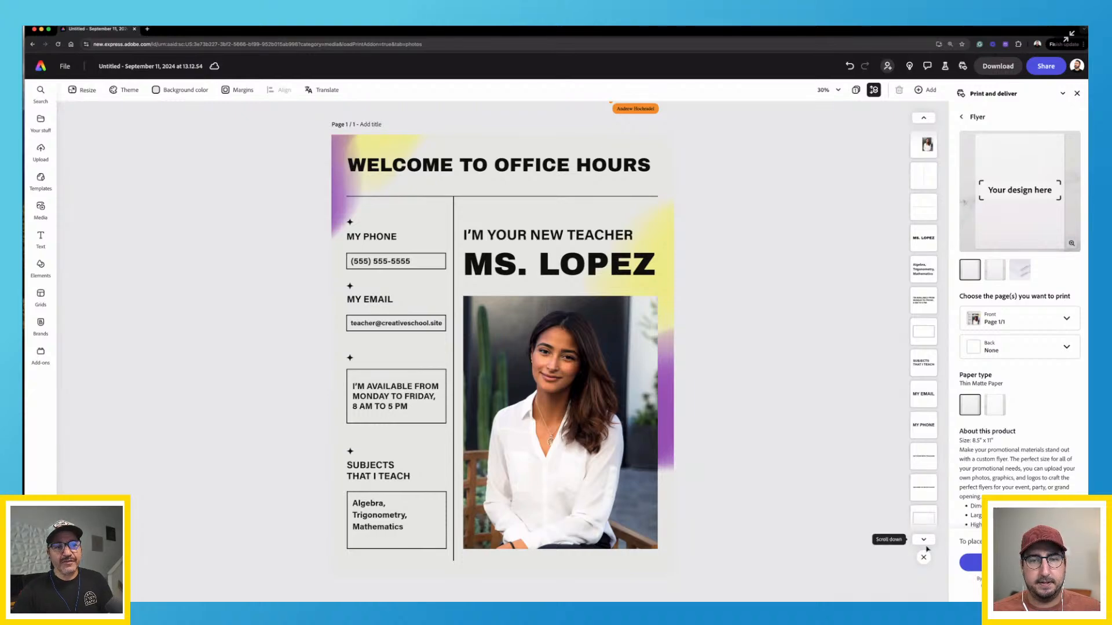
# Look through the flyer's layer stack and fill the WELCOME TO OFFICE HOURS heading with the teal page theme color
pyautogui.click(926, 547)
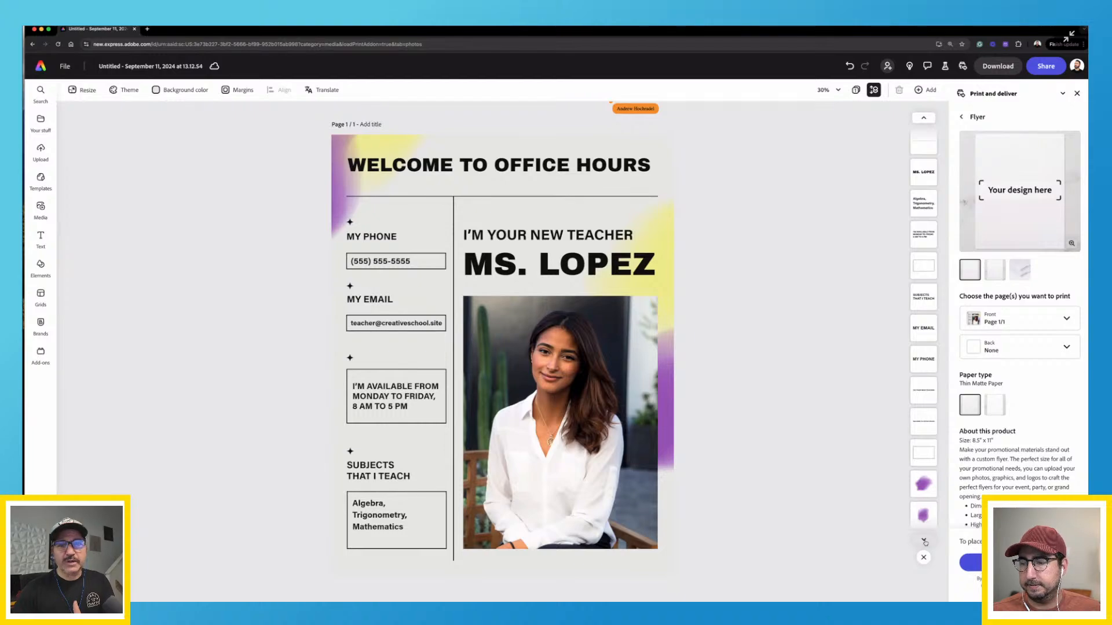
pyautogui.click(921, 330)
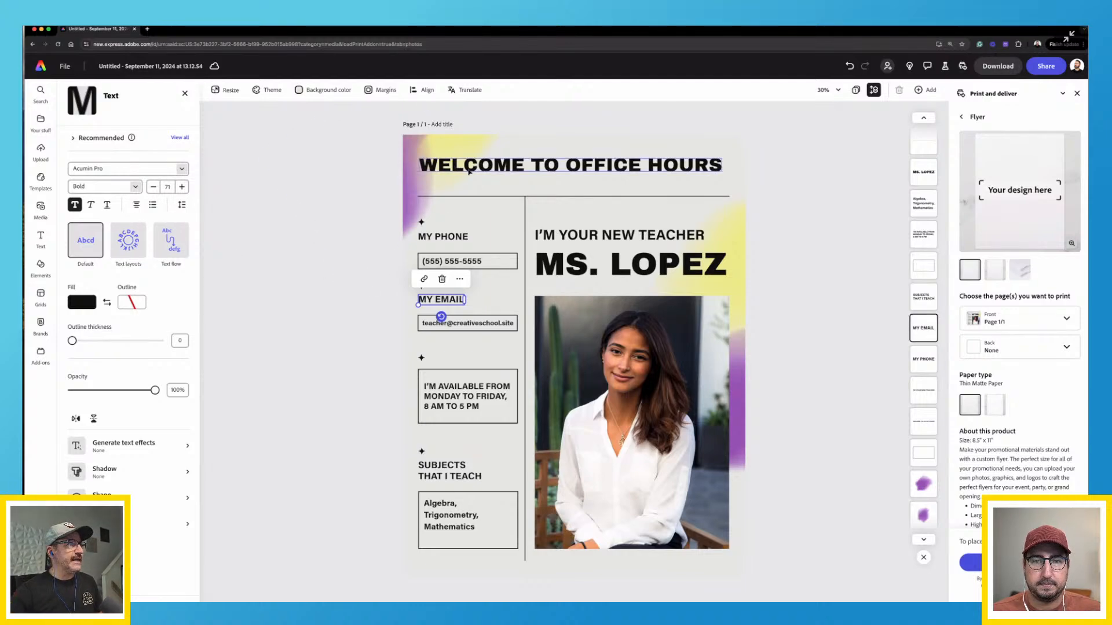
pyautogui.click(469, 170)
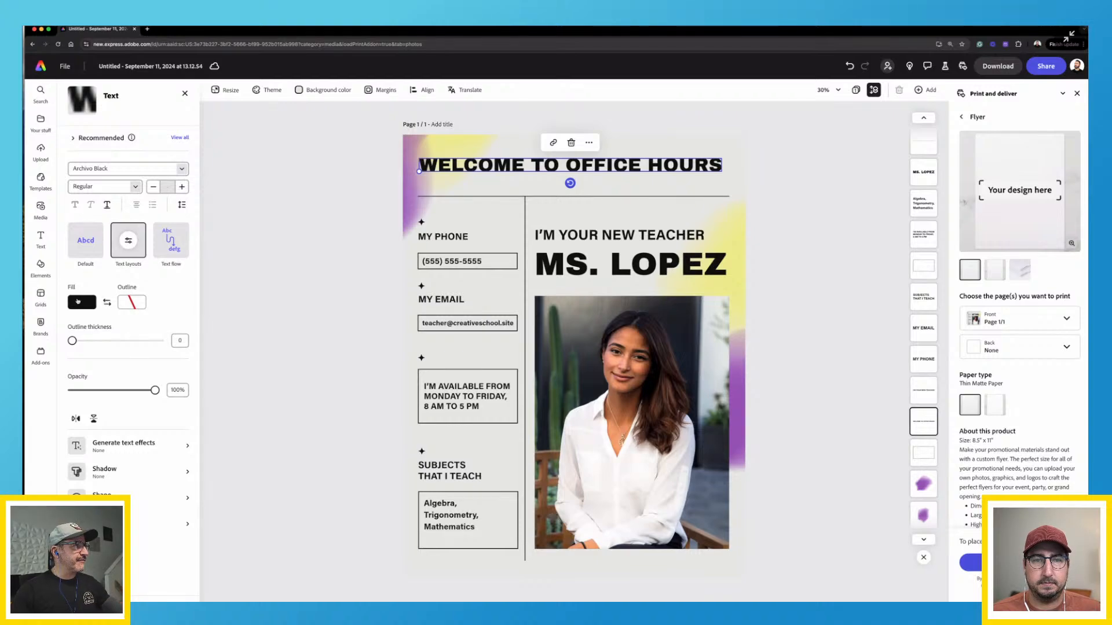
pyautogui.click(78, 302)
pyautogui.click(148, 338)
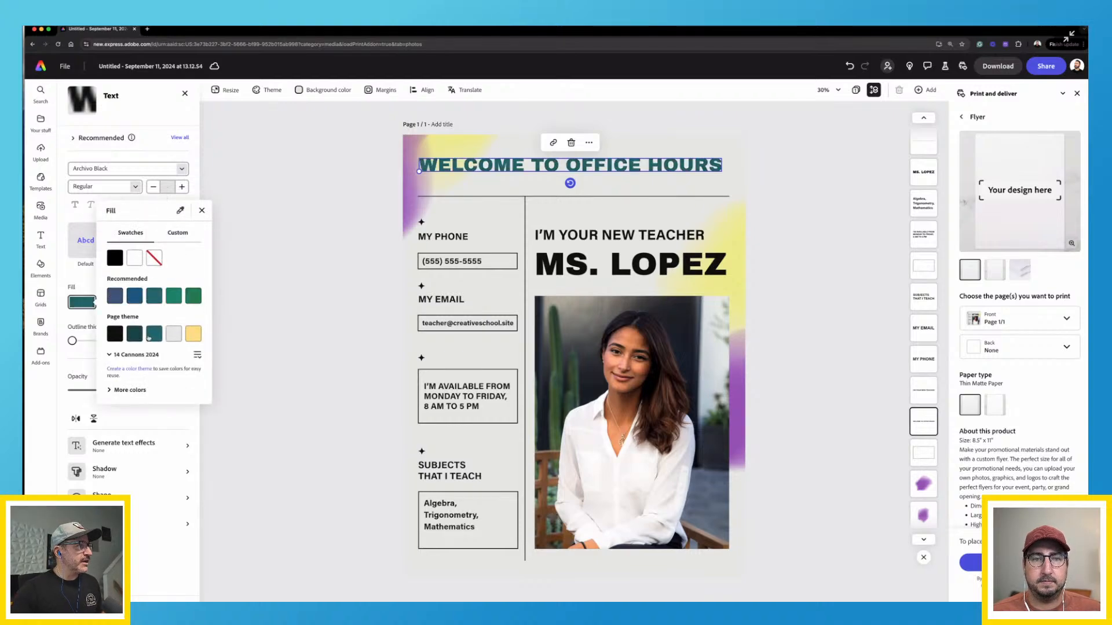
# Check the Generate text effects options for the heading, return to its text settings and select the portrait photo
pyautogui.click(136, 417)
pyautogui.click(124, 444)
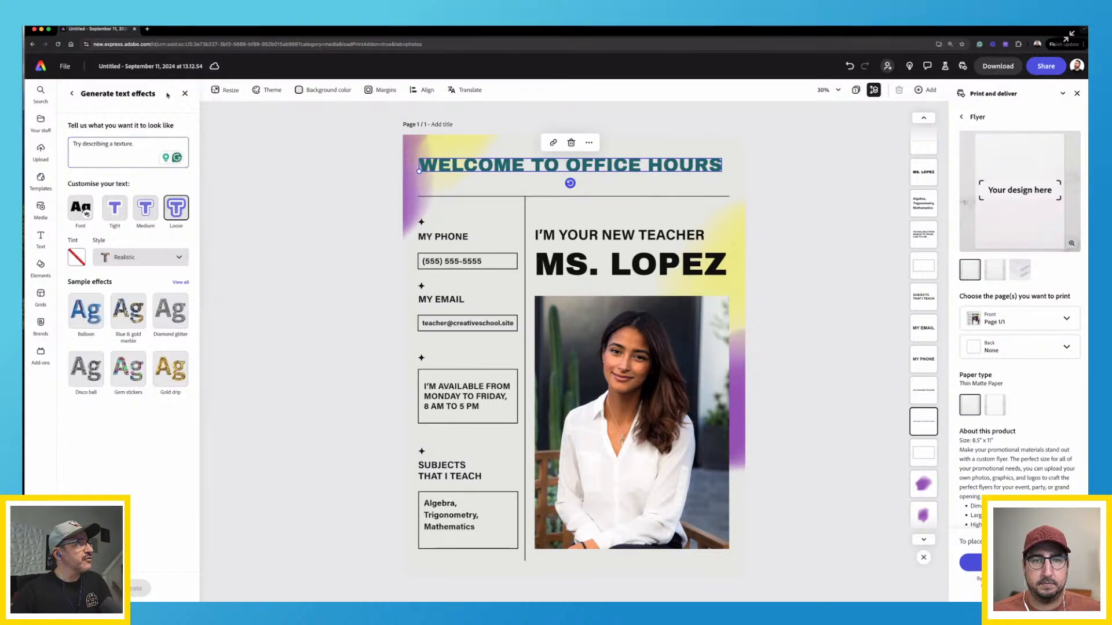
pyautogui.click(72, 95)
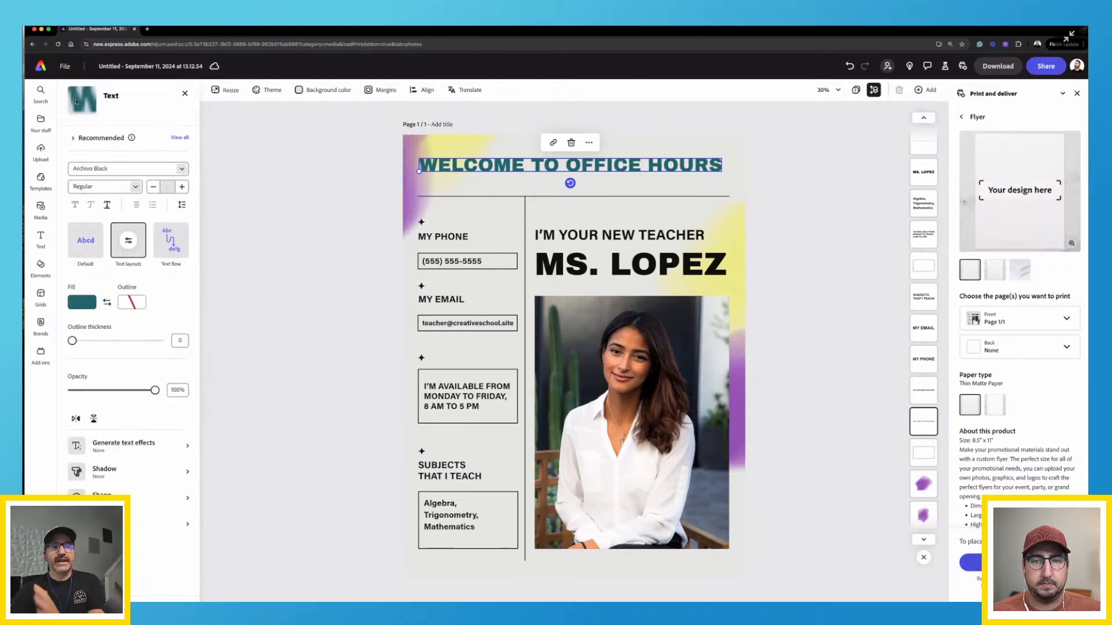
pyautogui.click(610, 345)
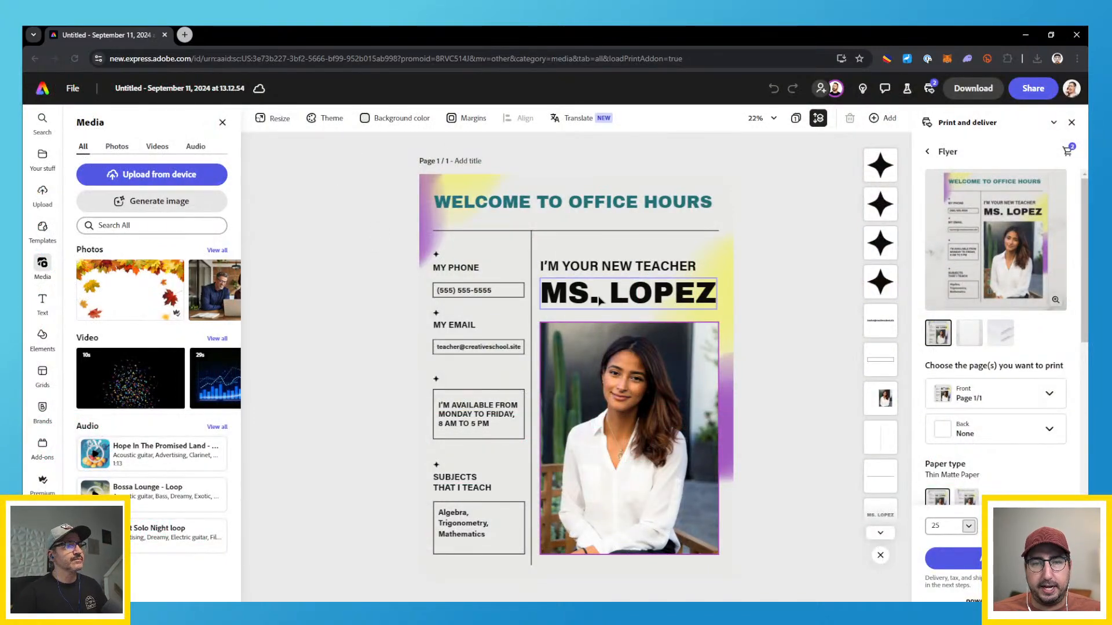
# Change the line above the teacher's name to WE'RE YOUR NEW DADS
pyautogui.click(586, 268)
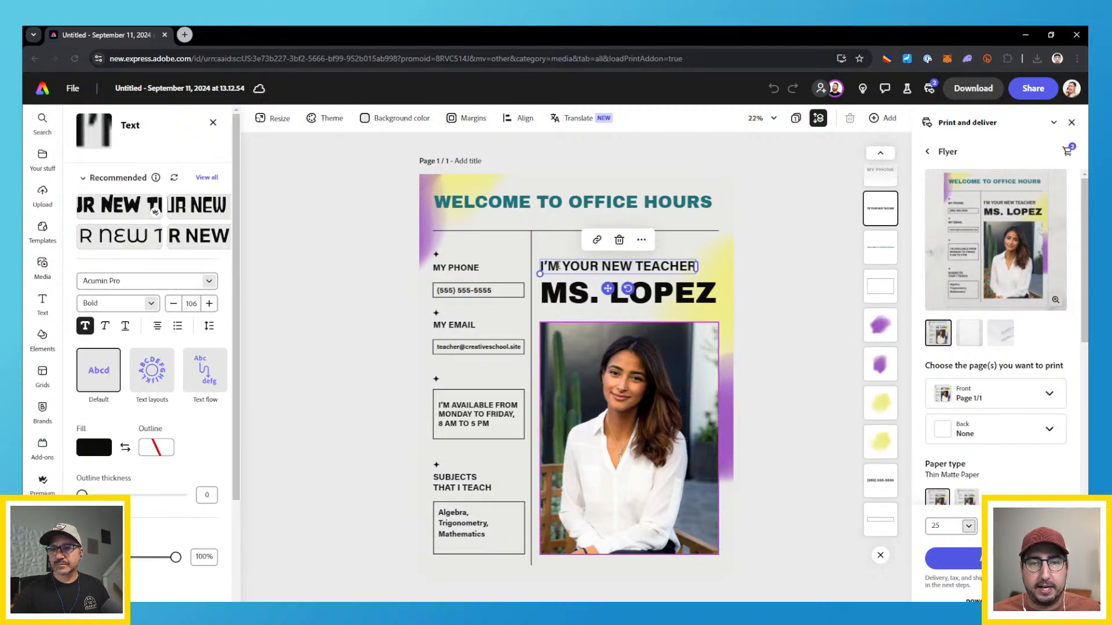
pyautogui.moveTo(556, 265); pyautogui.dragTo(517, 270)
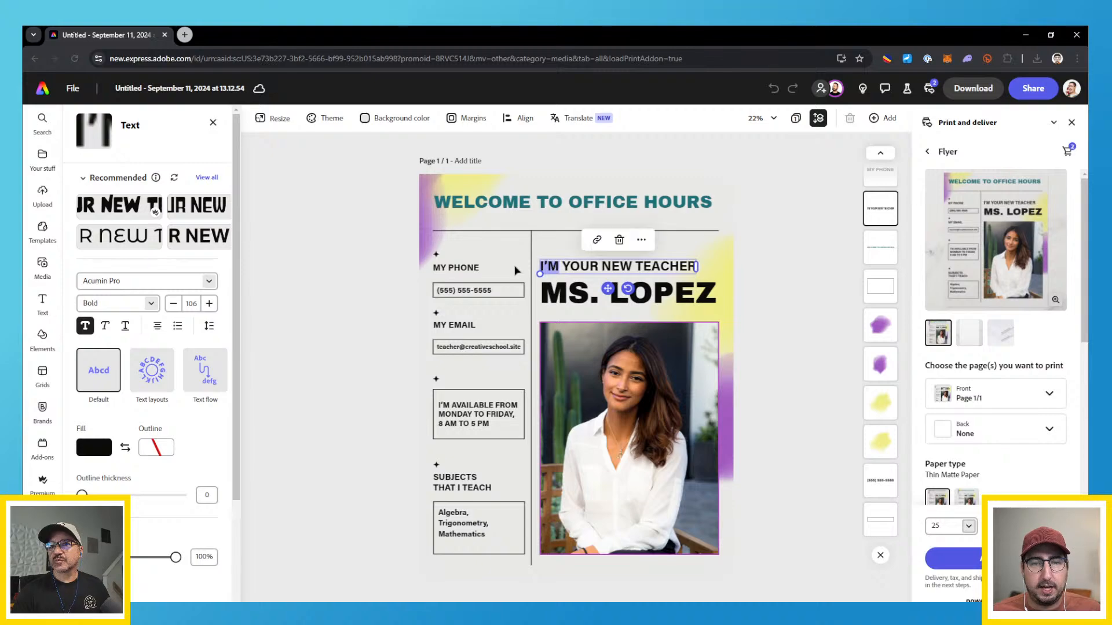
pyautogui.write("WE'RE")
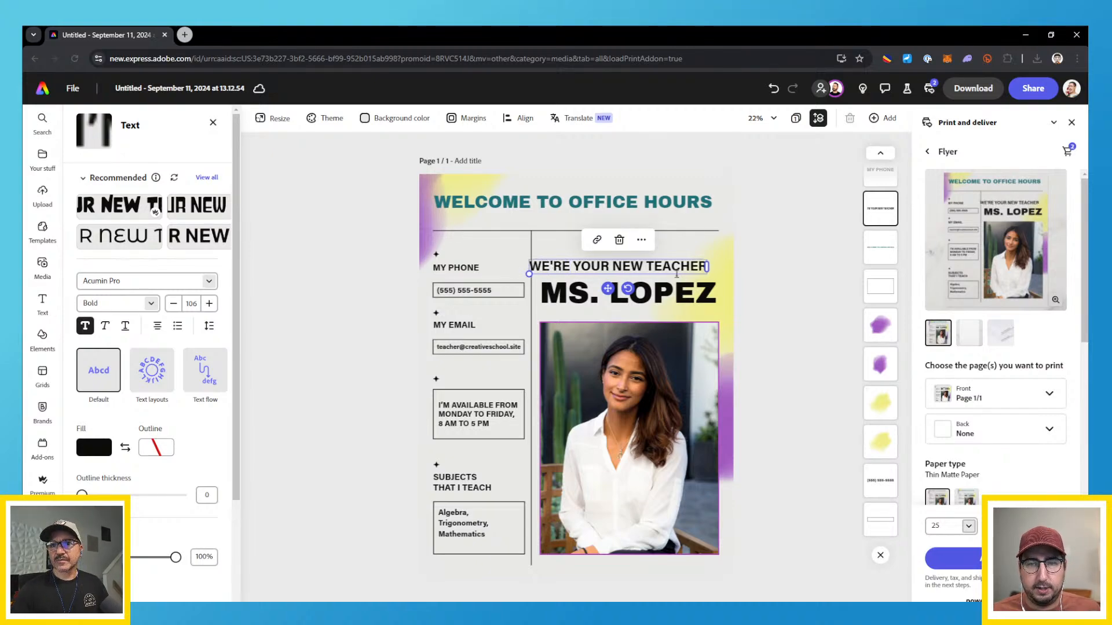
pyautogui.write('DADS')
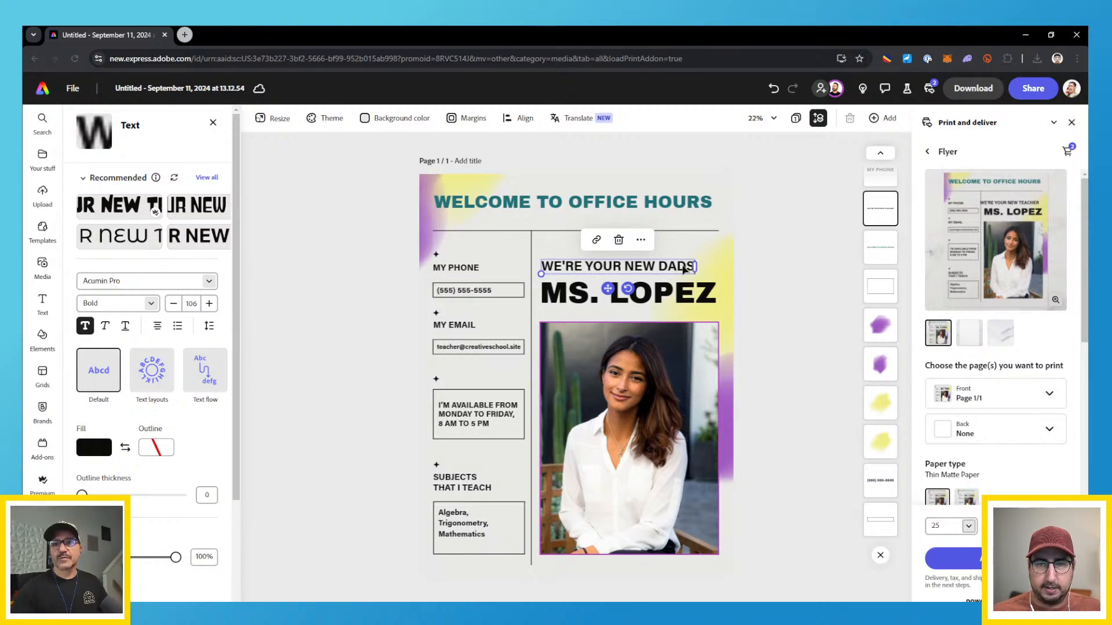
# Replace the teacher's name above the photo with the two hosts' first names, joined by an ampersand
pyautogui.click(591, 289)
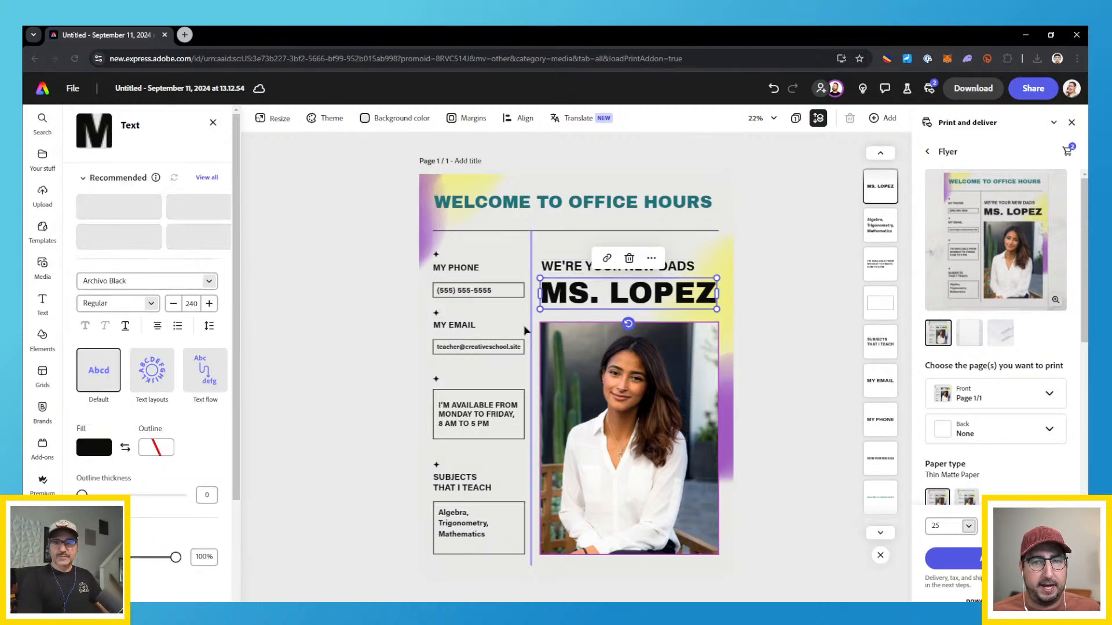
pyautogui.click(592, 289)
pyautogui.write('NICK')
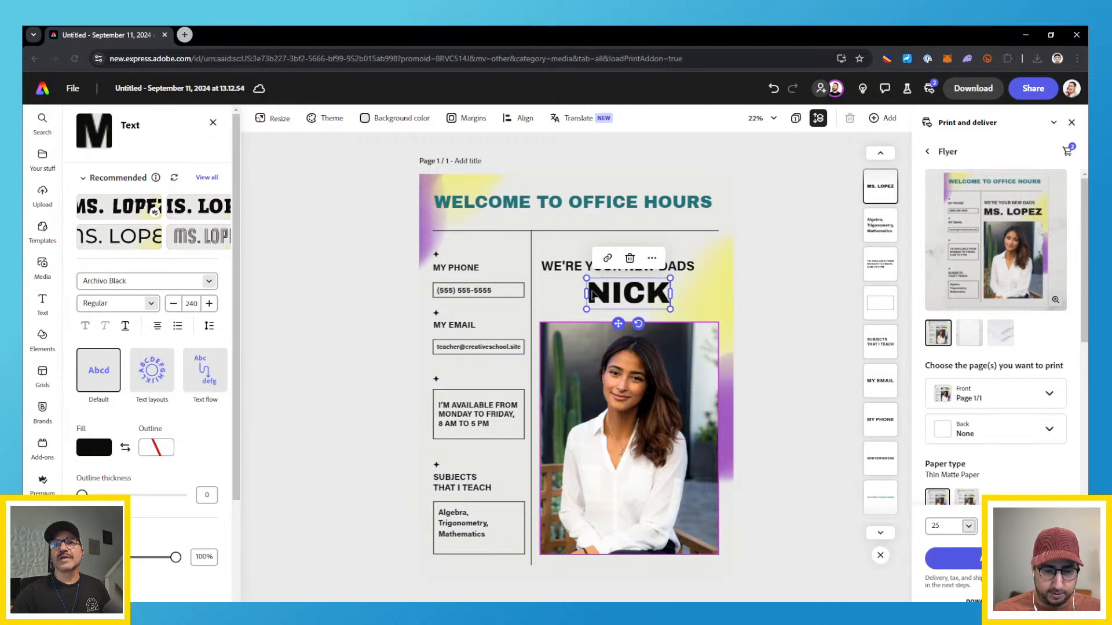
pyautogui.write(' & ANDREW')
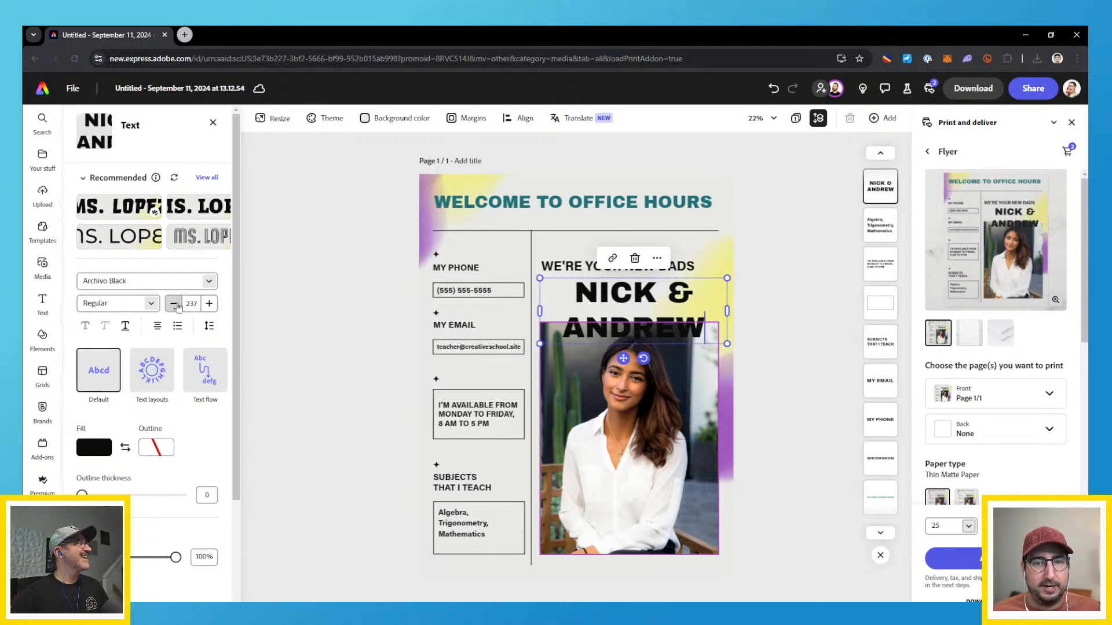
# Try font sizes 200 and 180 for the hosts' name line
pyautogui.click(173, 304)
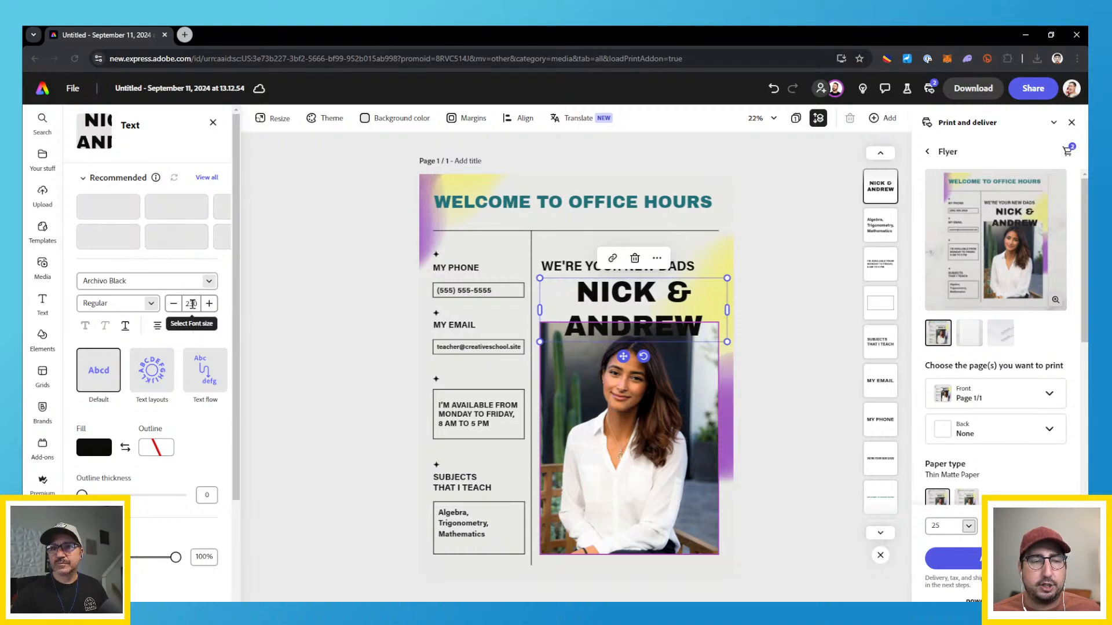
pyautogui.click(190, 307)
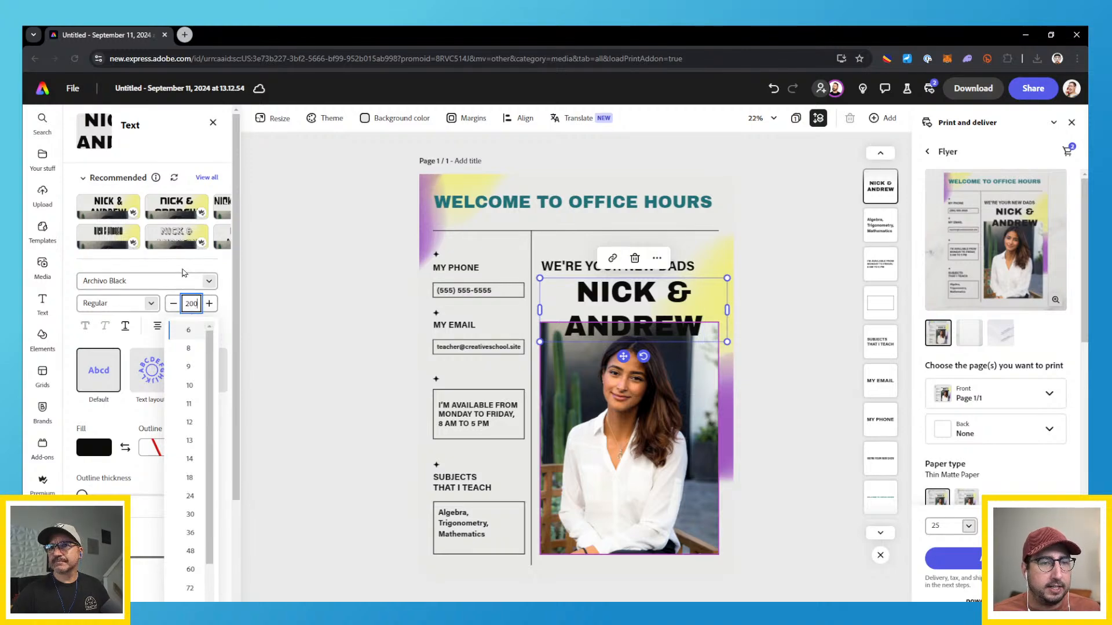
pyautogui.click(182, 273)
pyautogui.click(194, 304)
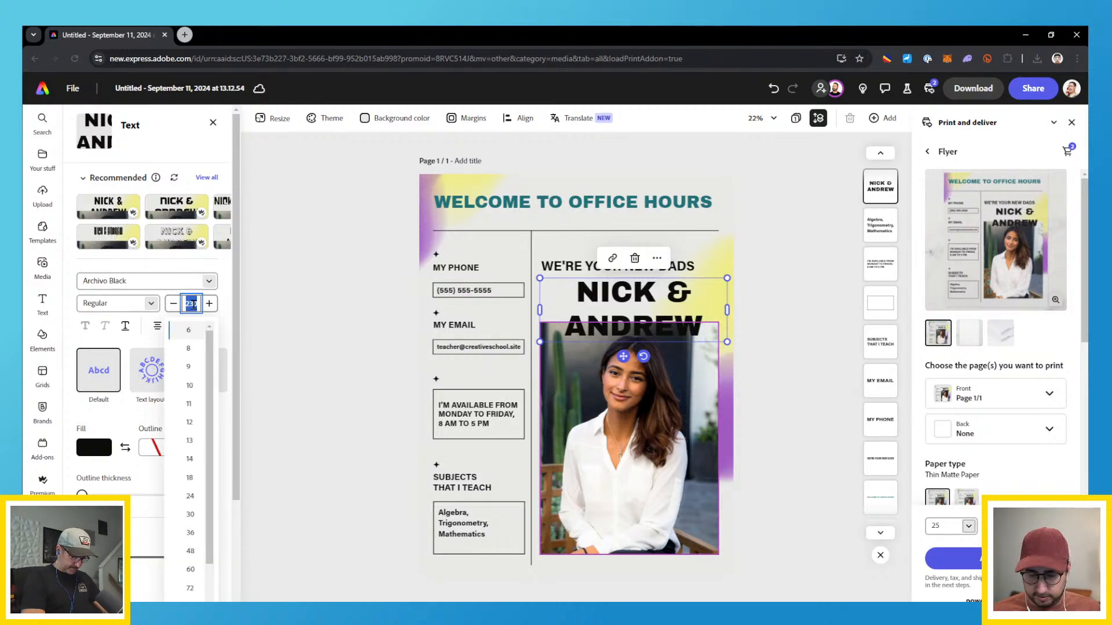
pyautogui.write('200')
pyautogui.press('Return')
pyautogui.click(194, 304)
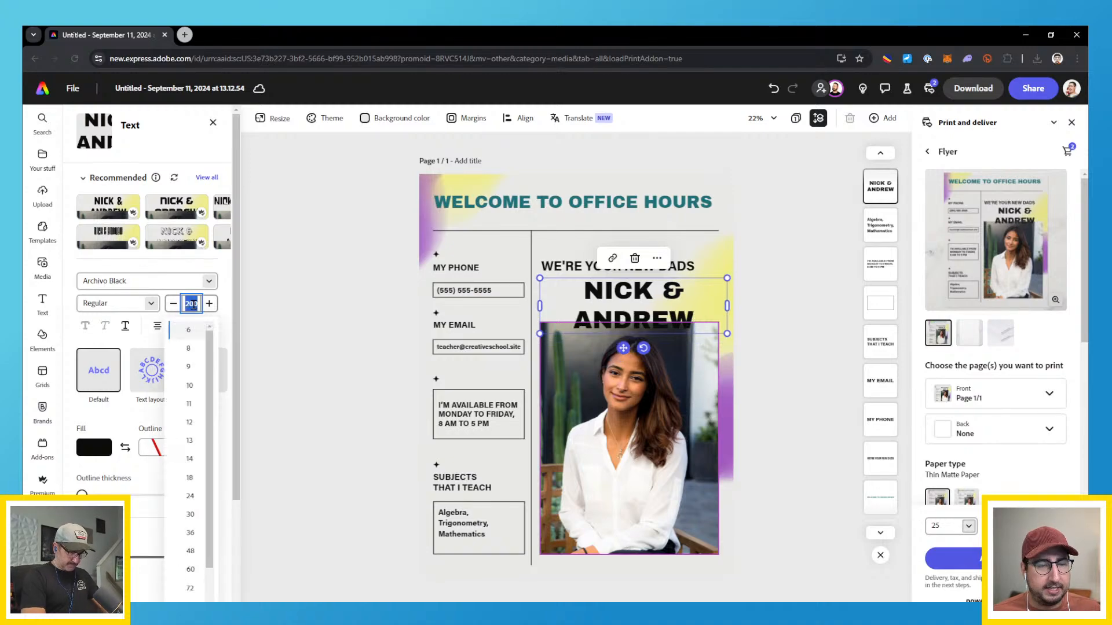
pyautogui.write('180')
pyautogui.press('Return')
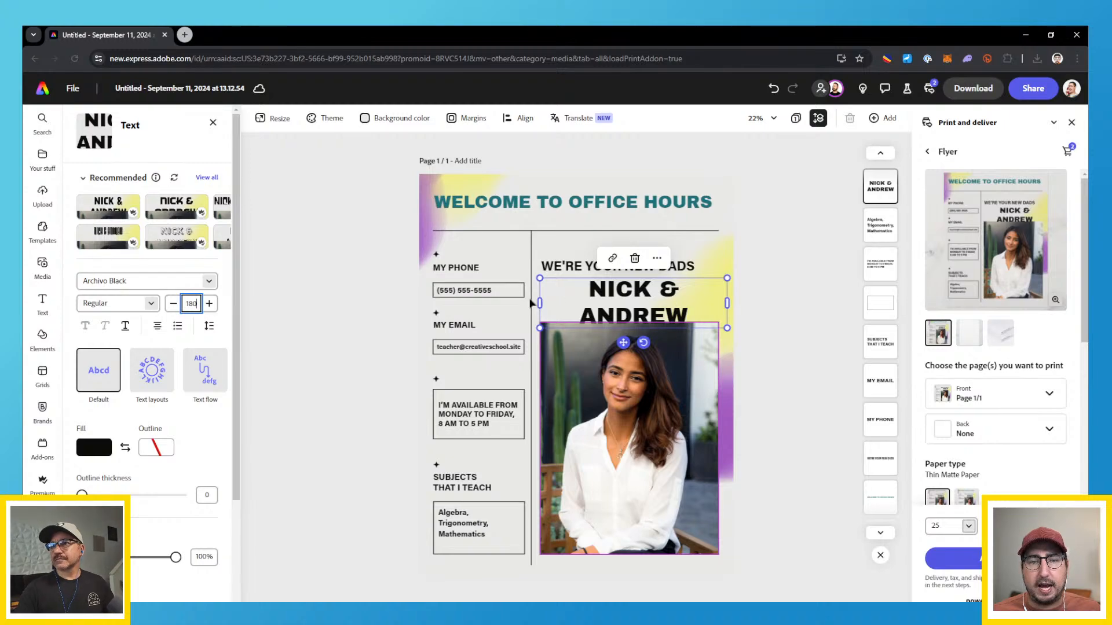
# Resize the hosts' name text to font size 158 so it fits on a single line above the photo
pyautogui.moveTo(541, 302)
pyautogui.mouseDown()
pyautogui.moveTo(516, 302)
pyautogui.moveTo(547, 301)
pyautogui.mouseUp()
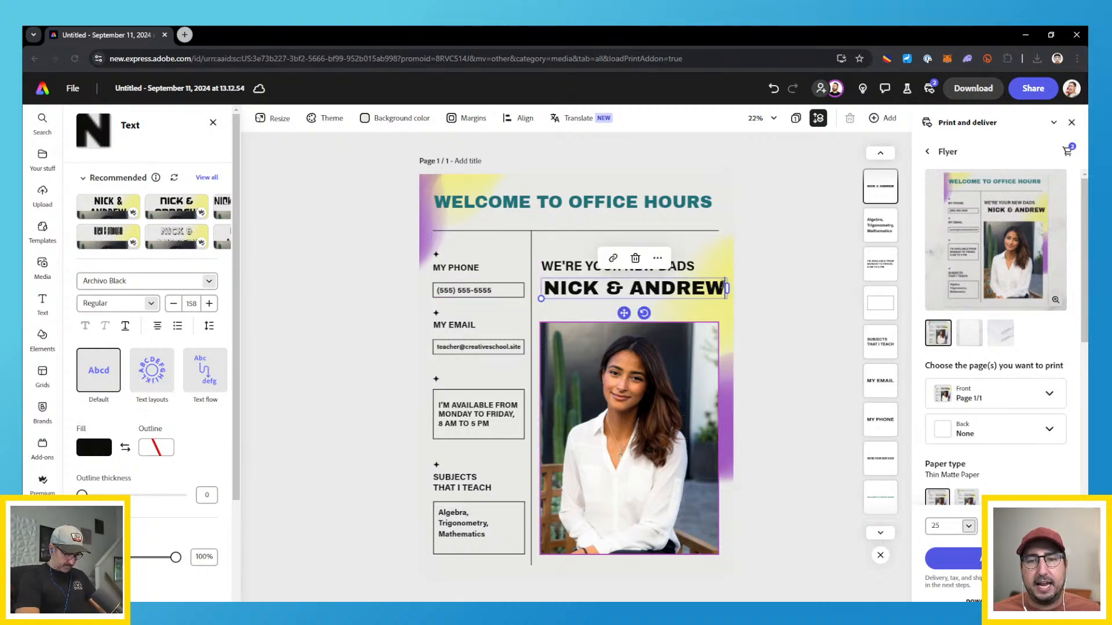
pyautogui.click(764, 275)
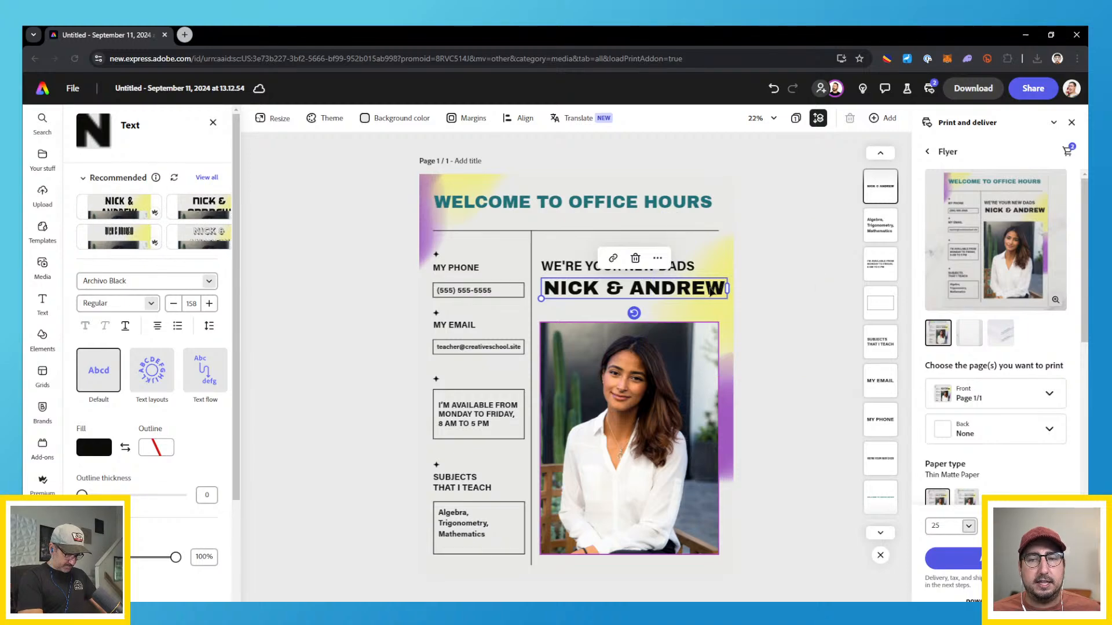
pyautogui.click(714, 287)
pyautogui.click(776, 301)
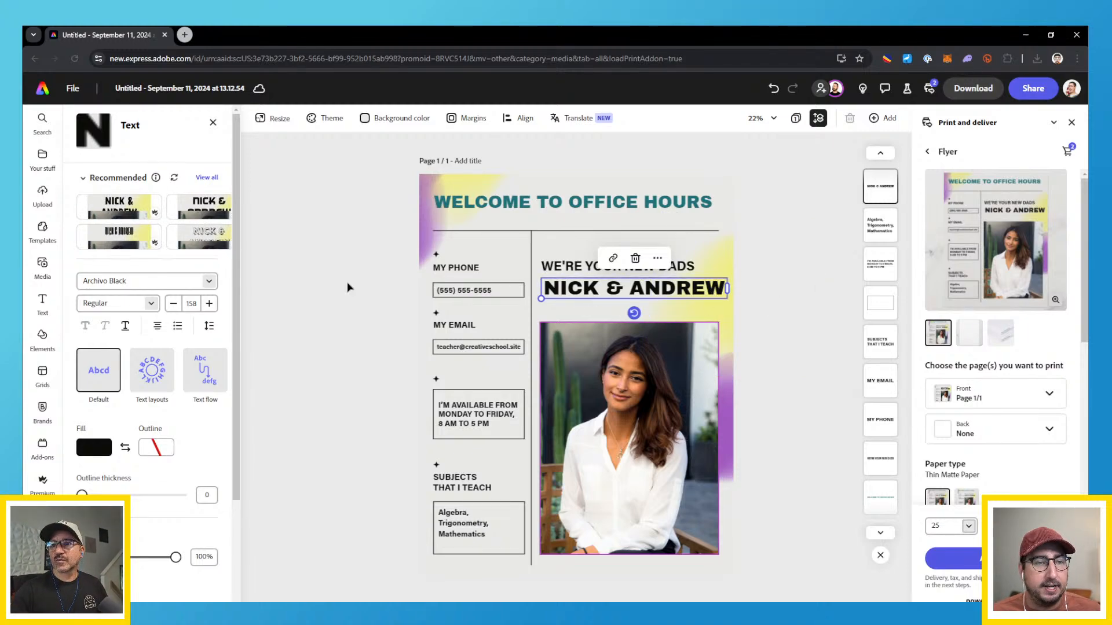
# Browse the font list and change the hosts' name line to the 210 Supersize font
pyautogui.click(209, 282)
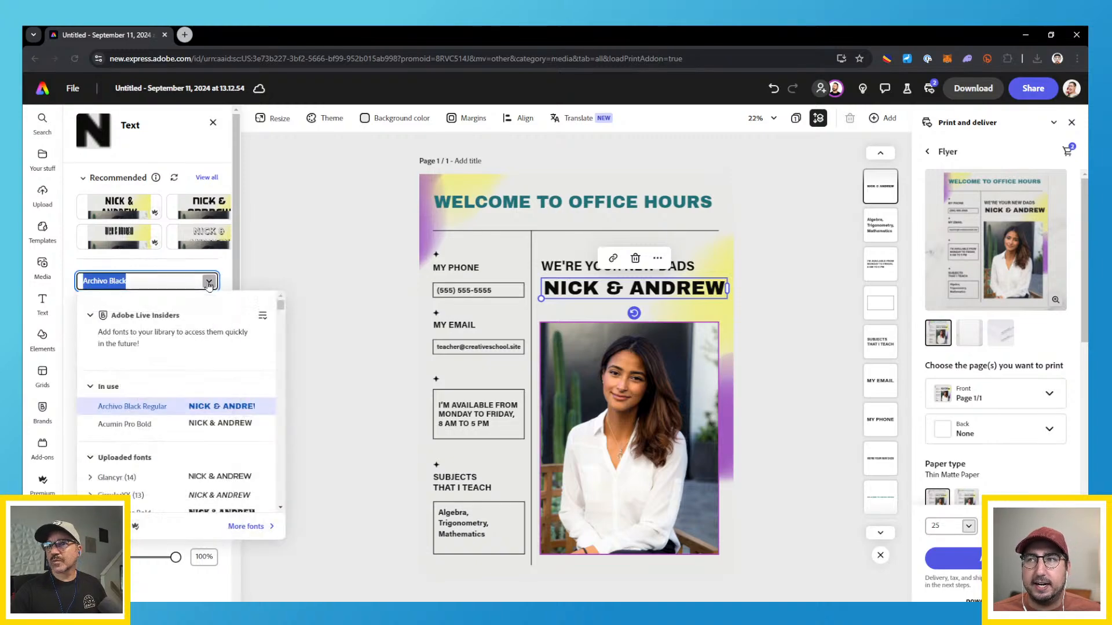
pyautogui.scroll(-4, 178, 342)
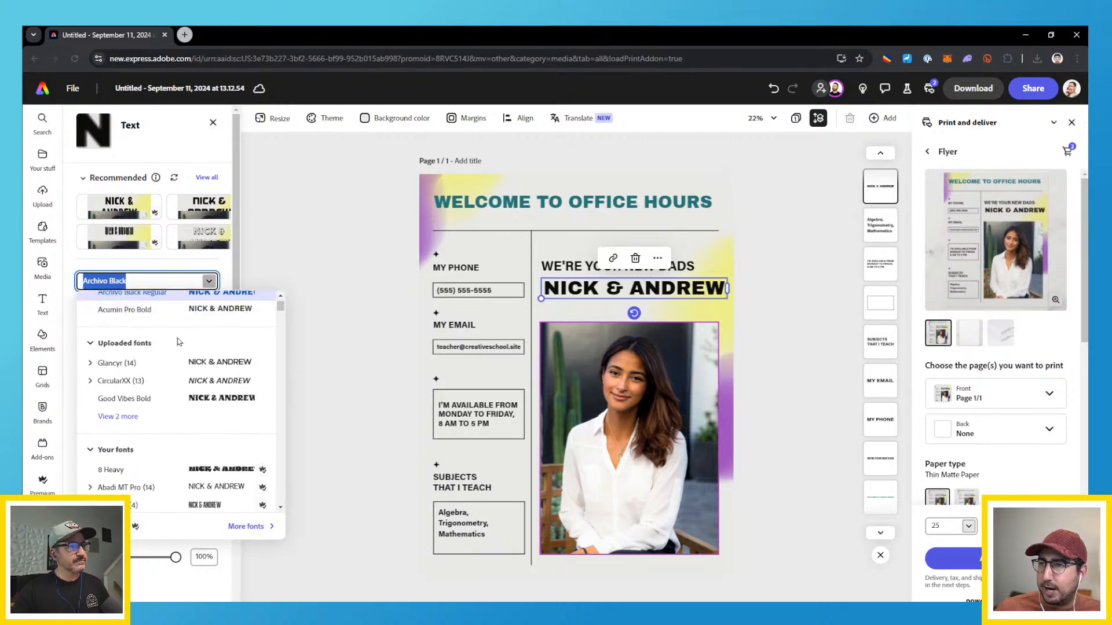
pyautogui.scroll(-15, 178, 342)
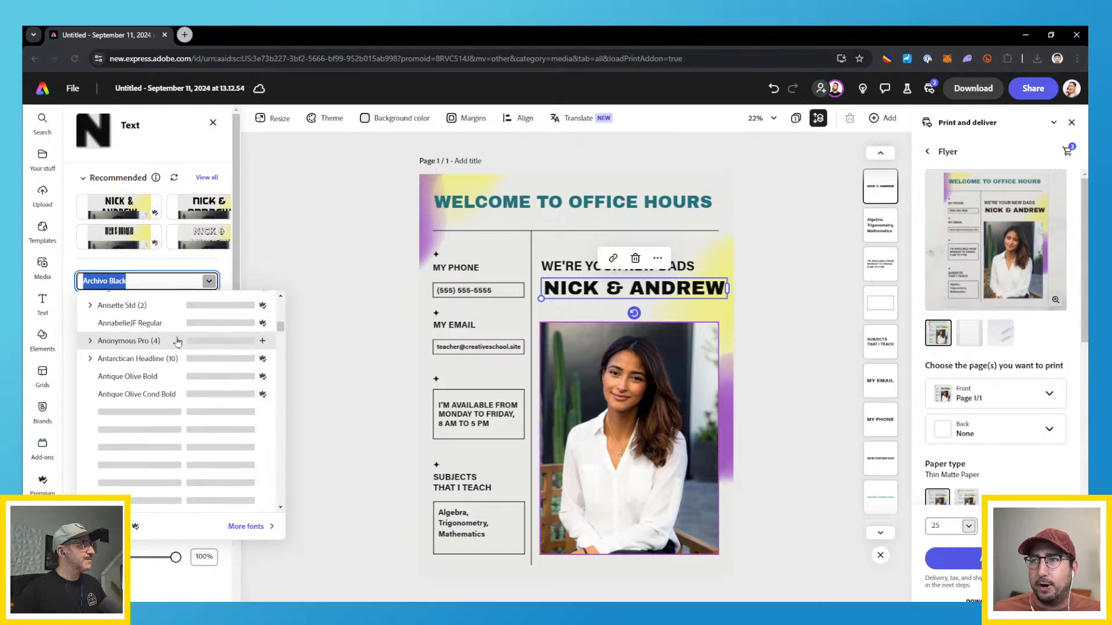
pyautogui.scroll(-15, 178, 342)
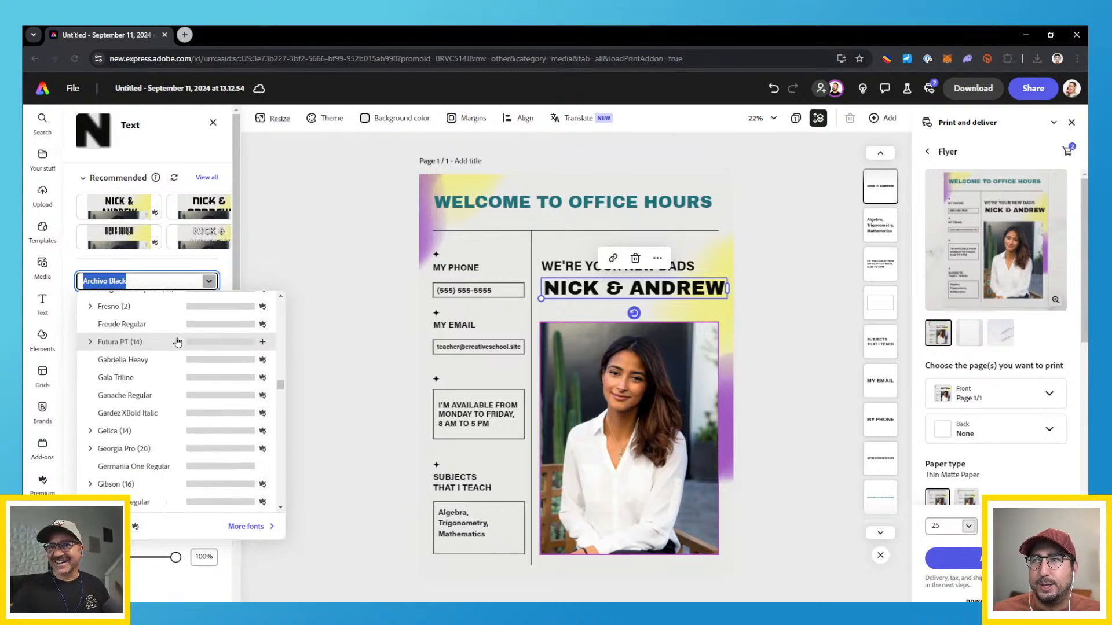
pyautogui.scroll(-15, 178, 342)
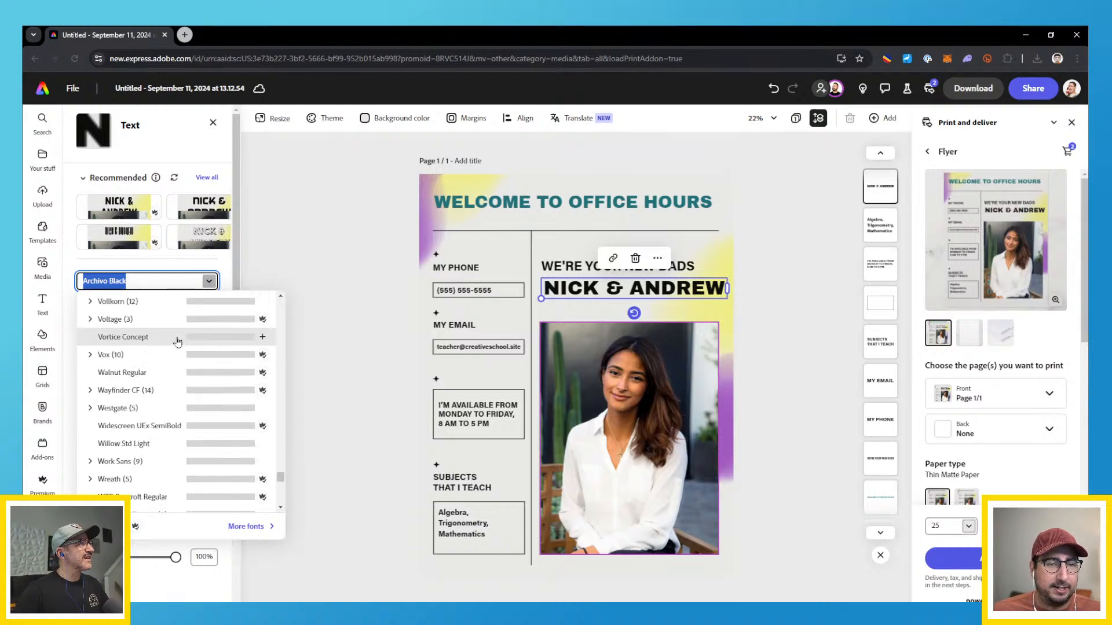
pyautogui.scroll(-10, 178, 342)
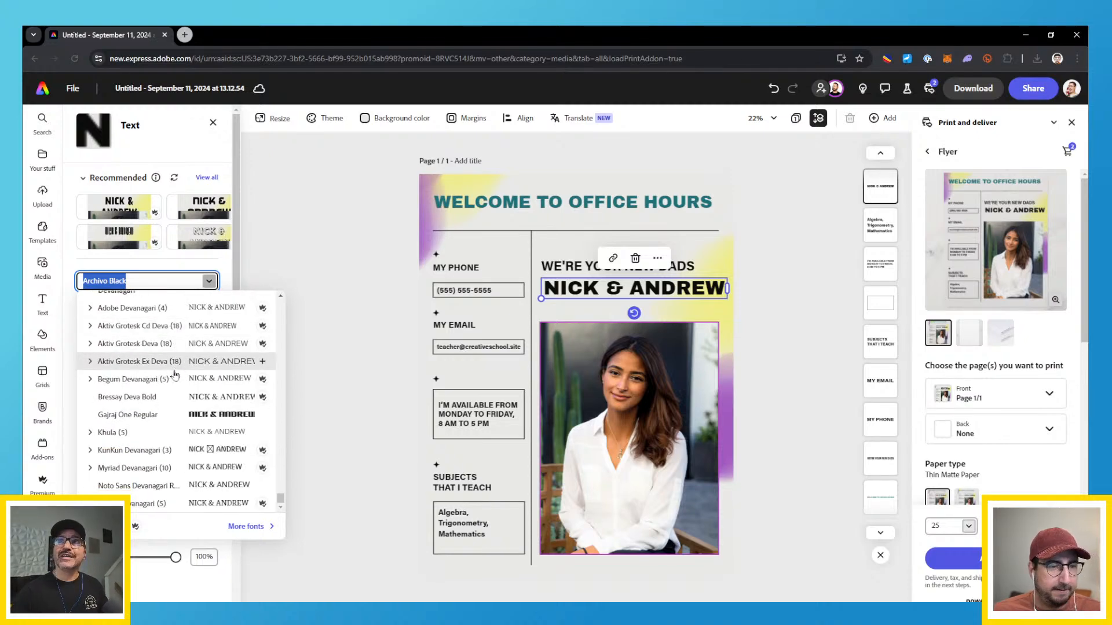
pyautogui.scroll(10, 174, 376)
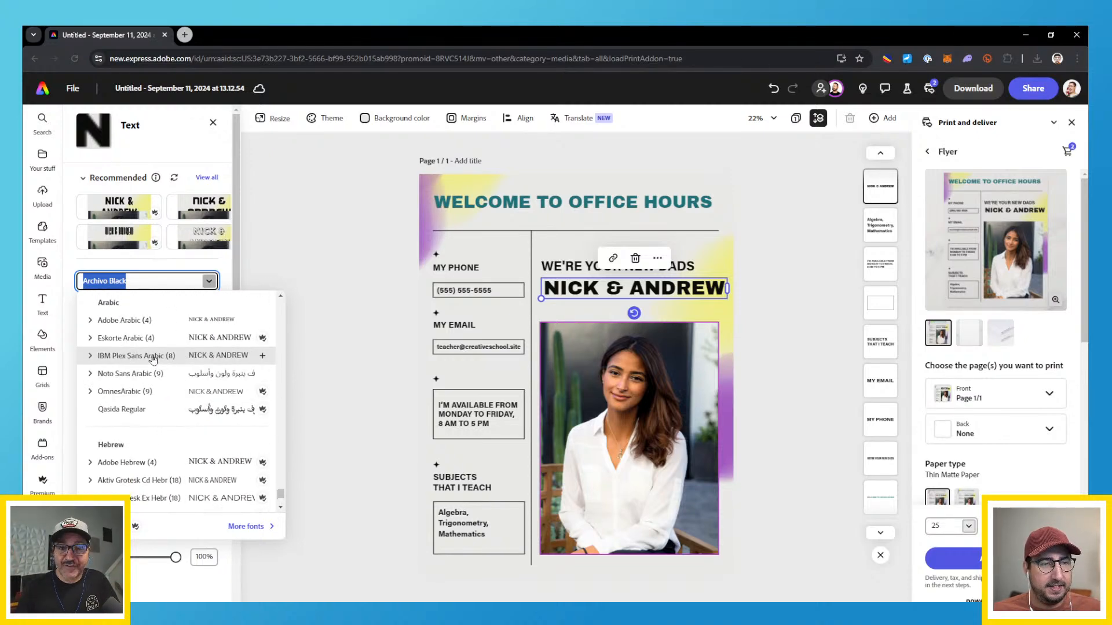
pyautogui.scroll(3, 154, 382)
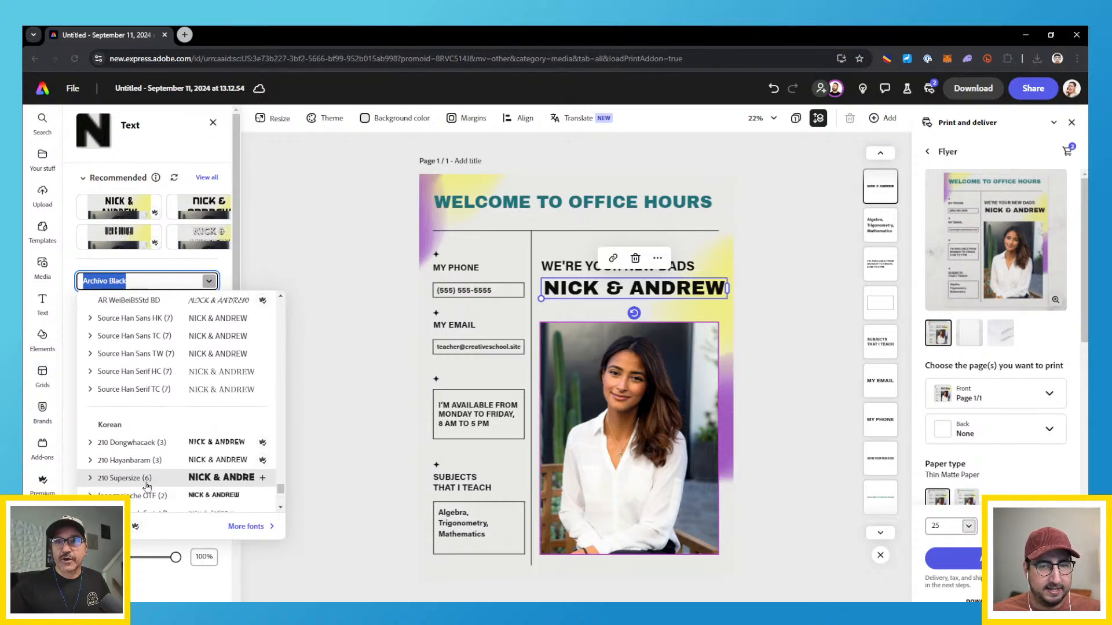
pyautogui.click(159, 462)
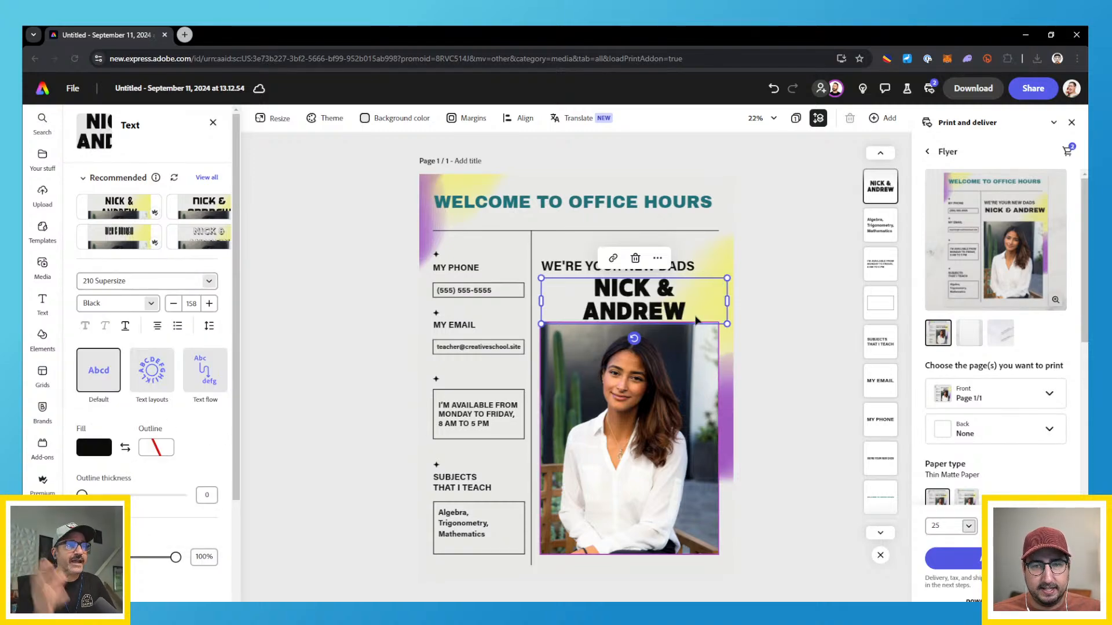
# Reduce the hosts' name line to font size 154 so it fits on one line, and deselect it
pyautogui.click(174, 304)
pyautogui.click(173, 304)
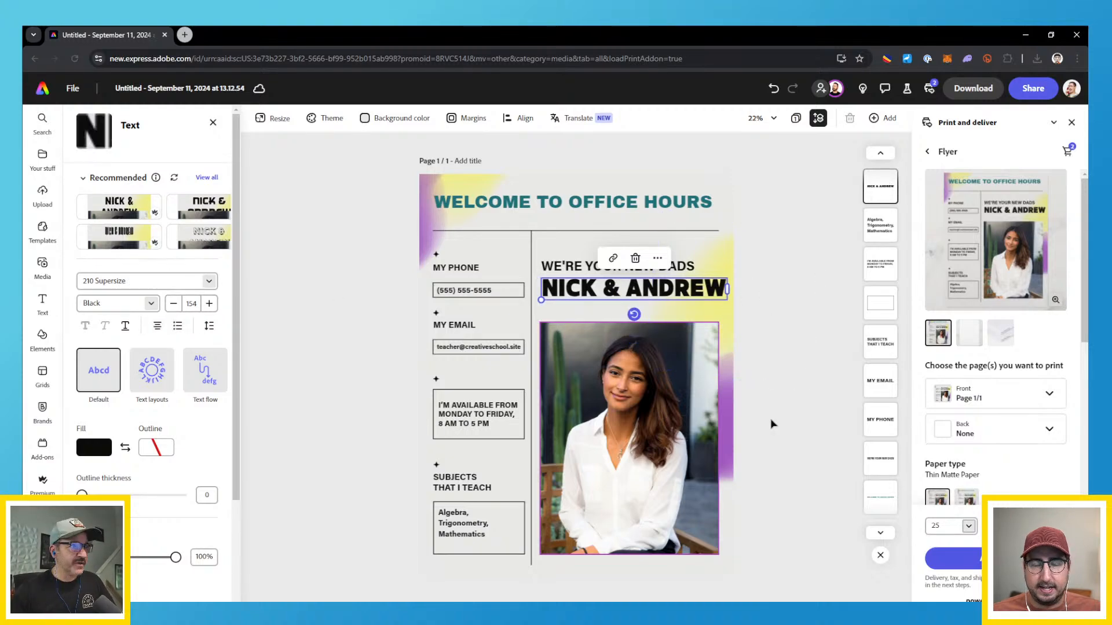
pyautogui.click(778, 454)
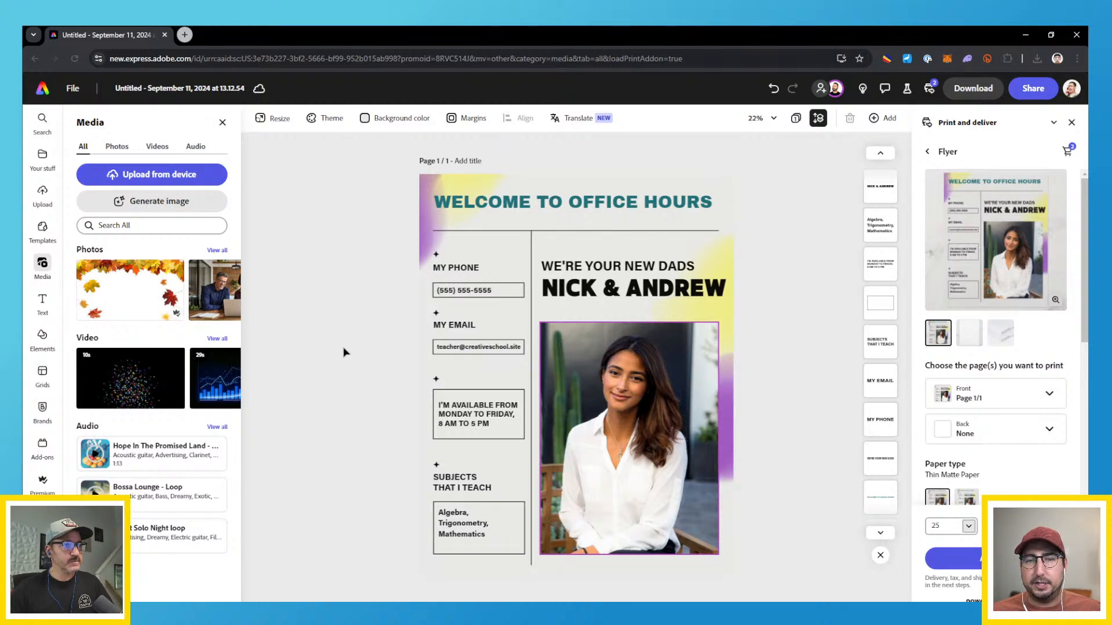
pyautogui.click(583, 292)
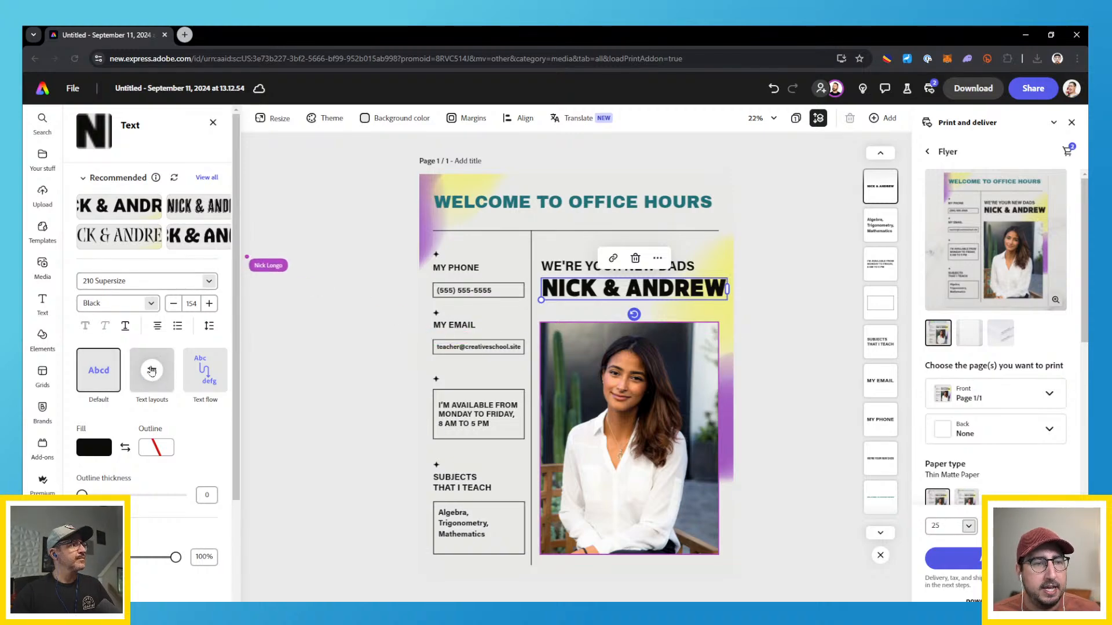
pyautogui.click(315, 361)
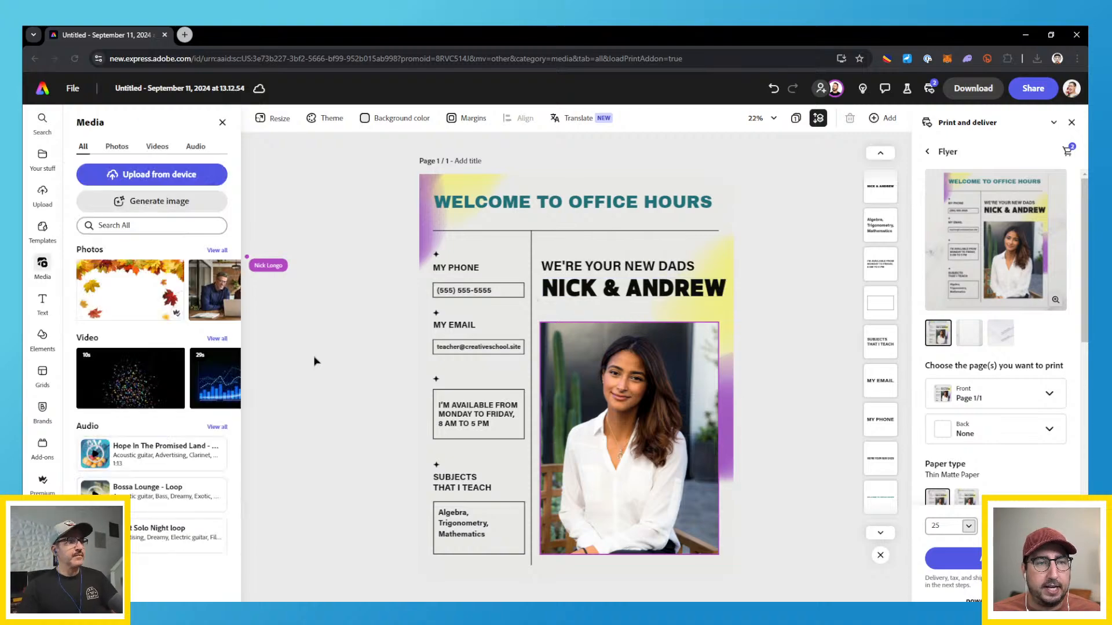
# Add a new OFFICE HOURS text to the flyer and place it just below the WELCOME TO OFFICE HOURS heading
pyautogui.click(42, 302)
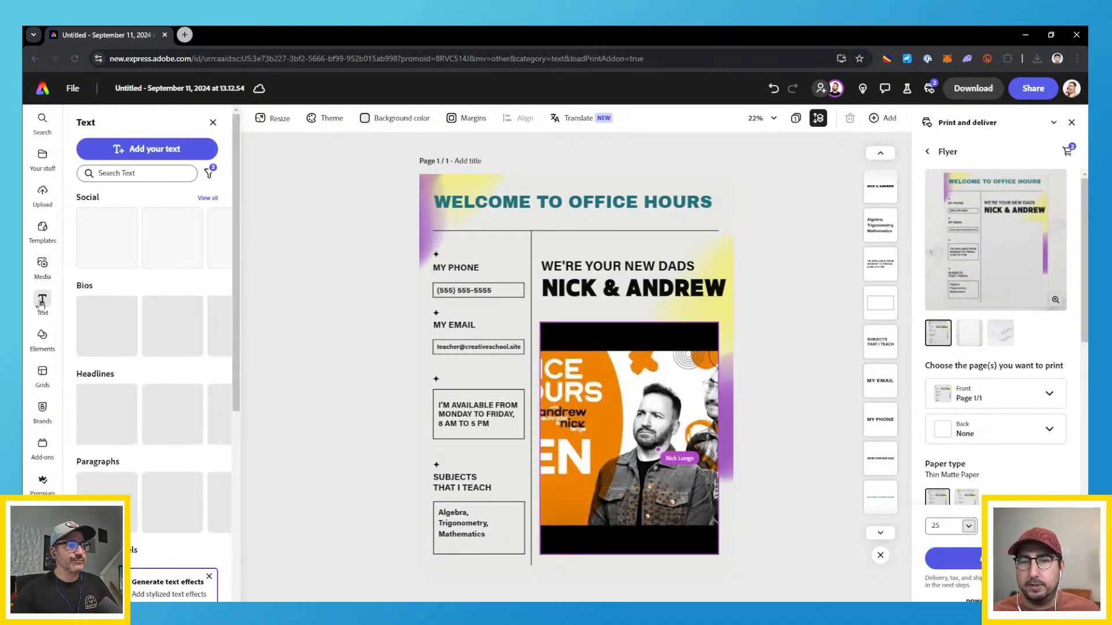
pyautogui.click(147, 149)
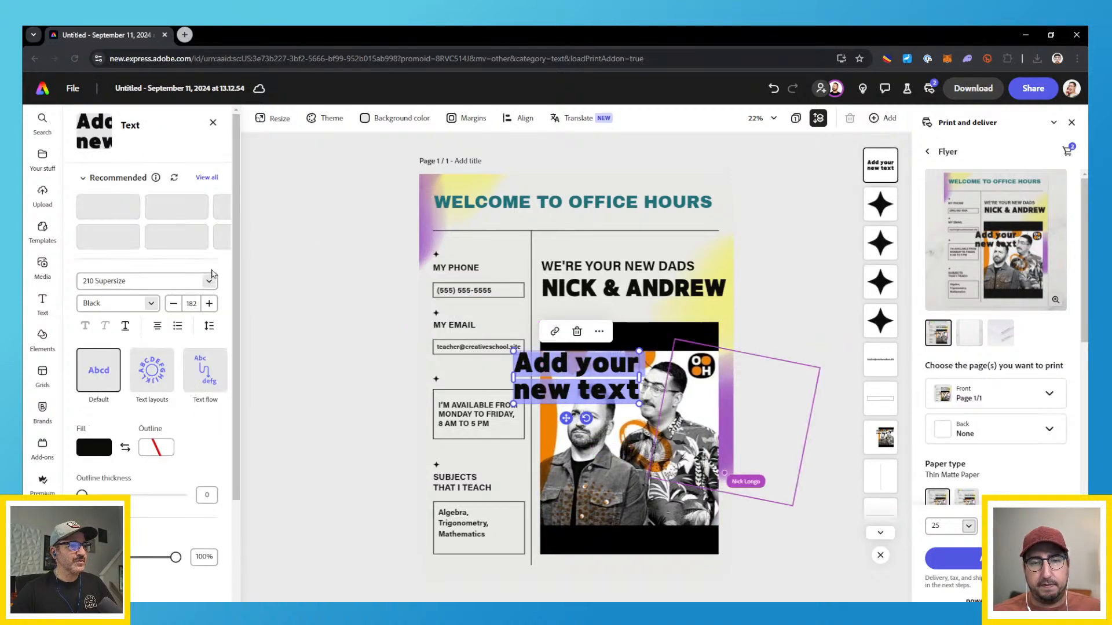
pyautogui.write('OFFICE HOURS')
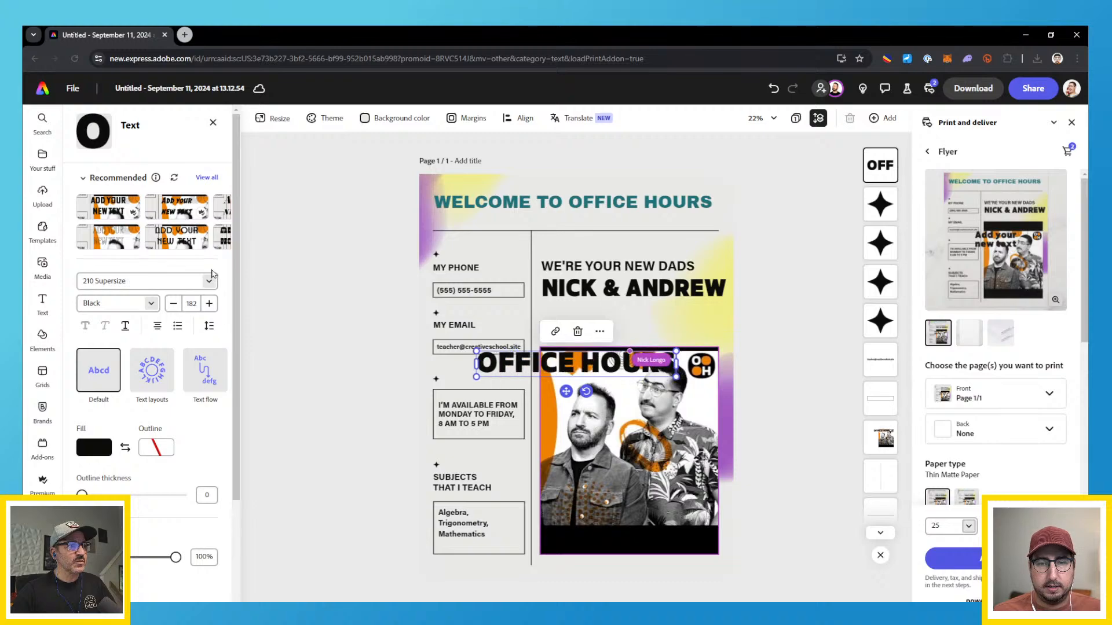
pyautogui.moveTo(515, 372); pyautogui.dragTo(503, 239)
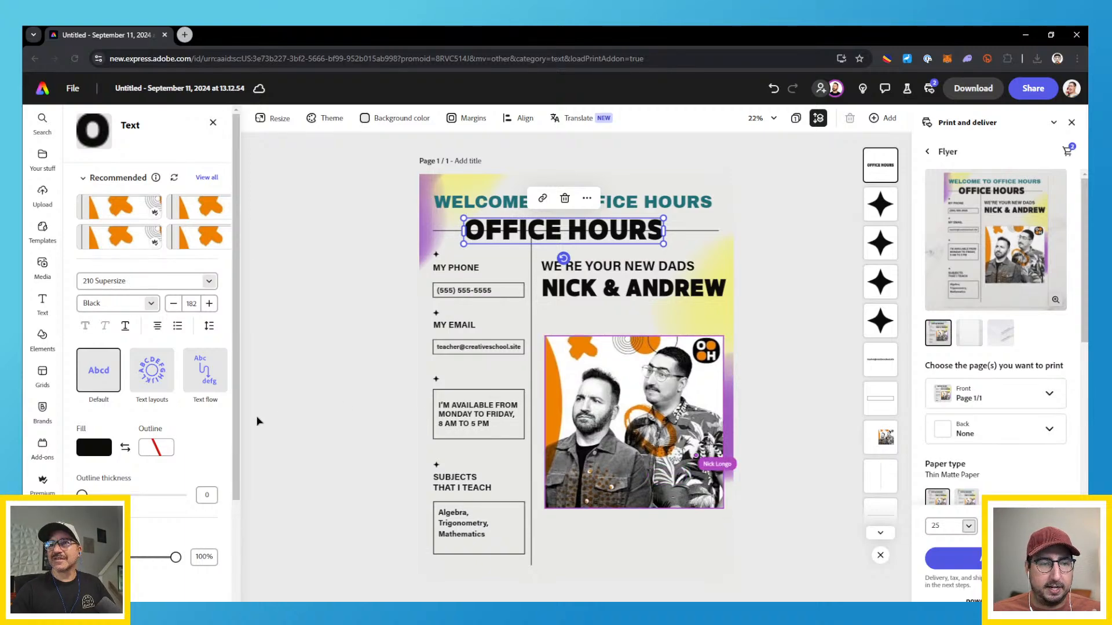
# Fill the new OFFICE HOURS text with the orange sampled from the background of the hosts' photo
pyautogui.click(94, 451)
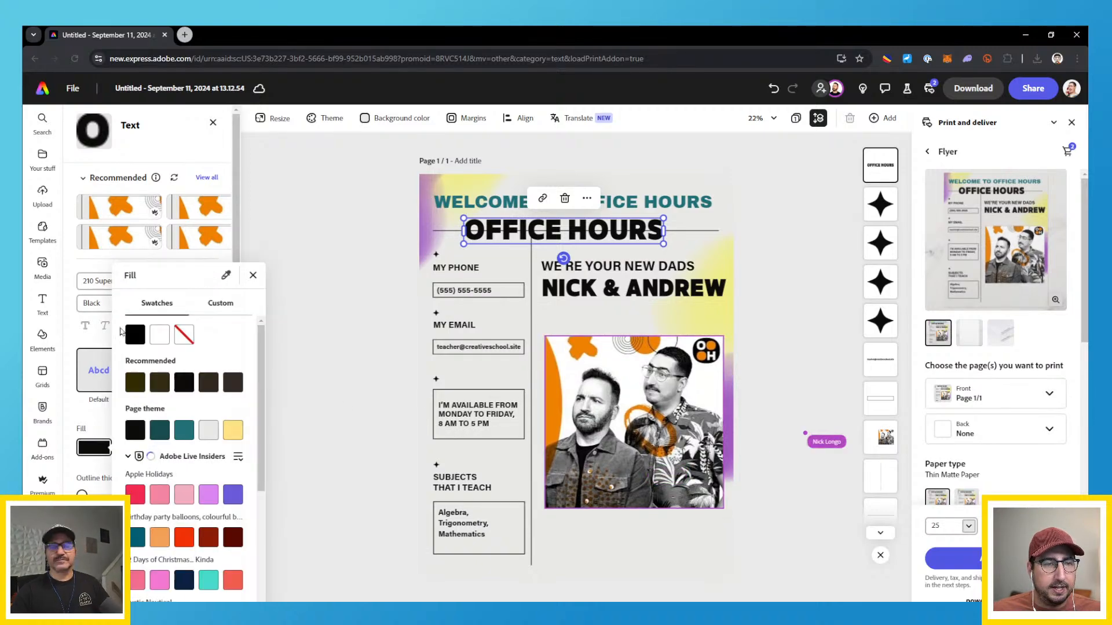
pyautogui.click(225, 277)
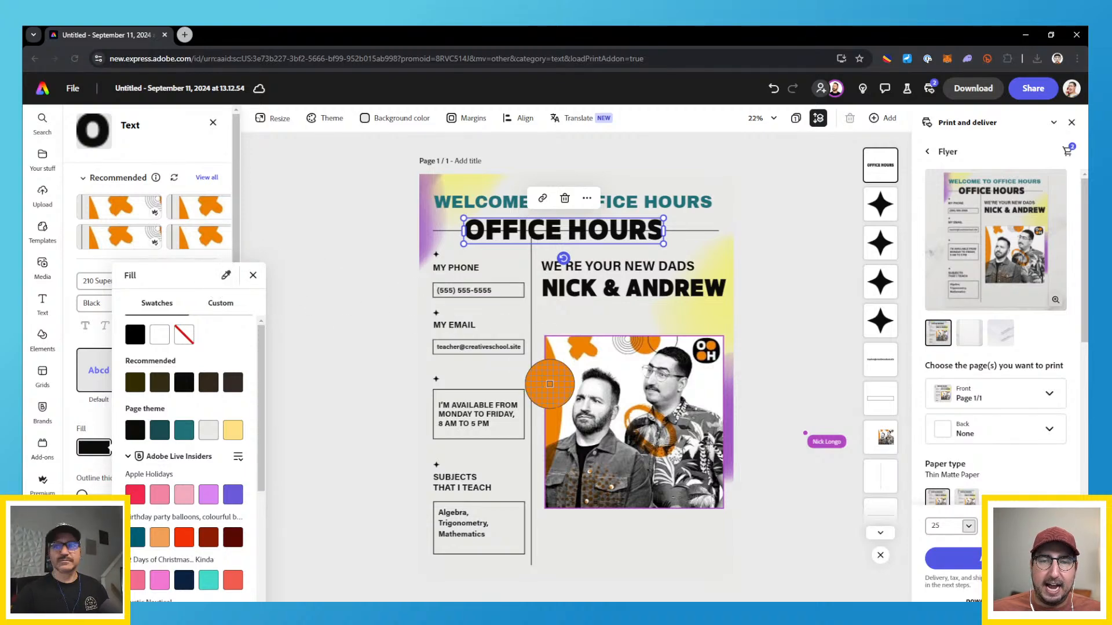
pyautogui.click(550, 384)
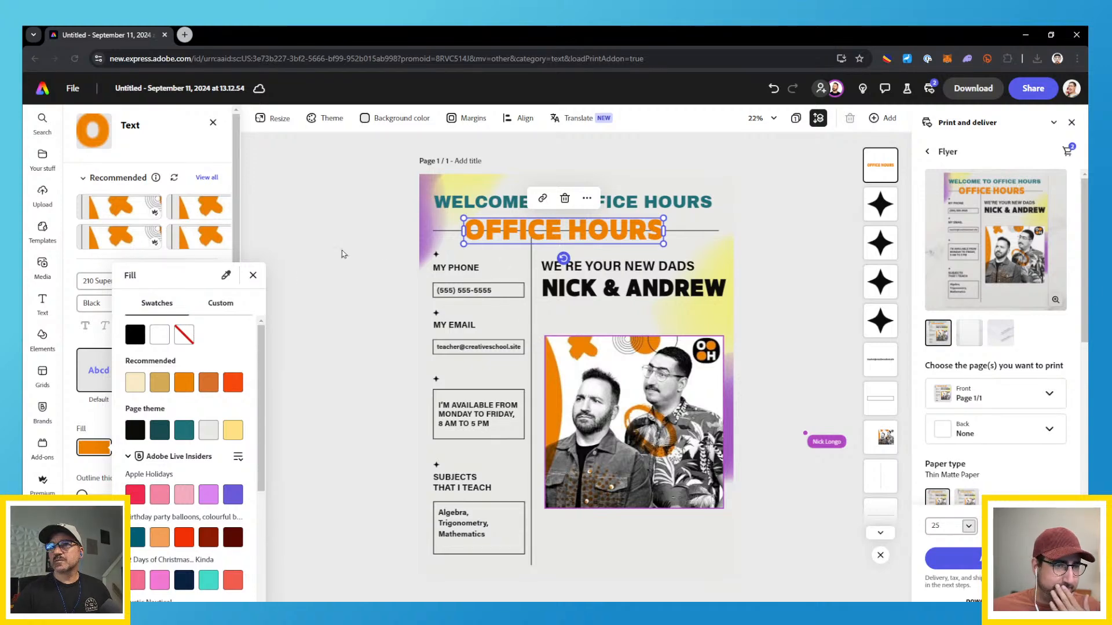
pyautogui.click(253, 275)
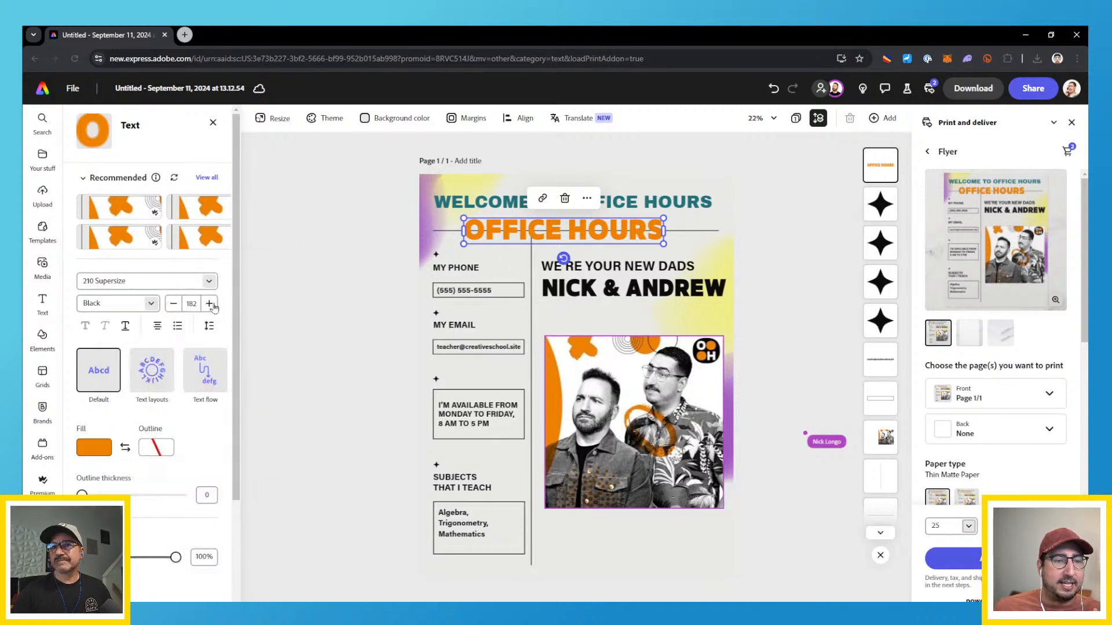
# Try the Circle and Arch text layouts on the orange OFFICE HOURS text, and deselect it
pyautogui.click(152, 371)
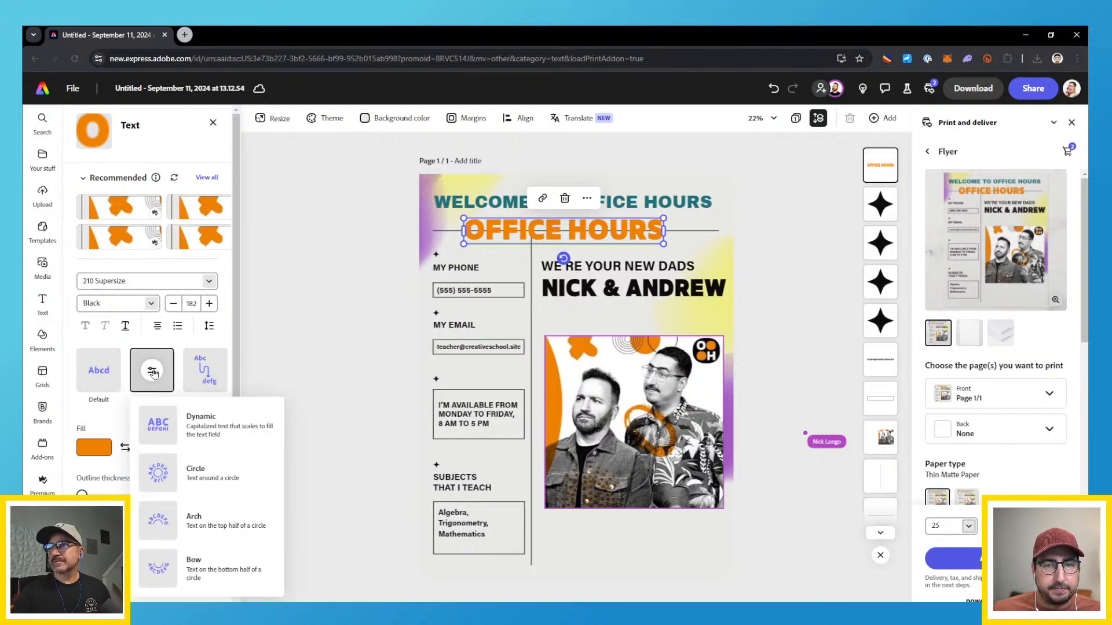
pyautogui.click(205, 473)
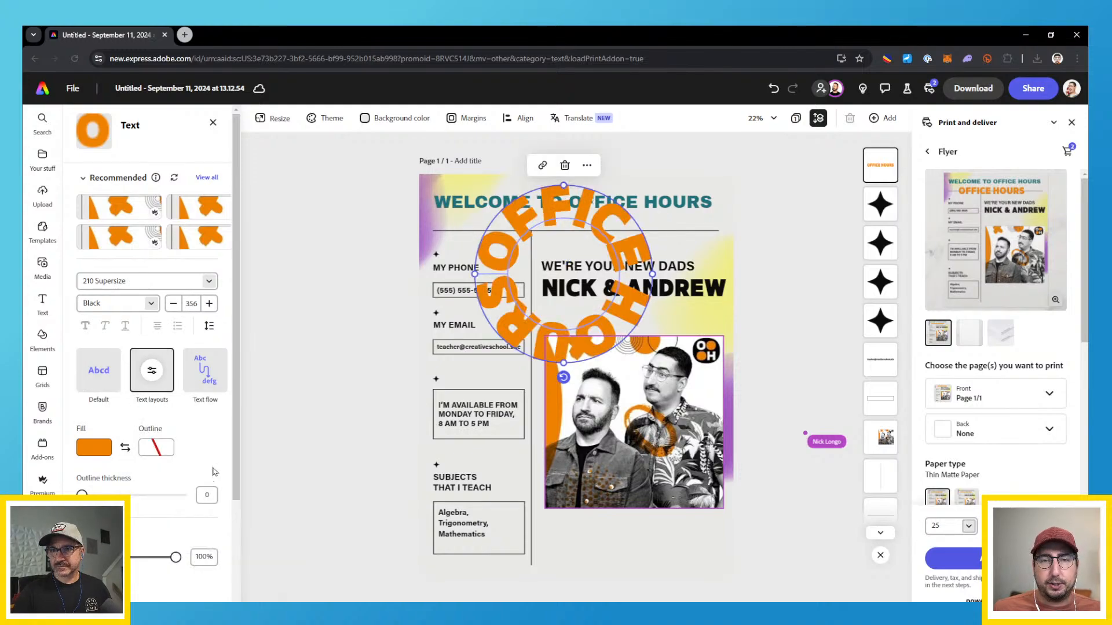
pyautogui.click(152, 371)
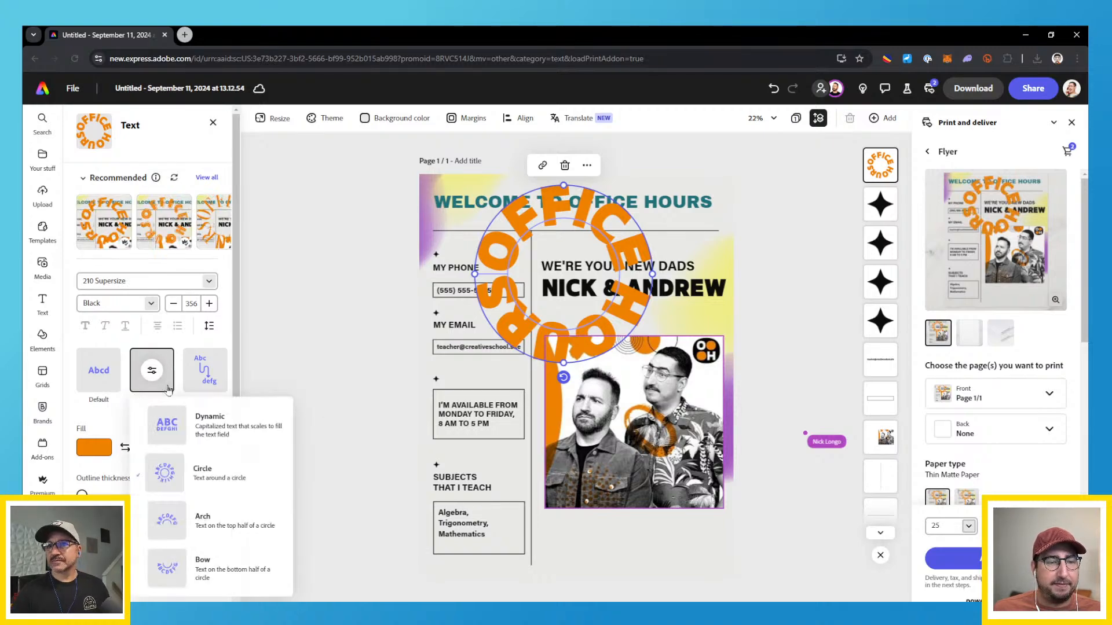
pyautogui.click(206, 520)
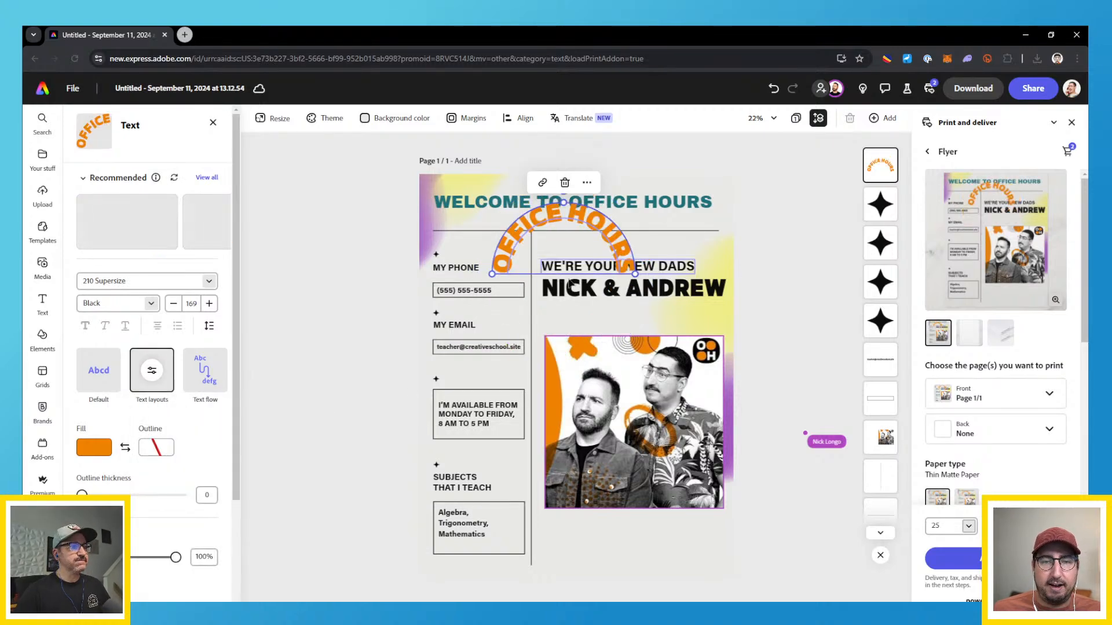
pyautogui.click(324, 261)
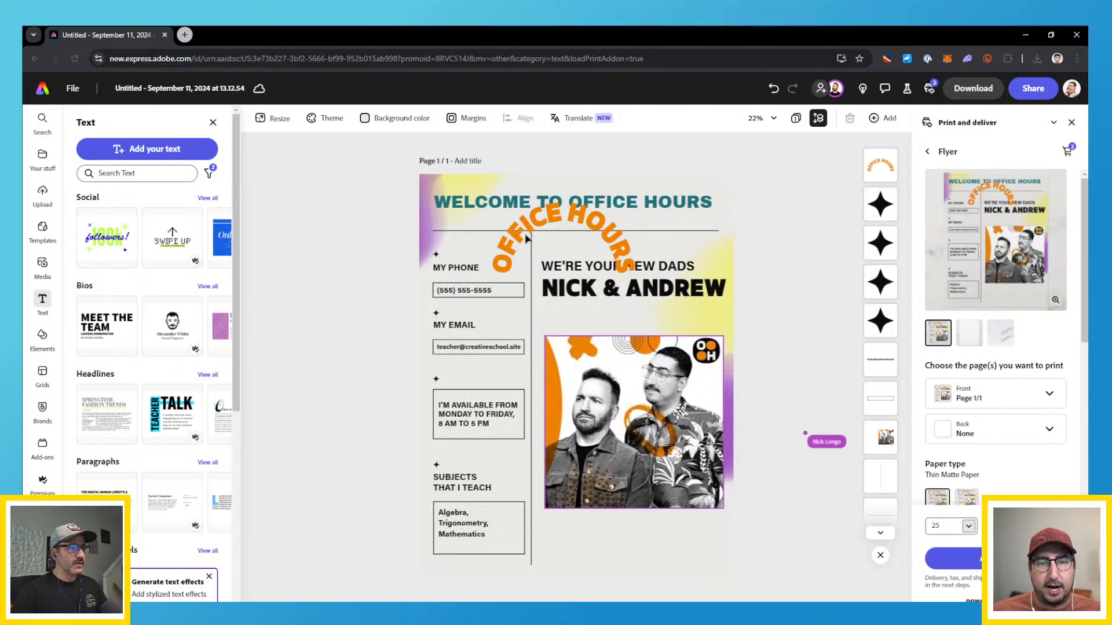
# Enlarge the arched OFFICE HOURS text to size 187, shift it down over the contact column and rotate it clockwise
pyautogui.click(525, 238)
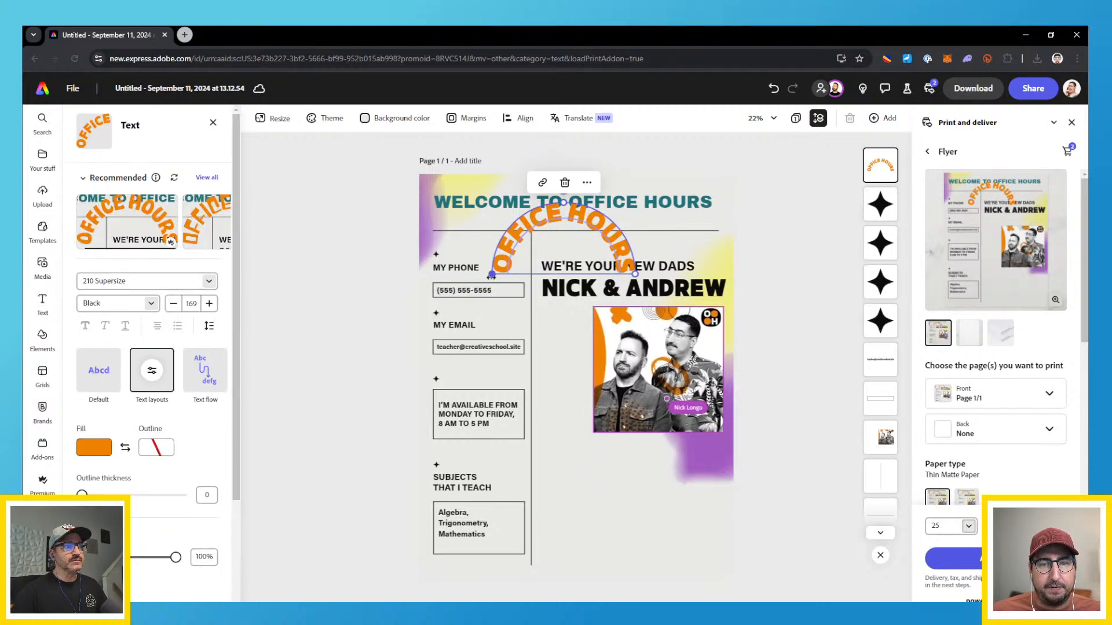
pyautogui.moveTo(521, 261); pyautogui.dragTo(487, 246)
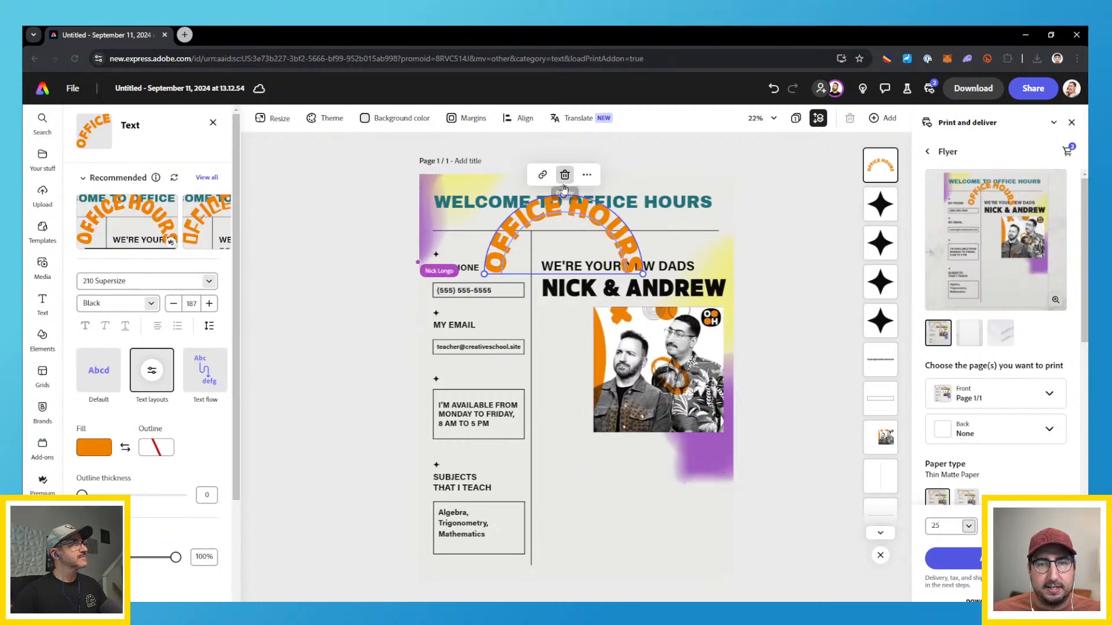
pyautogui.click(641, 142)
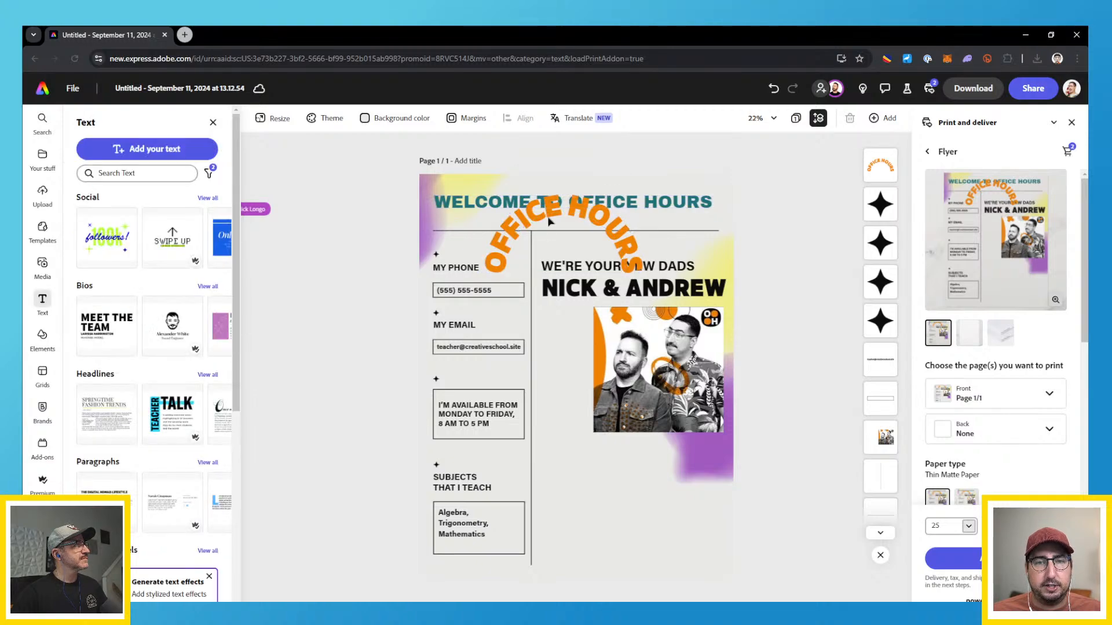
pyautogui.moveTo(548, 219); pyautogui.dragTo(496, 251)
pyautogui.click(524, 169)
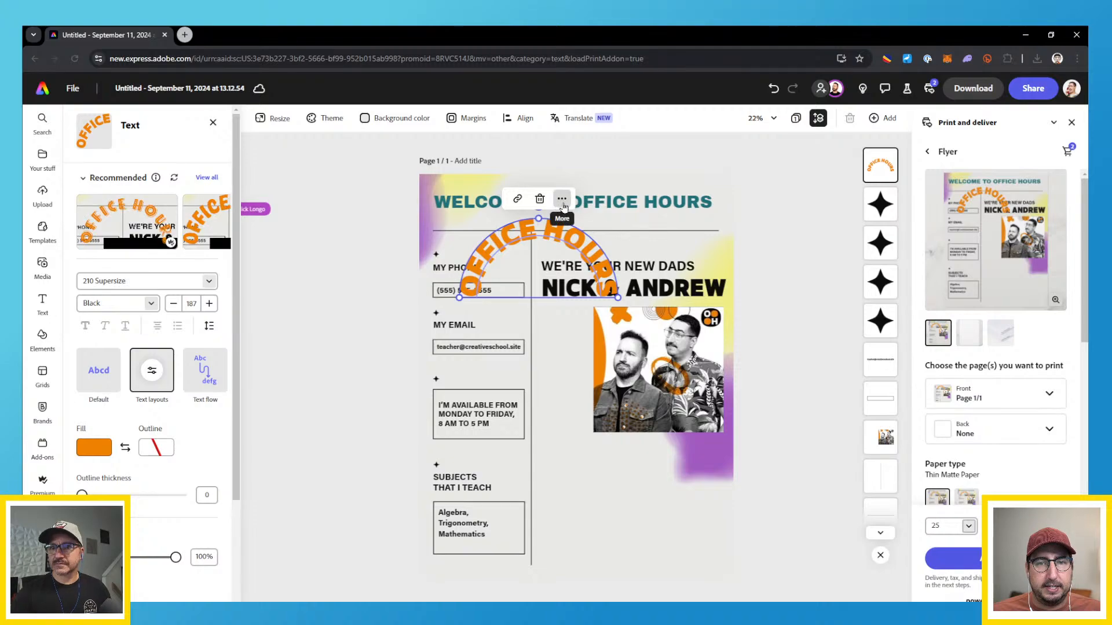
pyautogui.moveTo(540, 217); pyautogui.dragTo(596, 208)
# Change the OFFICE HOURS text to the Bow layout, shrink it to size 68 and place it over the lower-left part of the hosts' photo
pyautogui.click(152, 369)
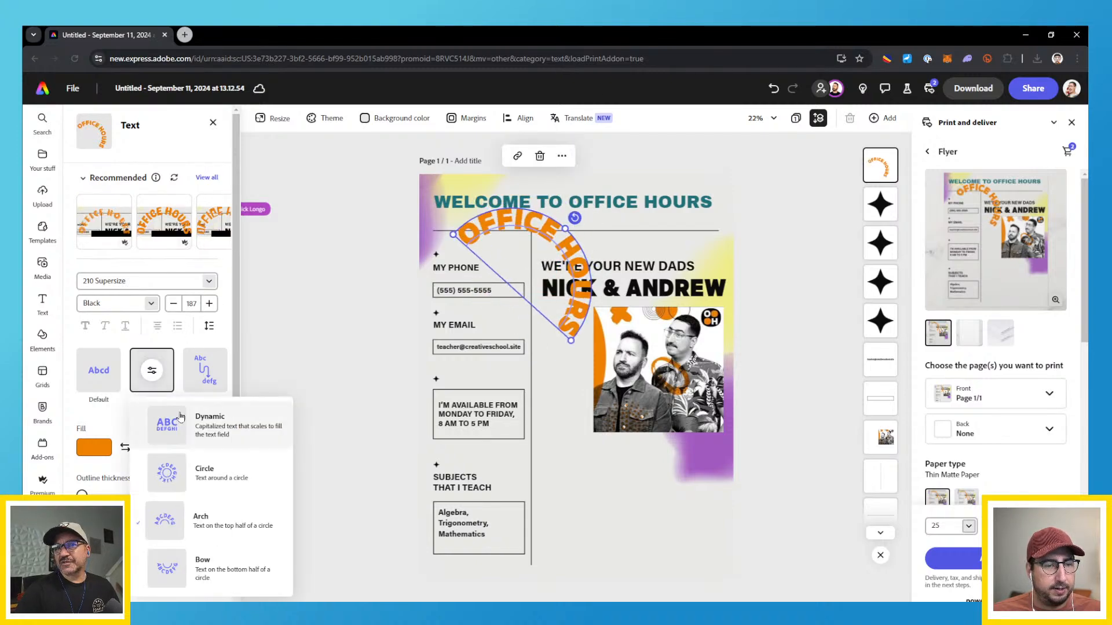
pyautogui.click(210, 573)
pyautogui.moveTo(570, 342); pyautogui.dragTo(635, 428)
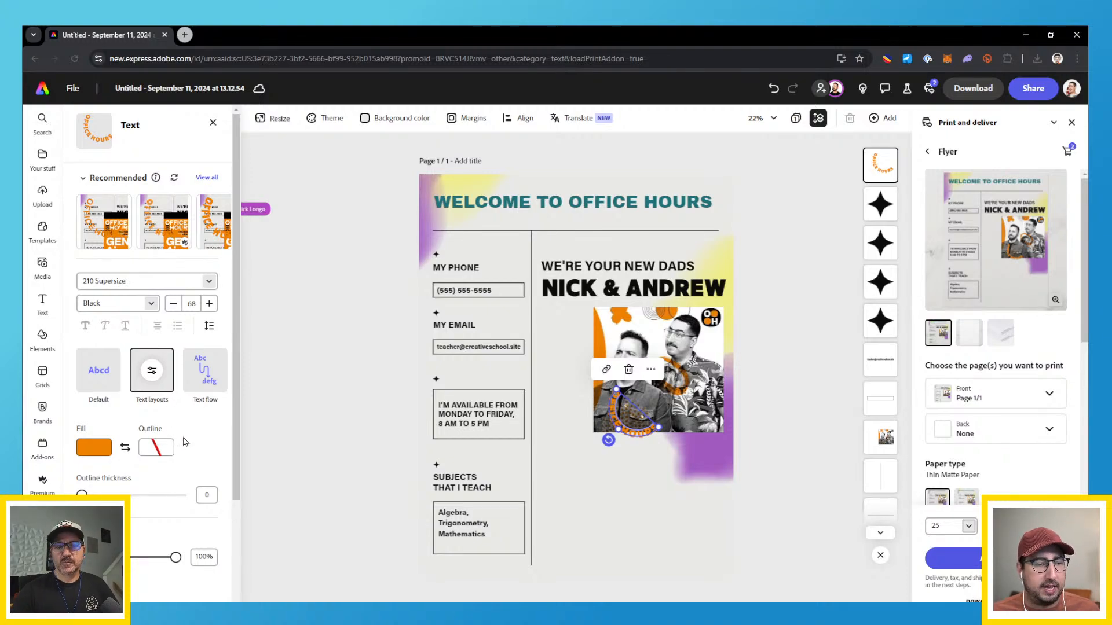
pyautogui.scroll(-3, 189, 441)
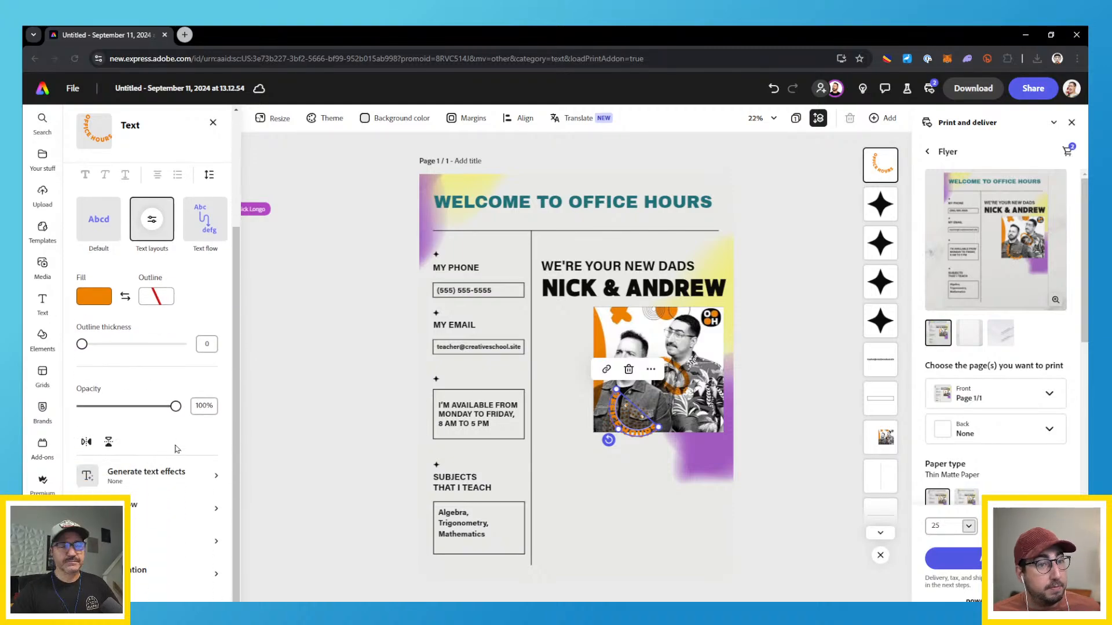
pyautogui.click(307, 363)
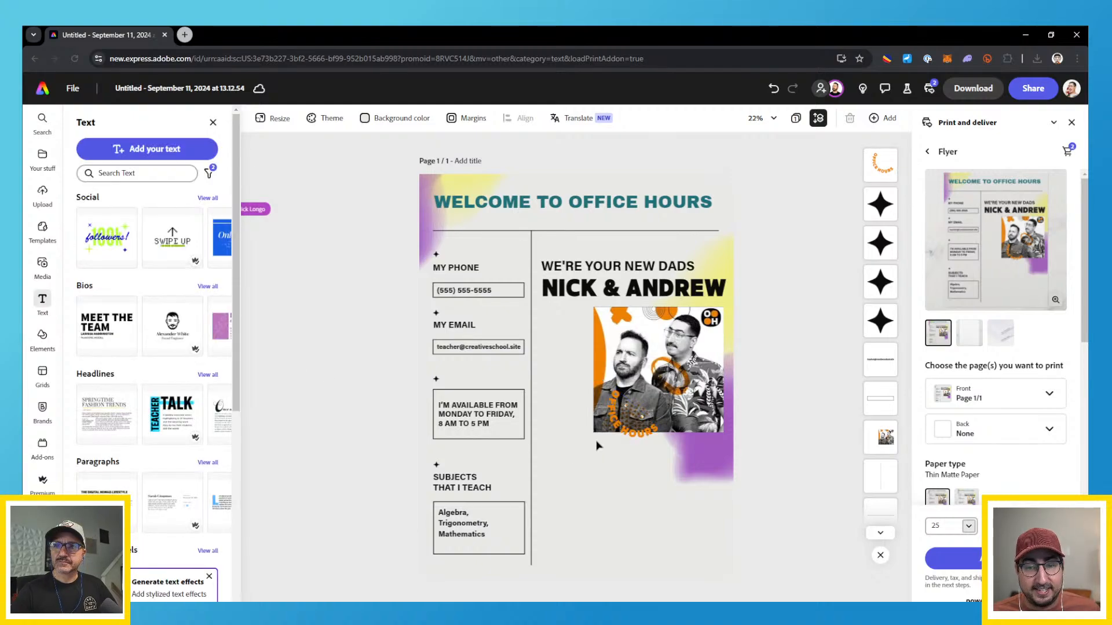
# Wrap the curved OFFICE HOURS text around the outside of the hosts' photo's lower-left corner and enlarge it to size 109
pyautogui.click(647, 440)
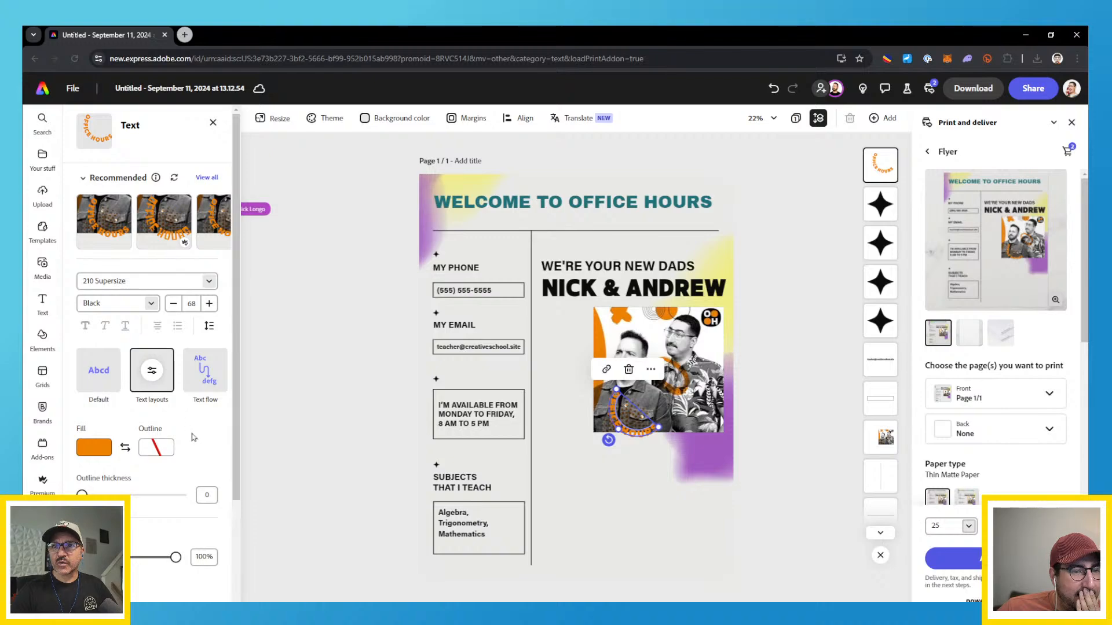
pyautogui.scroll(-3, 193, 438)
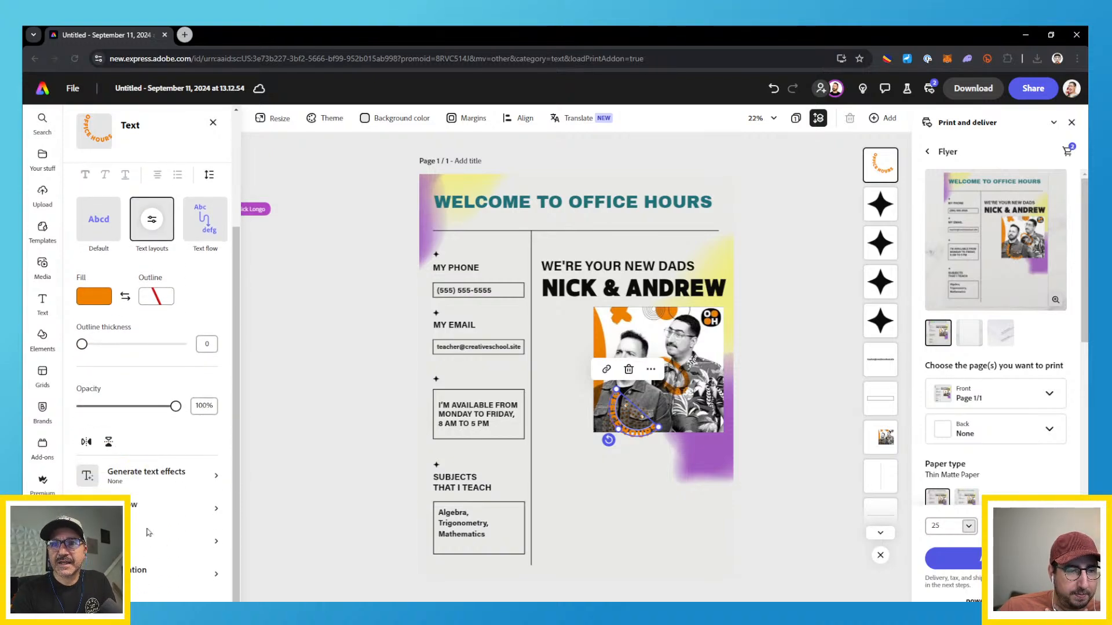
pyautogui.scroll(2, 152, 463)
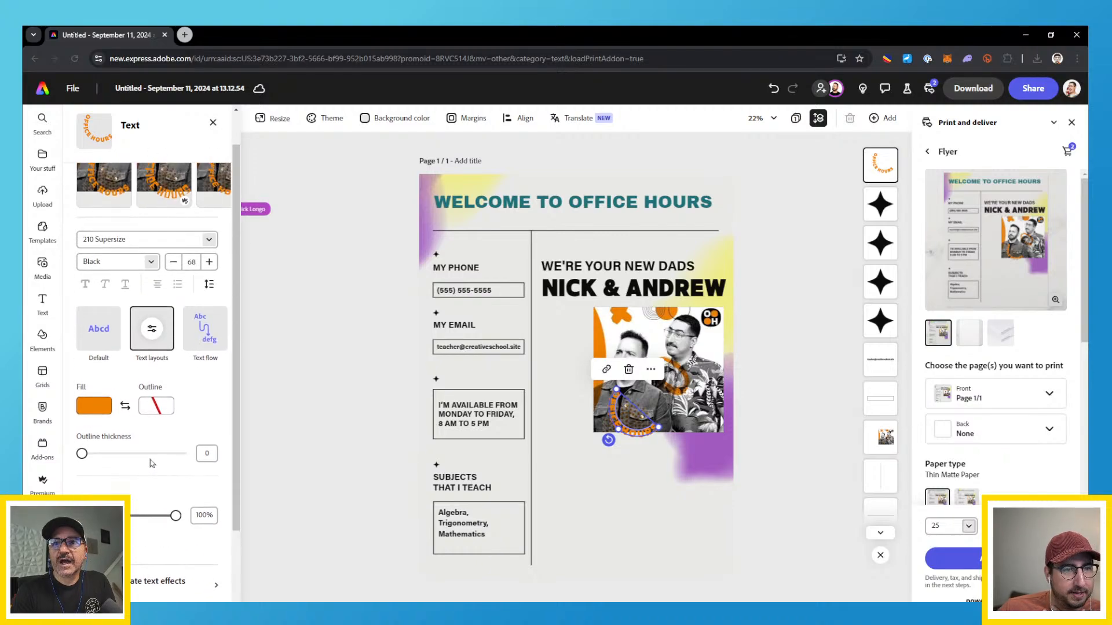
pyautogui.scroll(1, 150, 463)
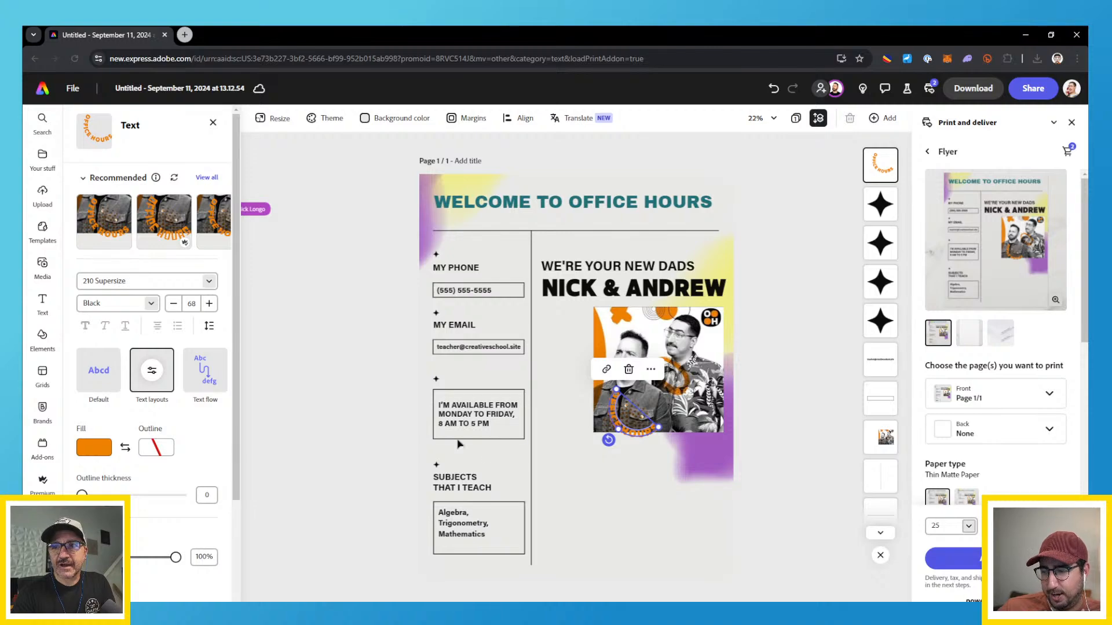
pyautogui.click(812, 440)
pyautogui.click(630, 434)
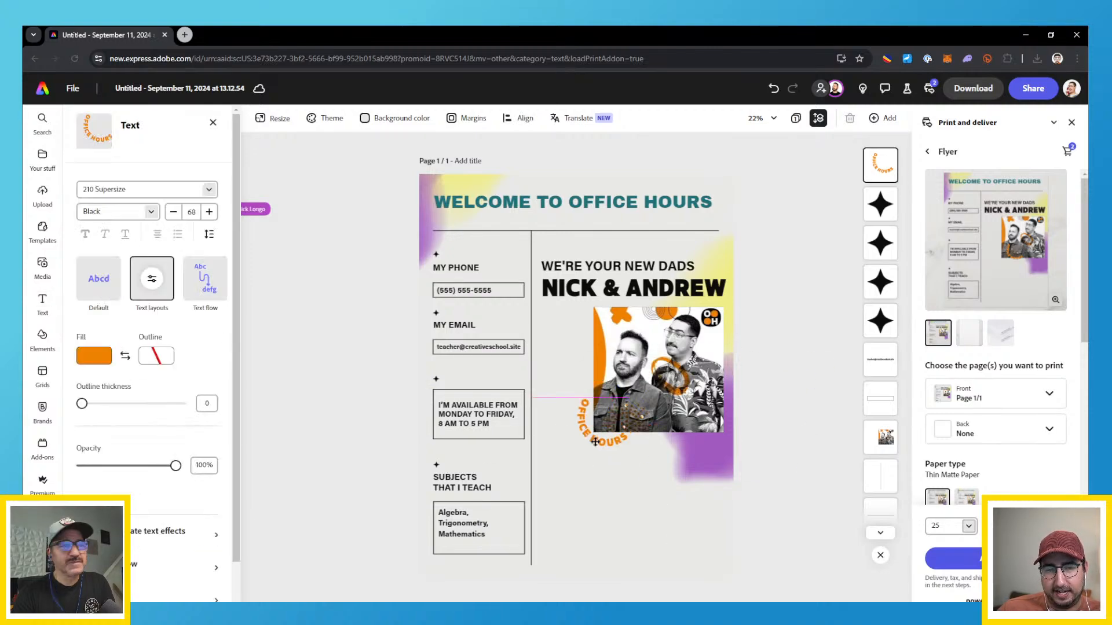
pyautogui.moveTo(630, 435); pyautogui.dragTo(648, 470)
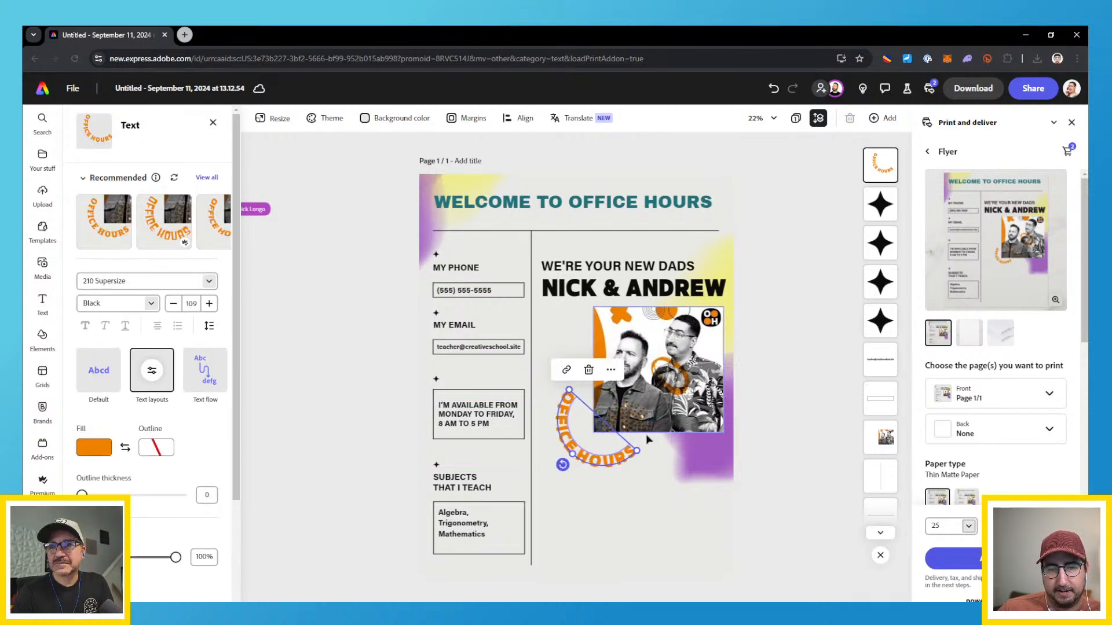
pyautogui.click(784, 412)
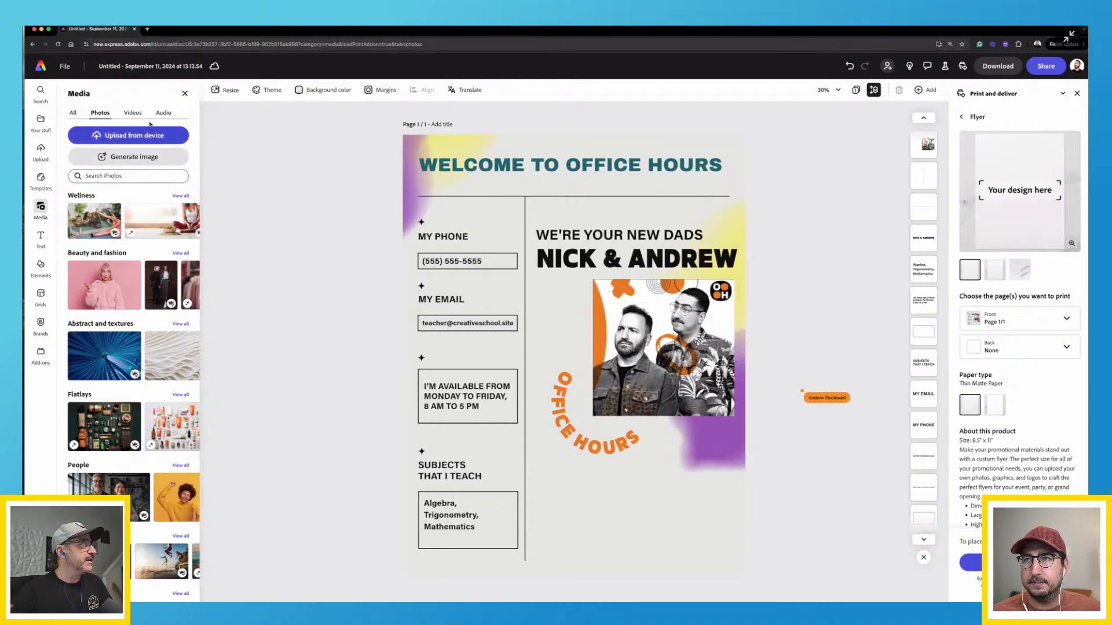
# Search the photo library for "graphic design" and add the photo of designers working over color swatches to the flyer
pyautogui.click(116, 177)
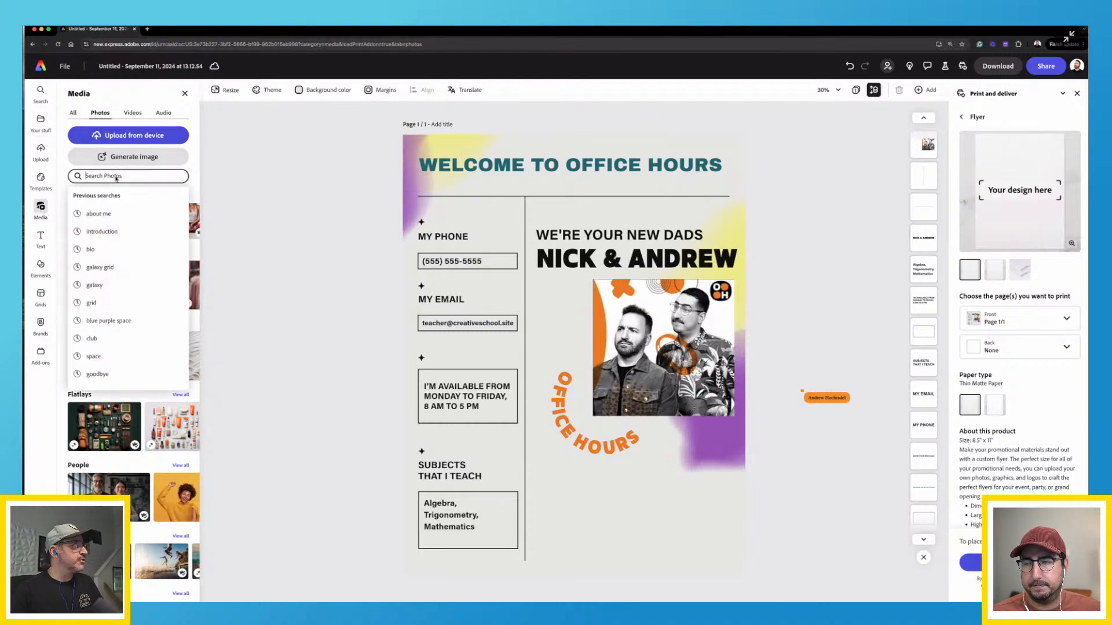
pyautogui.write('grap')
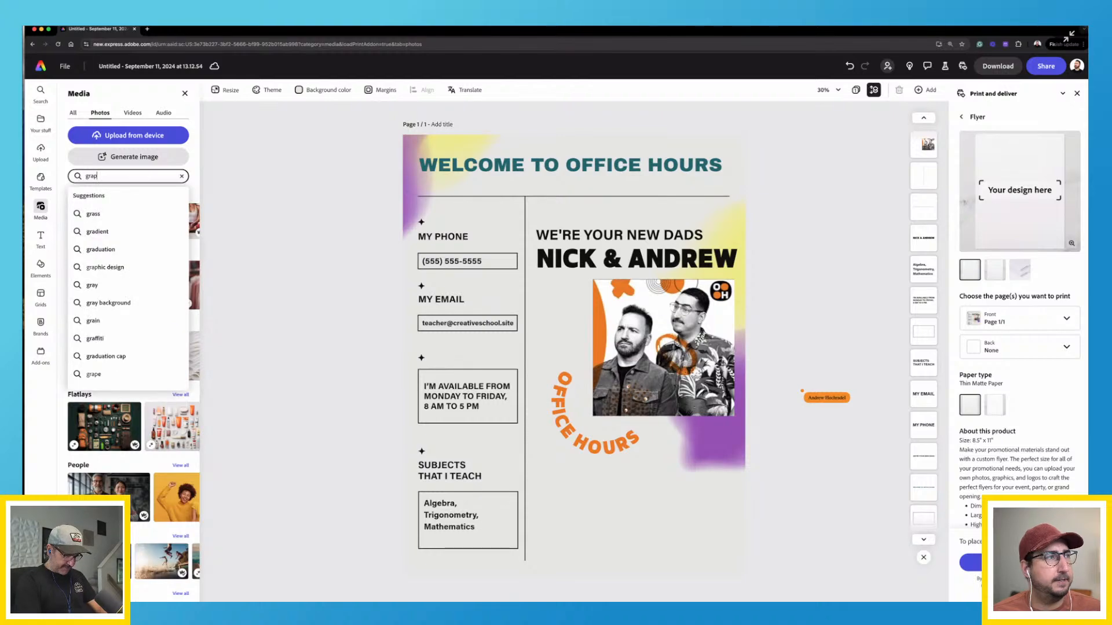
pyautogui.write('hic desig')
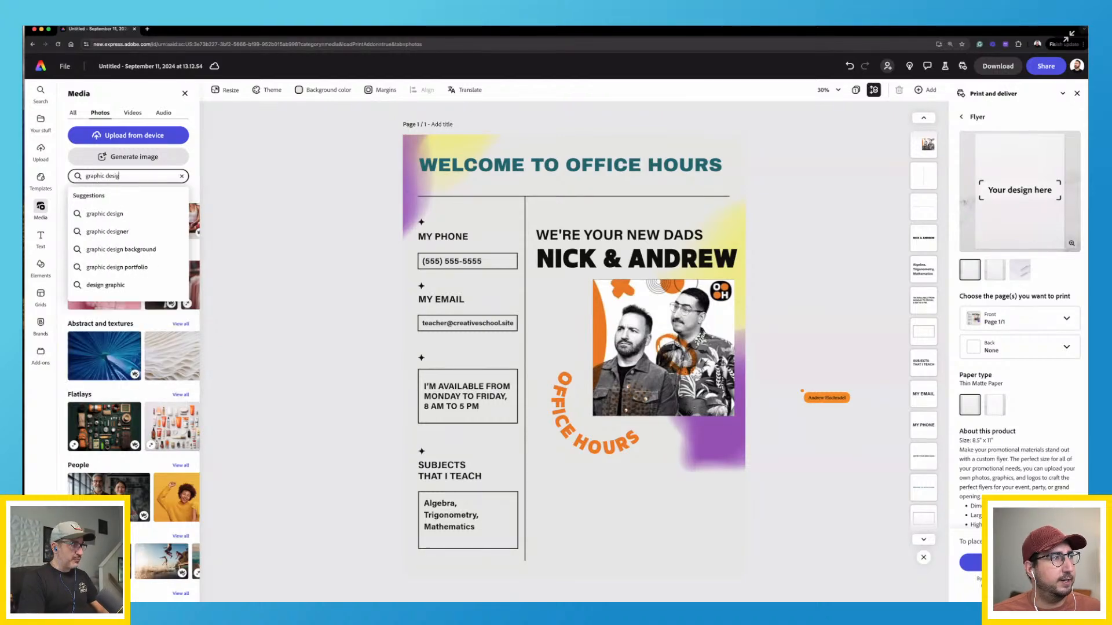
pyautogui.write('n')
pyautogui.press('Return')
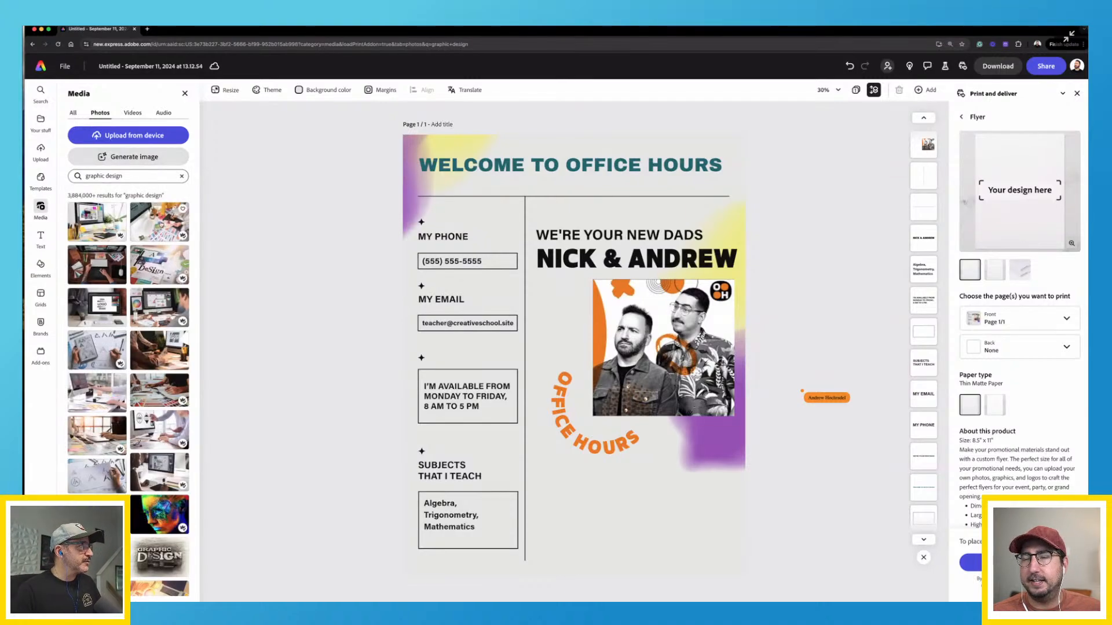
pyautogui.click(161, 224)
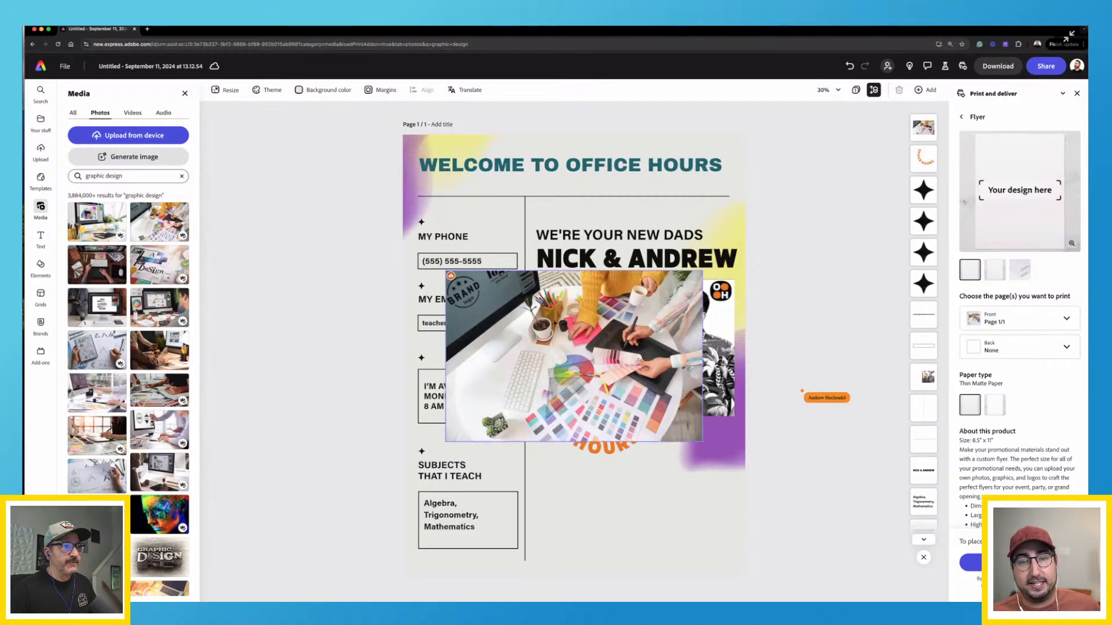
# Shrink the design desk photo to about the hosts' photo's width, place it beneath that photo and layer it behind the OFFICE HOURS text
pyautogui.moveTo(741, 370); pyautogui.dragTo(629, 445)
pyautogui.moveTo(591, 476); pyautogui.dragTo(629, 470)
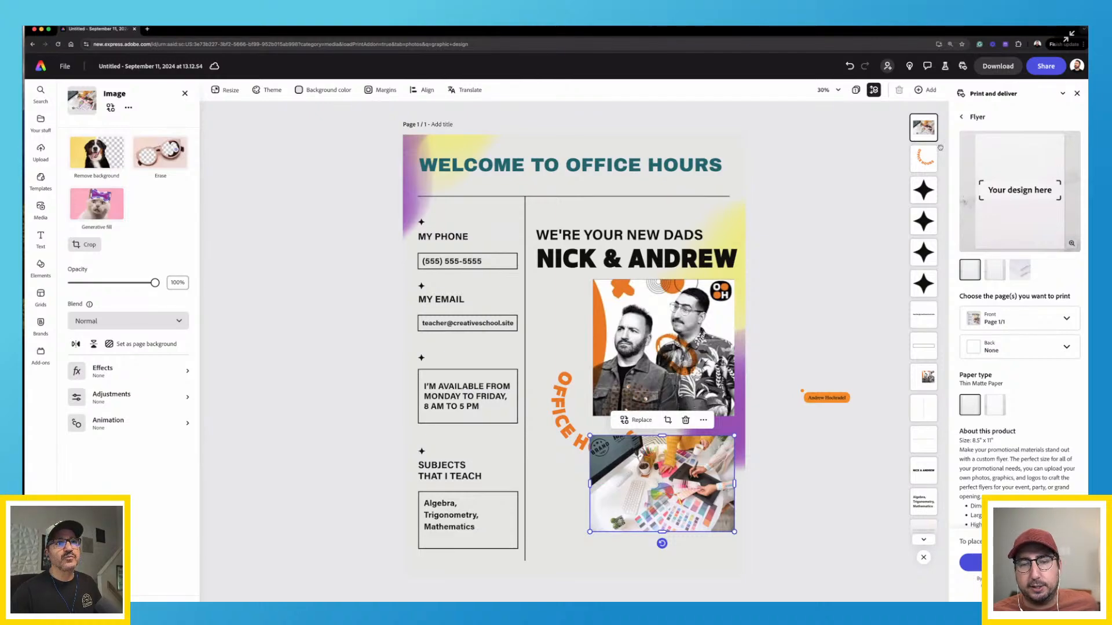
pyautogui.moveTo(930, 129); pyautogui.dragTo(929, 171)
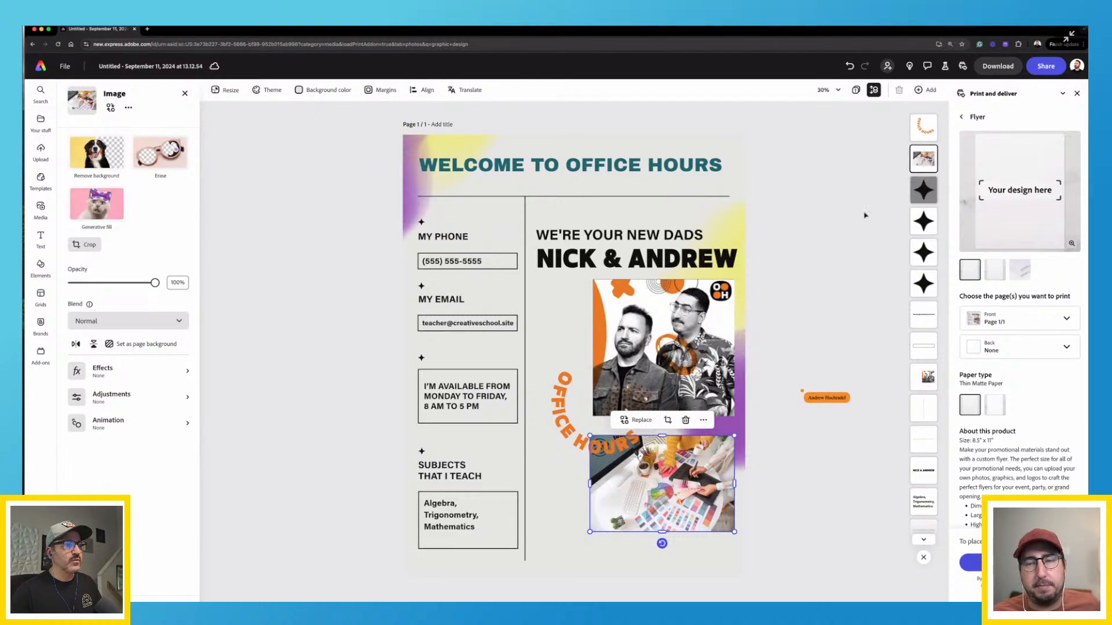
pyautogui.click(250, 489)
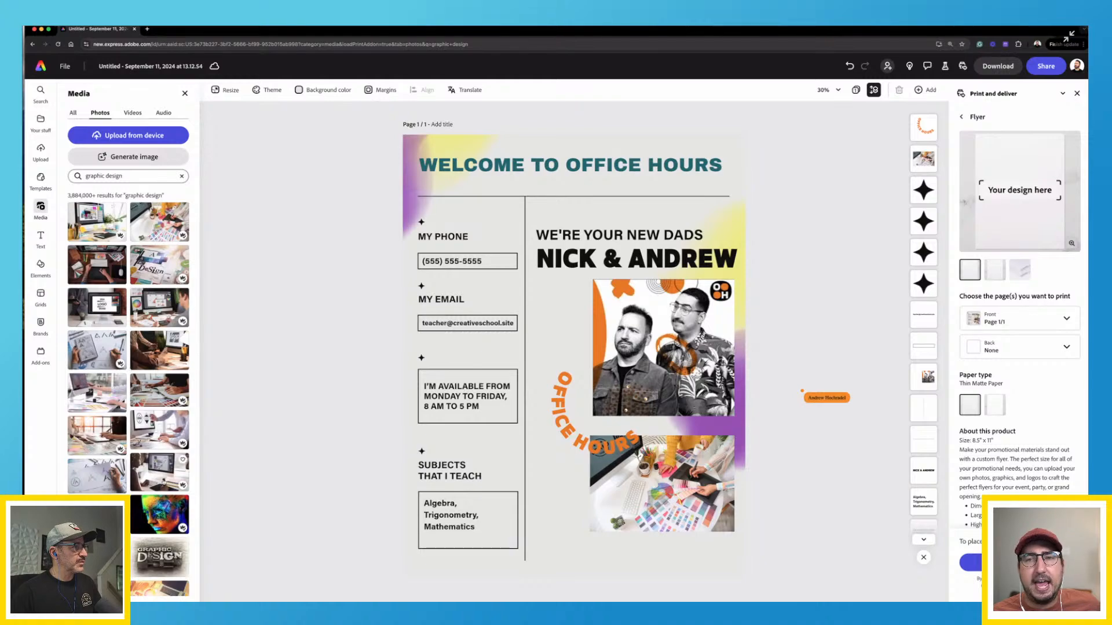
# Nudge the design desk photo up closer to the hosts' photo and deselect it
pyautogui.scroll(-3, 168, 527)
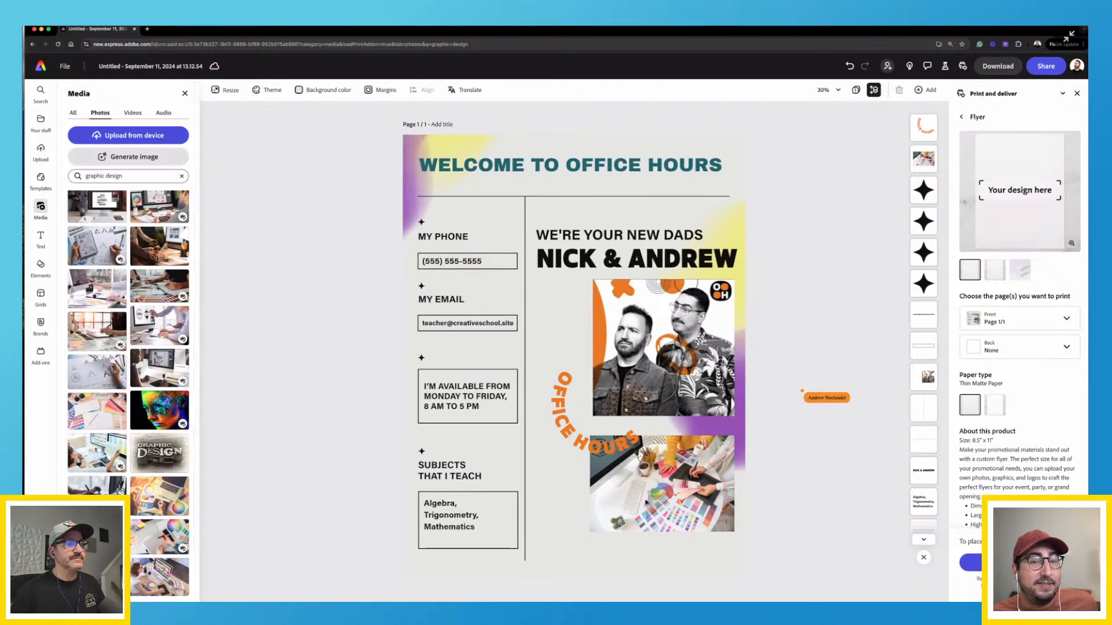
pyautogui.moveTo(649, 500); pyautogui.dragTo(649, 493)
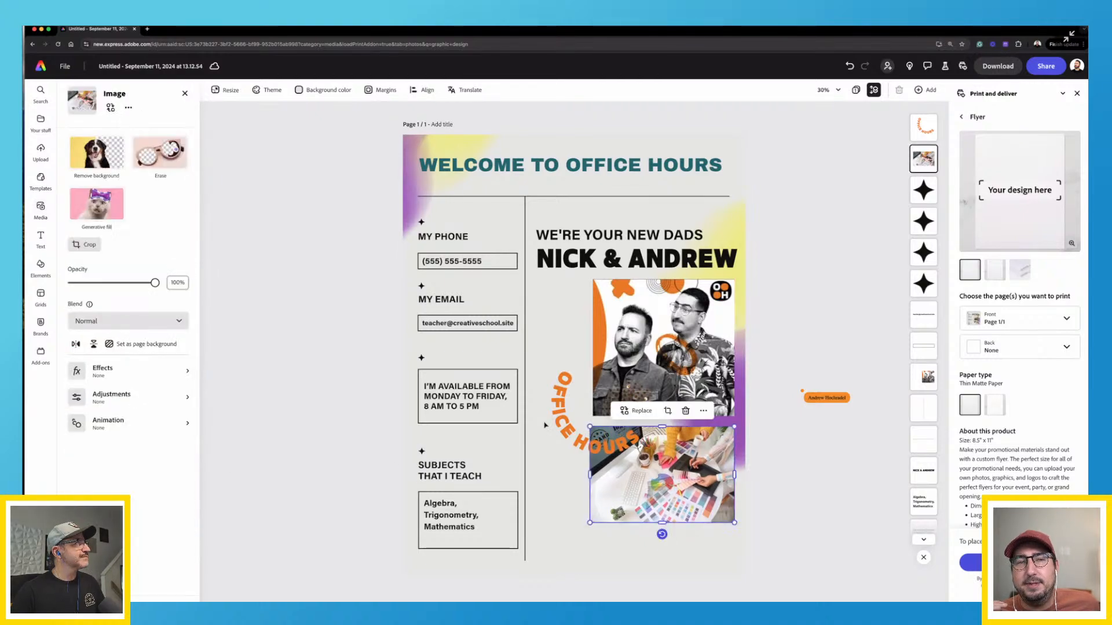
pyautogui.click(346, 232)
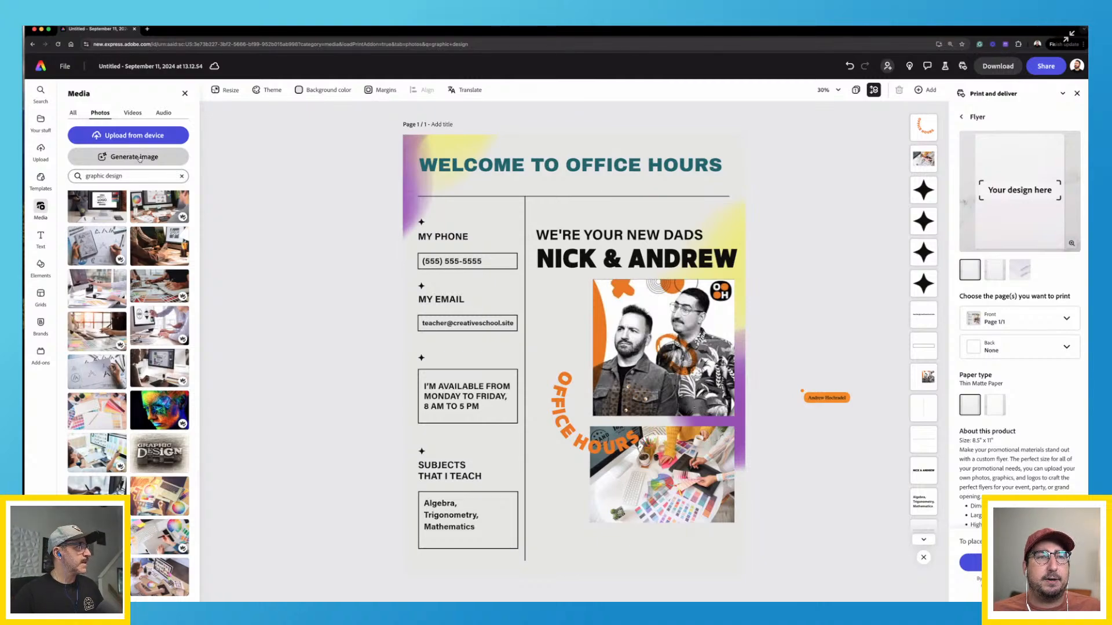
# Generate a square image from the prompt "a crowd of people asking questions." and choose the pale crowd variation filled with question marks
pyautogui.click(140, 157)
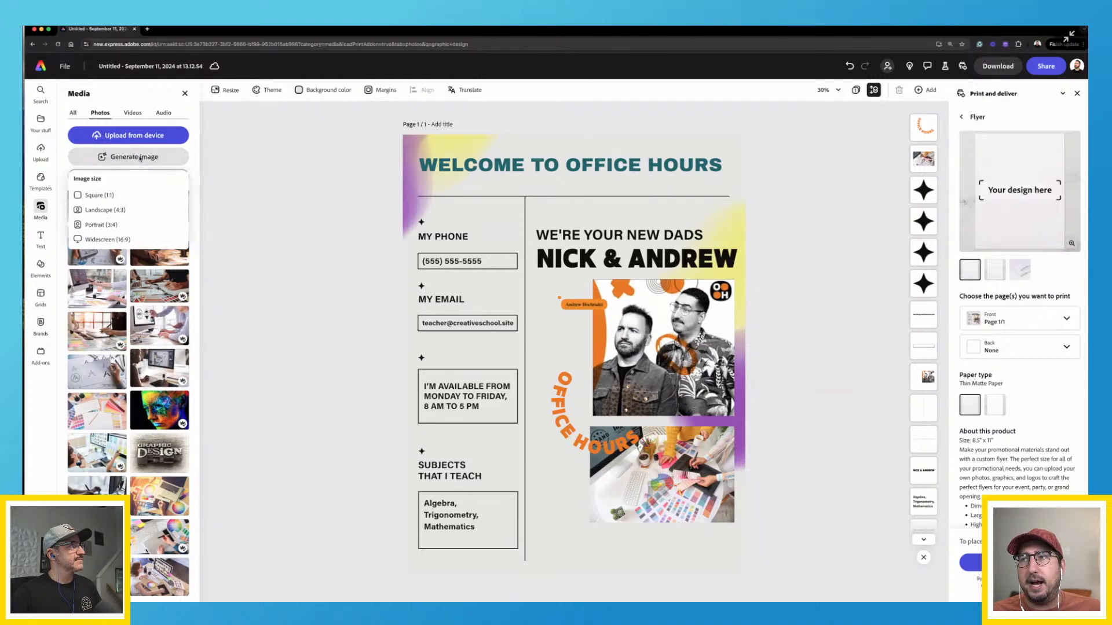
pyautogui.click(100, 195)
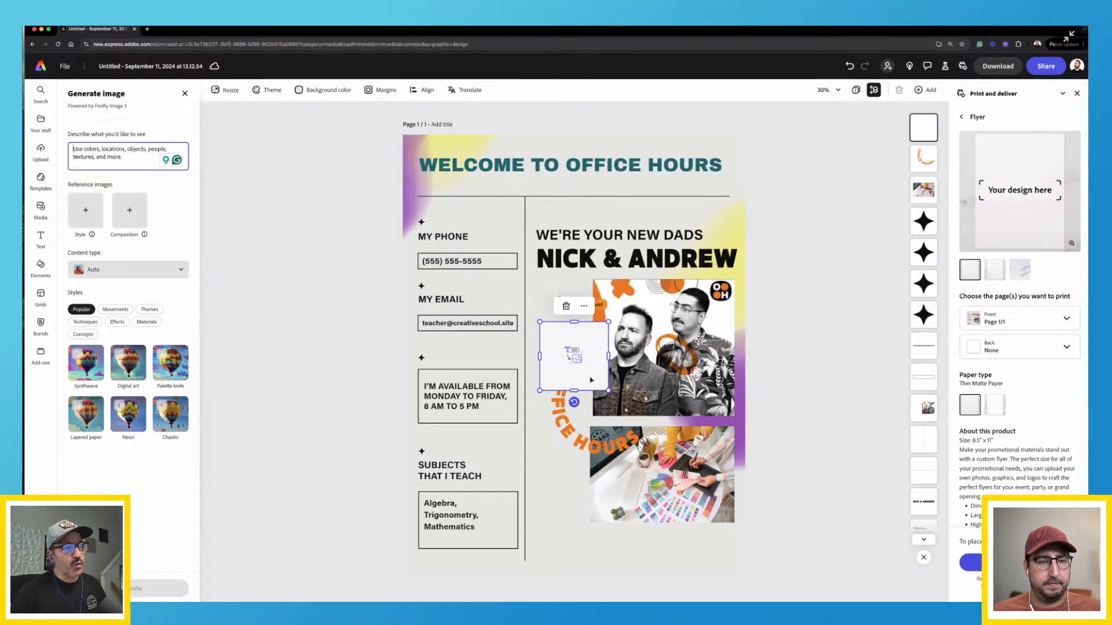
pyautogui.moveTo(608, 390); pyautogui.dragTo(626, 408)
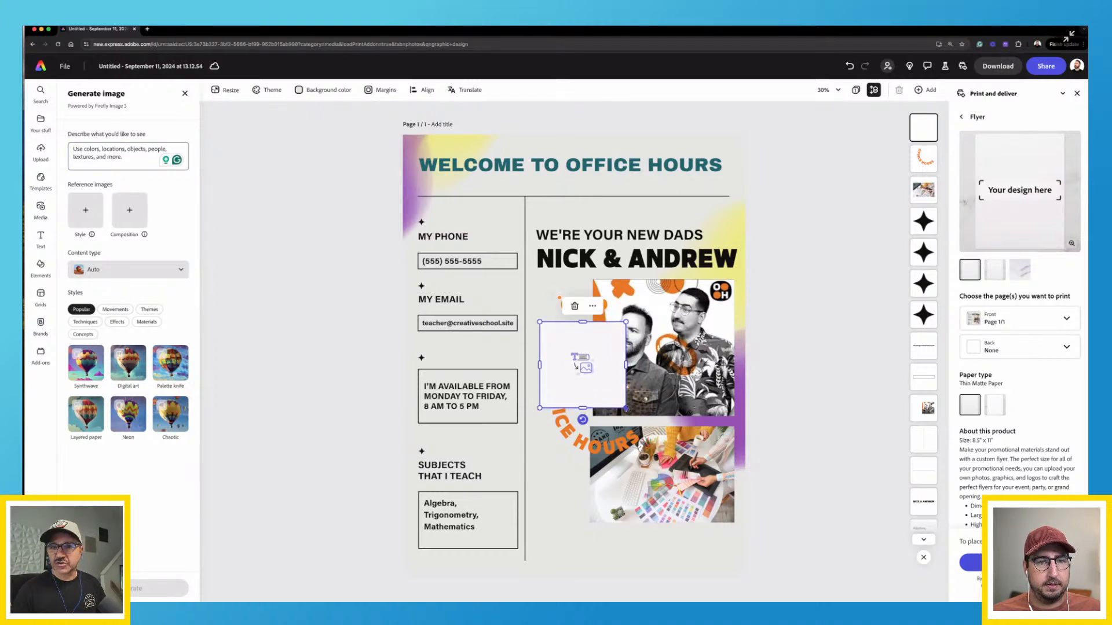
pyautogui.click(140, 160)
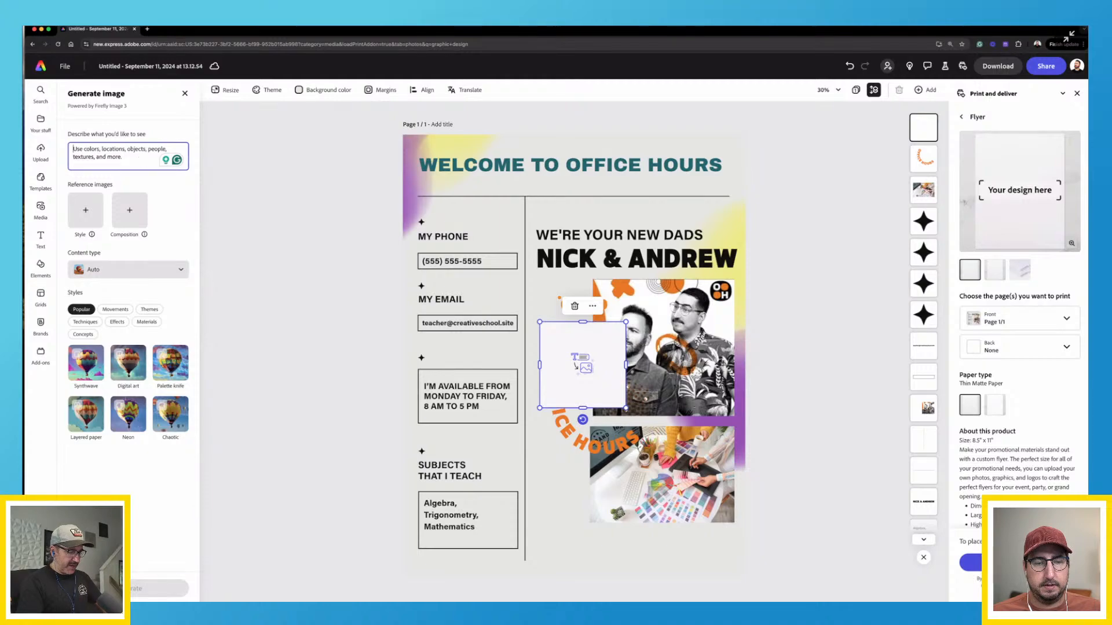
pyautogui.write('a crowd')
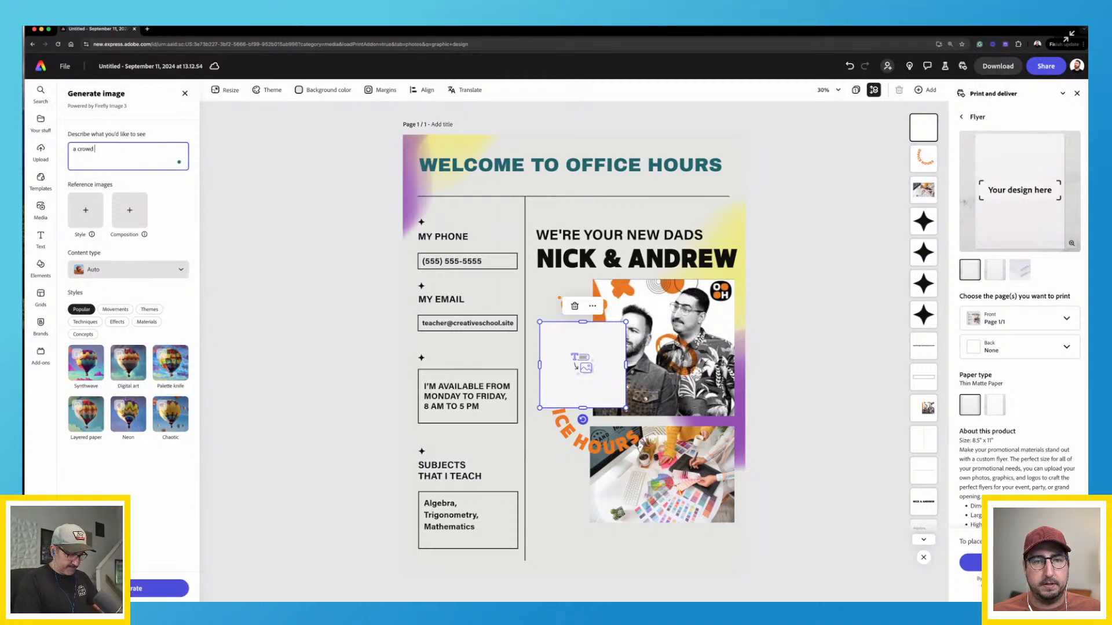
pyautogui.write(' of people a')
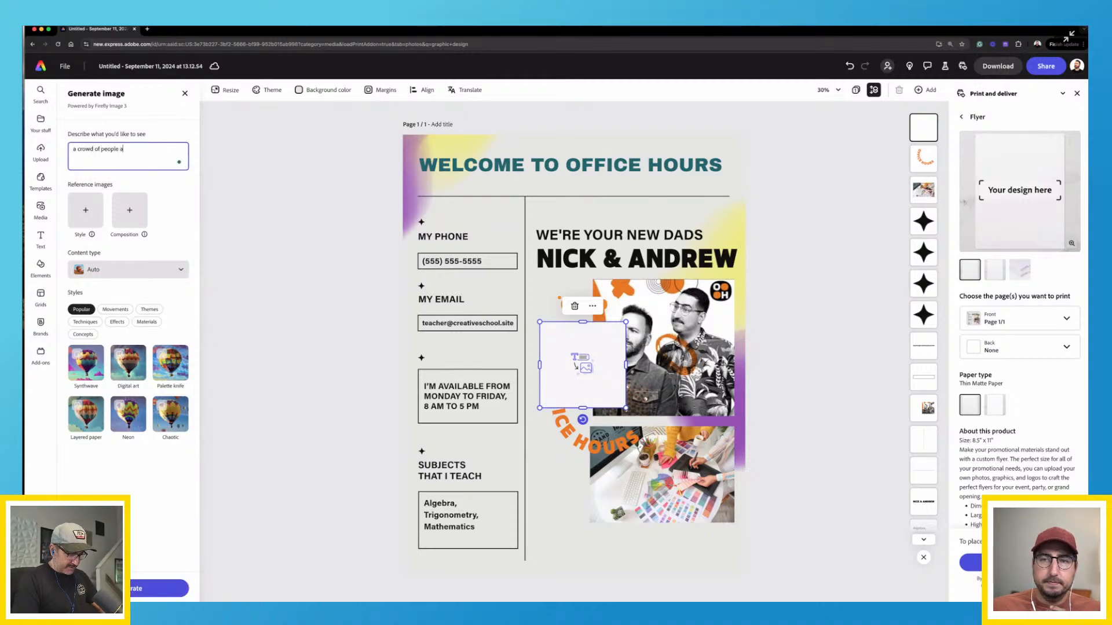
pyautogui.write('sking questions.')
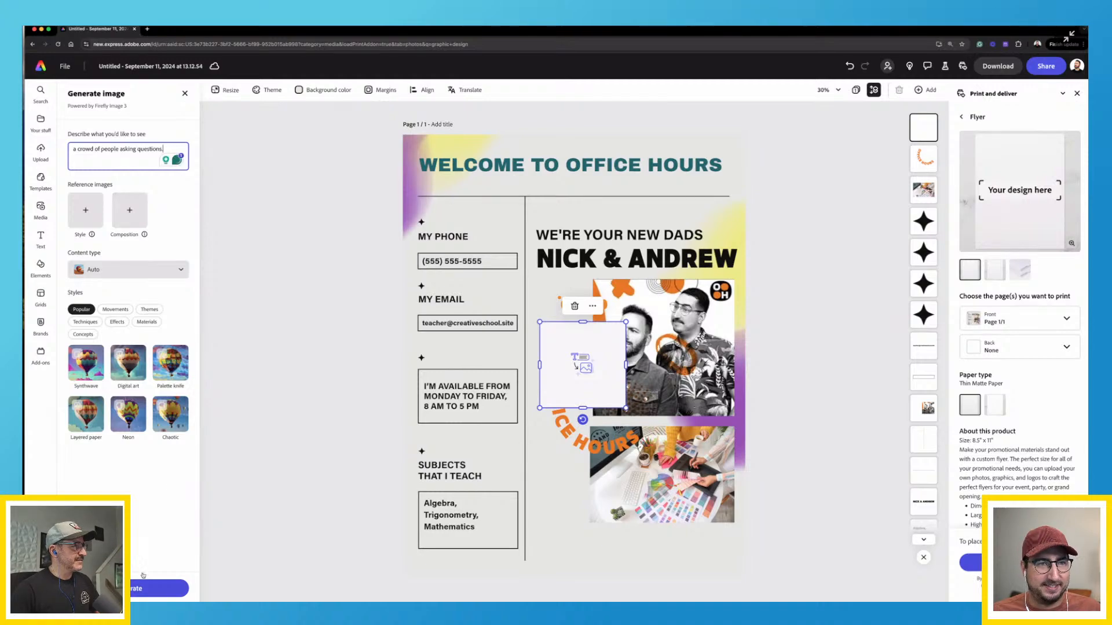
pyautogui.click(159, 588)
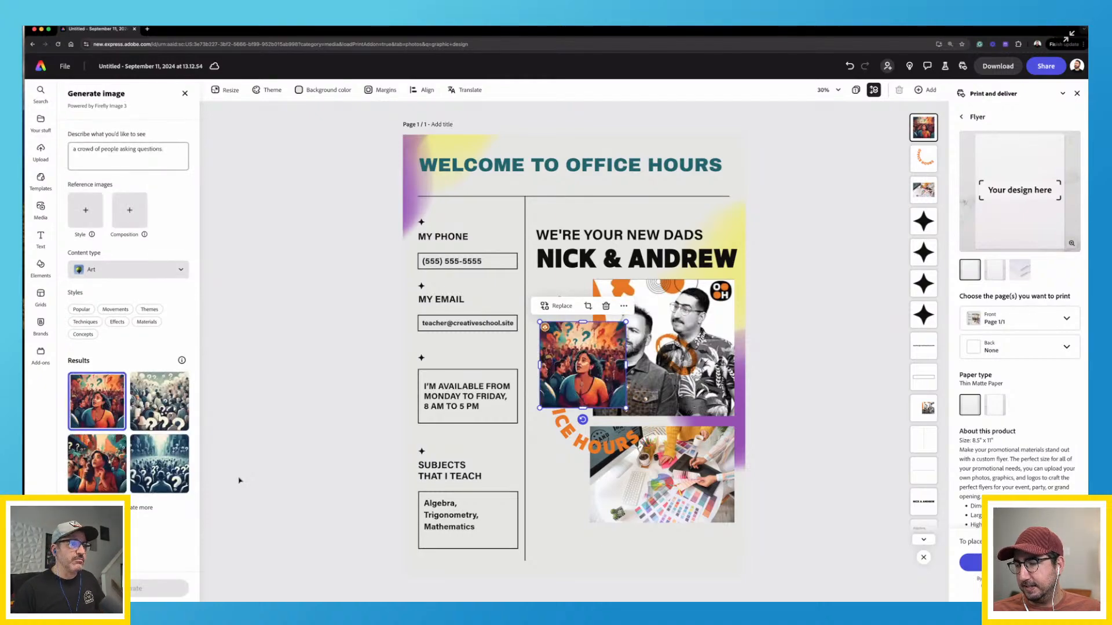
pyautogui.click(156, 412)
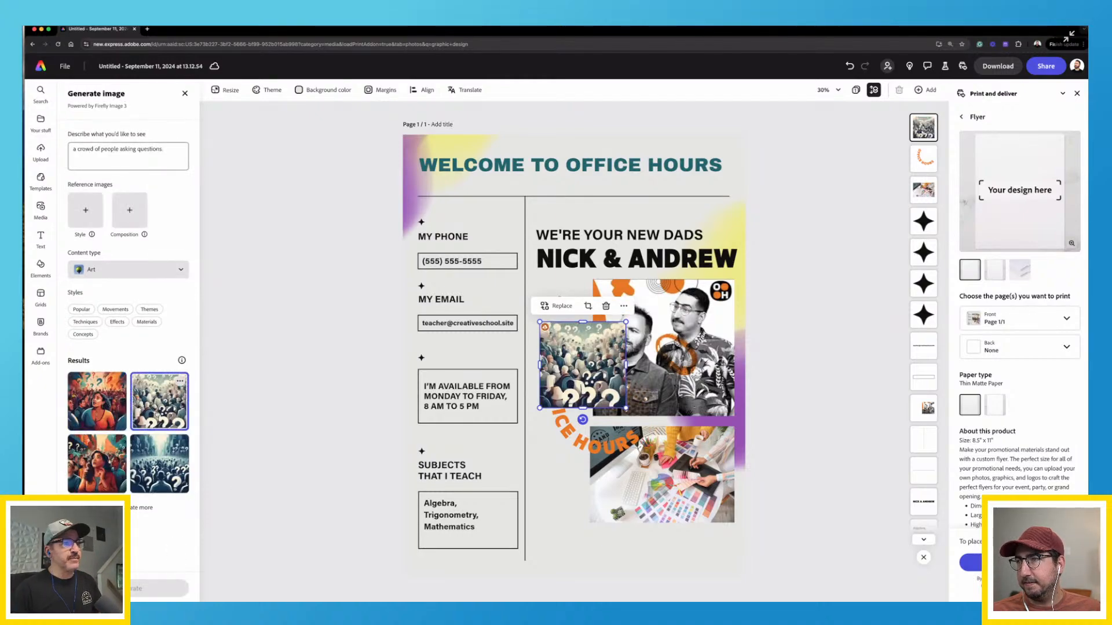
# Delete the SUBJECTS THAT I TEACH heading, text and box, and place the generated crowd image there, enlarged to the column's width
pyautogui.moveTo(582, 364); pyautogui.dragTo(579, 475)
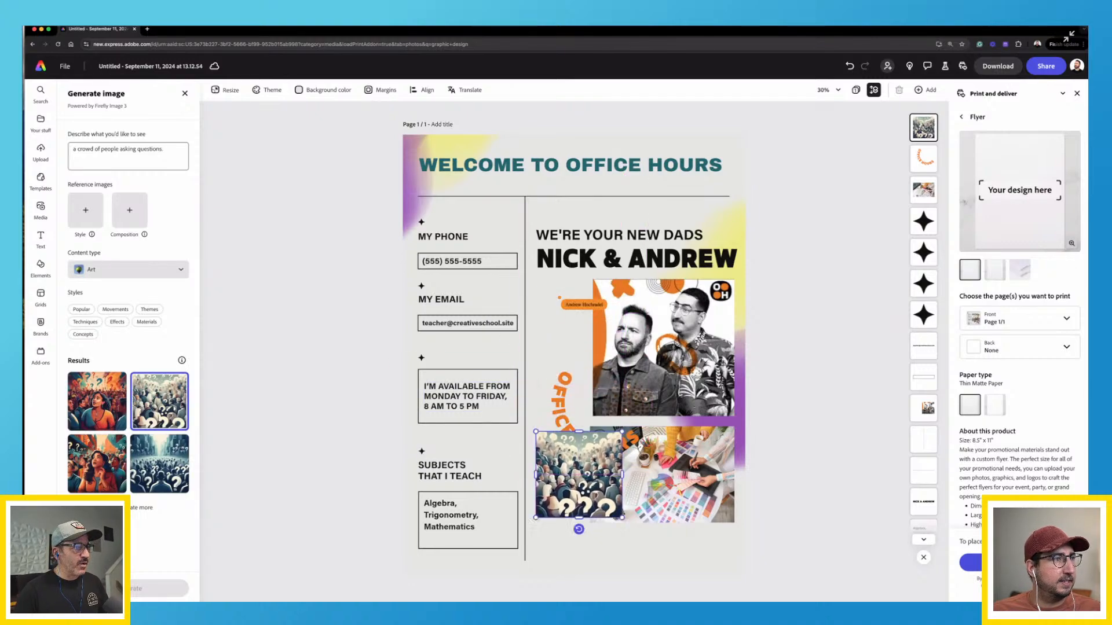
pyautogui.click(454, 509)
pyautogui.press('Delete')
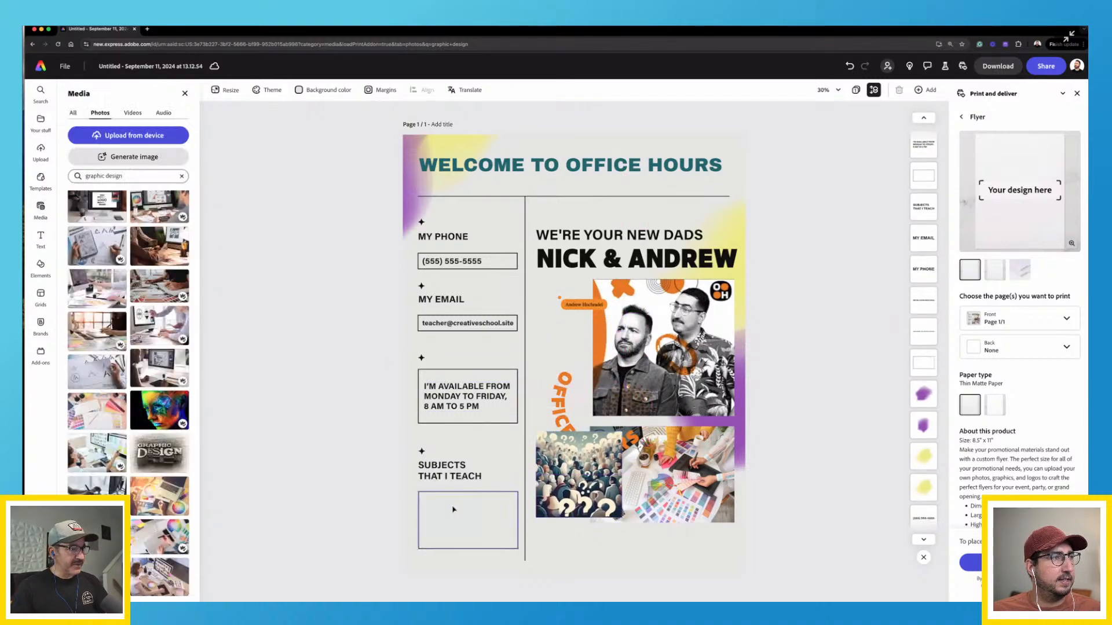
pyautogui.click(454, 509)
pyautogui.press('Delete')
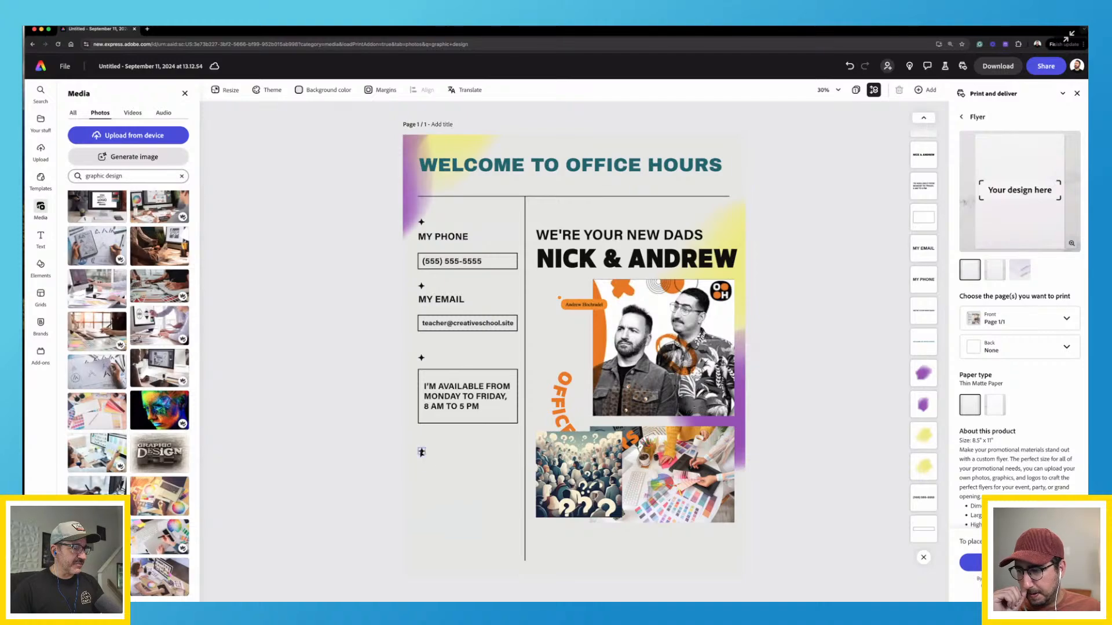
pyautogui.moveTo(579, 472); pyautogui.dragTo(462, 478)
pyautogui.moveTo(505, 521); pyautogui.dragTo(517, 534)
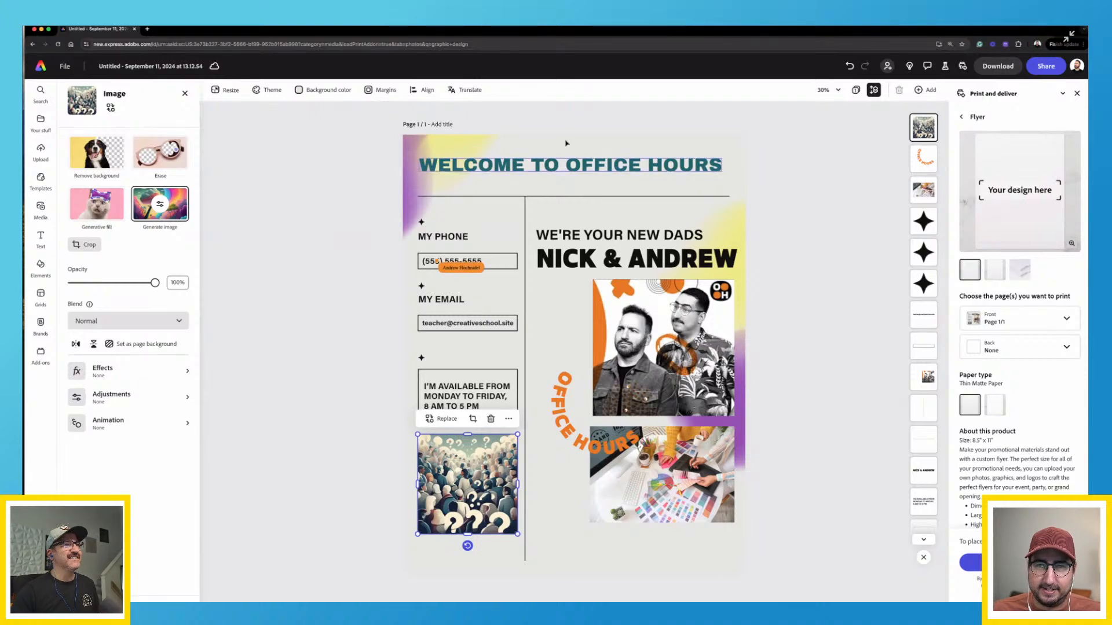
# Recolor the WELCOME TO OFFICE HOURS heading black and wrap it onto two lines
pyautogui.click(567, 165)
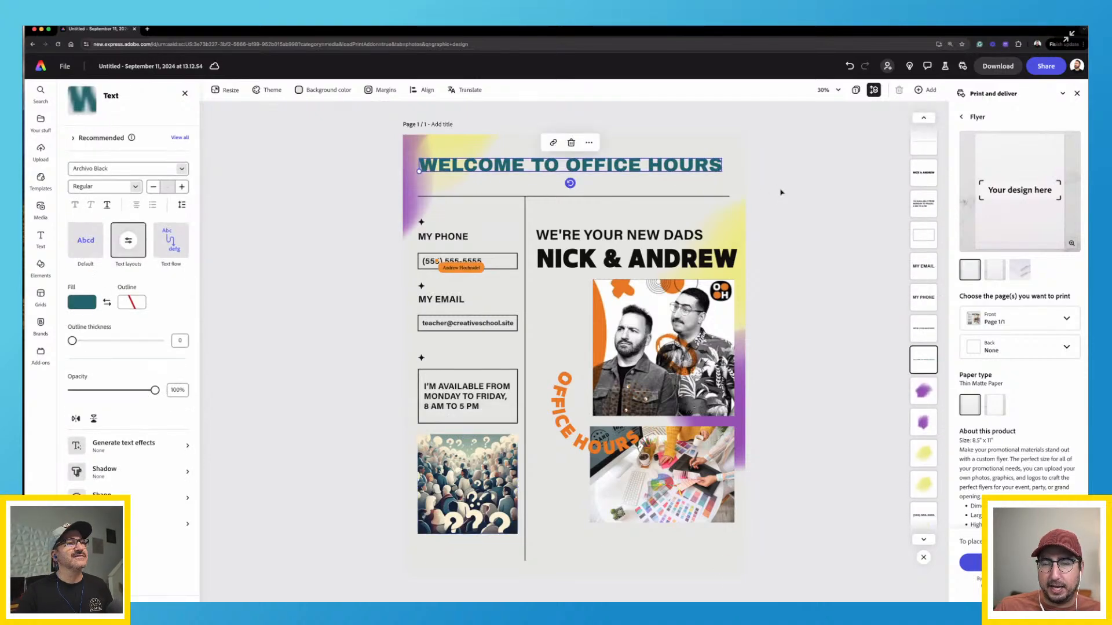
pyautogui.click(82, 302)
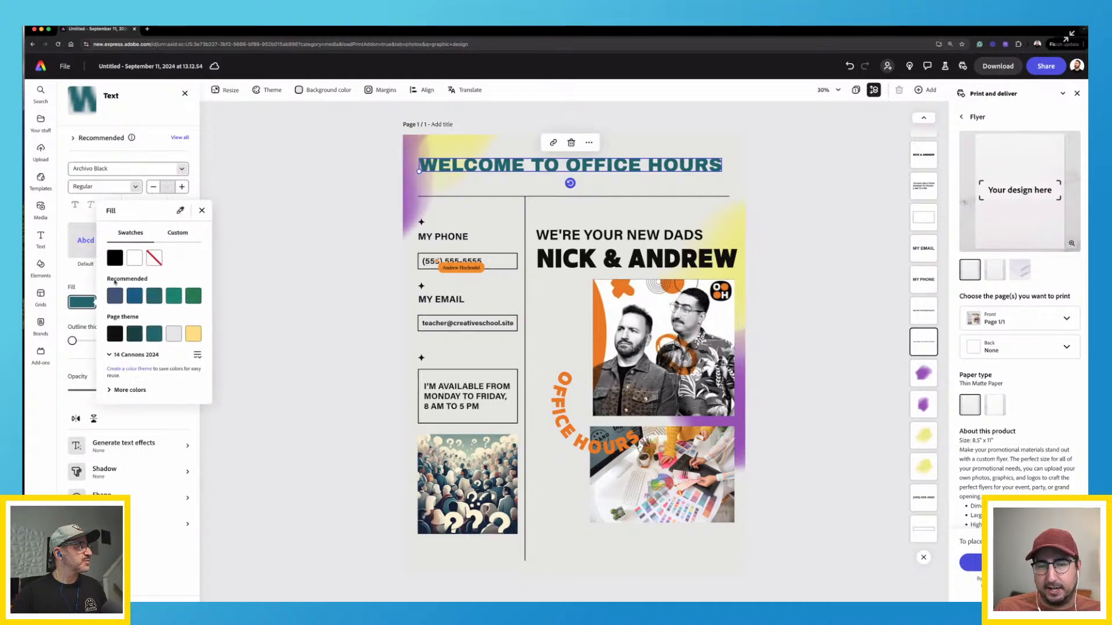
pyautogui.click(120, 259)
pyautogui.click(719, 171)
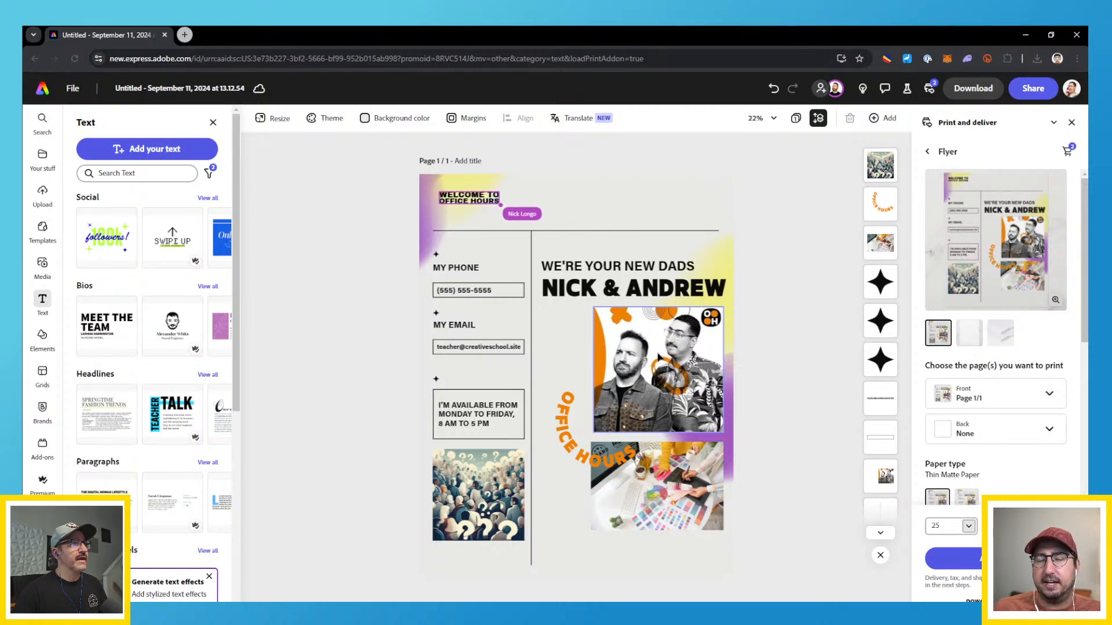
# Select the hosts' photo on the flyer
pyautogui.click(646, 358)
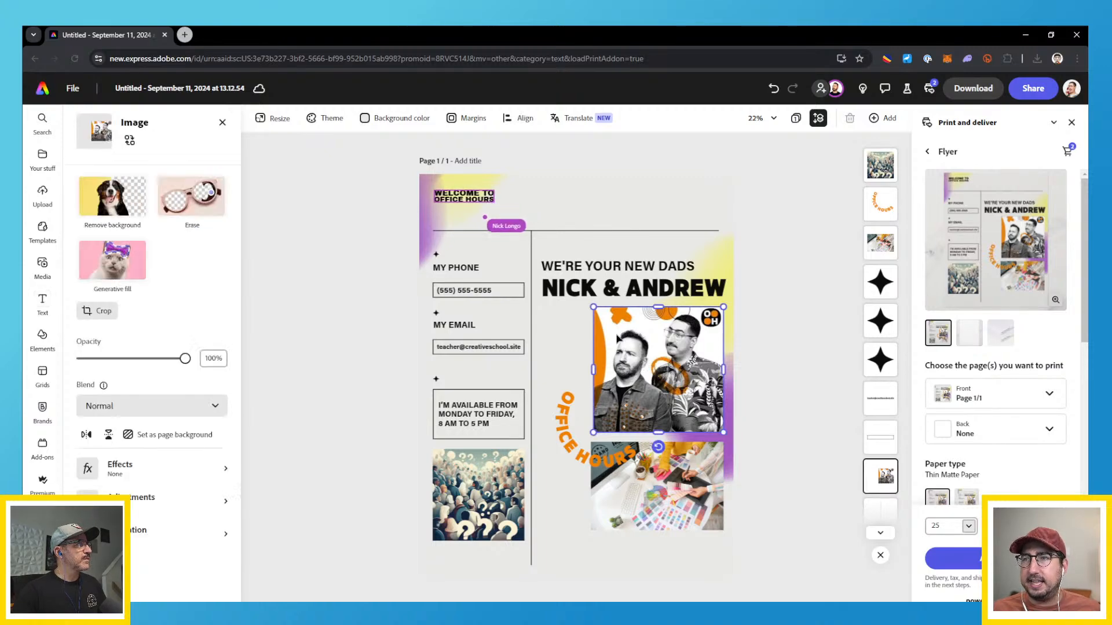
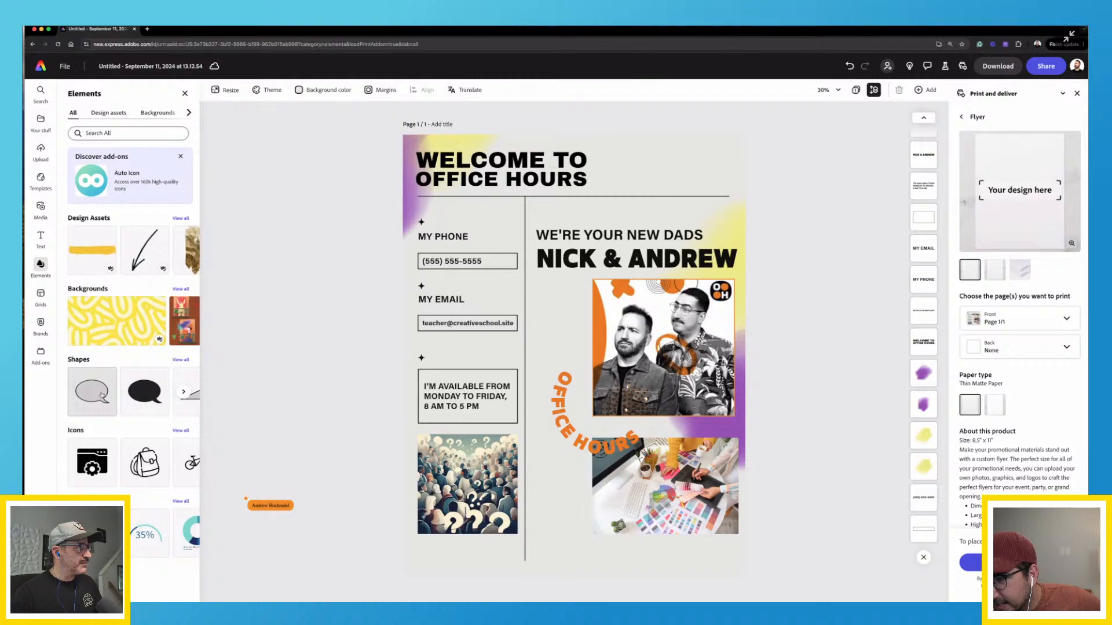
# Add an oval speech bubble, shrink it, place it over the hosts' photo's upper-left edge and layer it directly above that photo
pyautogui.moveTo(102, 396); pyautogui.dragTo(582, 318)
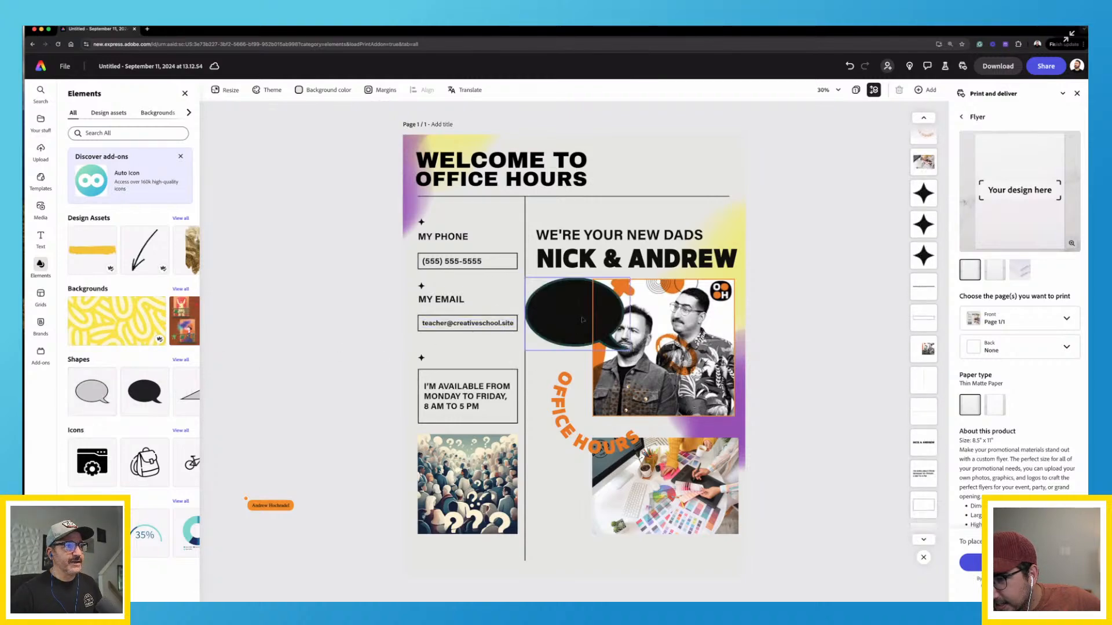
pyautogui.moveTo(637, 283); pyautogui.dragTo(609, 302)
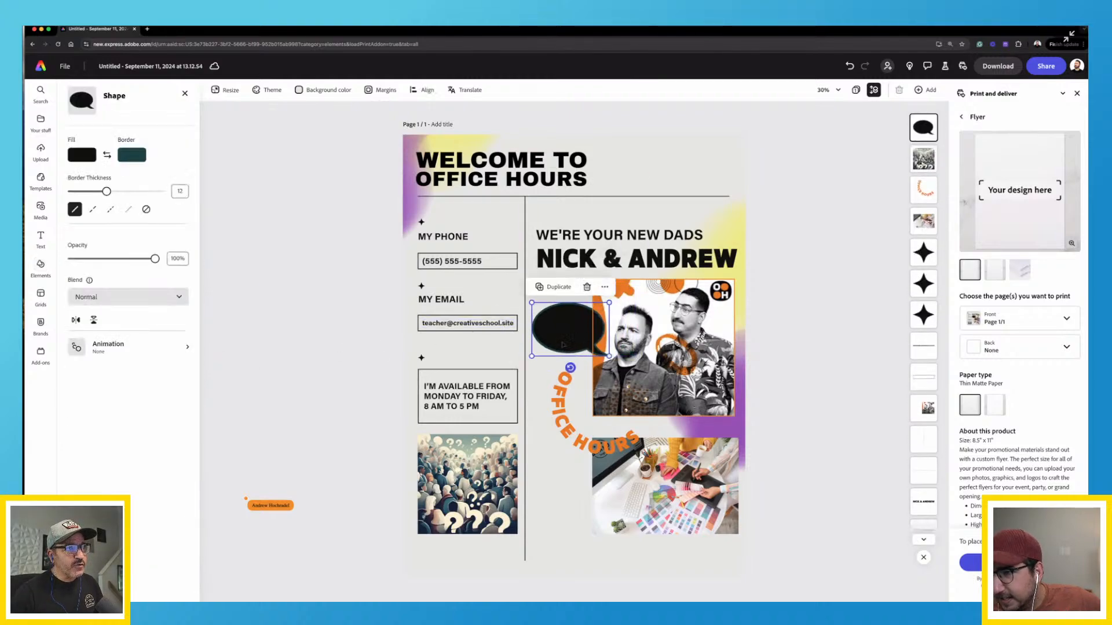
pyautogui.moveTo(597, 341); pyautogui.dragTo(602, 328)
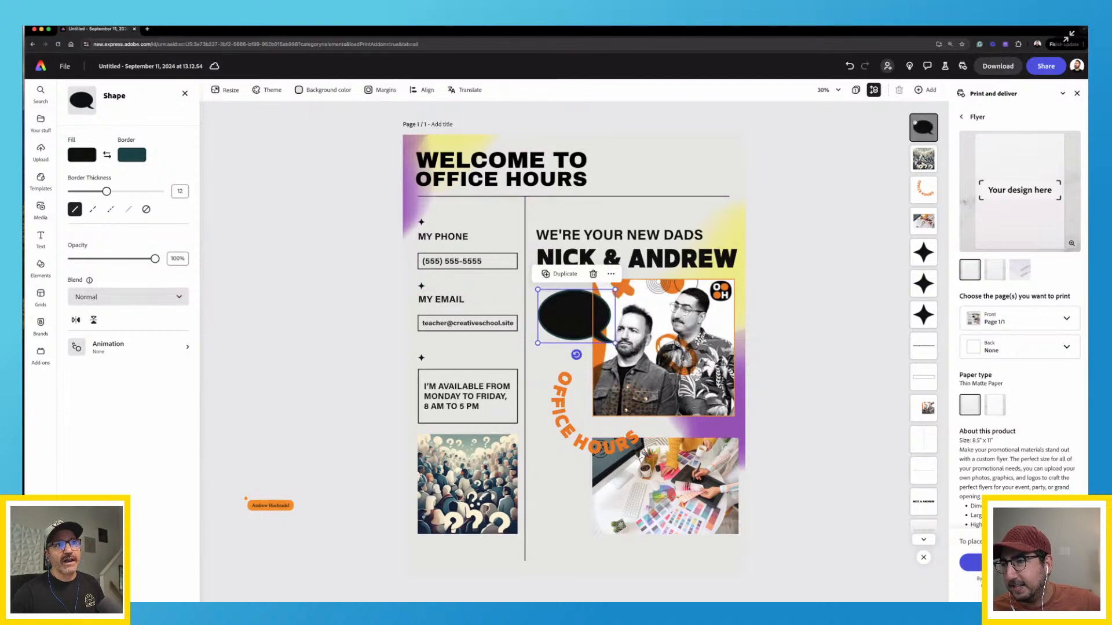
pyautogui.moveTo(925, 130); pyautogui.dragTo(925, 418)
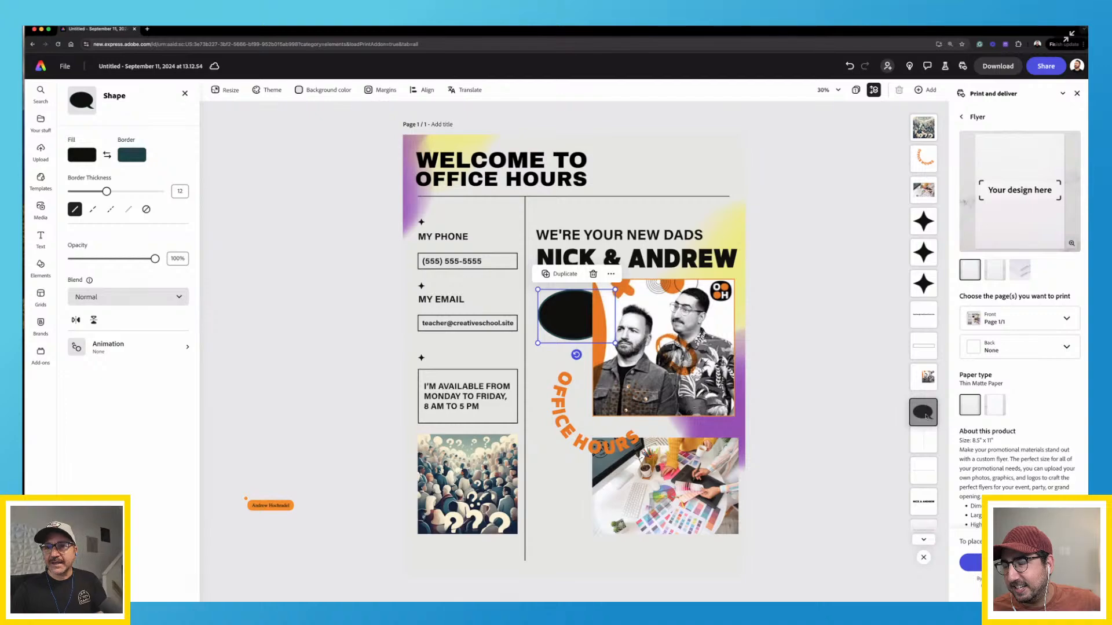
pyautogui.moveTo(925, 416); pyautogui.dragTo(923, 376)
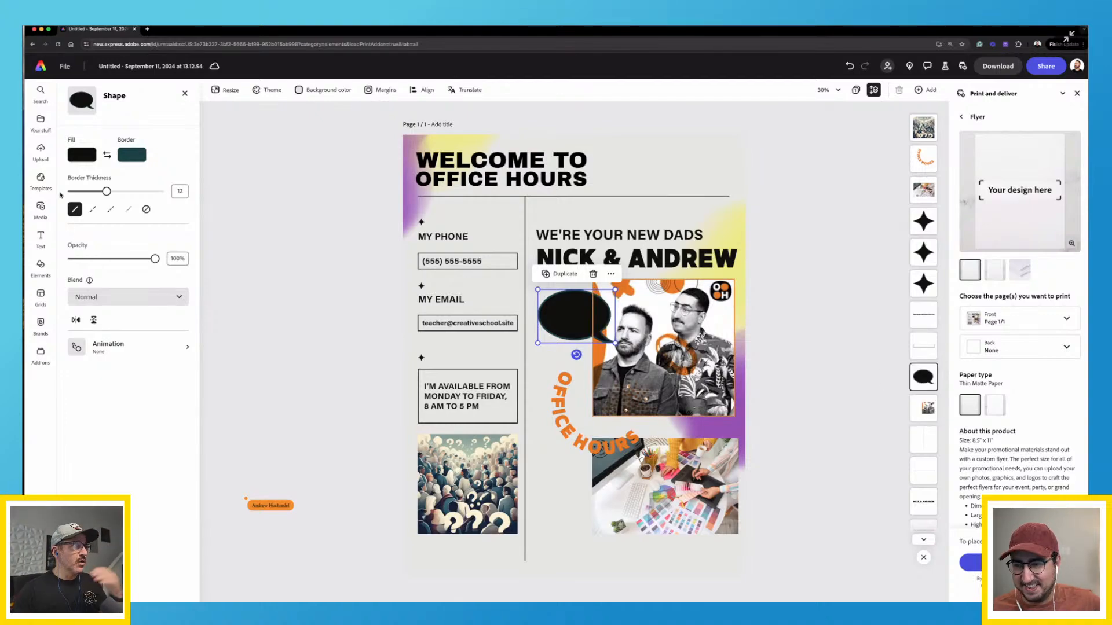
# Fill the speech bubble with light gray
pyautogui.click(91, 157)
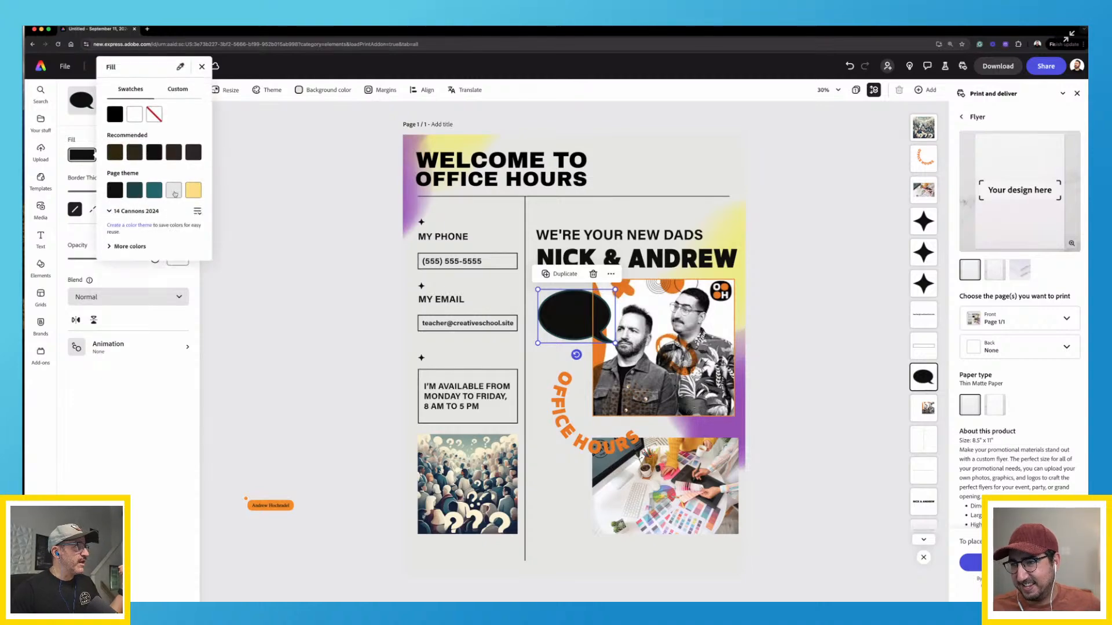
pyautogui.click(154, 156)
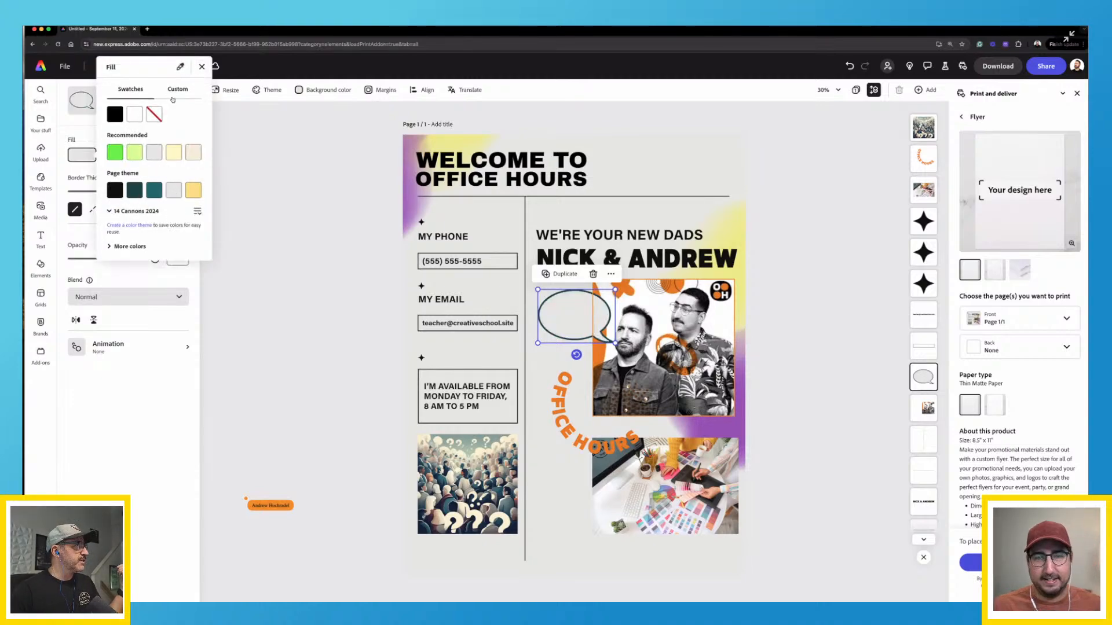
pyautogui.click(201, 66)
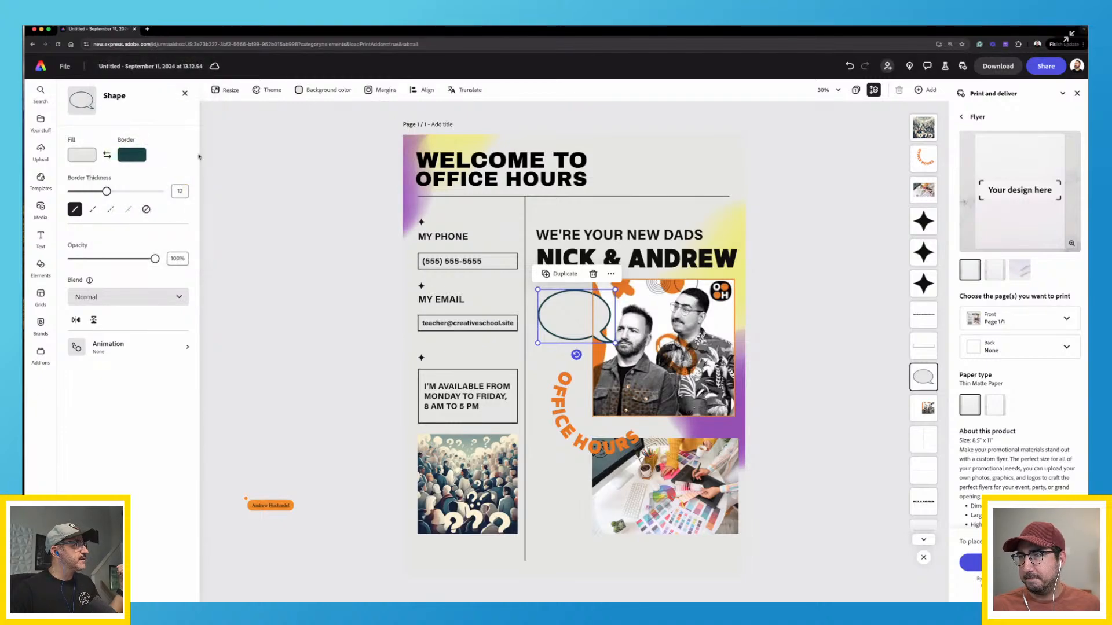
# Color the speech bubble's border light purple #B683CB, sampled from the flyer's purple gradient, and deselect the bubble
pyautogui.click(136, 152)
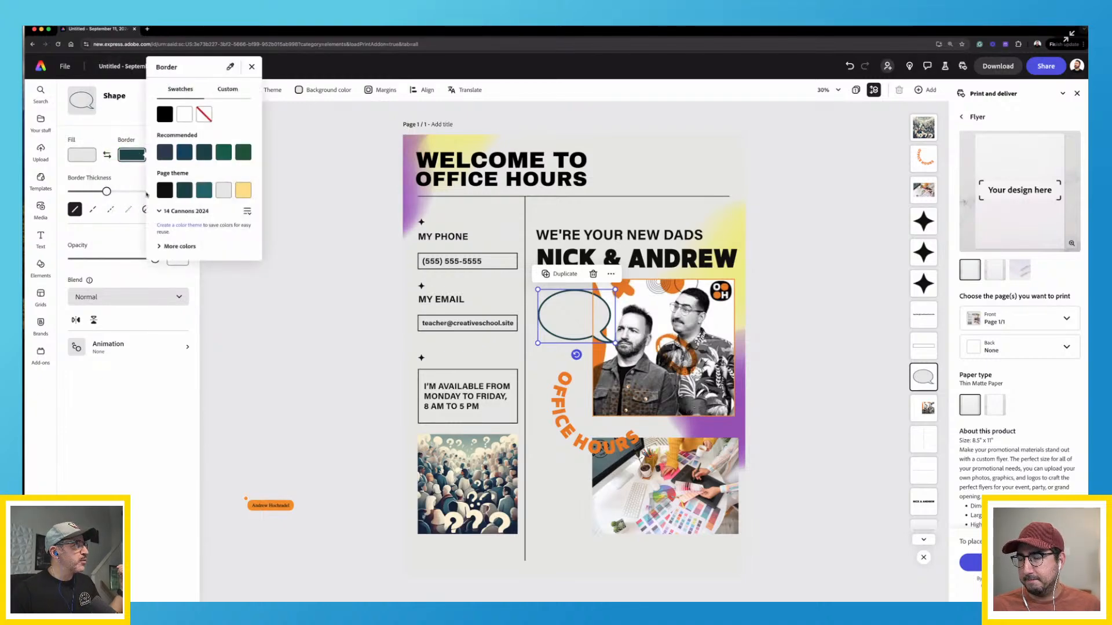
pyautogui.click(248, 212)
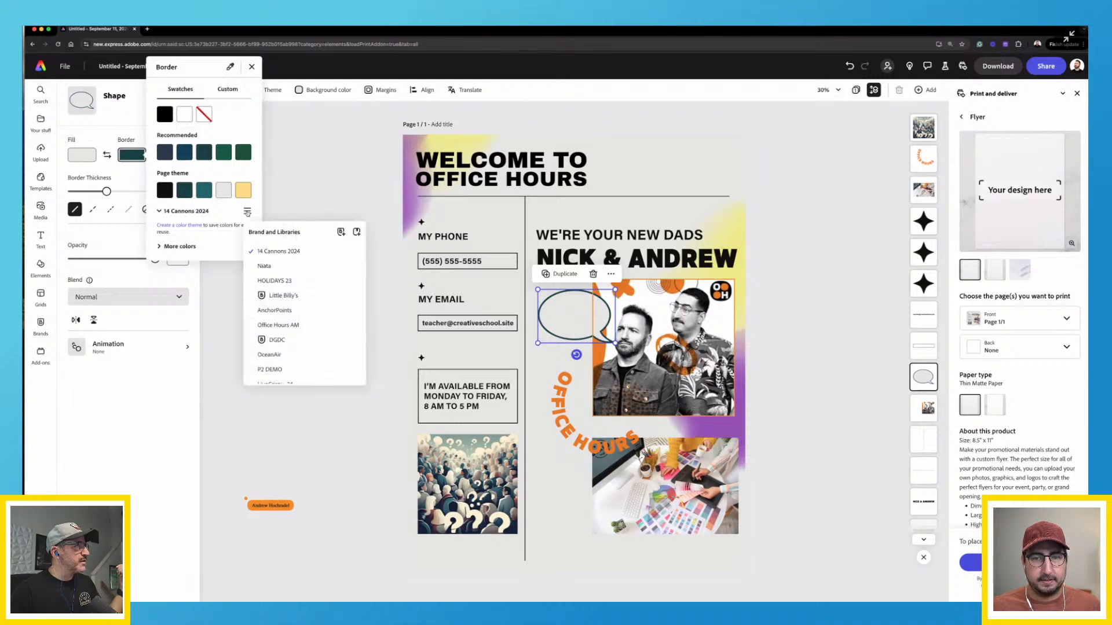
pyautogui.click(248, 212)
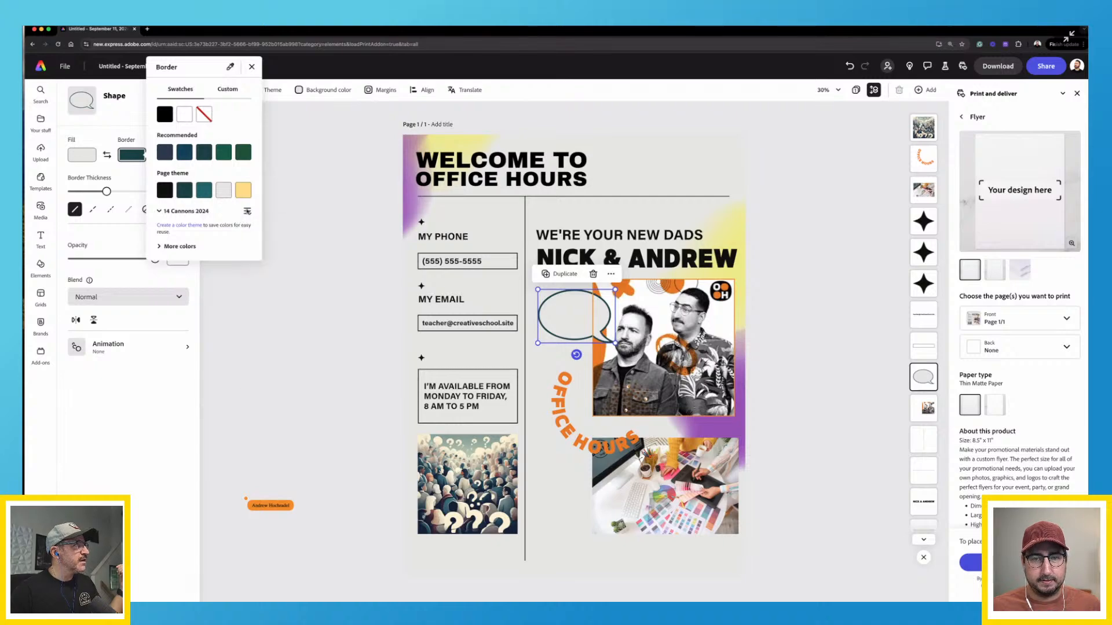
pyautogui.click(229, 89)
pyautogui.click(229, 69)
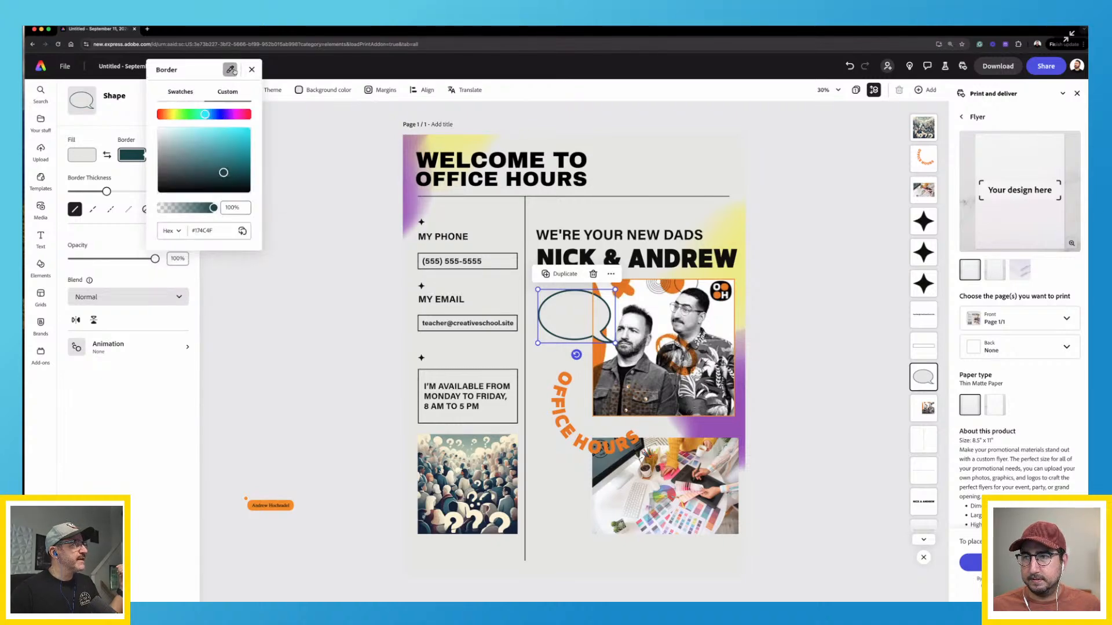
pyautogui.click(411, 205)
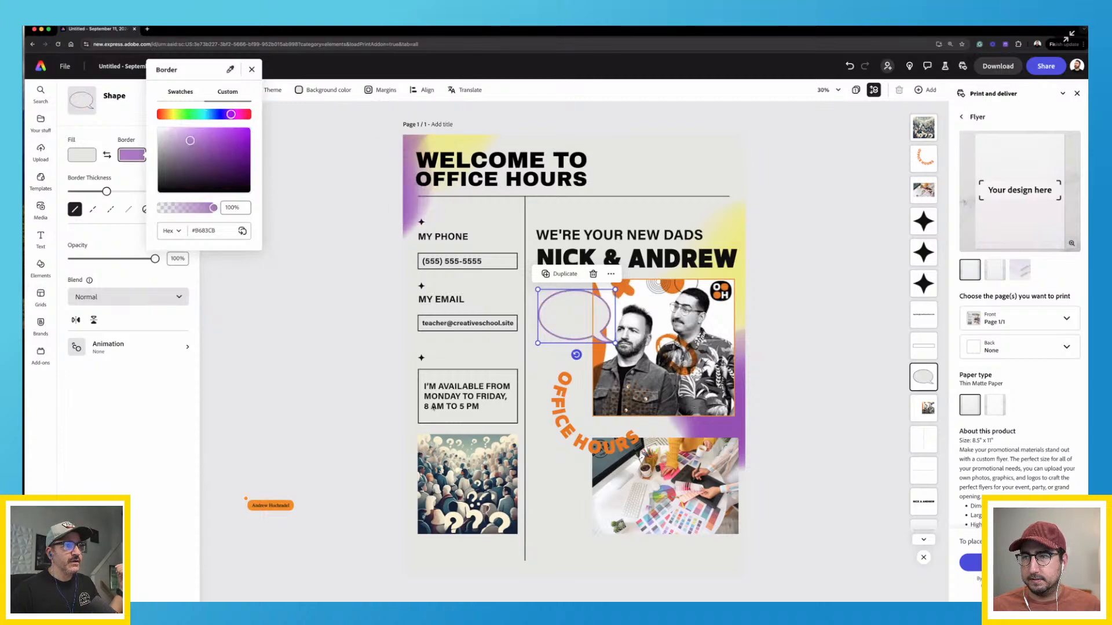
pyautogui.click(370, 394)
pyautogui.click(374, 348)
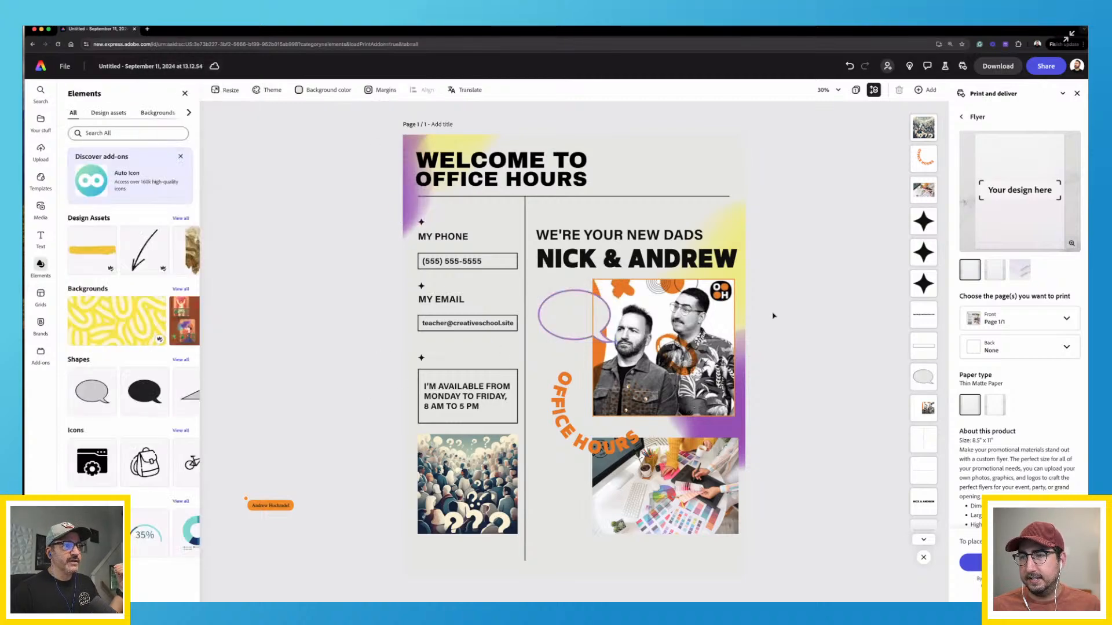
# Raise the speech bubble to just below the topmost layer, fill it with light yellow and deselect it
pyautogui.click(539, 323)
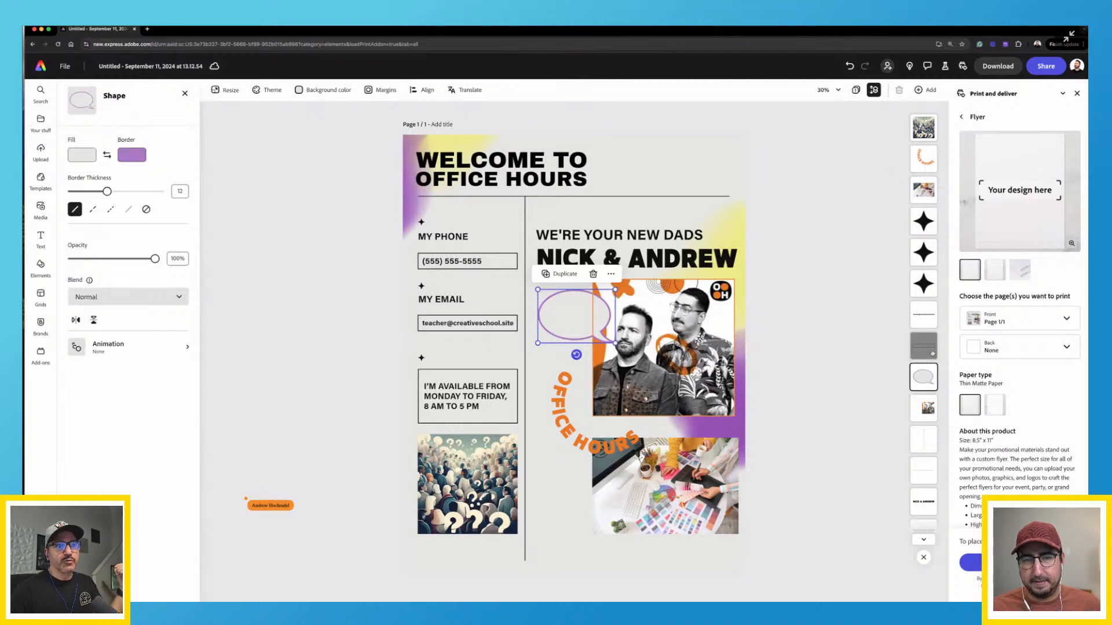
pyautogui.moveTo(927, 378); pyautogui.dragTo(925, 156)
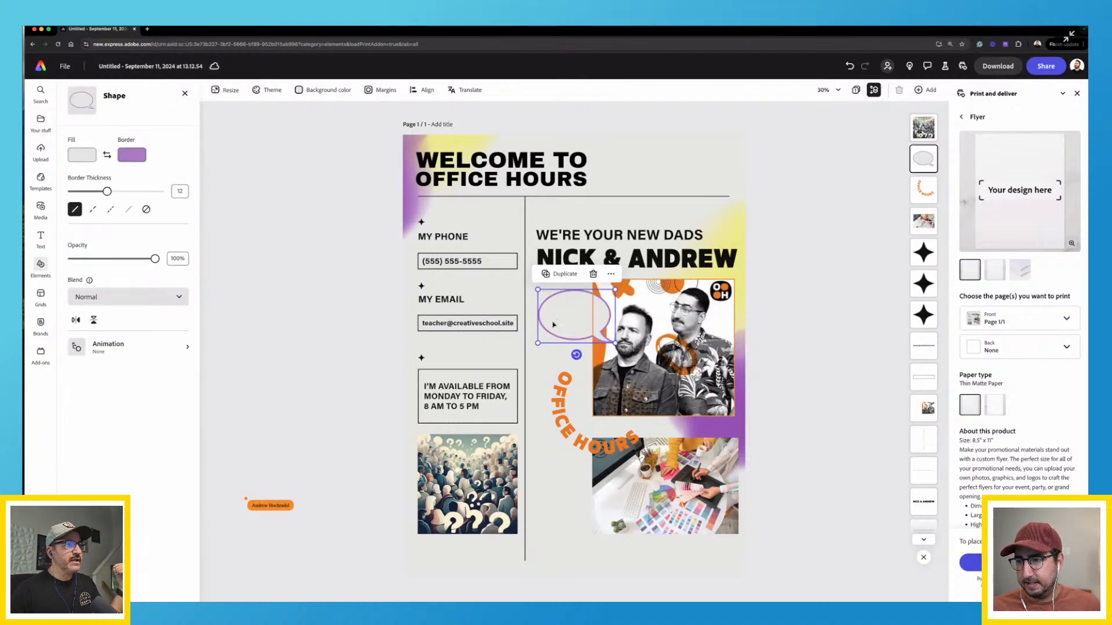
pyautogui.click(82, 155)
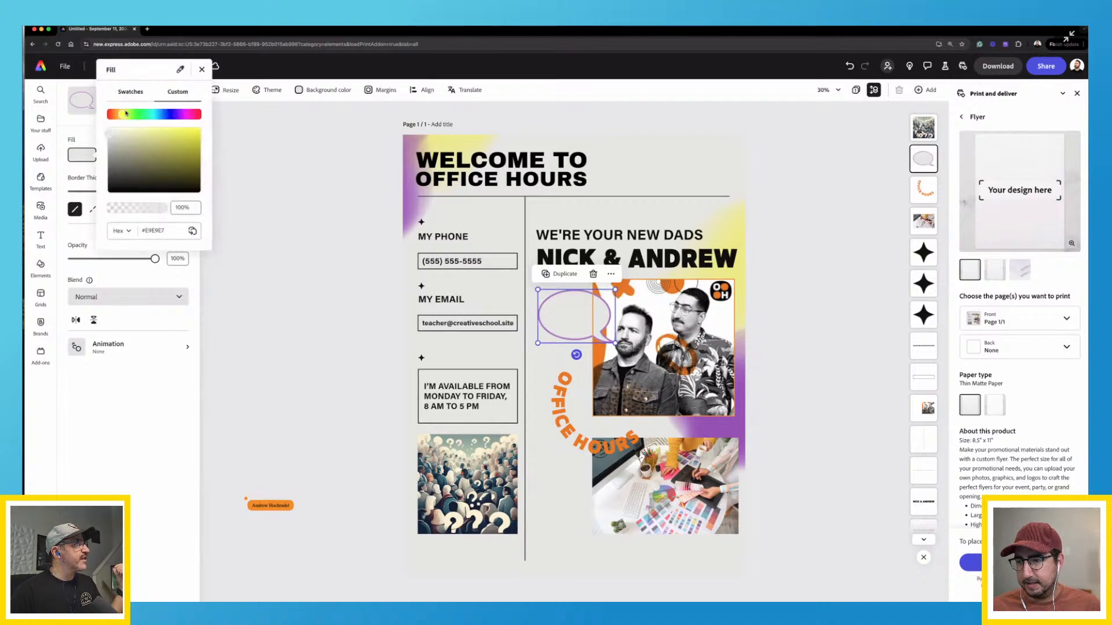
pyautogui.click(148, 128)
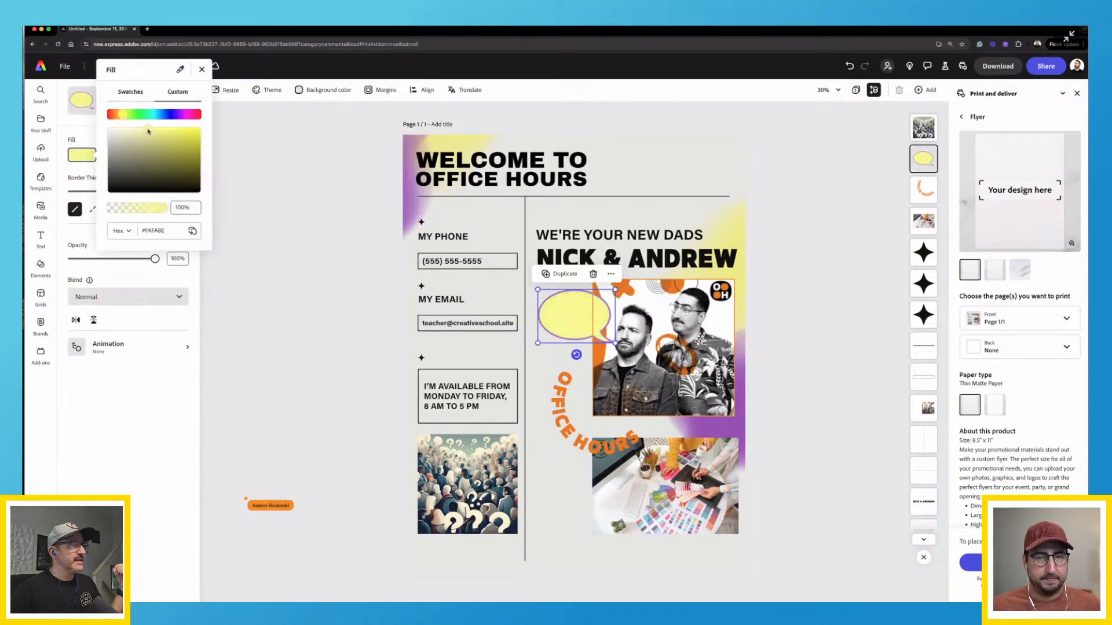
pyautogui.click(242, 116)
pyautogui.click(370, 329)
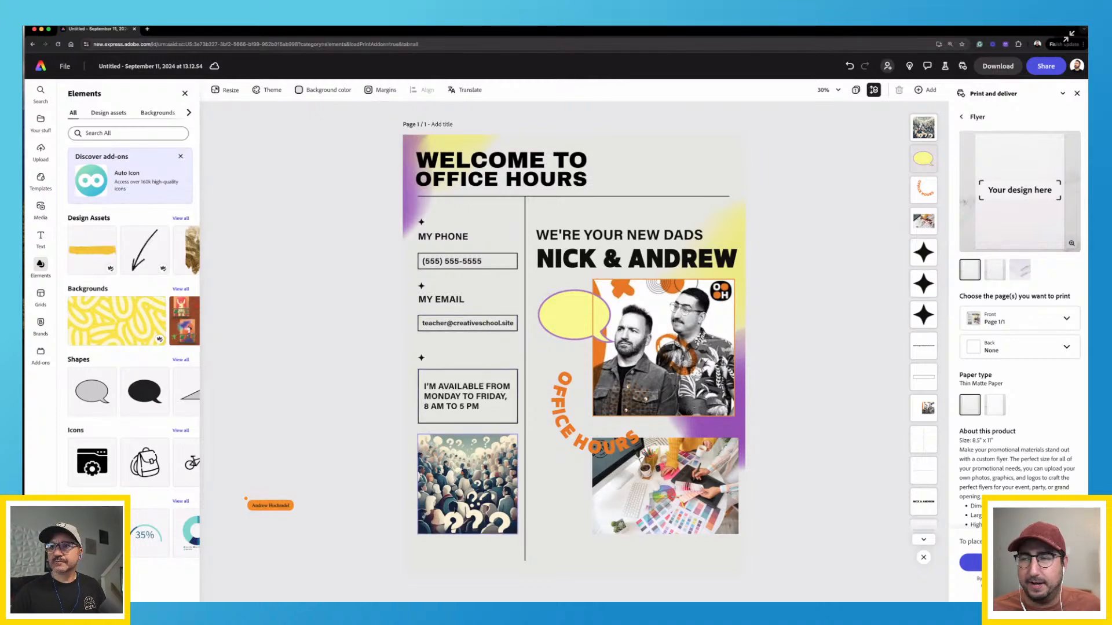
# Replace the crowd image with a stock photo of a thinking woman in a purple sweater, found by searching "a person asking question"
pyautogui.click(468, 484)
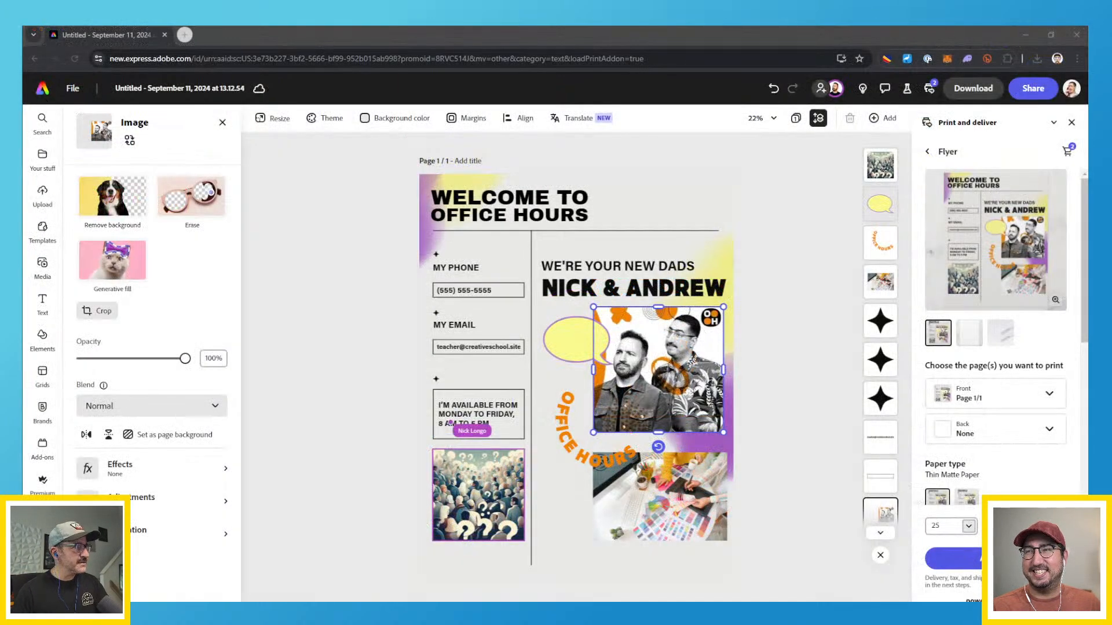
pyautogui.click(444, 419)
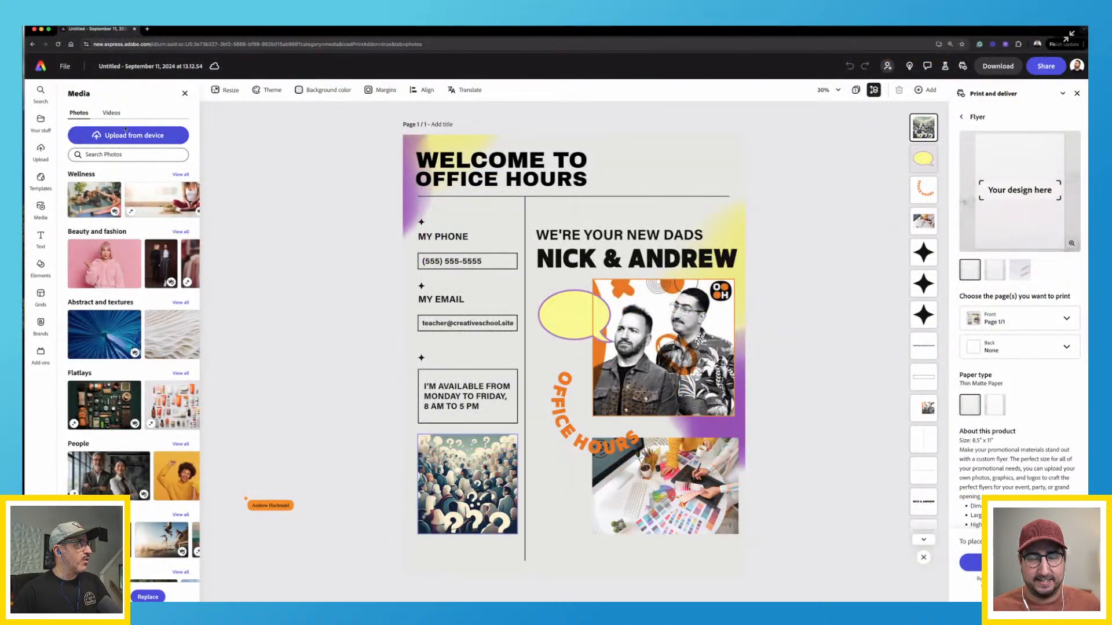
pyautogui.click(107, 155)
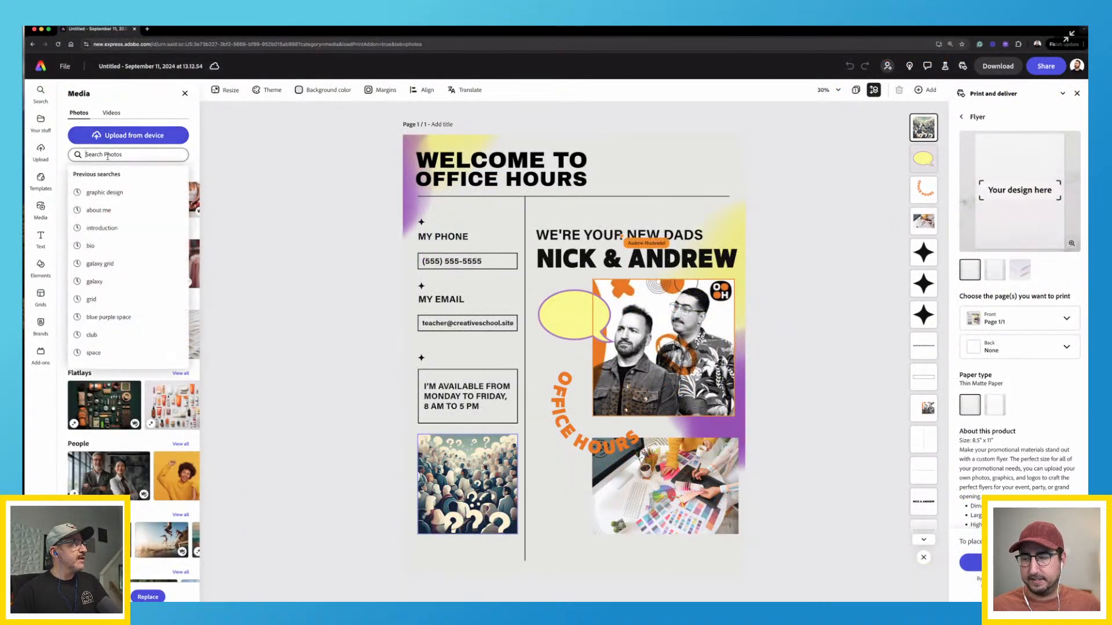
pyautogui.write('a person')
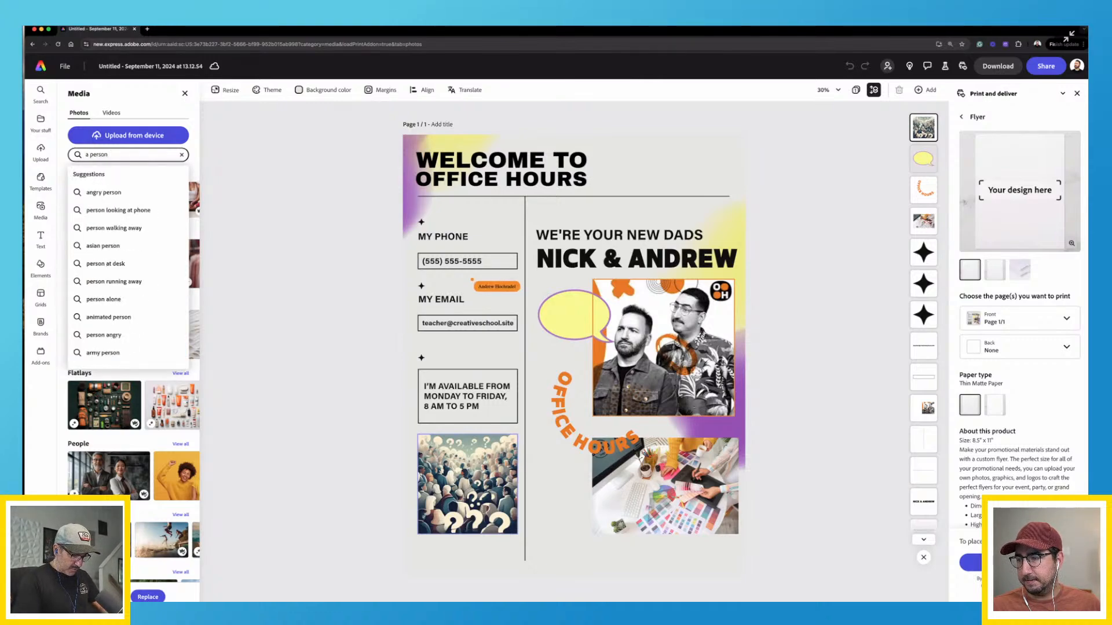
pyautogui.write(' asking')
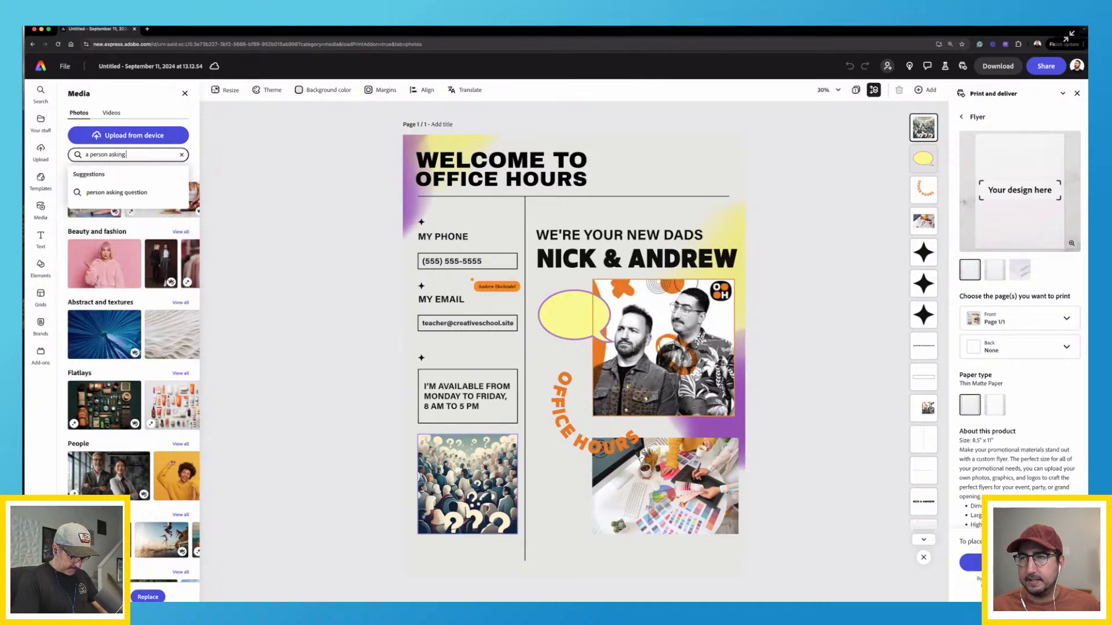
pyautogui.write(' questio')
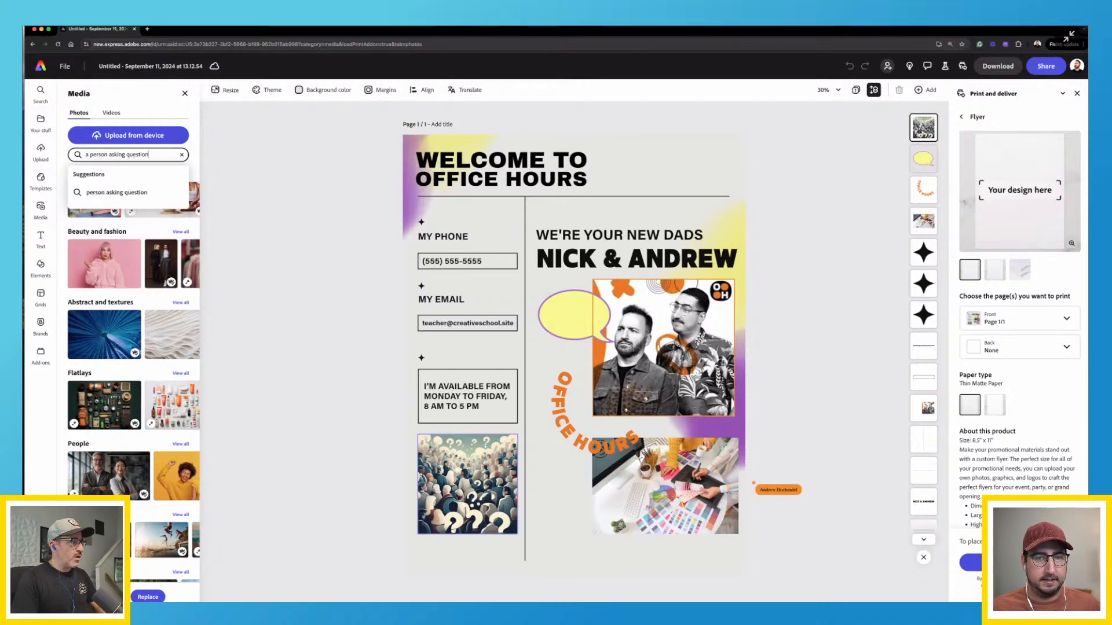
pyautogui.write('n')
pyautogui.press('Return')
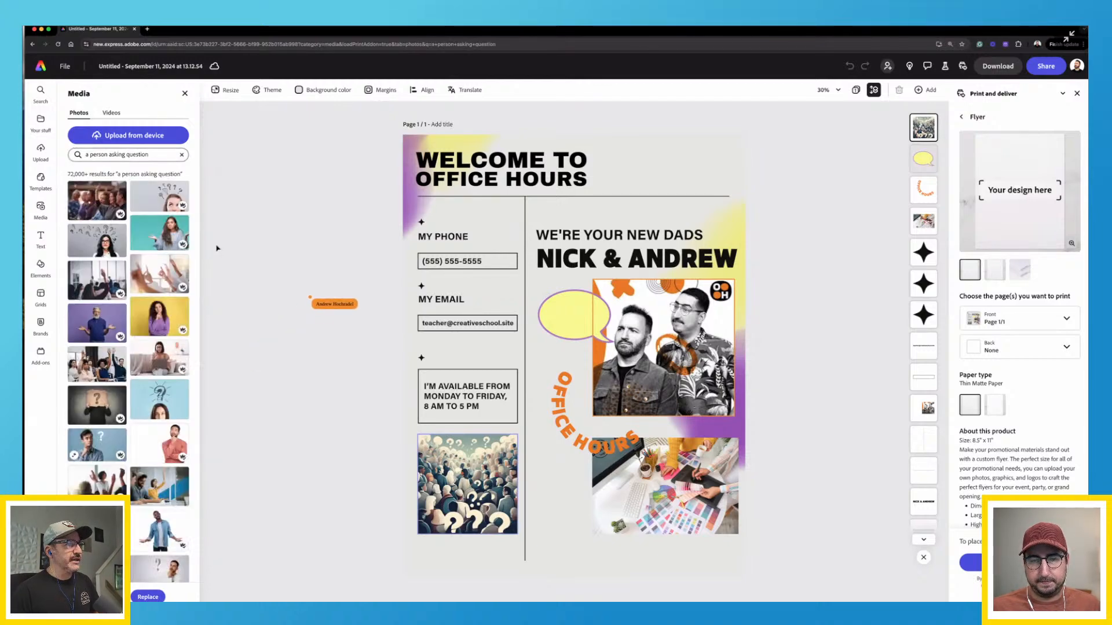
pyautogui.click(160, 319)
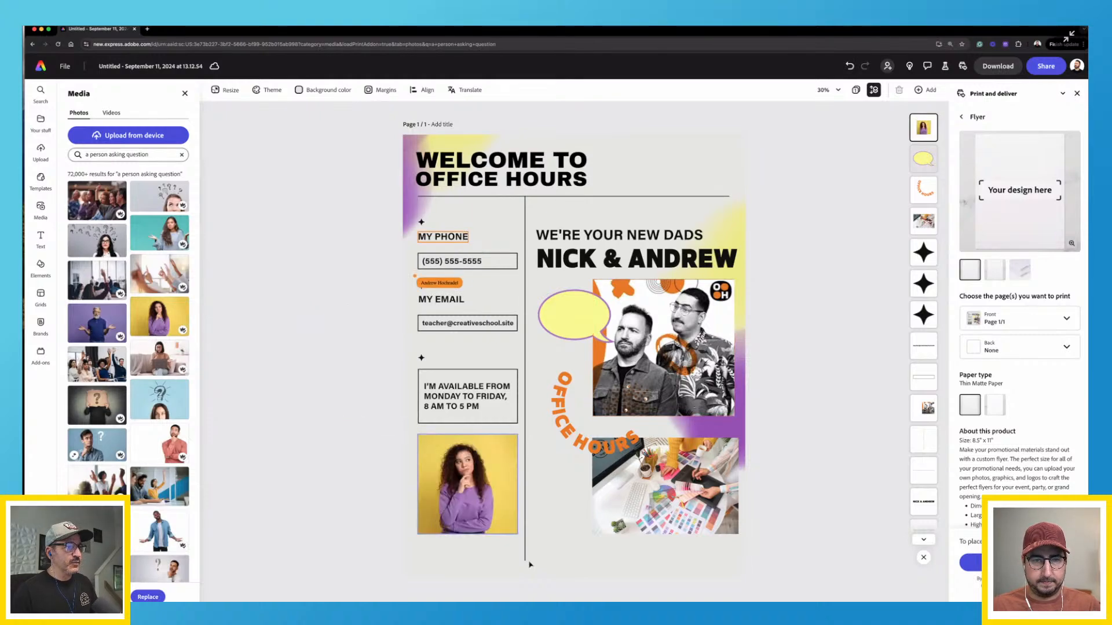
# Enlarge the thinking woman's photo and remove its yellow background
pyautogui.click(492, 505)
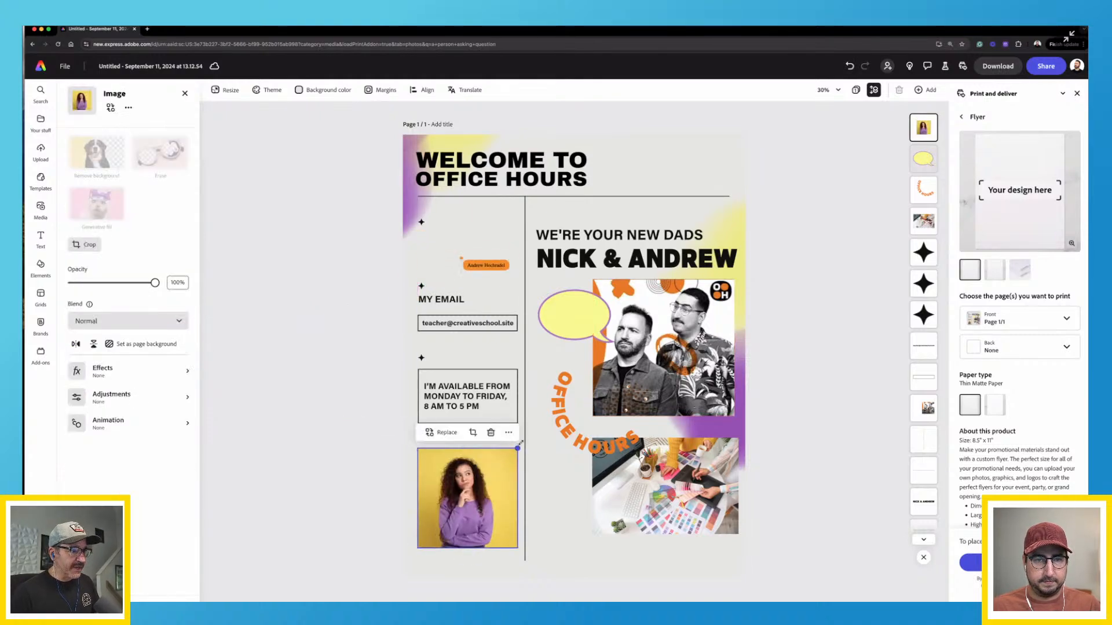
pyautogui.moveTo(517, 448); pyautogui.dragTo(536, 430)
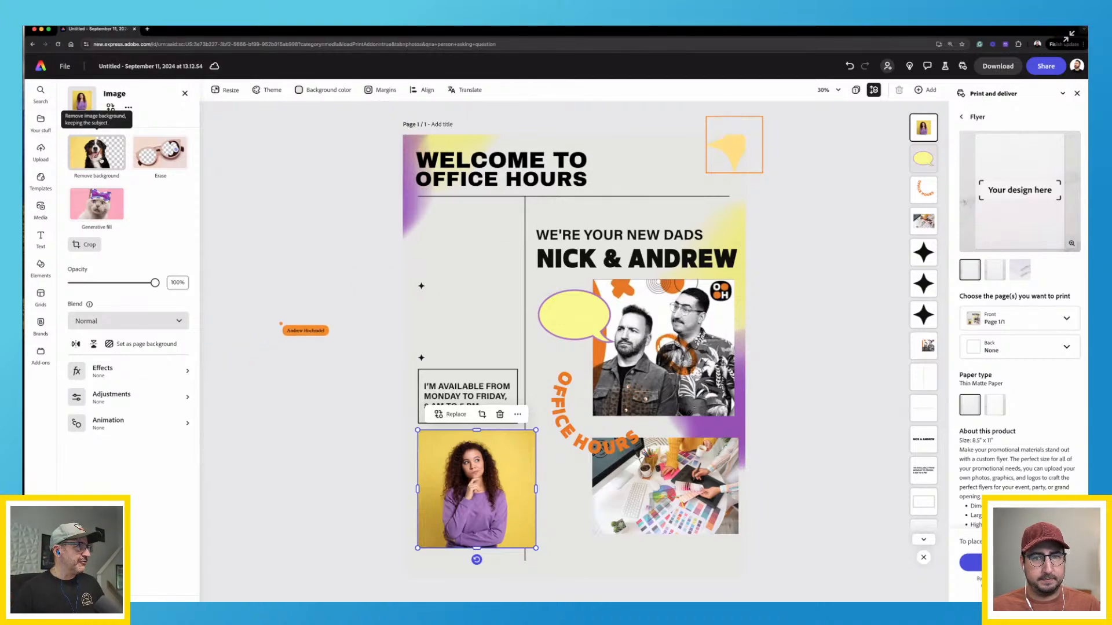
pyautogui.click(94, 156)
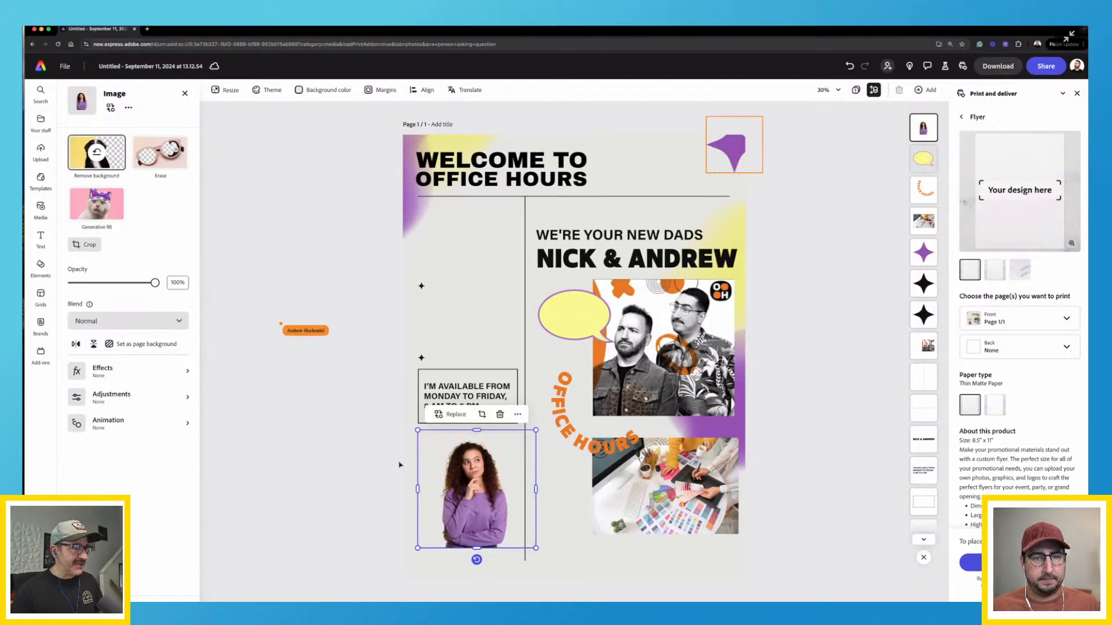
pyautogui.click(399, 465)
pyautogui.click(401, 466)
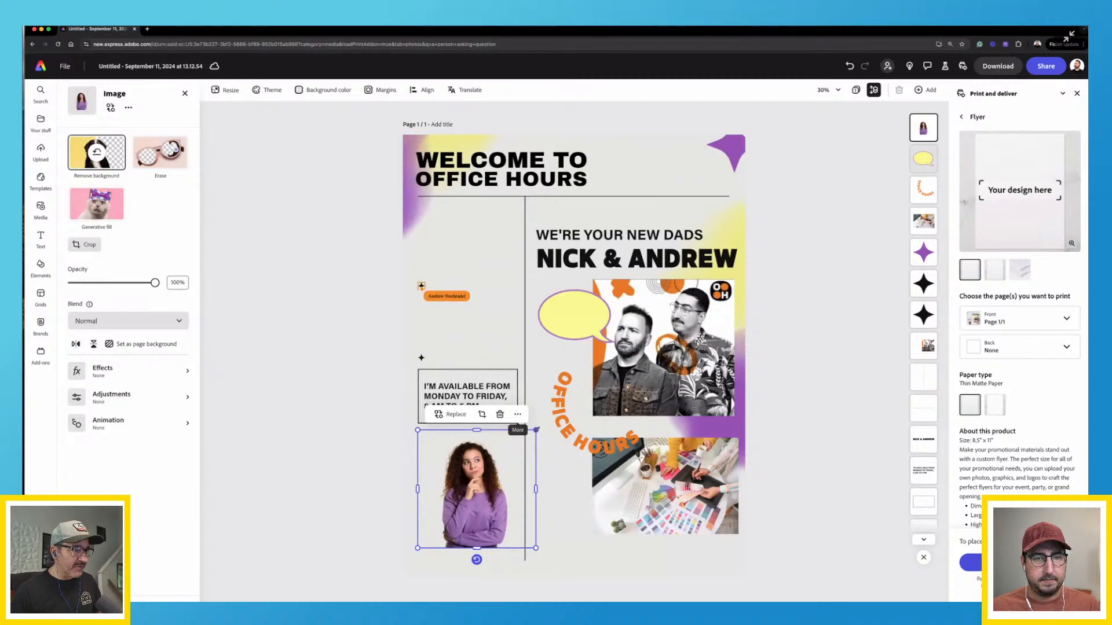
pyautogui.moveTo(536, 430); pyautogui.dragTo(456, 471)
pyautogui.click(436, 408)
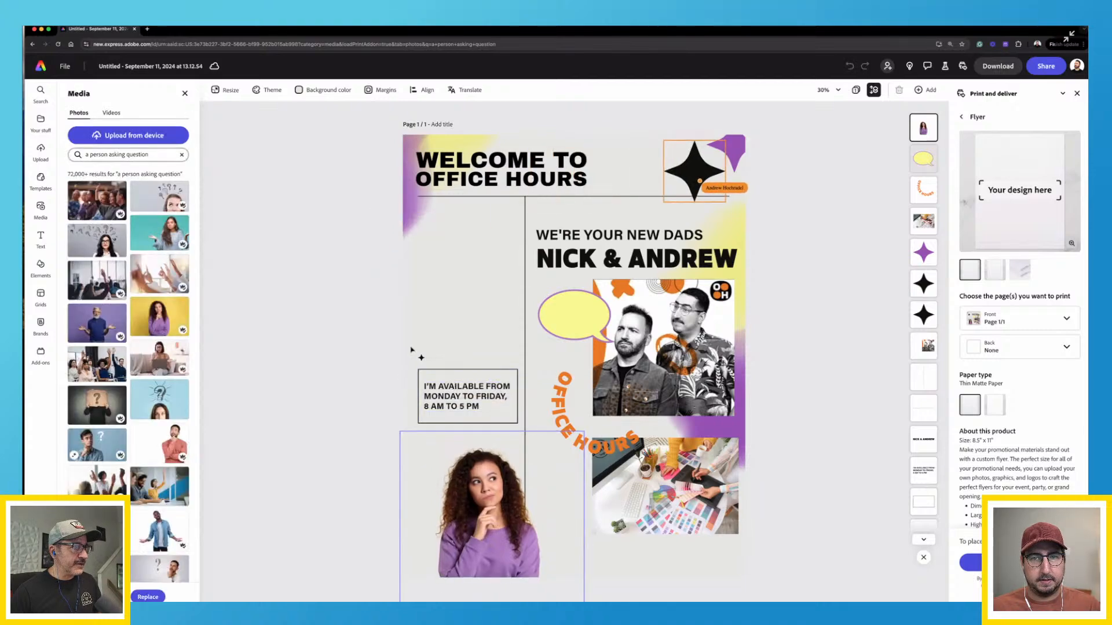
# Move the availability text, its frame and its star upward to clear space above the woman's cutout
pyautogui.moveTo(411, 350); pyautogui.dragTo(520, 426)
pyautogui.moveTo(461, 399); pyautogui.dragTo(463, 345)
pyautogui.click(417, 432)
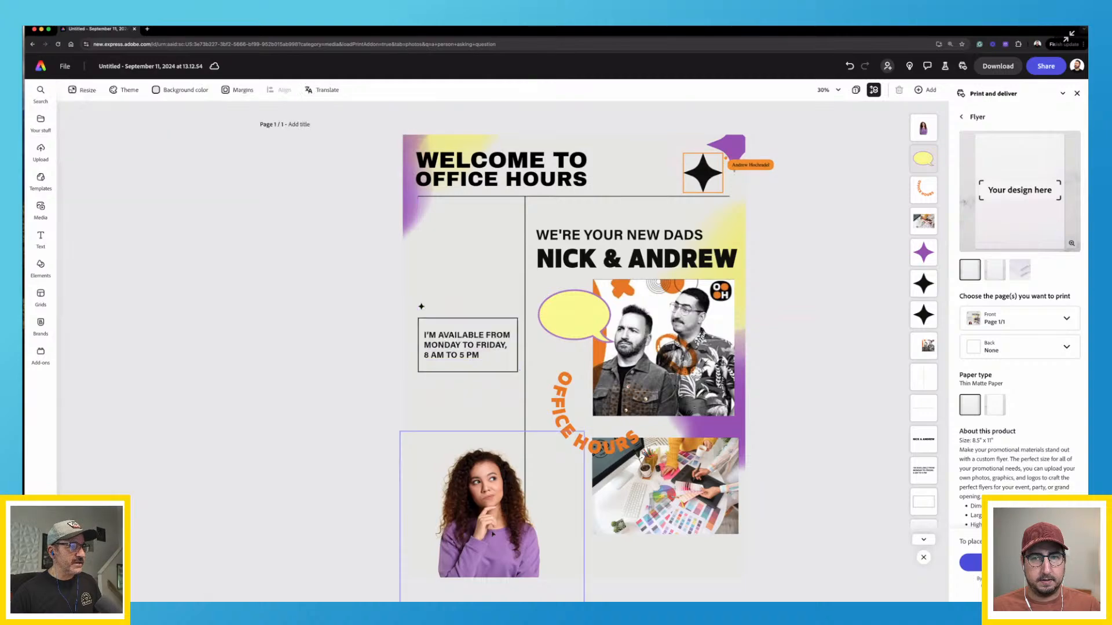
# Enlarge the woman's cutout slightly, move it up under the availability text, and close the print options
pyautogui.moveTo(493, 534); pyautogui.dragTo(488, 465)
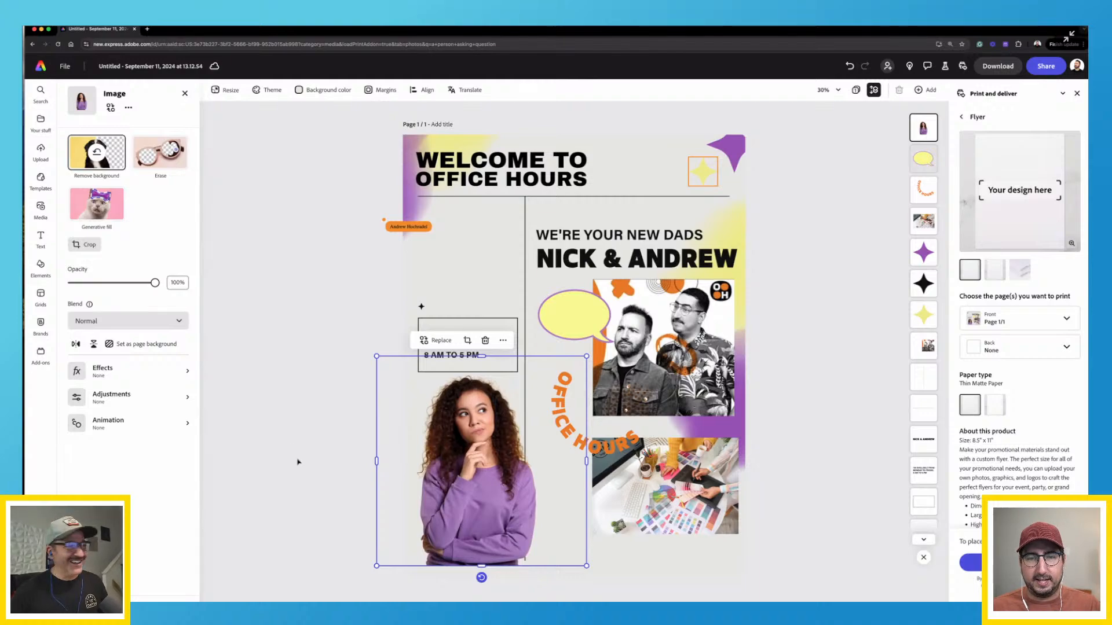
pyautogui.click(253, 481)
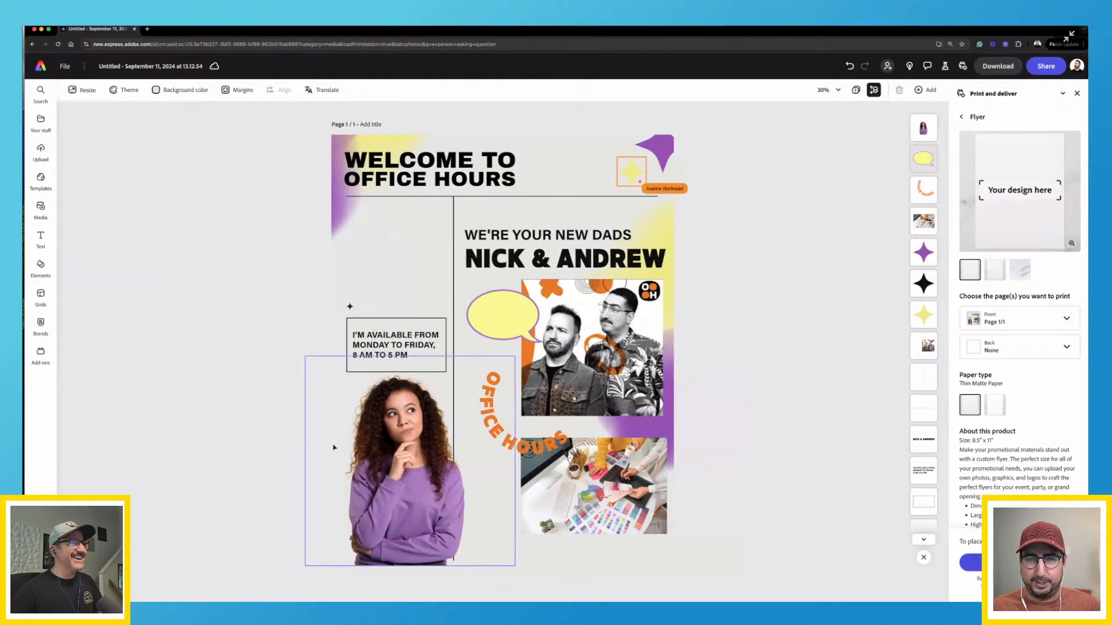
pyautogui.click(450, 468)
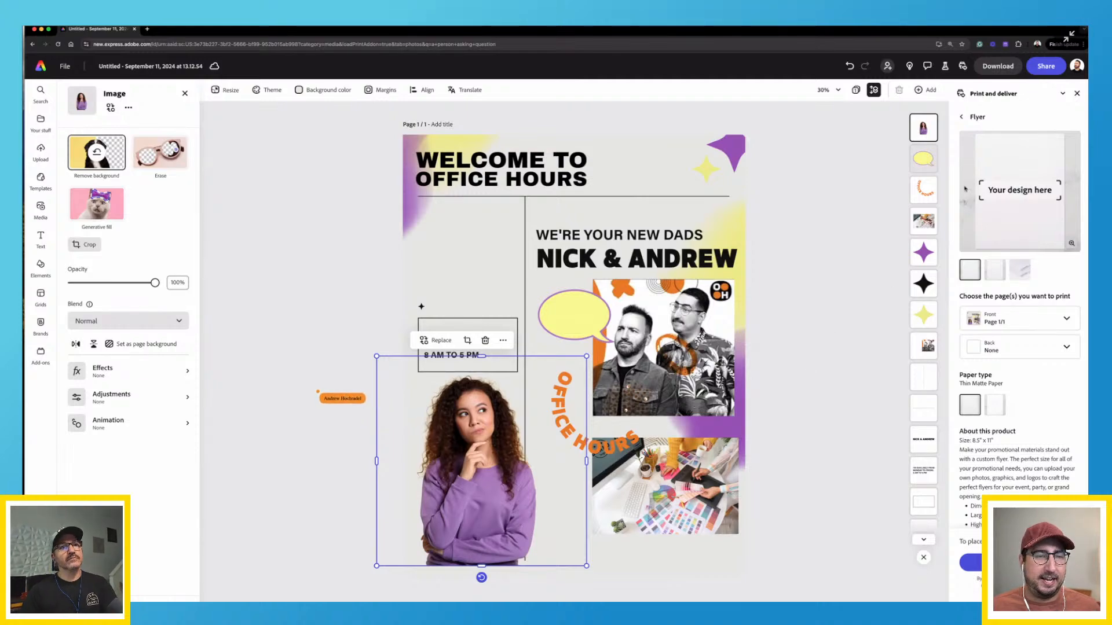
pyautogui.click(1076, 93)
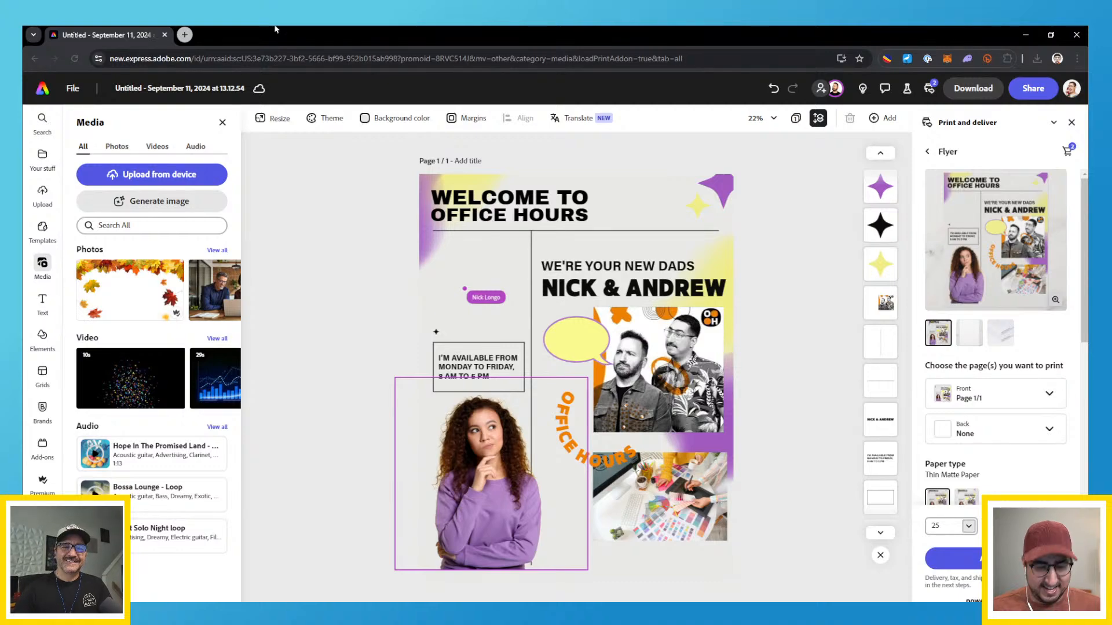
pyautogui.press('F11')
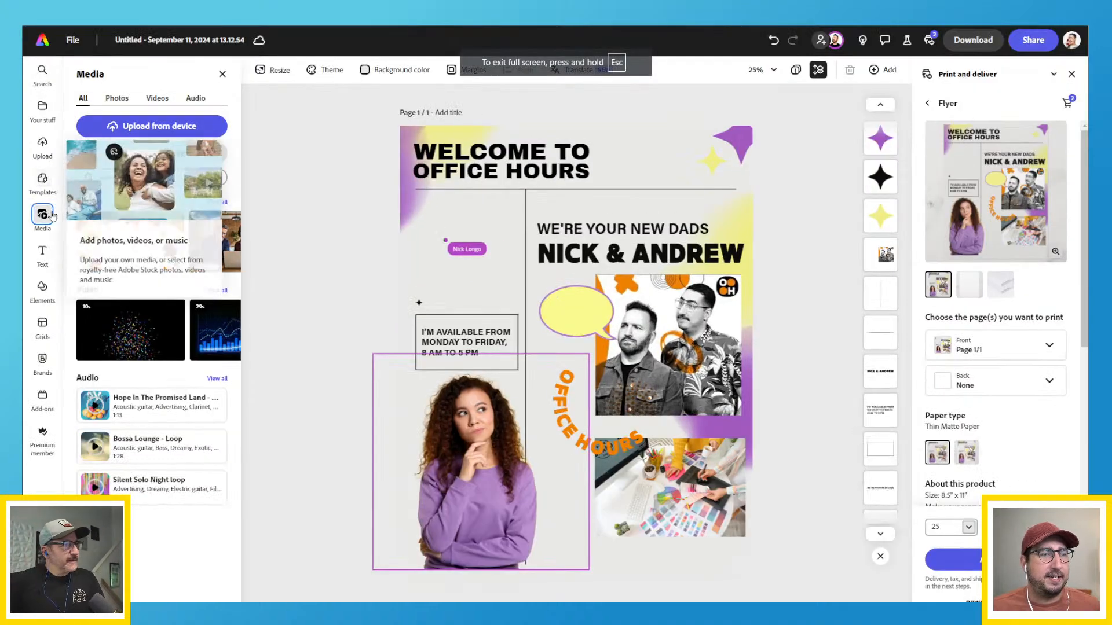
pyautogui.click(156, 126)
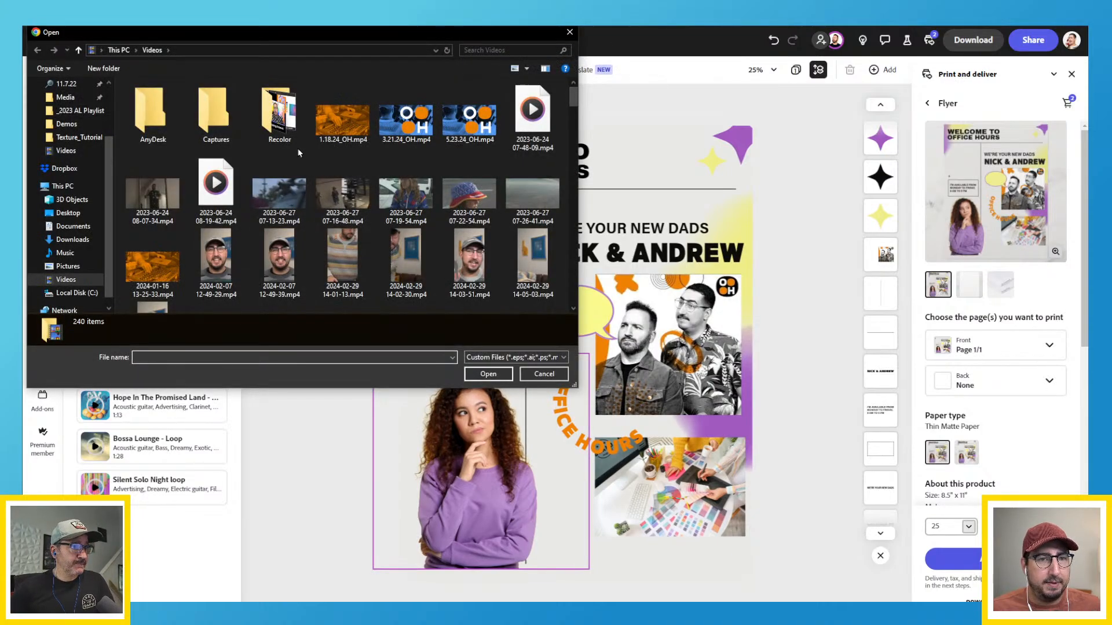
pyautogui.scroll(-10, 381, 257)
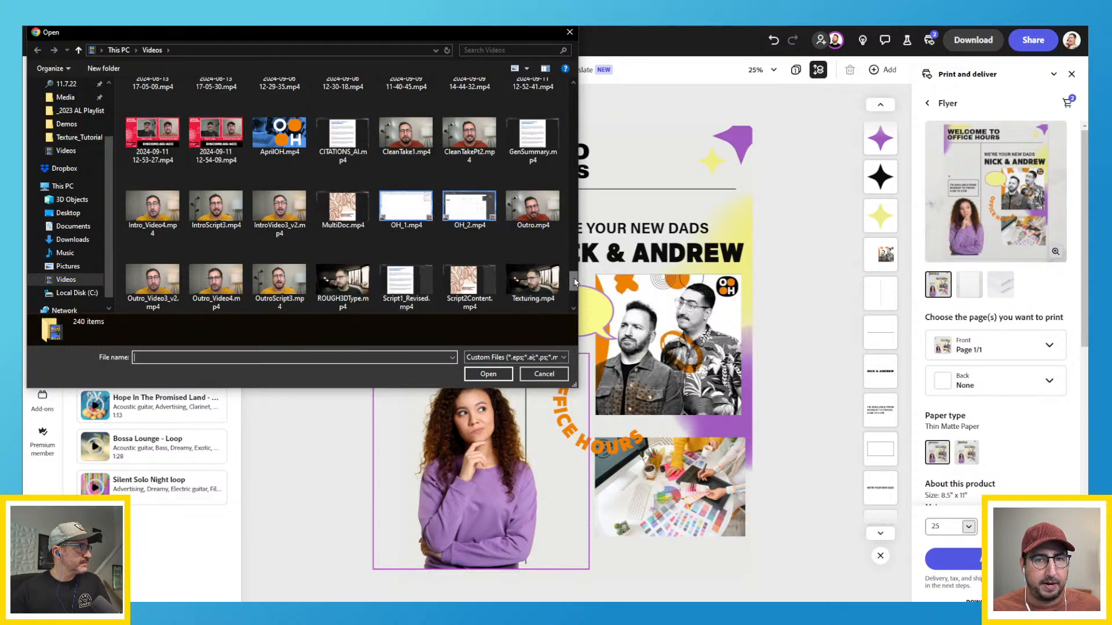
pyautogui.moveTo(574, 282); pyautogui.dragTo(575, 268)
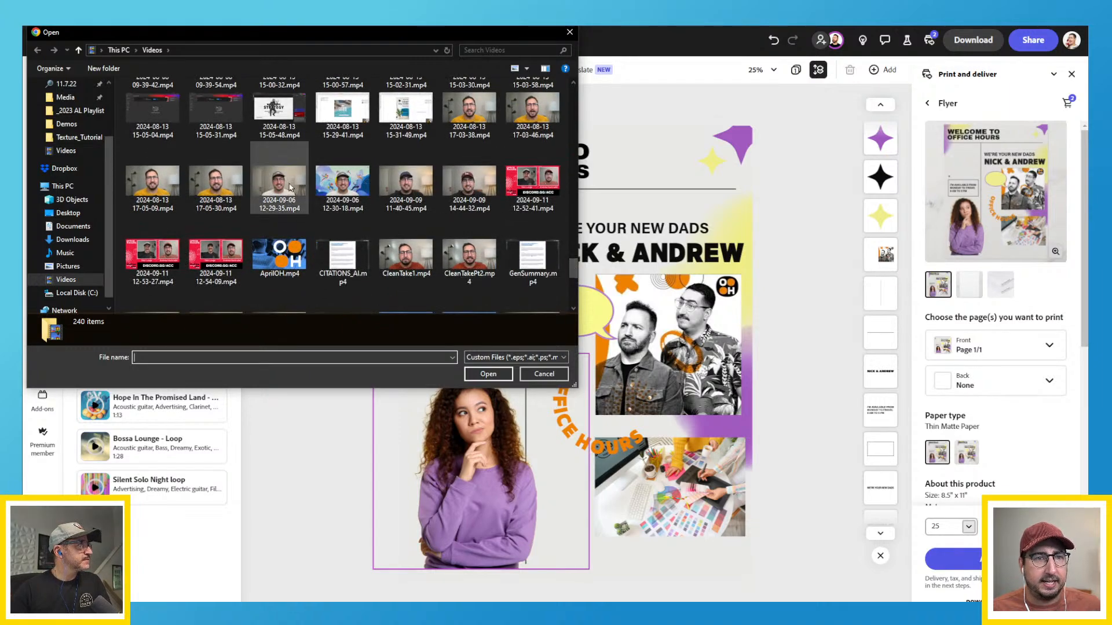
pyautogui.click(252, 186)
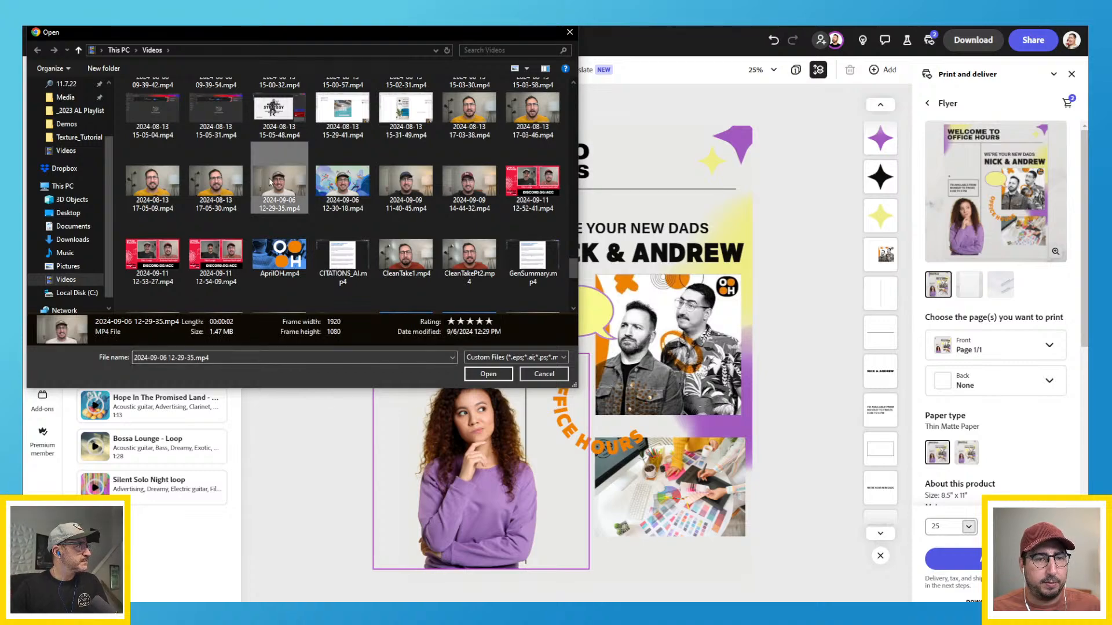
pyautogui.click(496, 378)
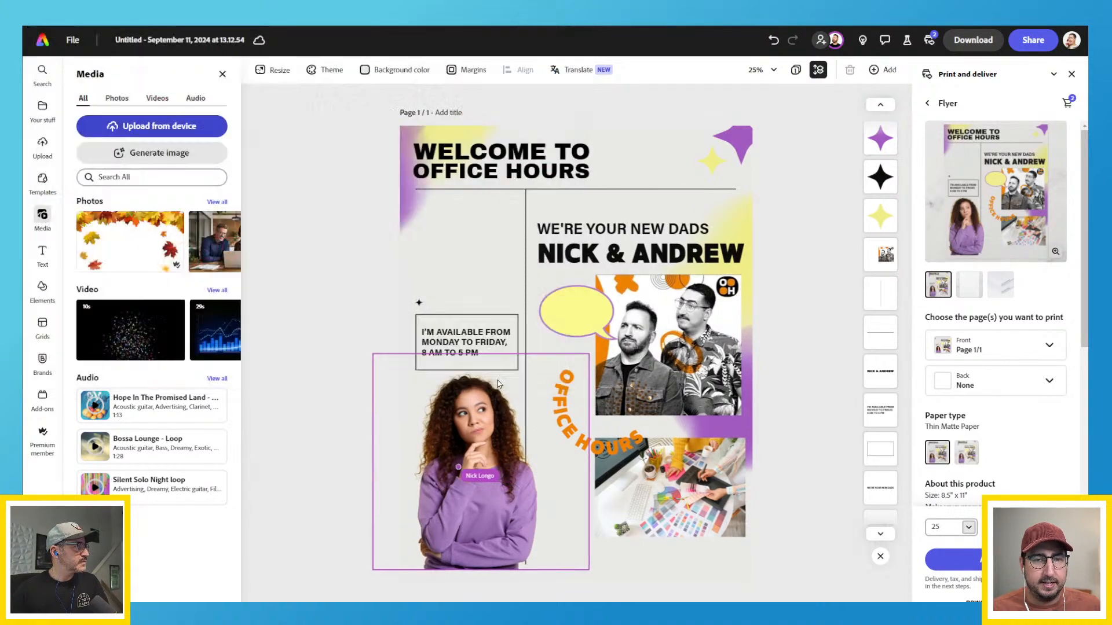
pyautogui.moveTo(604, 288); pyautogui.dragTo(810, 168)
pyautogui.moveTo(665, 202); pyautogui.dragTo(593, 209)
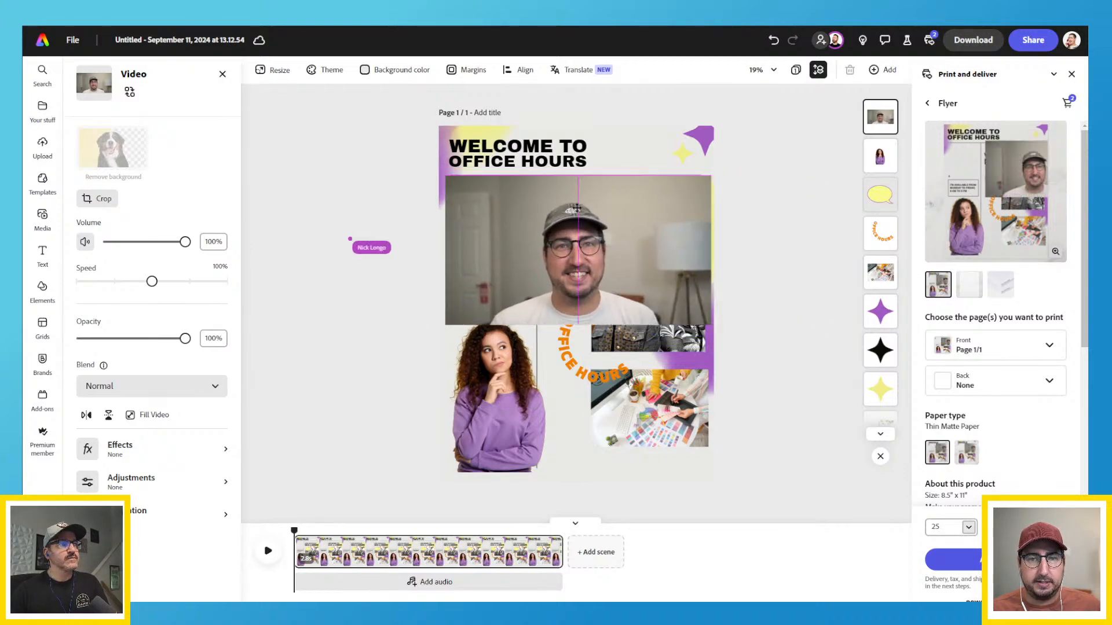
pyautogui.click(381, 173)
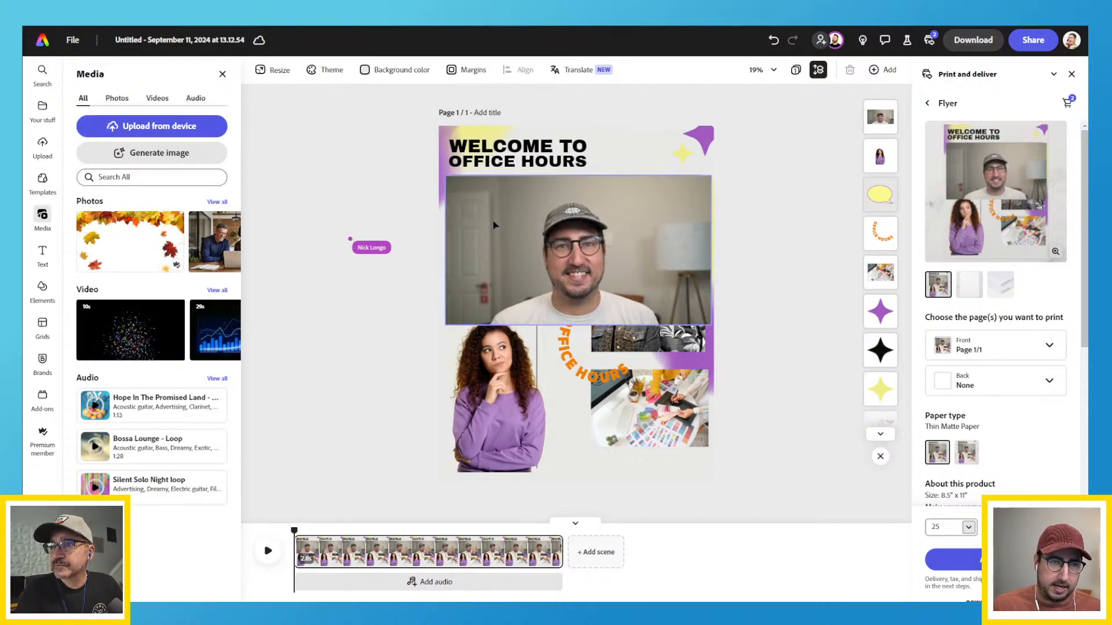
# Remove the video's background, then move the cutout to the flyer's bottom edge beside the woman and enlarge it slightly
pyautogui.click(493, 224)
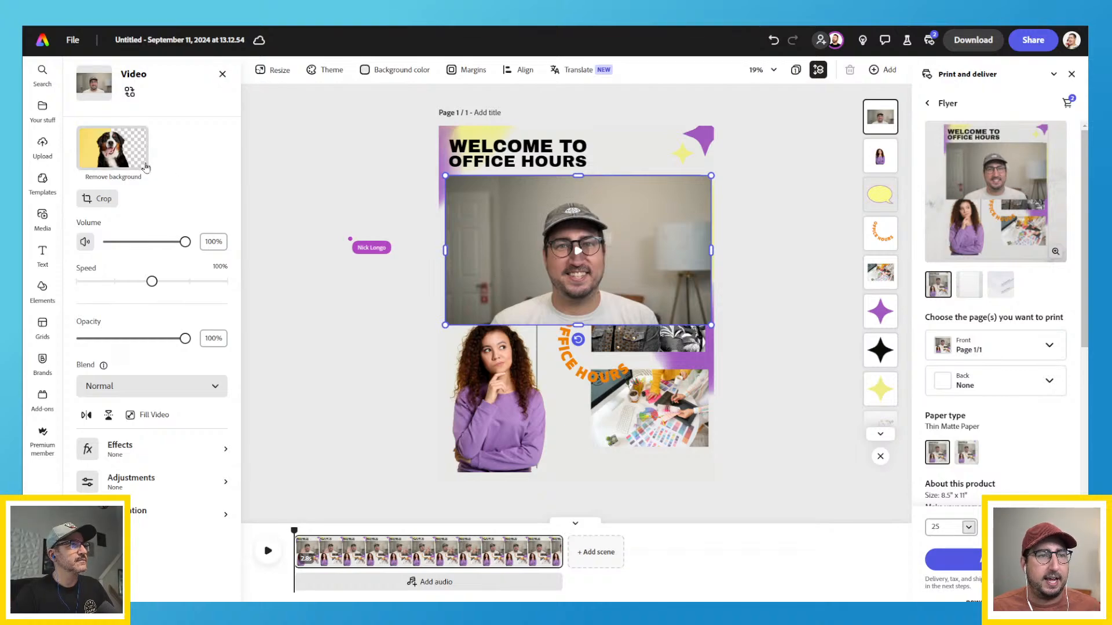
pyautogui.click(118, 166)
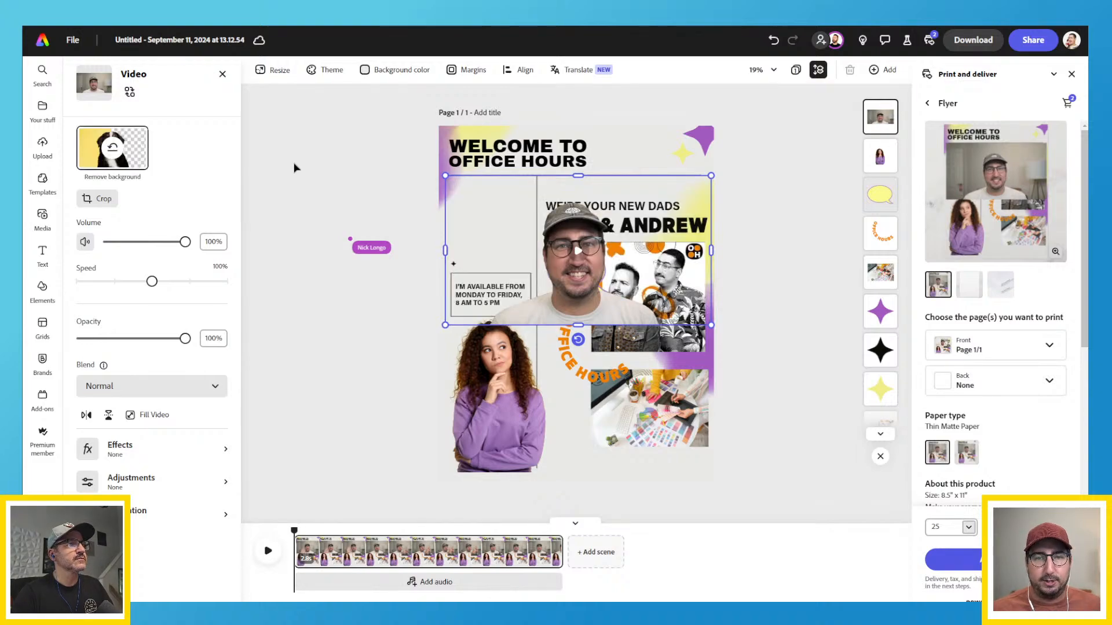
pyautogui.moveTo(600, 293); pyautogui.dragTo(590, 440)
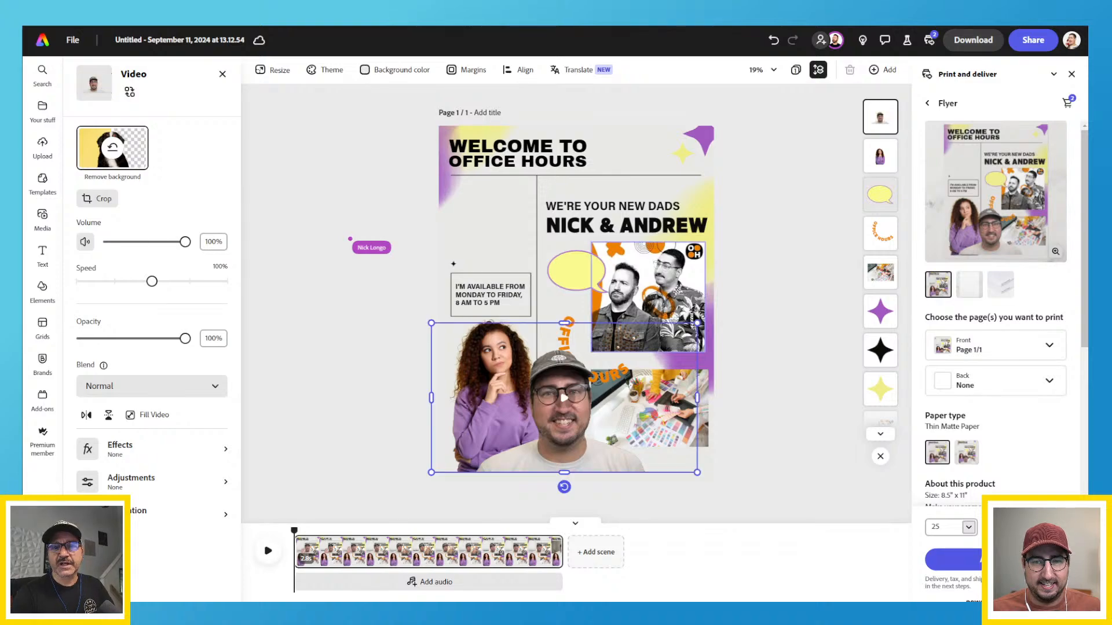
pyautogui.moveTo(697, 323); pyautogui.dragTo(739, 297)
pyautogui.moveTo(600, 373); pyautogui.dragTo(573, 374)
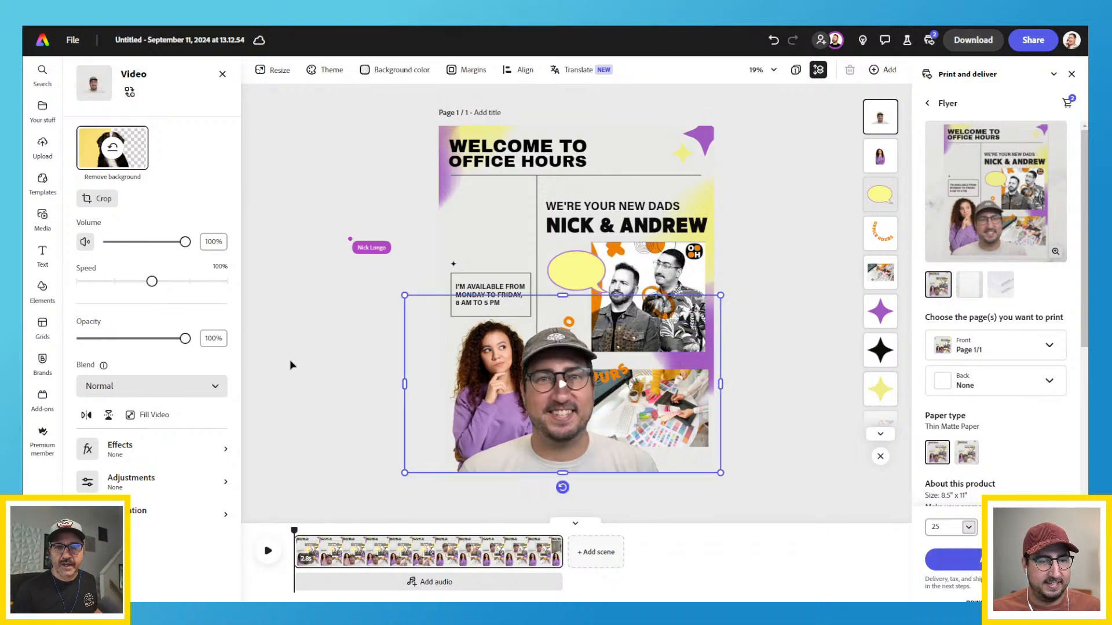
# Delete the woman's cutout, move the man's video cutout into its place at the flyer's lower-left corner, and preview the video
pyautogui.click(273, 553)
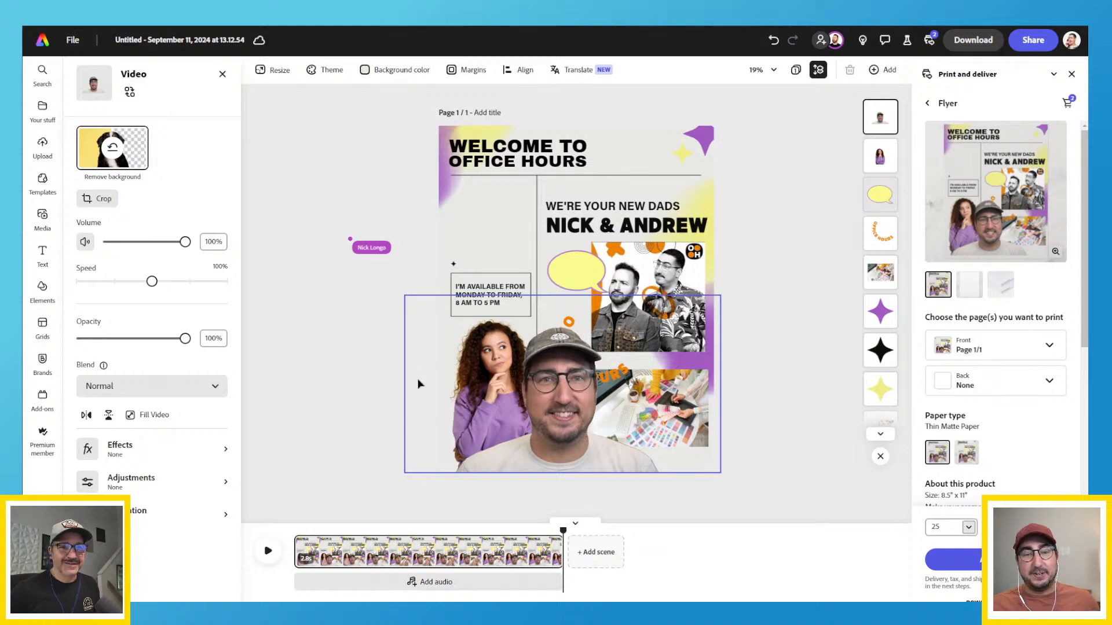
pyautogui.click(877, 157)
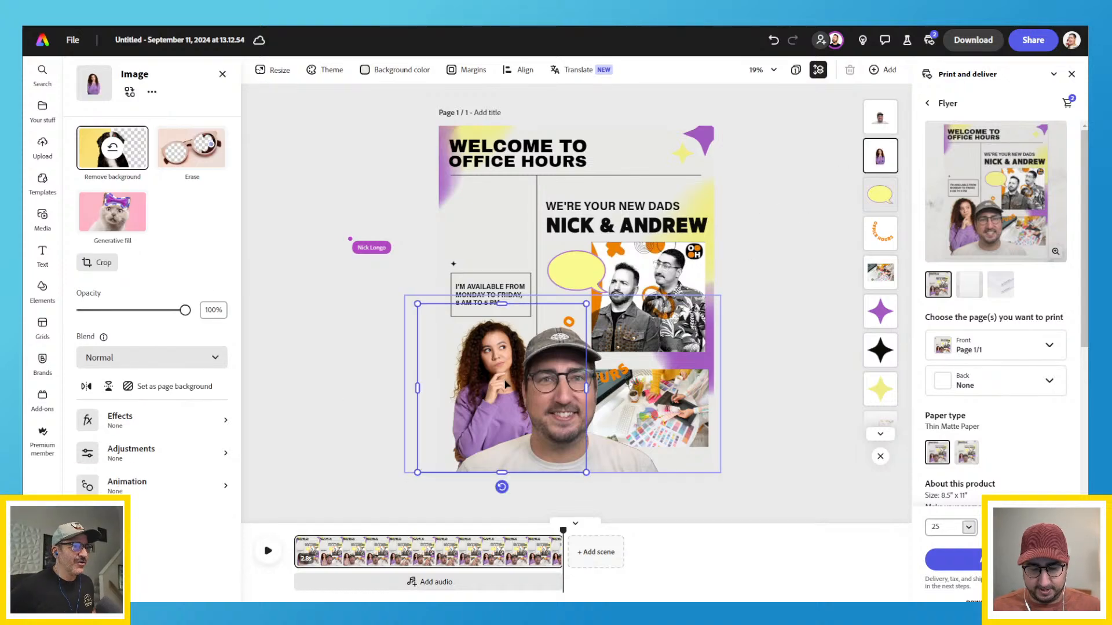
pyautogui.press('Delete')
pyautogui.moveTo(575, 445); pyautogui.dragTo(517, 440)
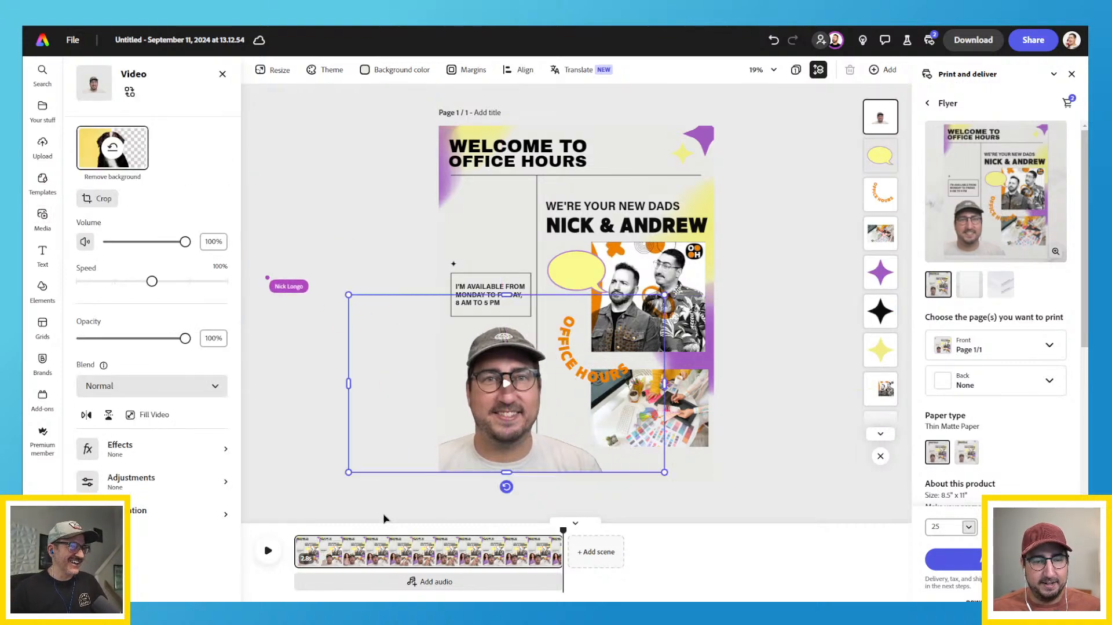
pyautogui.click(267, 553)
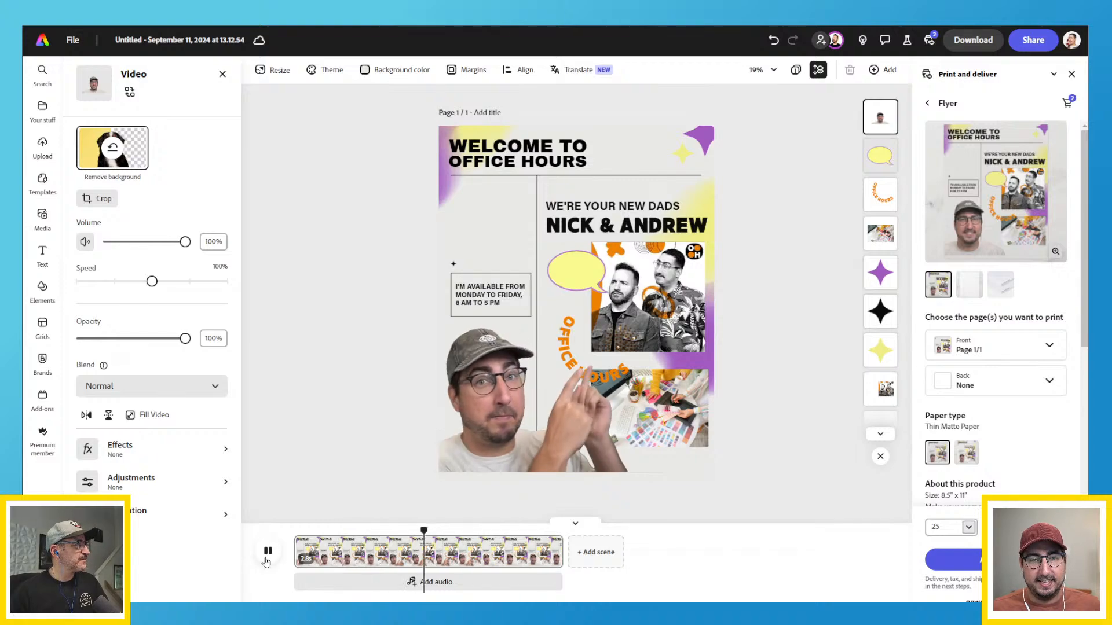
pyautogui.click(267, 553)
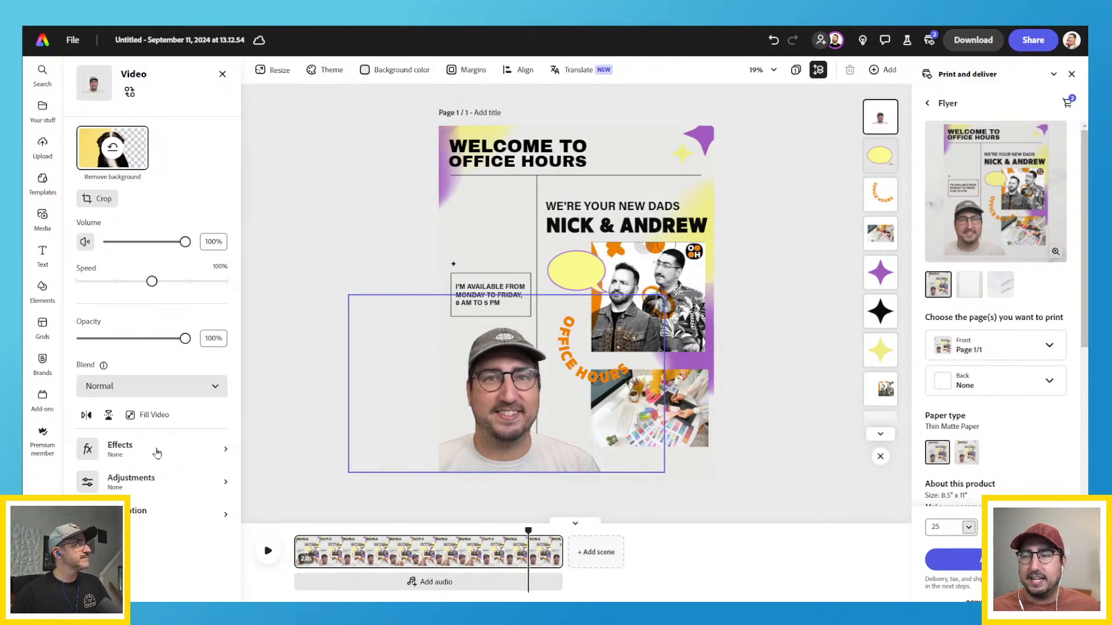
# Adjust the man's video cutout to contrast 30 and saturation 4
pyautogui.click(137, 488)
pyautogui.moveTo(136, 343); pyautogui.dragTo(173, 343)
pyautogui.moveTo(136, 150); pyautogui.dragTo(153, 151)
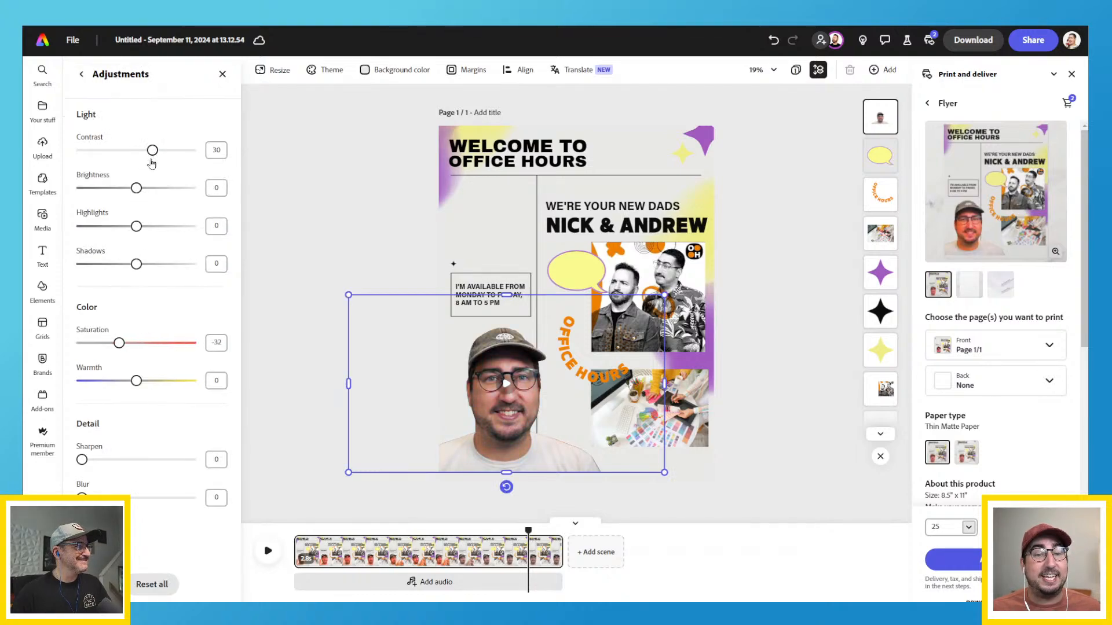
pyautogui.moveTo(118, 343); pyautogui.dragTo(82, 343)
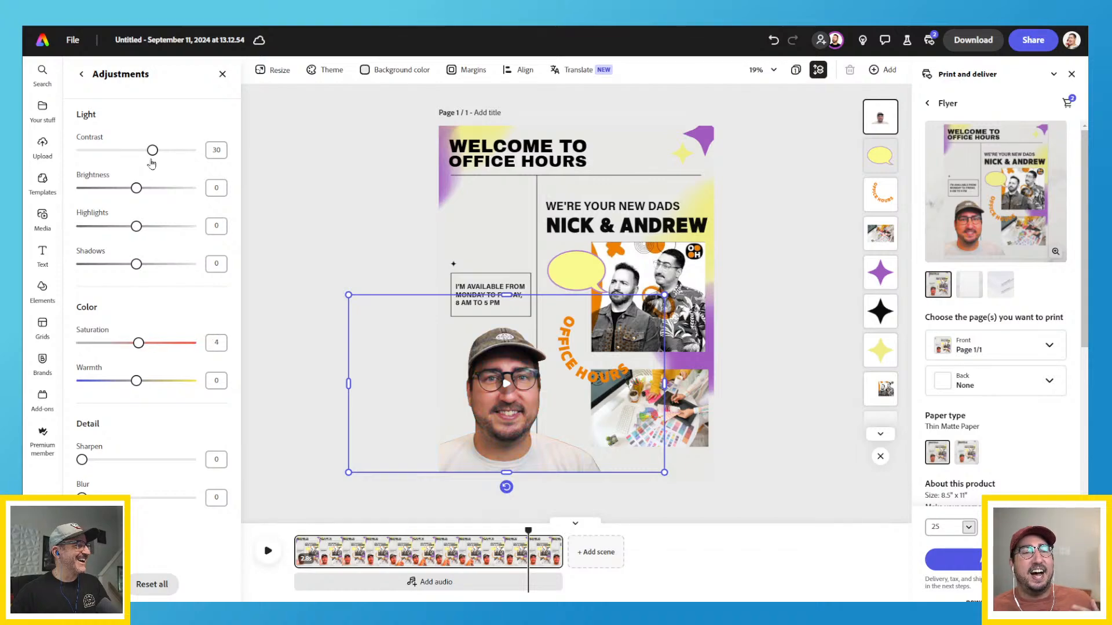
# Set the video's brightness to 14, highlights to 73, shadows to -27, warmth to 7 and sharpening to 20, and preview it
pyautogui.moveTo(136, 381)
pyautogui.mouseDown()
pyautogui.moveTo(81, 380)
pyautogui.moveTo(146, 380)
pyautogui.mouseUp()
pyautogui.moveTo(149, 188); pyautogui.dragTo(181, 227)
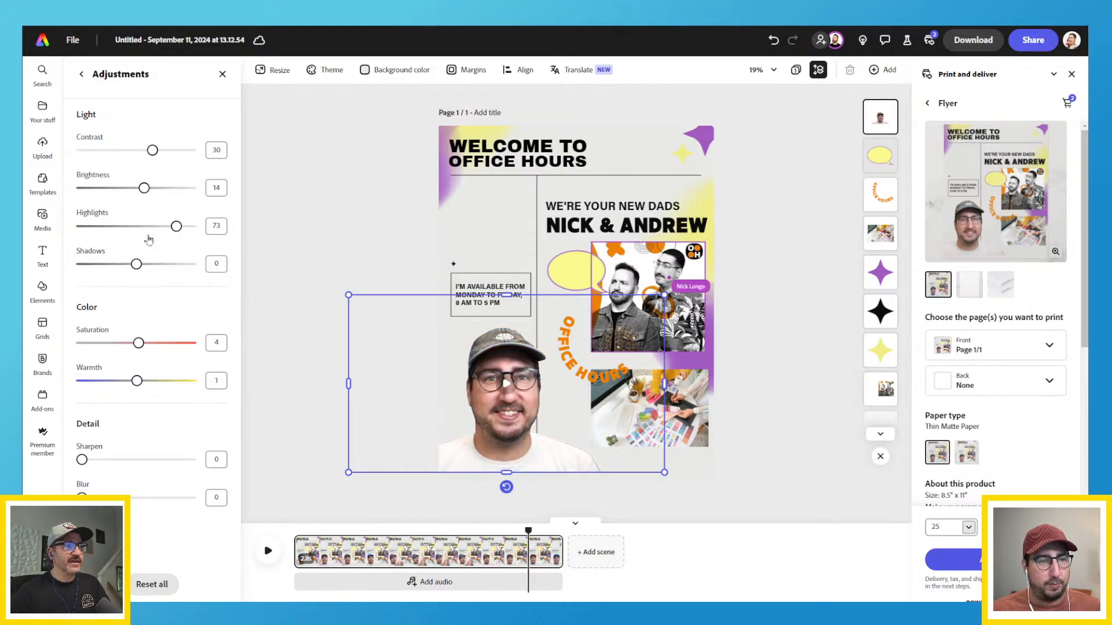
pyautogui.moveTo(136, 264); pyautogui.dragTo(121, 266)
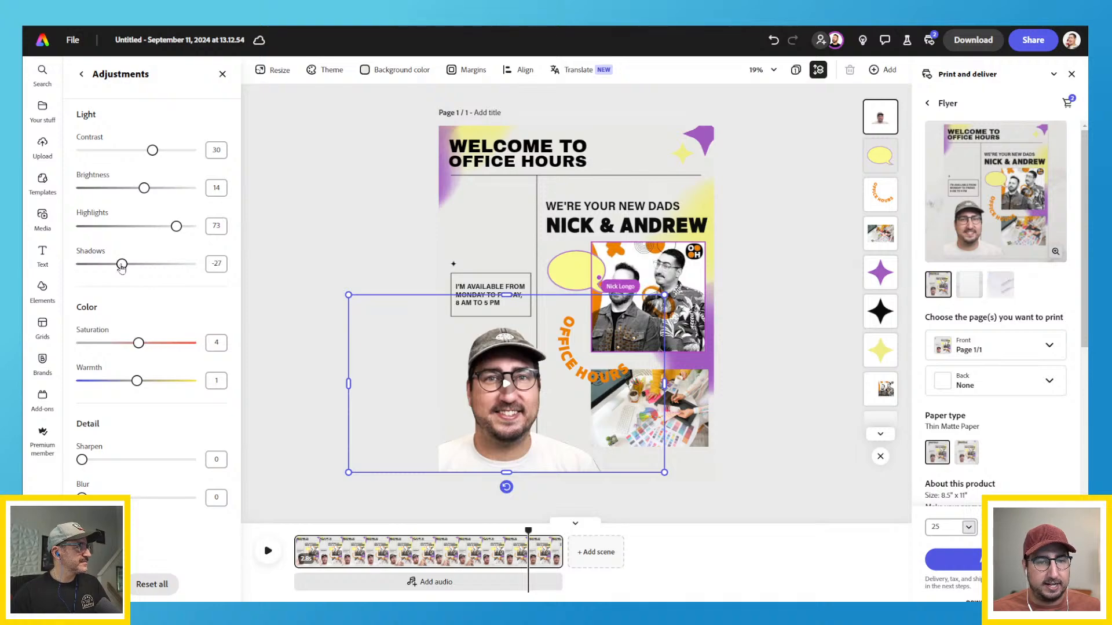
pyautogui.moveTo(136, 381); pyautogui.dragTo(144, 381)
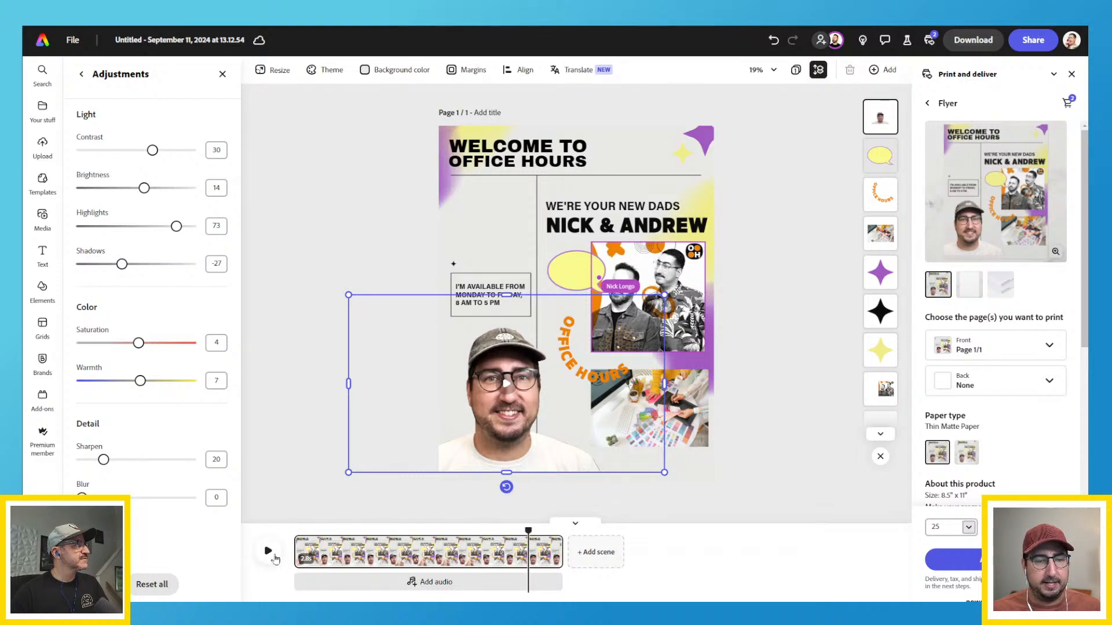
pyautogui.click(269, 552)
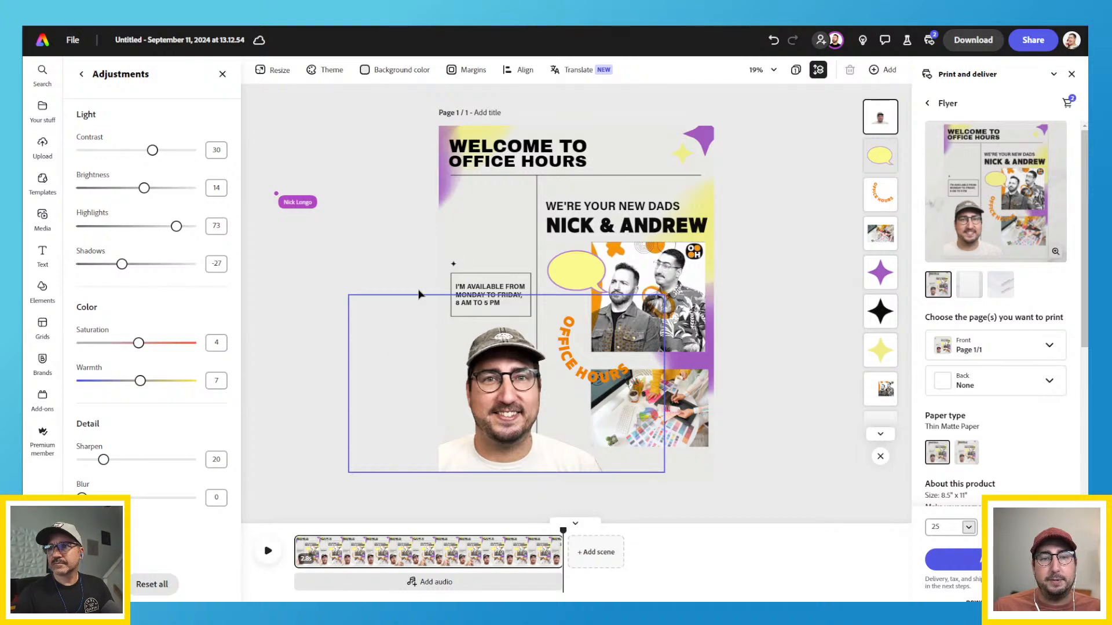
pyautogui.click(403, 264)
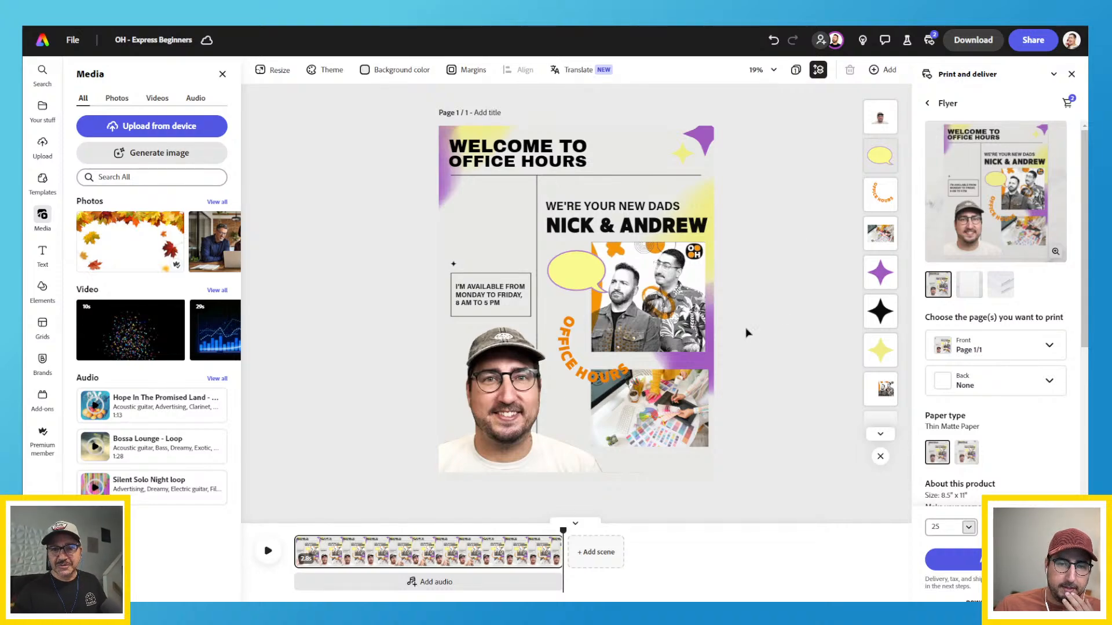
# Give the man's video cutout a Drift in animation that starts outside the page, and preview it
pyautogui.click(505, 398)
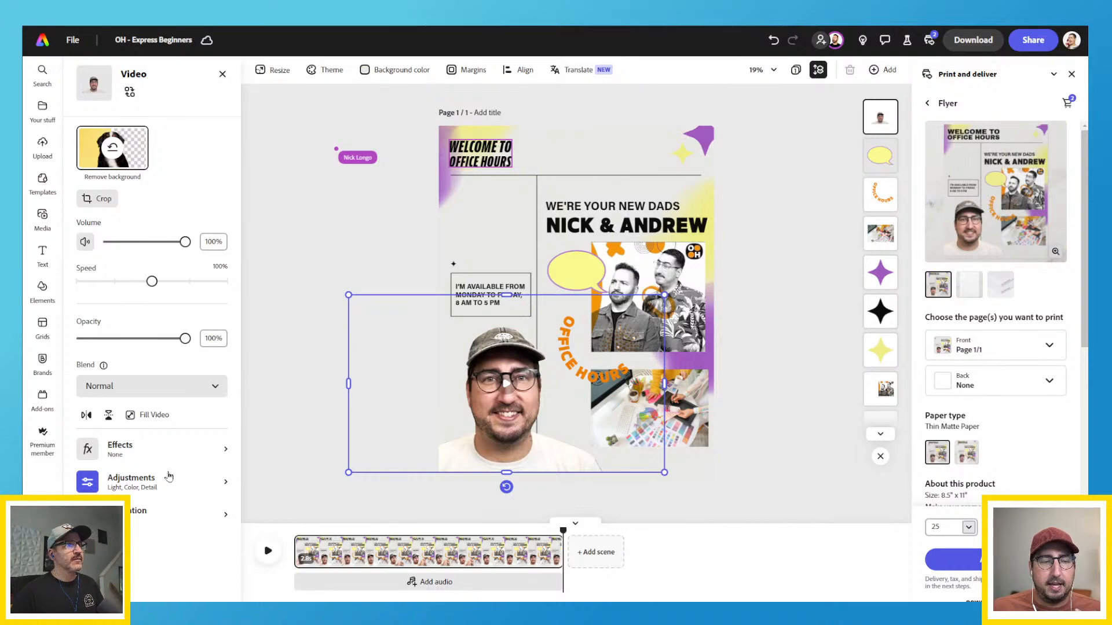
pyautogui.click(140, 515)
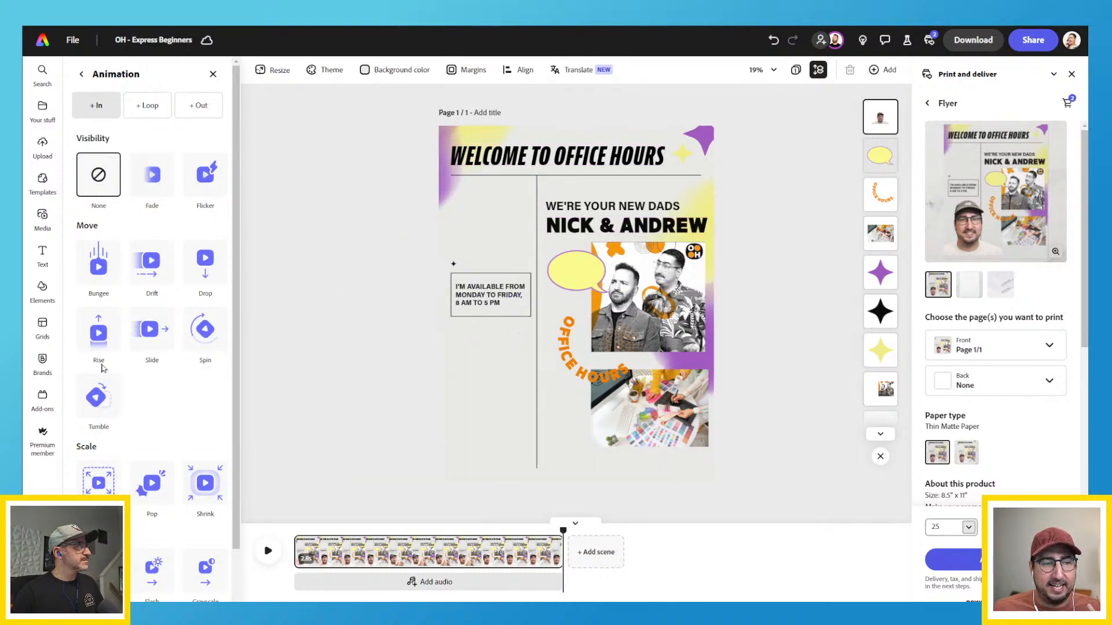
pyautogui.scroll(-2, 164, 377)
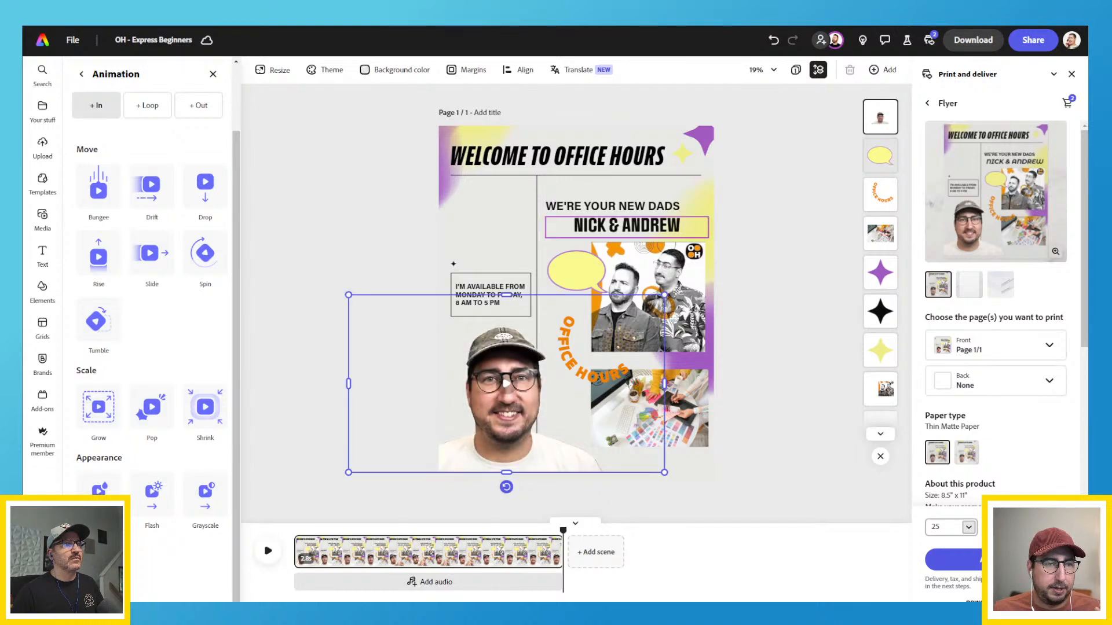
pyautogui.scroll(2, 161, 323)
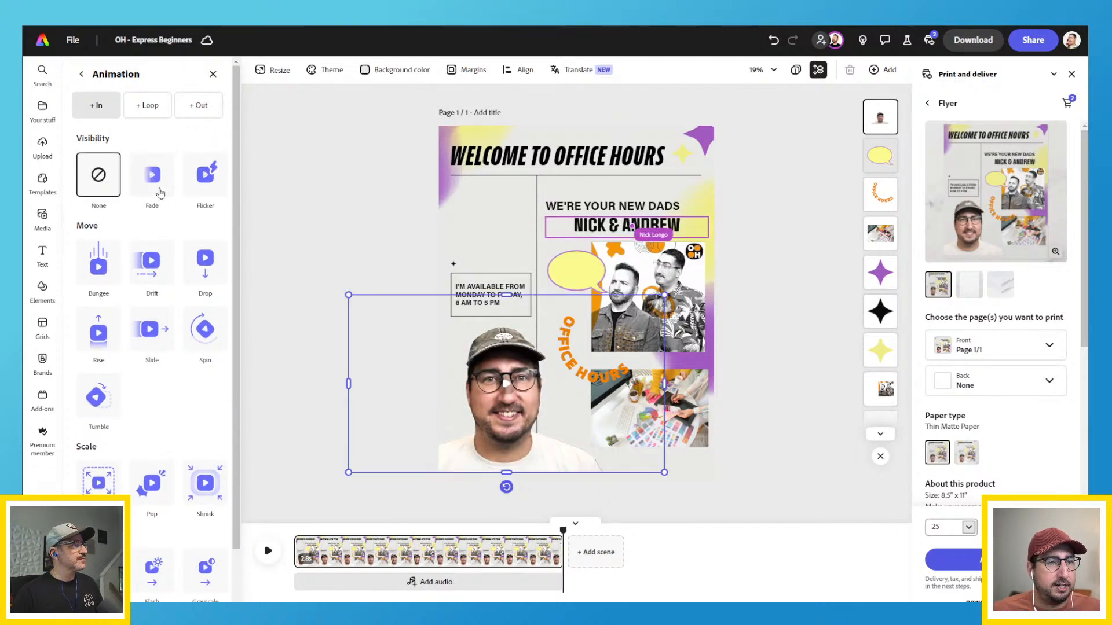
pyautogui.click(151, 263)
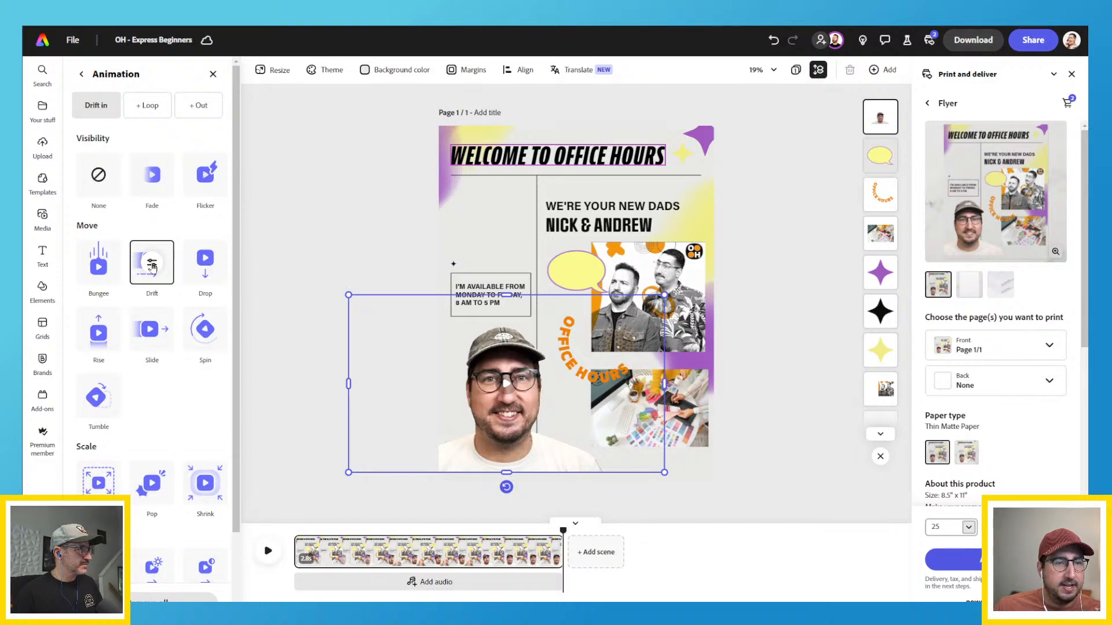
pyautogui.click(152, 266)
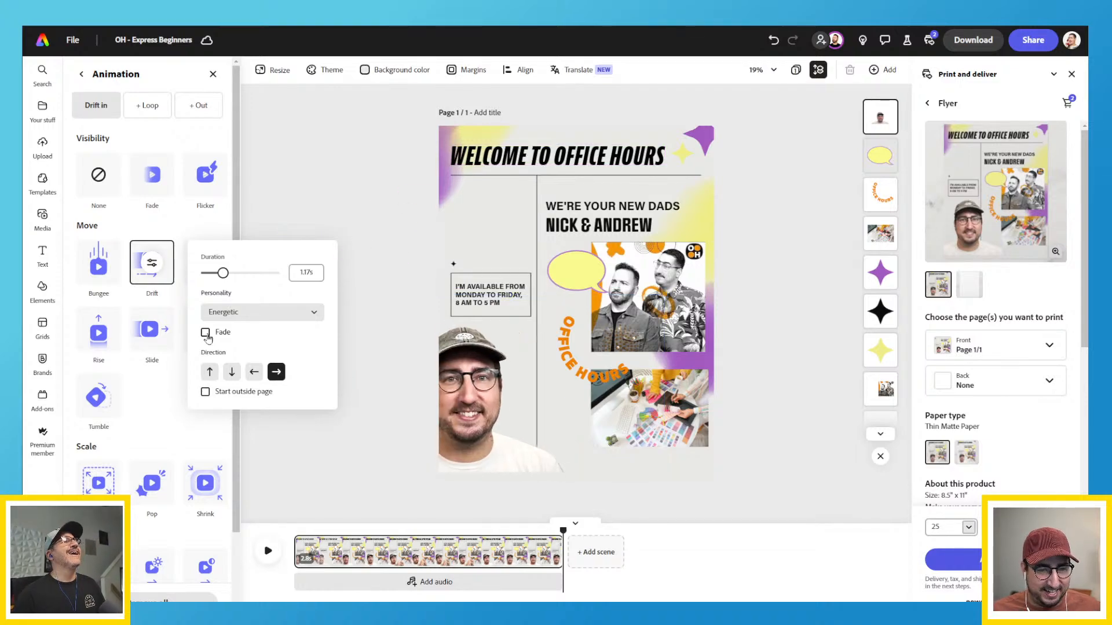
pyautogui.click(241, 393)
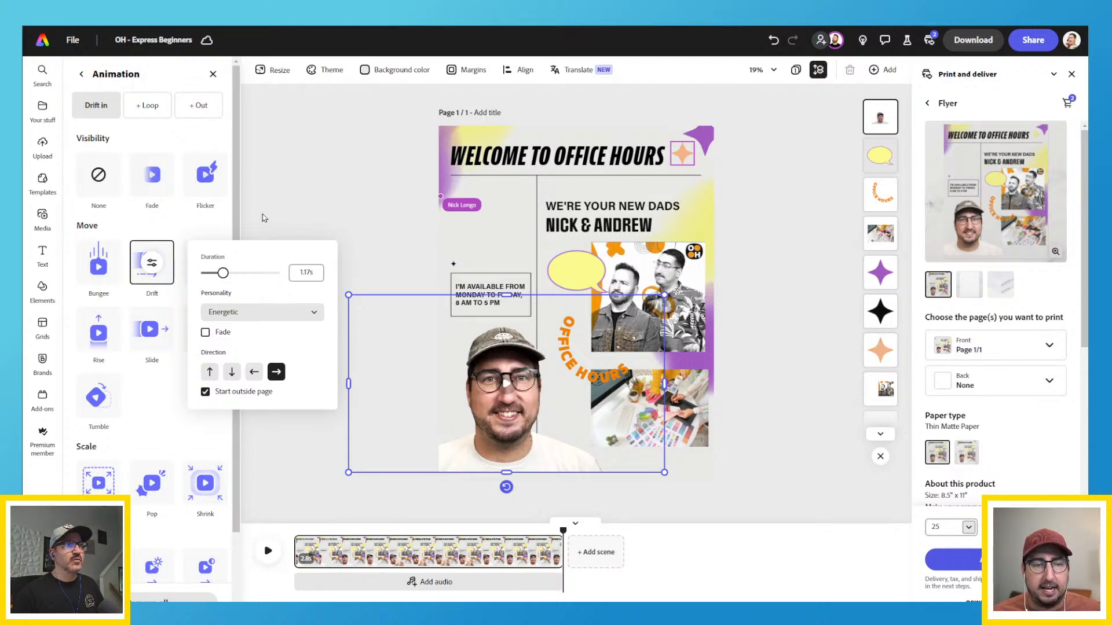
pyautogui.click(265, 219)
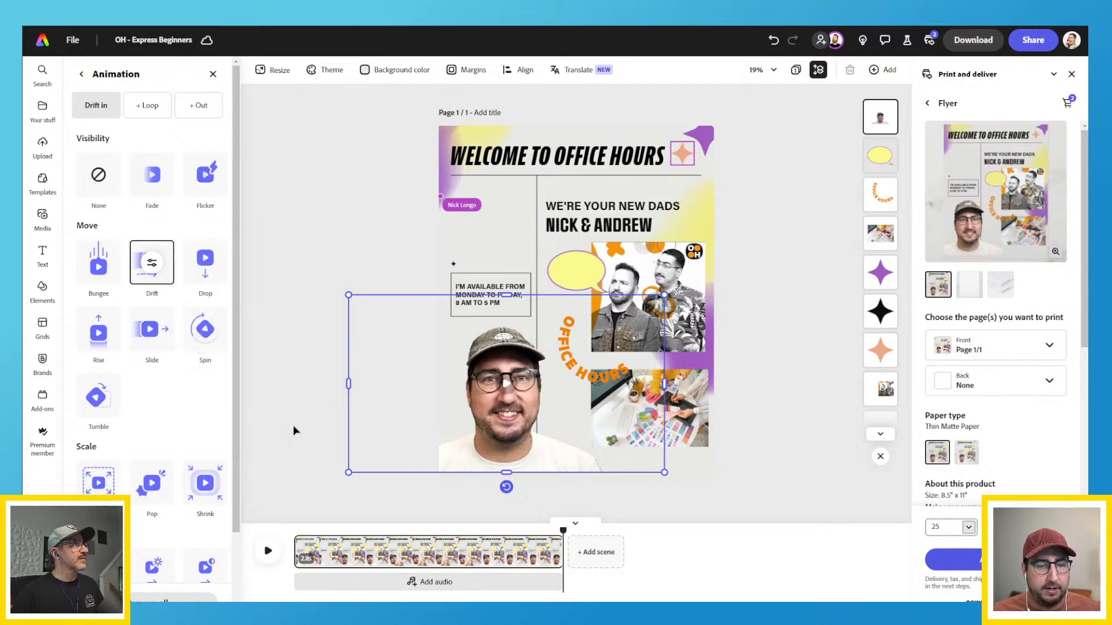
pyautogui.click(269, 549)
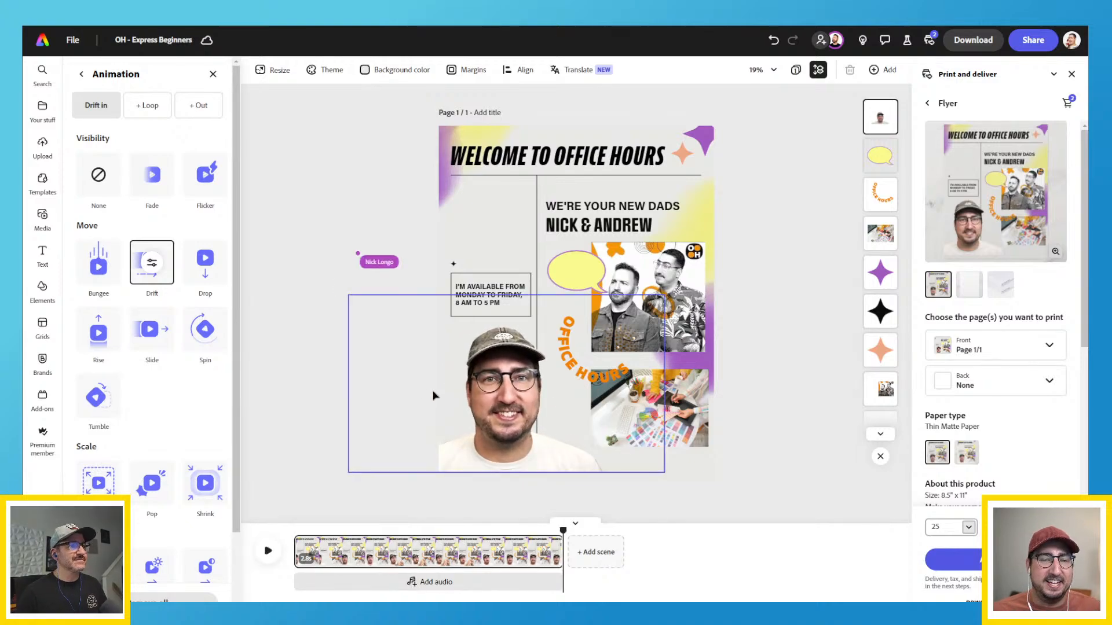
# Add a Drift out animation that ends outside the page to the video cutout, and replay the timeline to check it
pyautogui.click(200, 110)
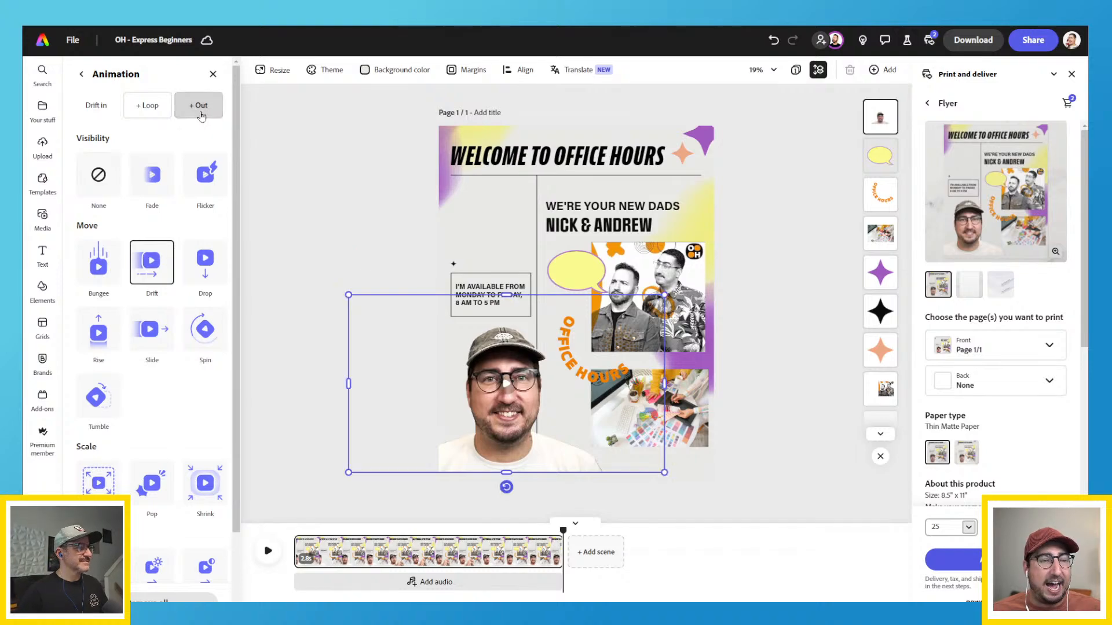
pyautogui.click(161, 269)
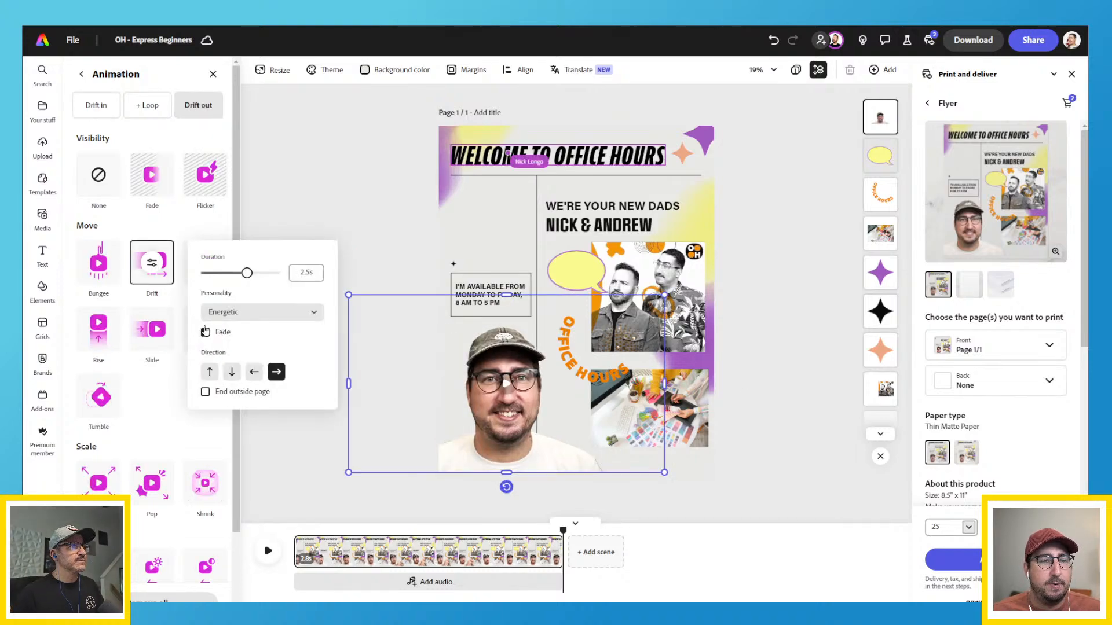
pyautogui.click(206, 392)
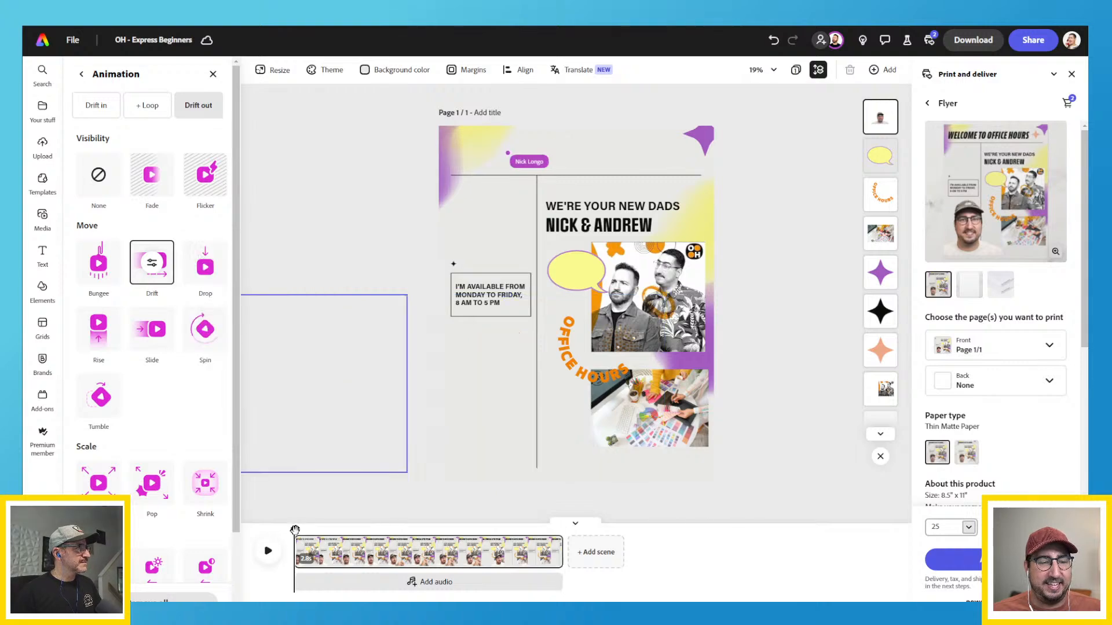
pyautogui.click(267, 550)
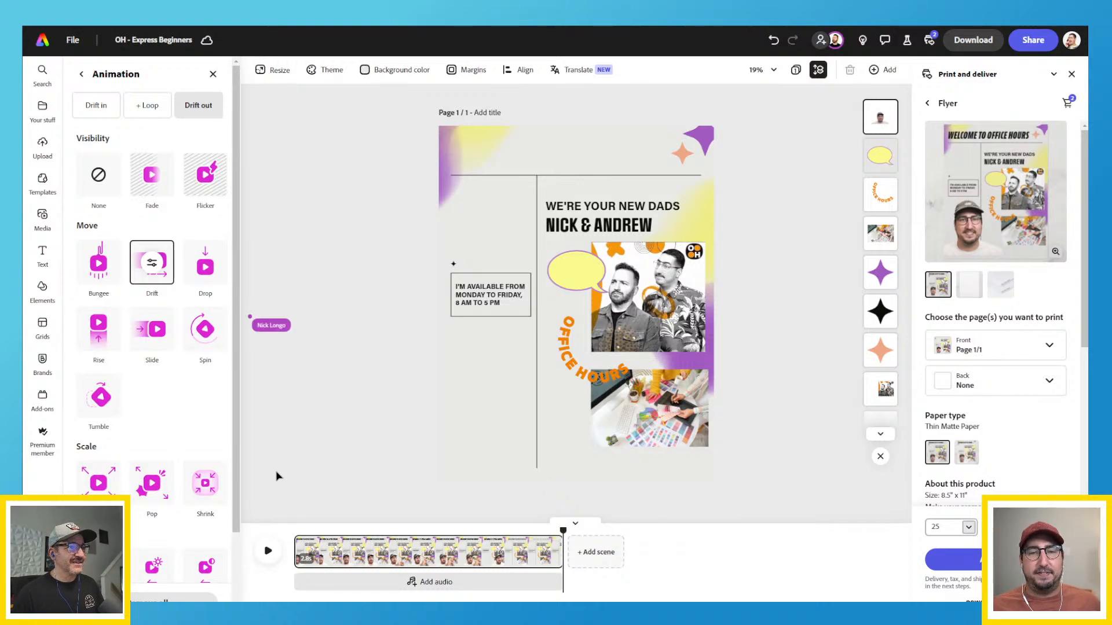
pyautogui.click(409, 547)
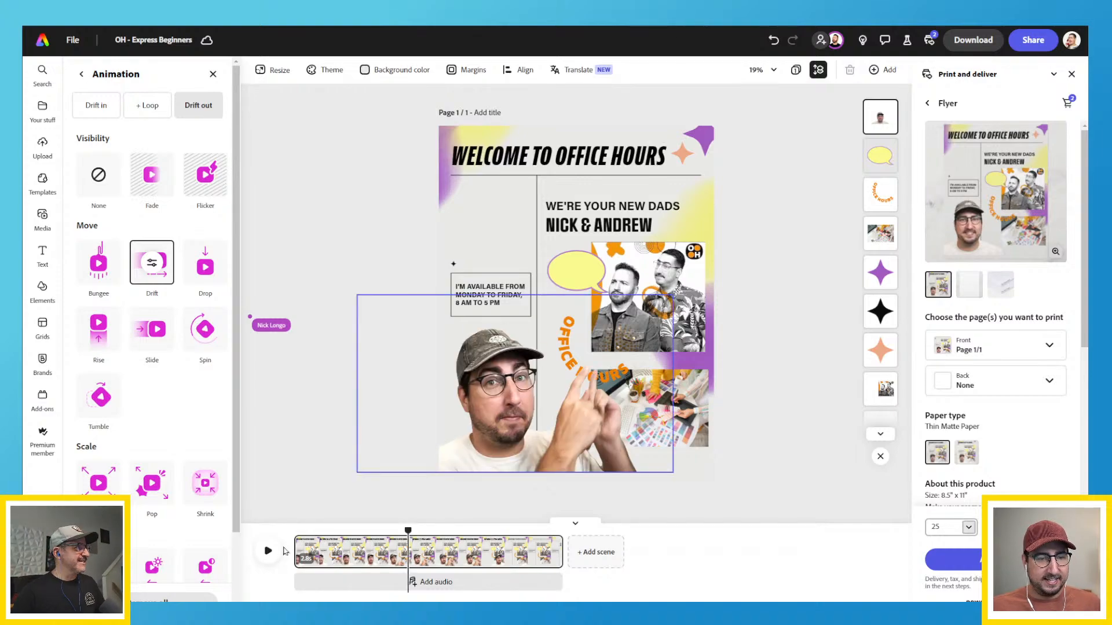
pyautogui.click(268, 550)
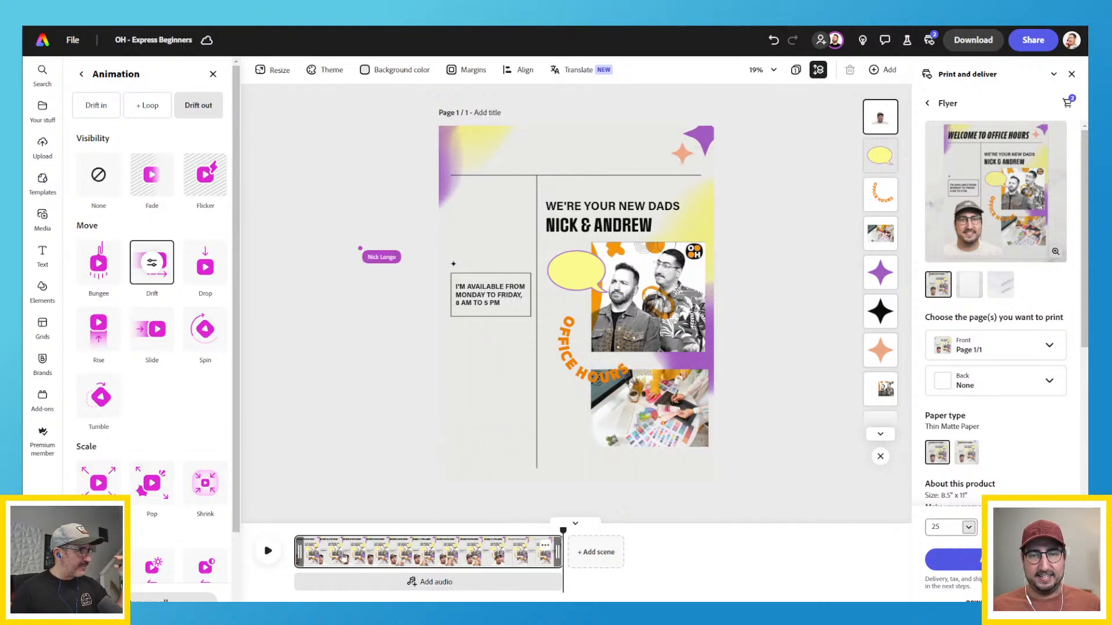
pyautogui.moveTo(358, 540)
pyautogui.mouseDown()
pyautogui.moveTo(365, 528)
pyautogui.moveTo(563, 528)
pyautogui.moveTo(335, 528)
pyautogui.moveTo(521, 528)
pyautogui.moveTo(351, 530)
pyautogui.mouseUp()
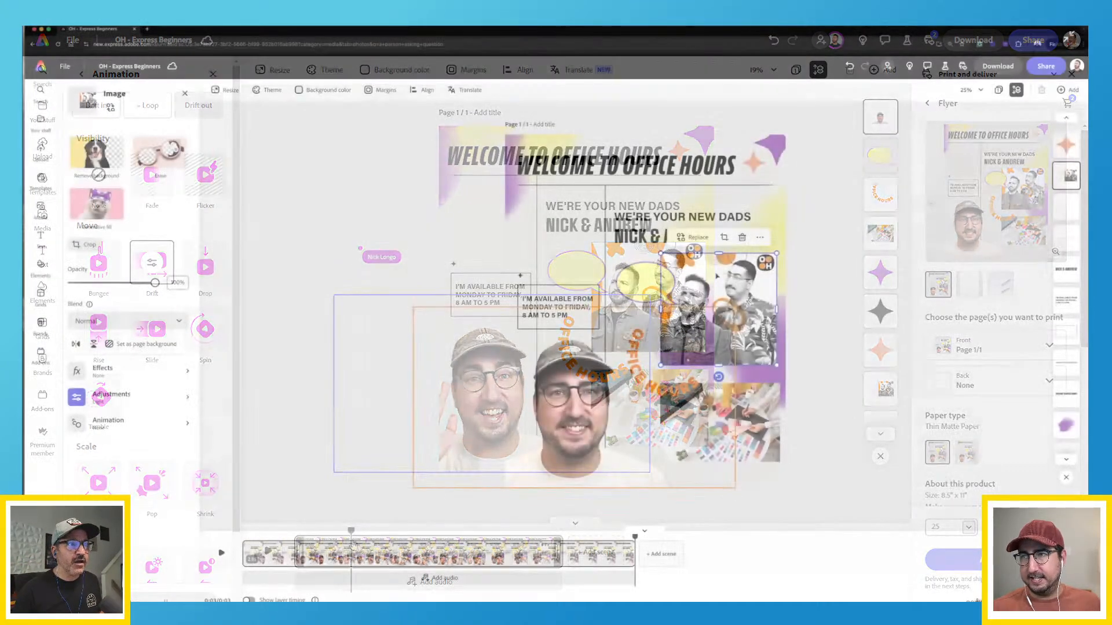
# Open the black-and-white photo of the two men for cropping and extend its left crop edge slightly outward
pyautogui.doubleClick(717, 276)
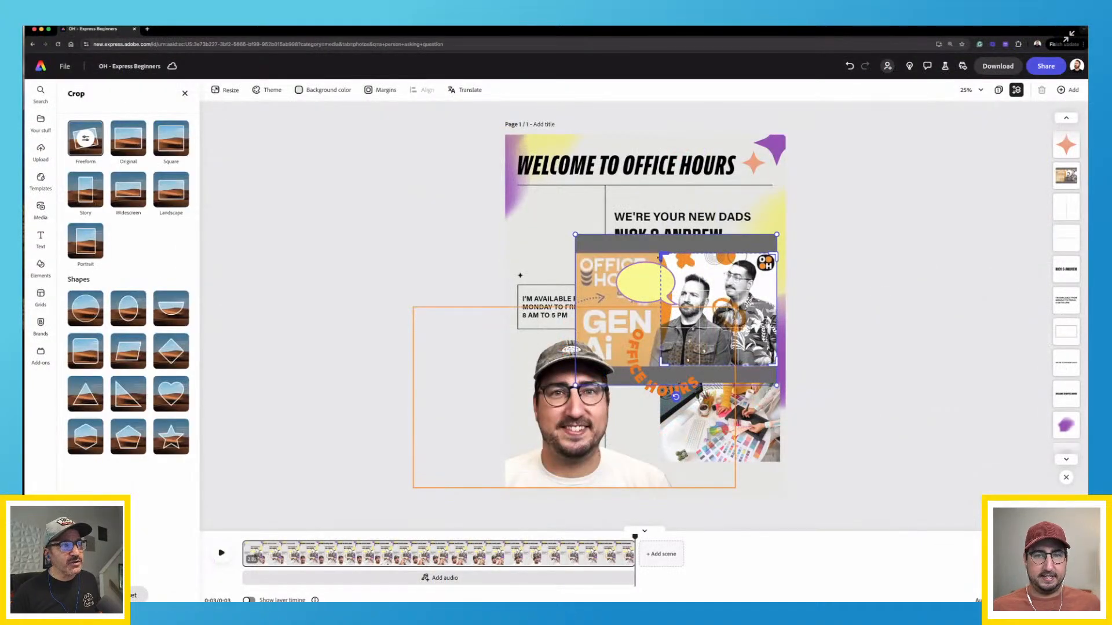
pyautogui.moveTo(663, 256)
pyautogui.mouseDown()
pyautogui.moveTo(602, 256)
pyautogui.moveTo(655, 255)
pyautogui.mouseUp()
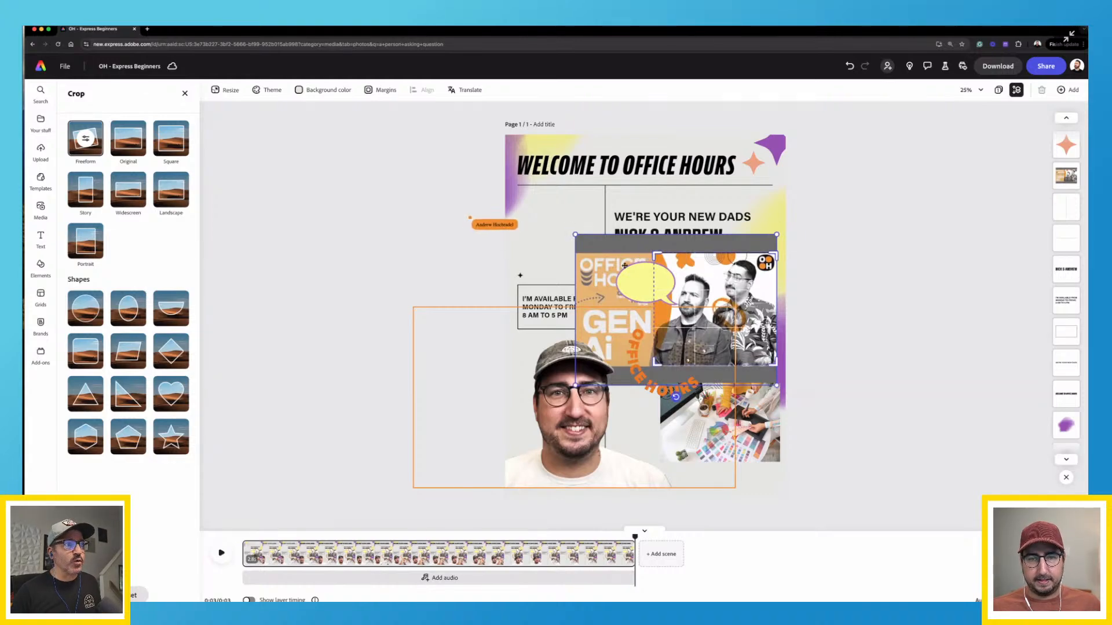
# Extend the crop of the two-person photo slightly so more of its orange side shows, and apply the crop
pyautogui.moveTo(657, 257); pyautogui.dragTo(601, 273)
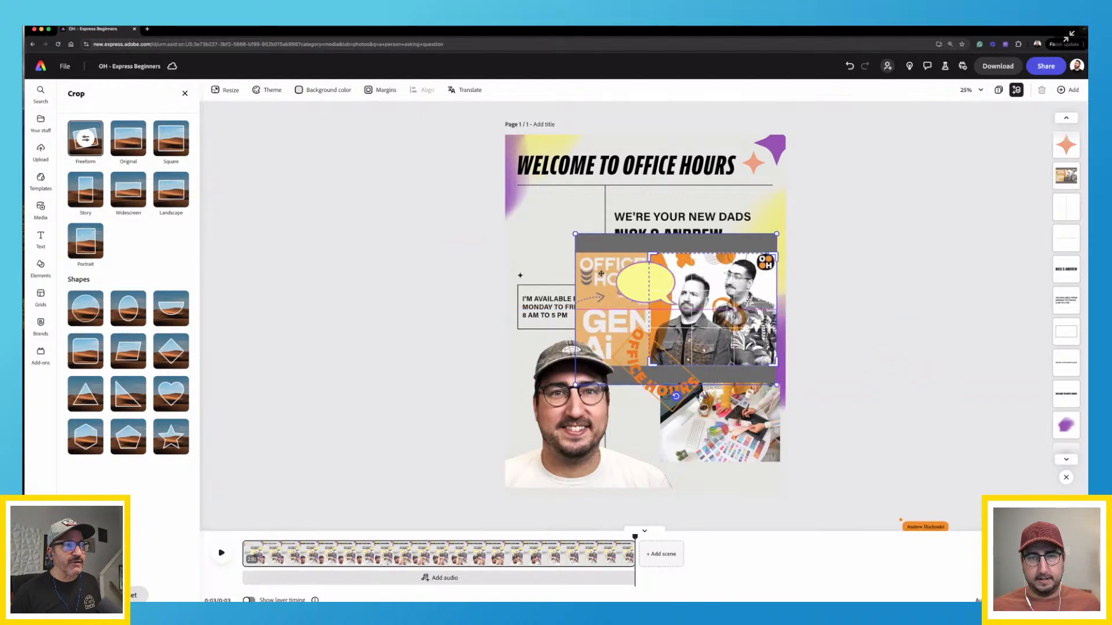
pyautogui.click(880, 258)
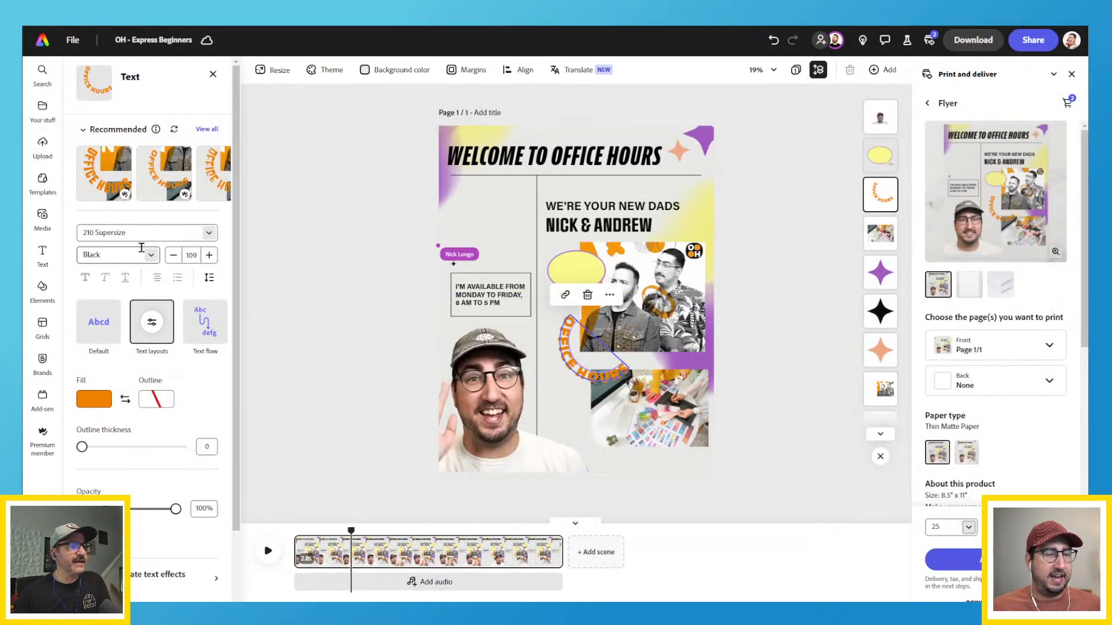
# Exit full screen and resize the browser window so all settings of the curved OFFICE HOURS text are reachable
pyautogui.scroll(-2, 147, 461)
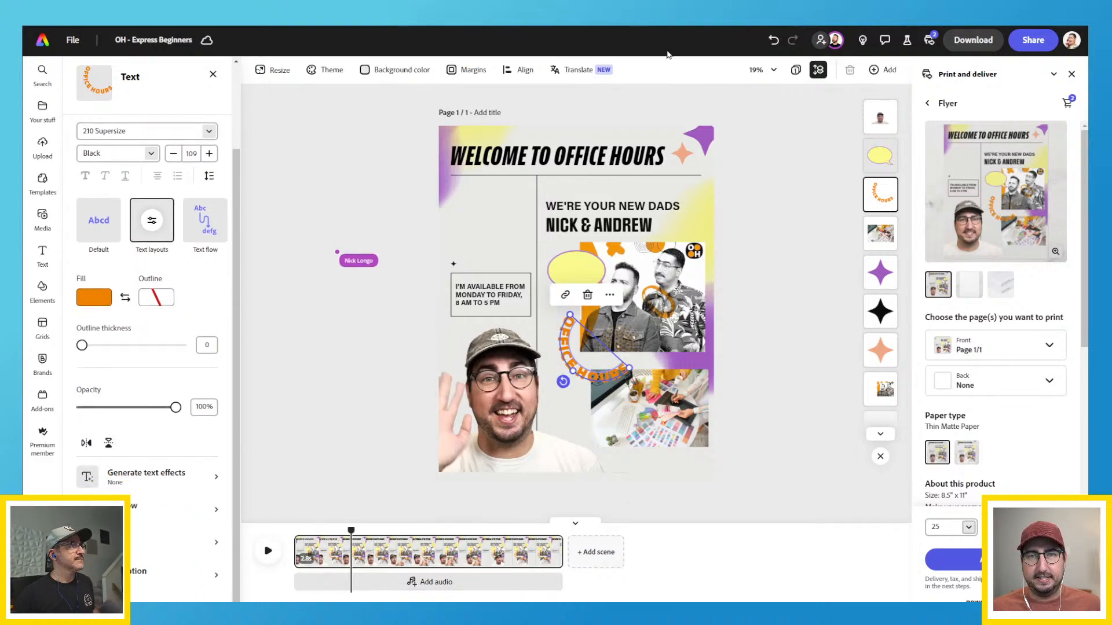
pyautogui.press('F11')
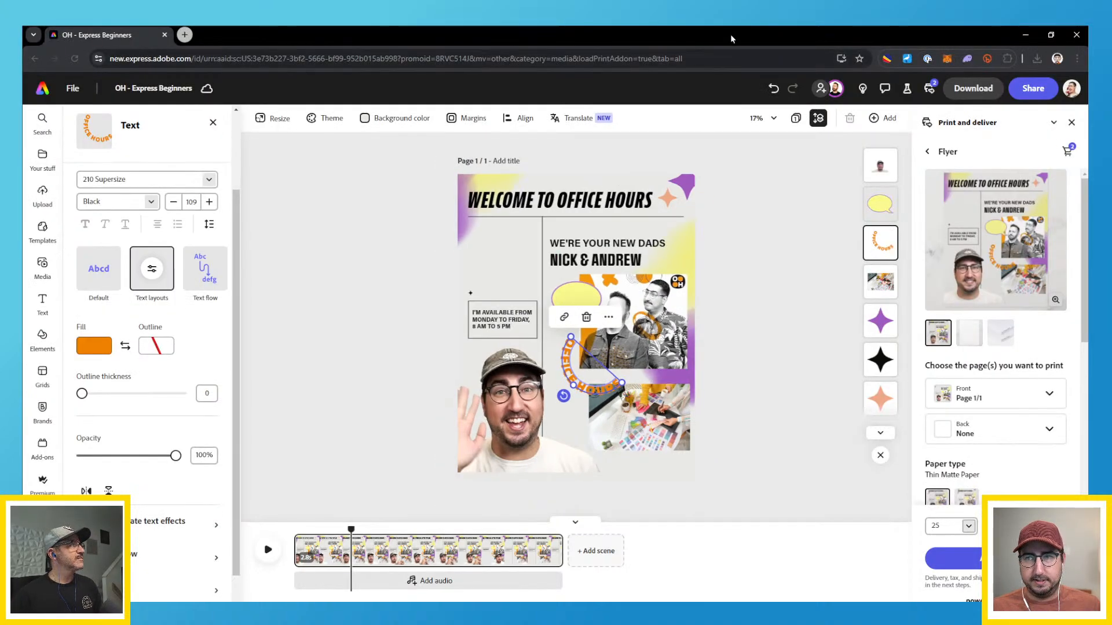
pyautogui.moveTo(731, 33); pyautogui.dragTo(212, 43)
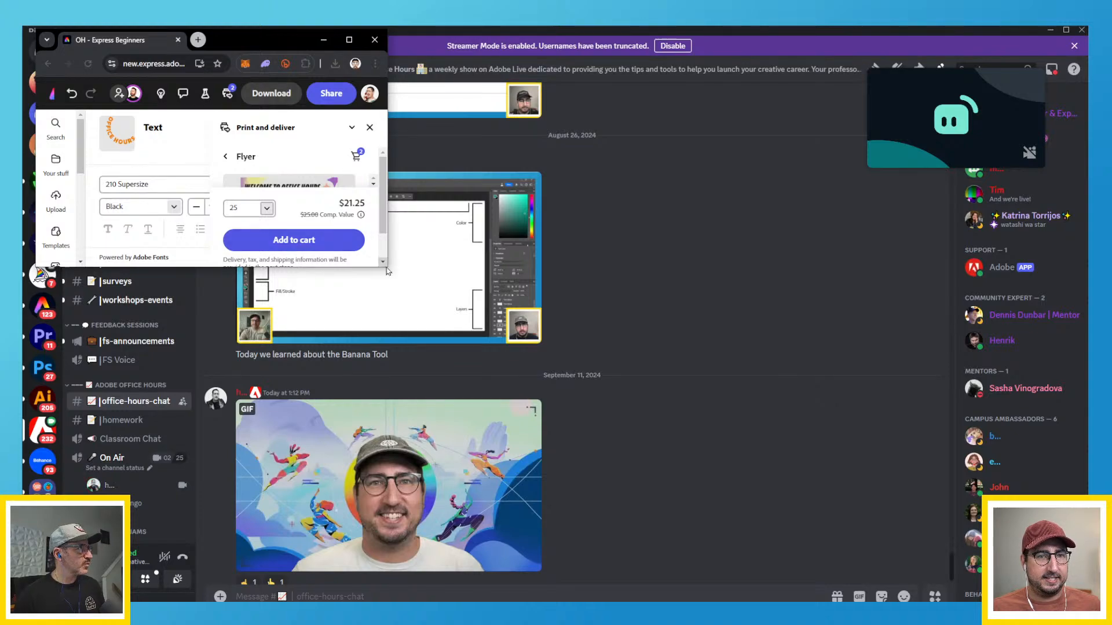
pyautogui.moveTo(386, 268); pyautogui.dragTo(1000, 562)
pyautogui.scroll(-2, 162, 486)
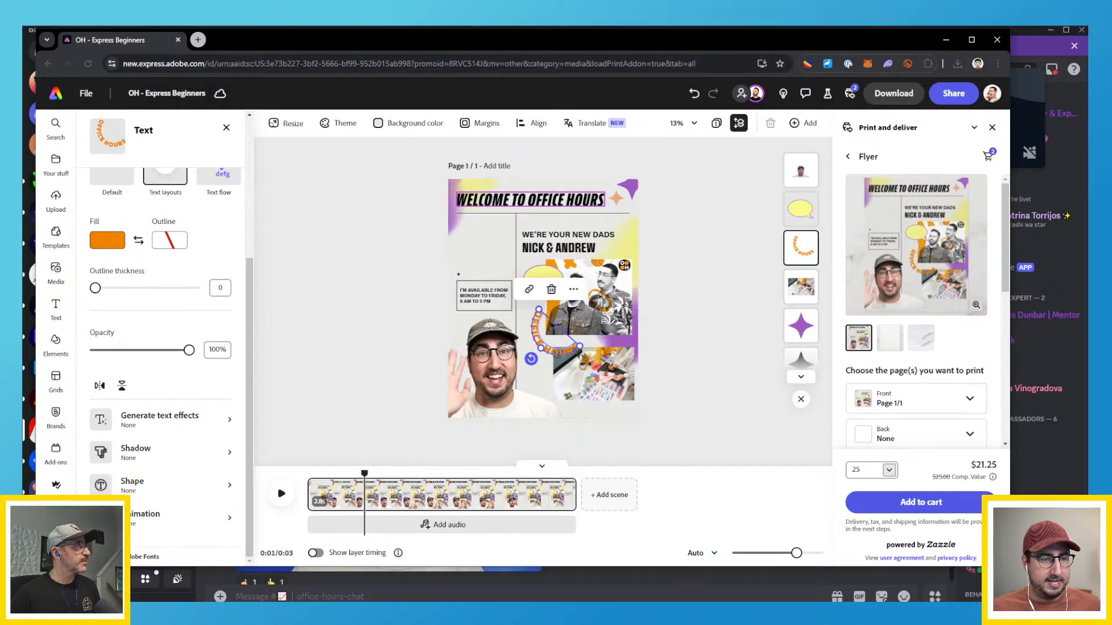
pyautogui.moveTo(36, 566); pyautogui.dragTo(139, 576)
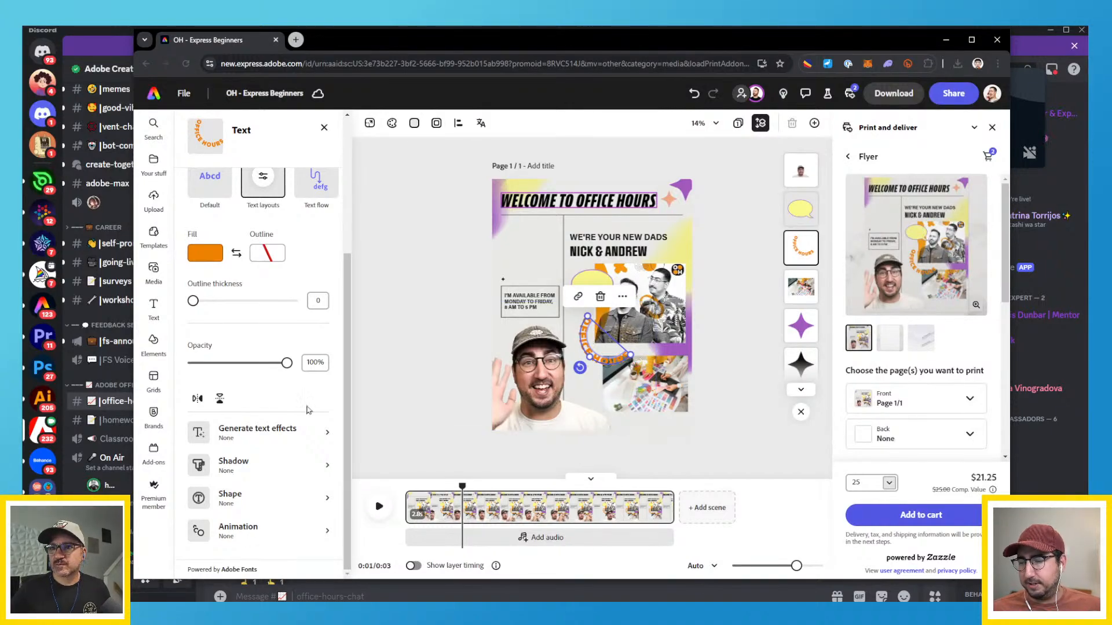
# Animate the curved OFFICE HOURS text with a Tumble entrance, a Spin loop and a Tumble exit
pyautogui.click(225, 528)
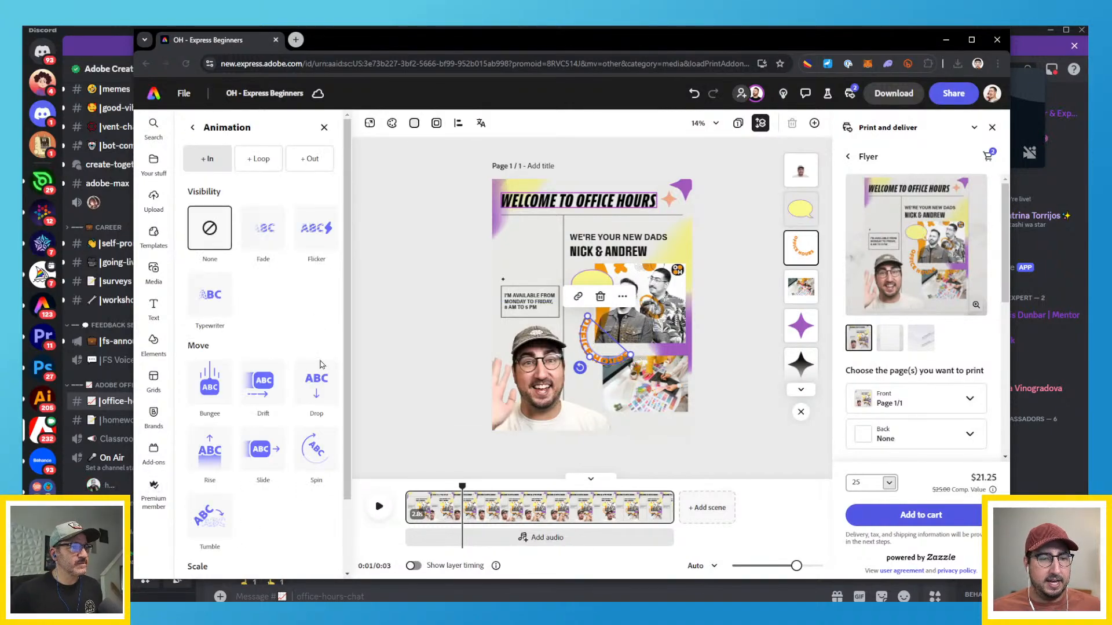
pyautogui.click(326, 458)
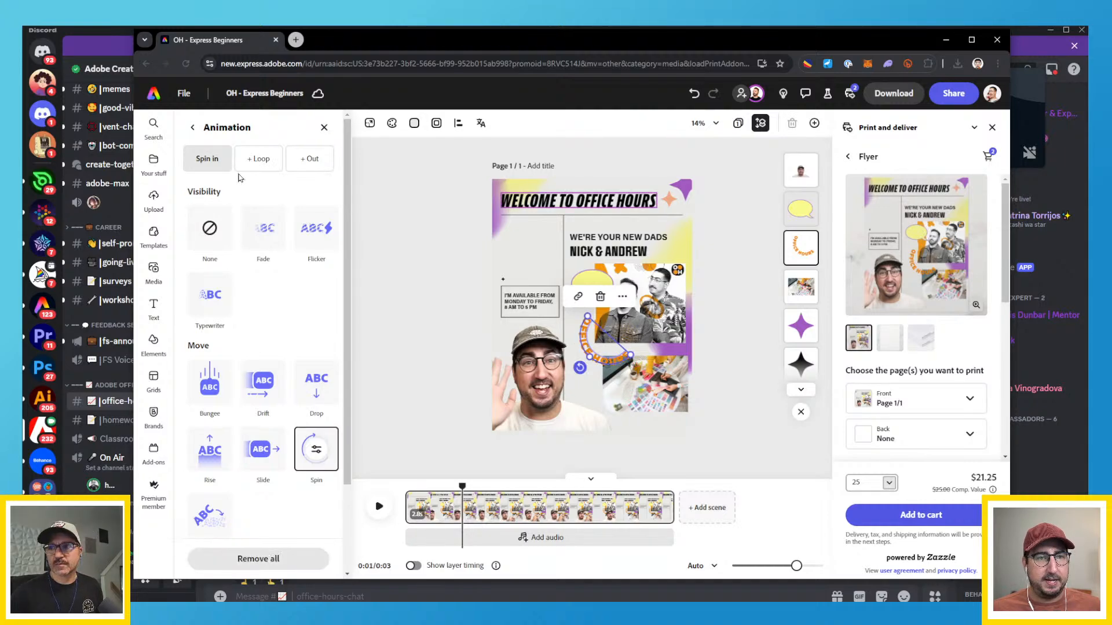
pyautogui.click(263, 159)
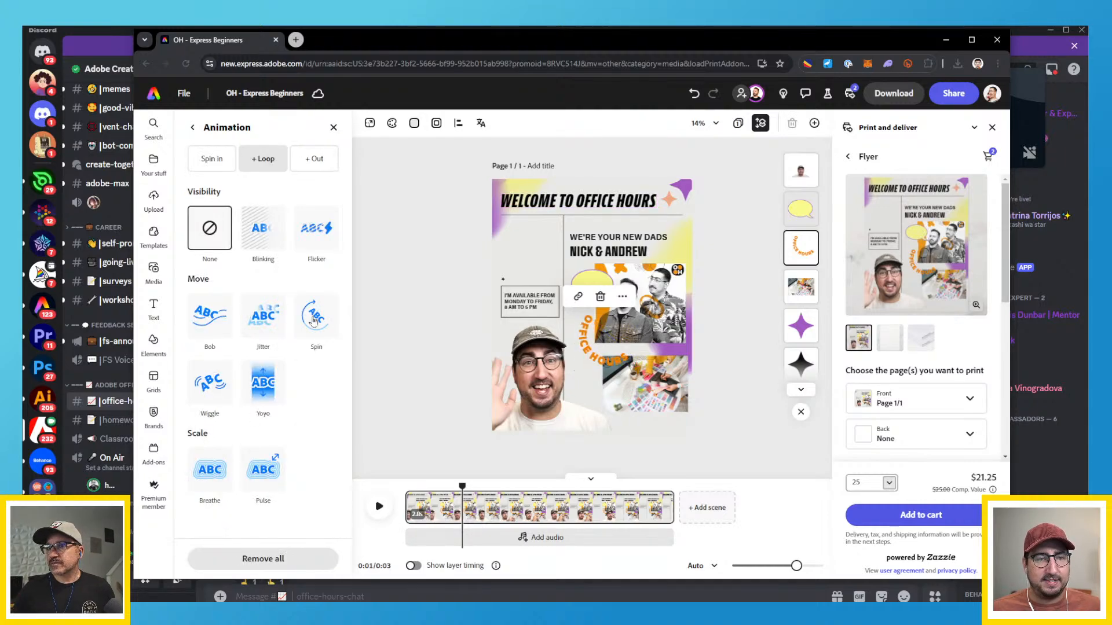
pyautogui.click(315, 317)
pyautogui.click(313, 158)
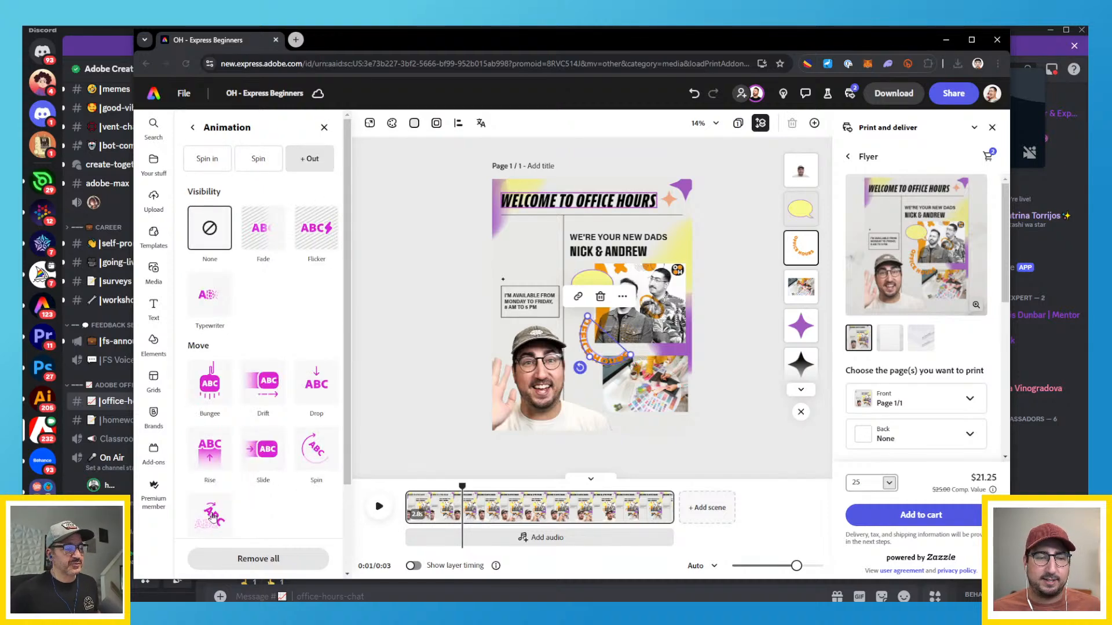
pyautogui.click(211, 517)
pyautogui.click(196, 152)
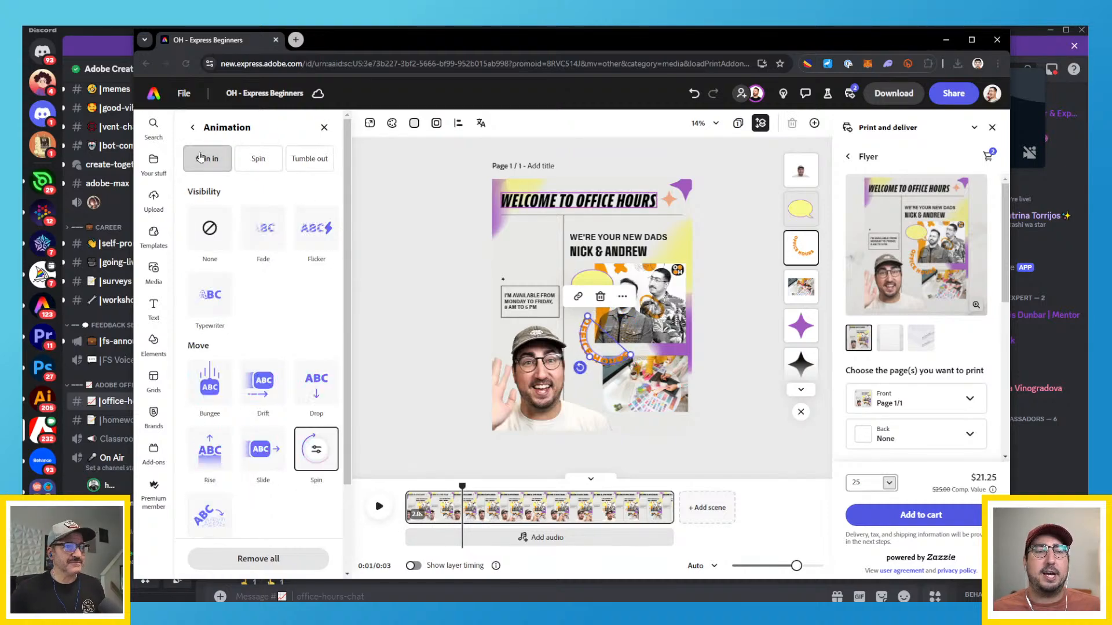
pyautogui.click(210, 516)
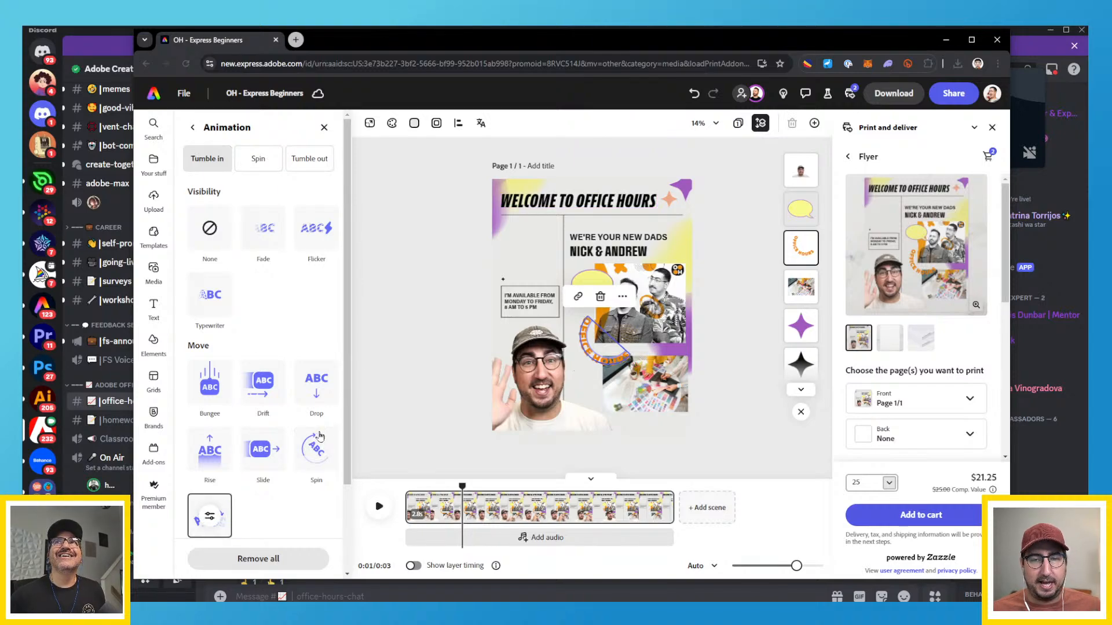
# Maximize the browser window and preview the flyer's animation from the start of the timeline
pyautogui.click(409, 489)
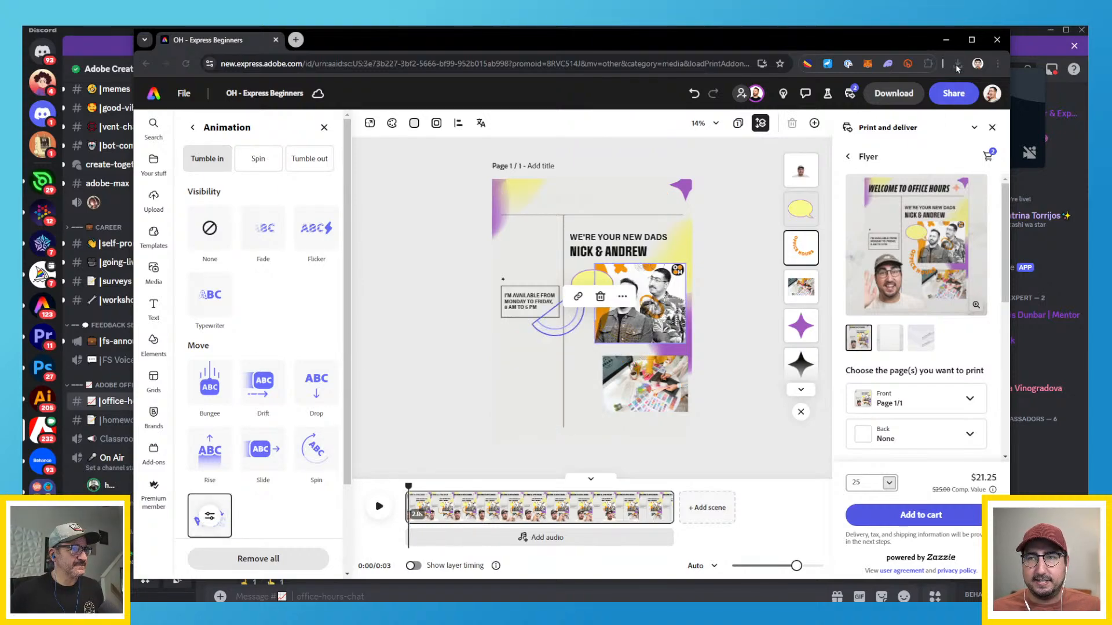
pyautogui.click(972, 40)
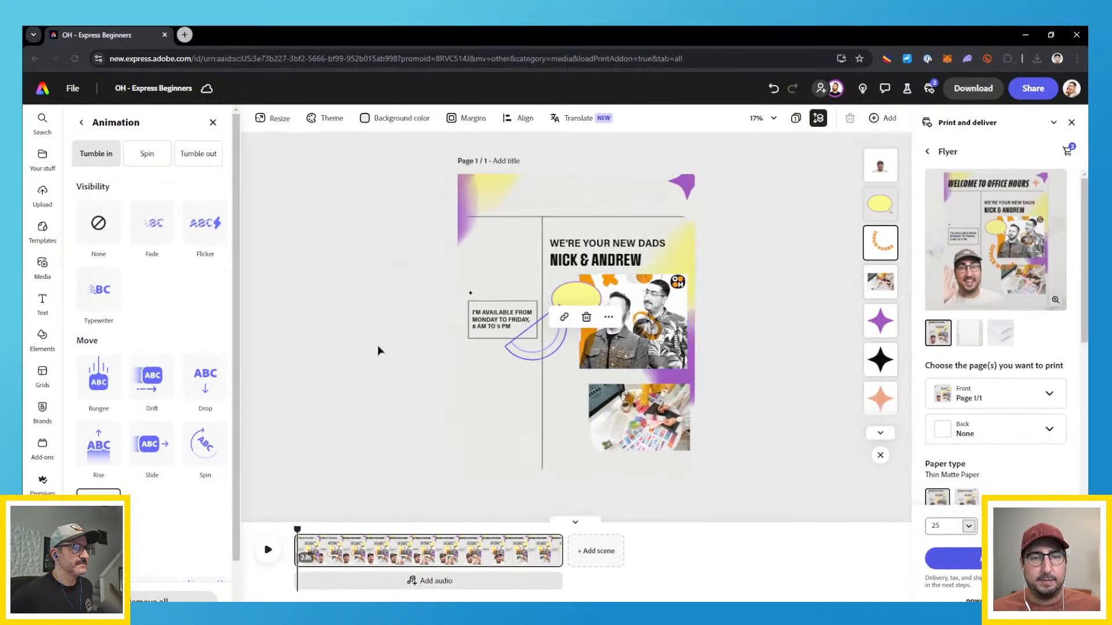
pyautogui.click(268, 549)
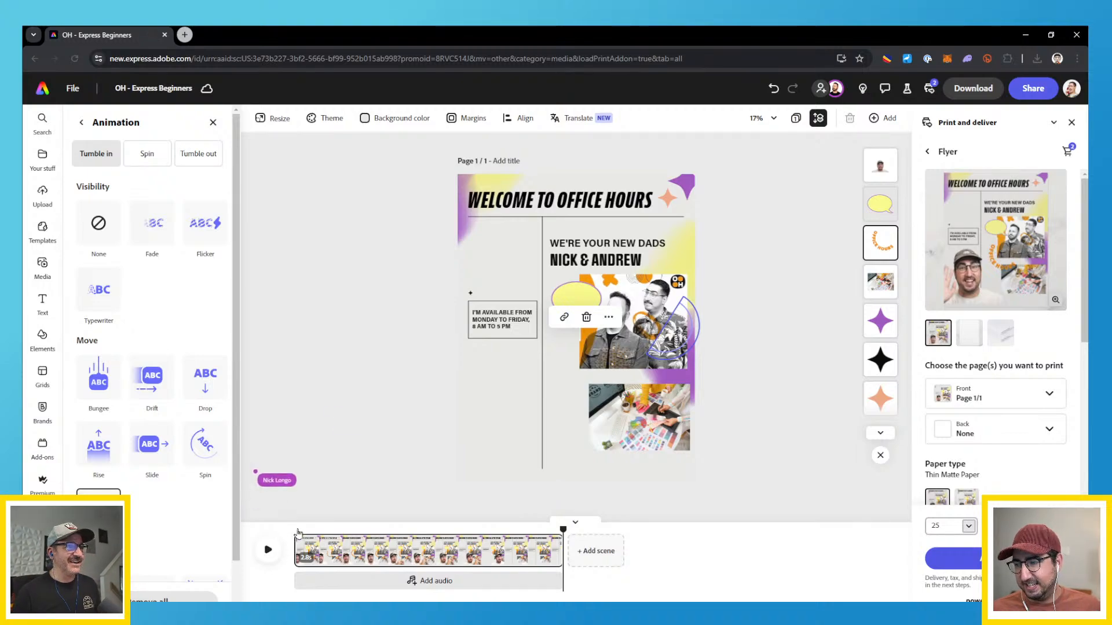
pyautogui.press('space')
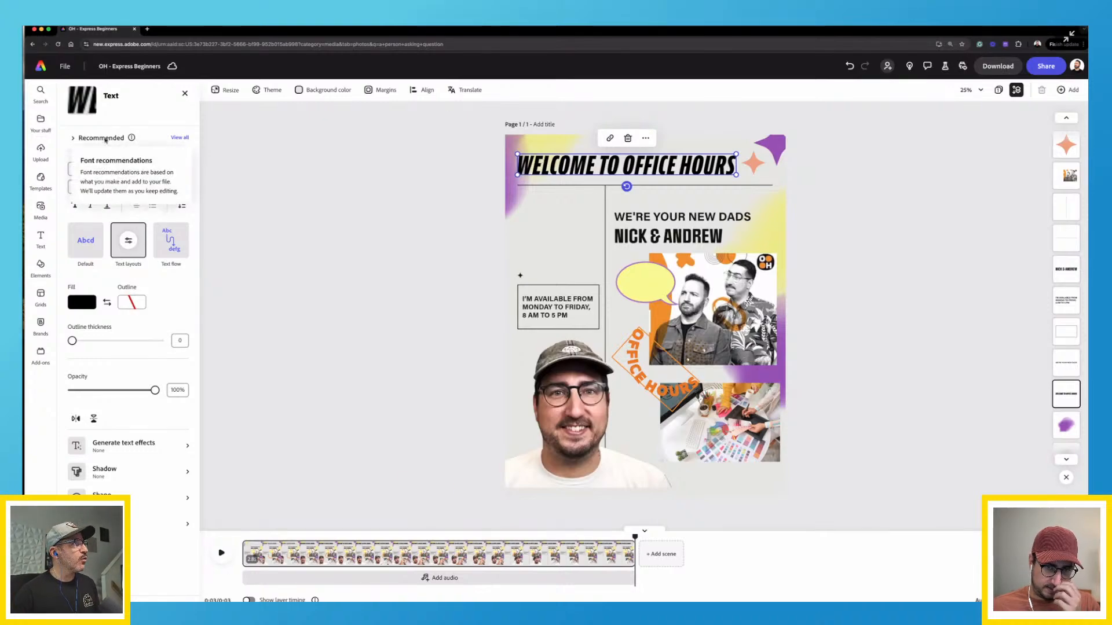
# Try several recommended fonts on the WELCOME TO OFFICE HOURS heading and apply Tandelle Bold
pyautogui.click(179, 138)
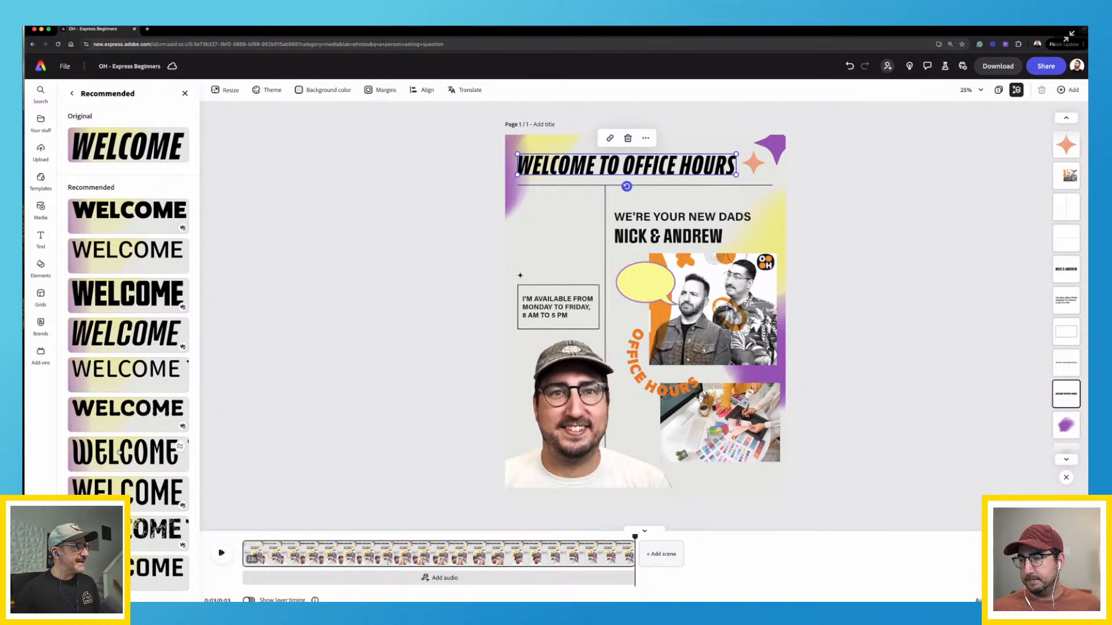
pyautogui.click(128, 491)
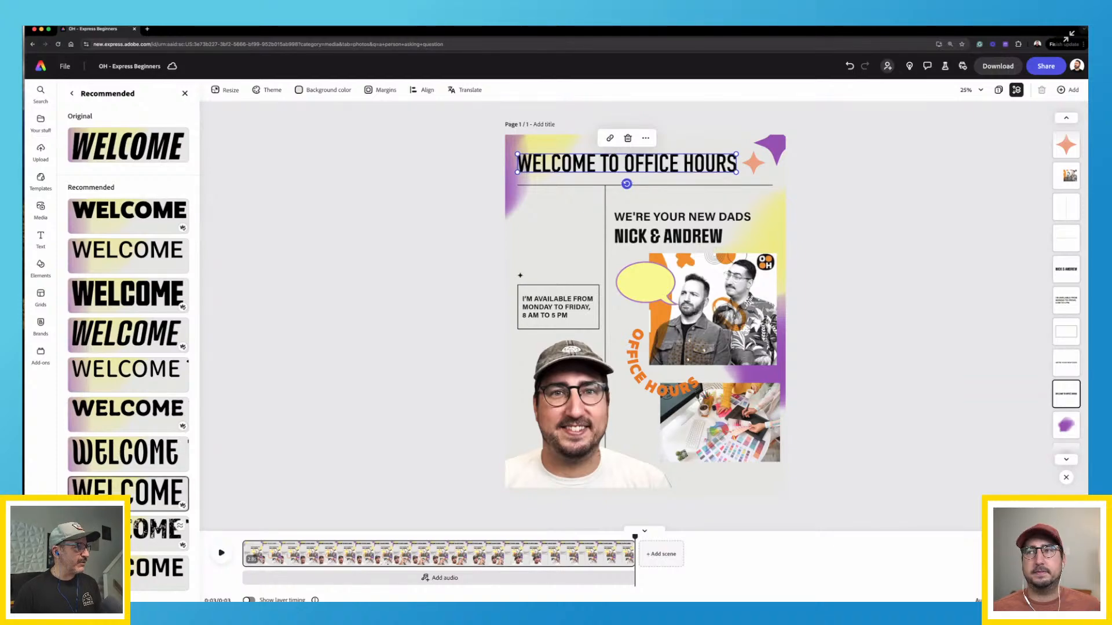
pyautogui.scroll(-1, 127, 528)
pyautogui.click(126, 528)
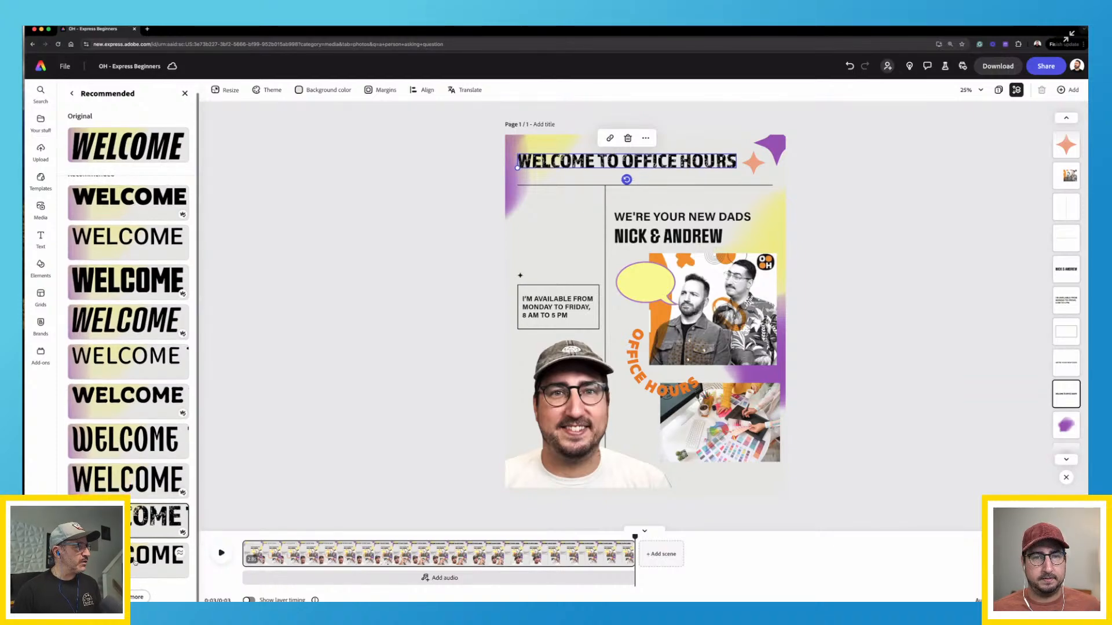
pyautogui.click(134, 558)
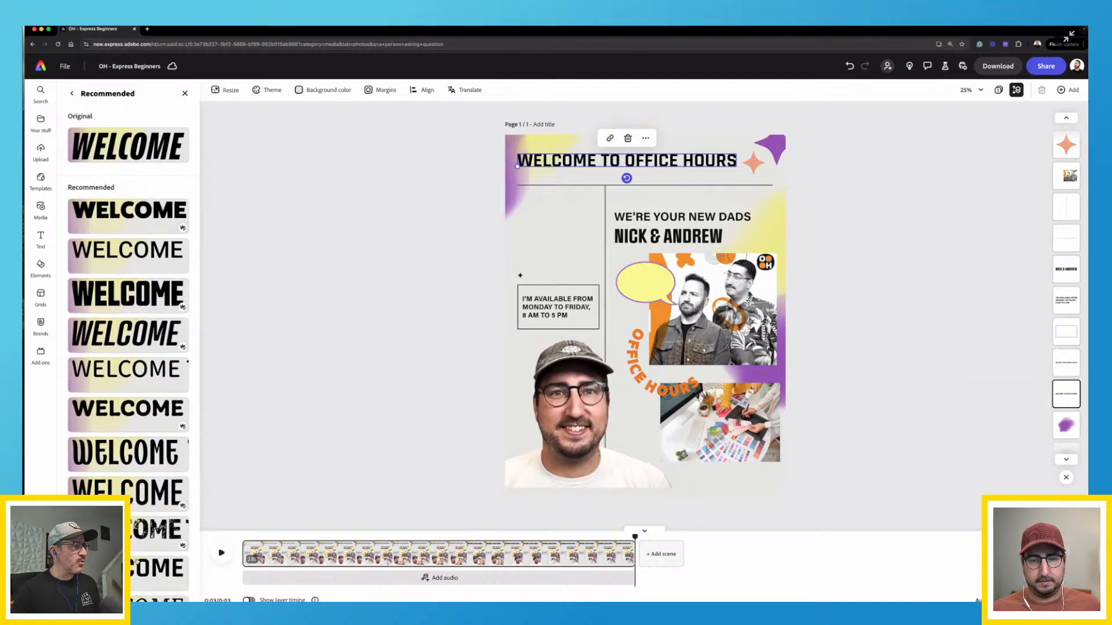
pyautogui.scroll(-5, 146, 413)
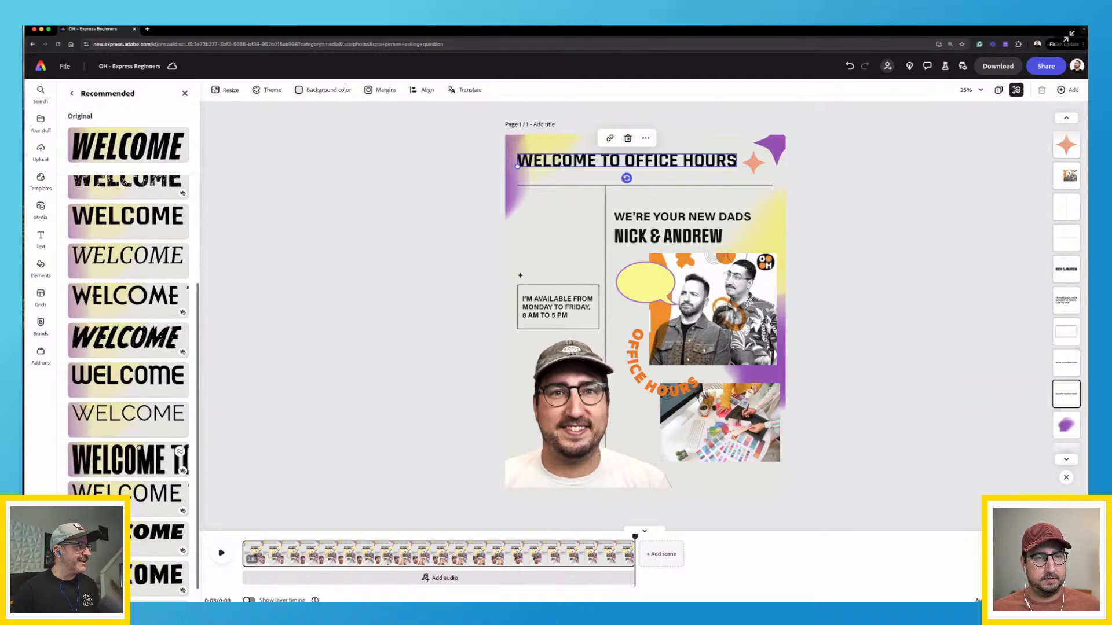
pyautogui.click(127, 459)
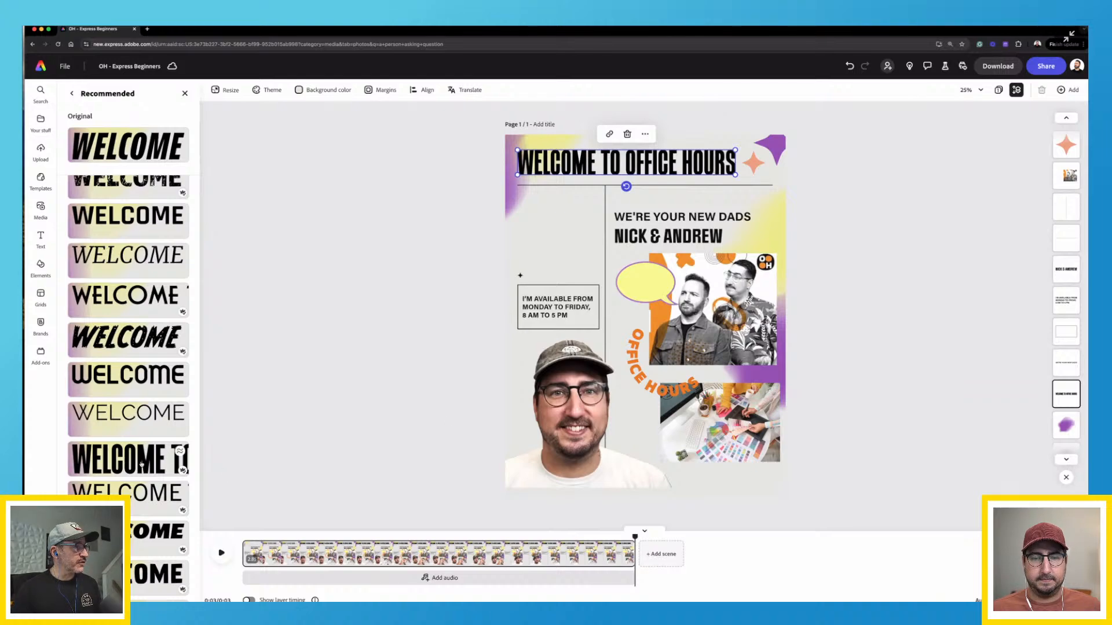
pyautogui.click(140, 463)
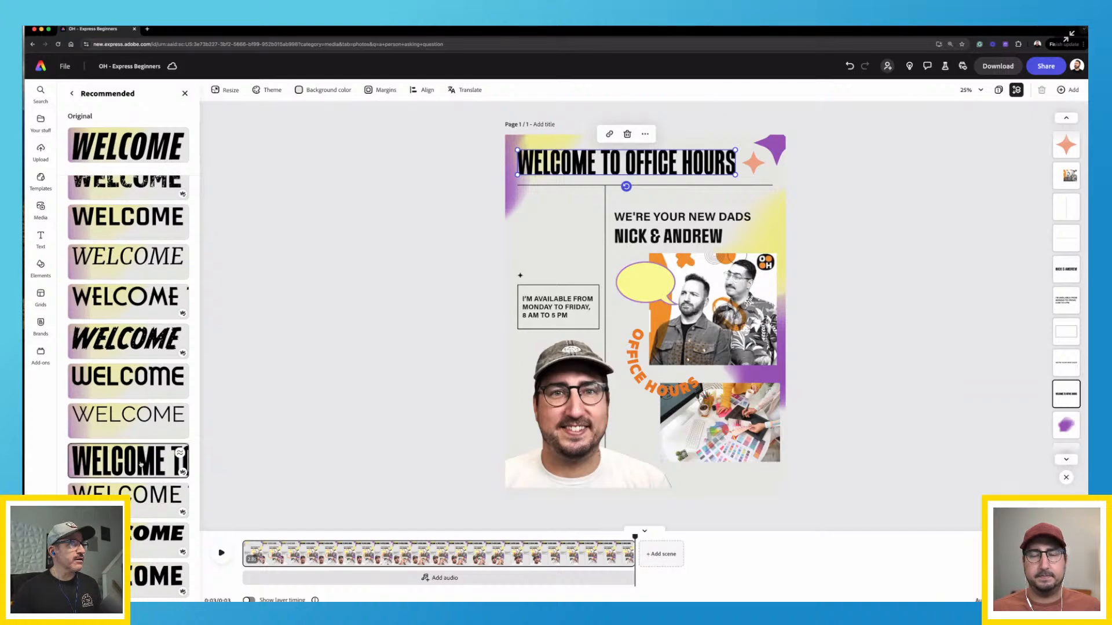
pyautogui.click(72, 94)
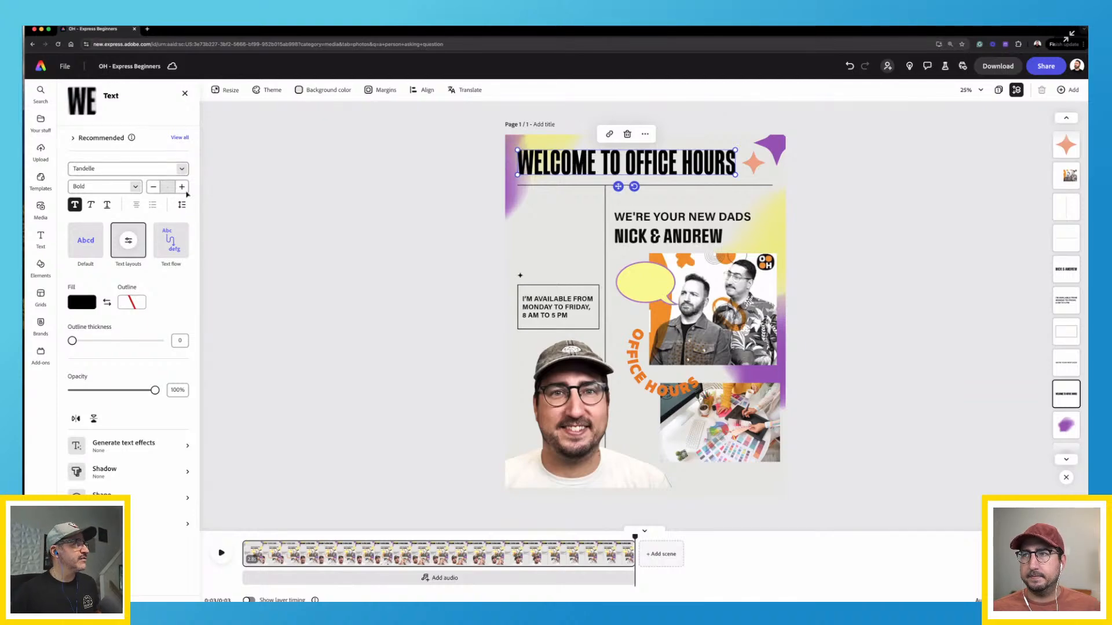
# Change the font of the host names line below WE'RE YOUR NEW DADS to Tandelle Regular
pyautogui.click(695, 241)
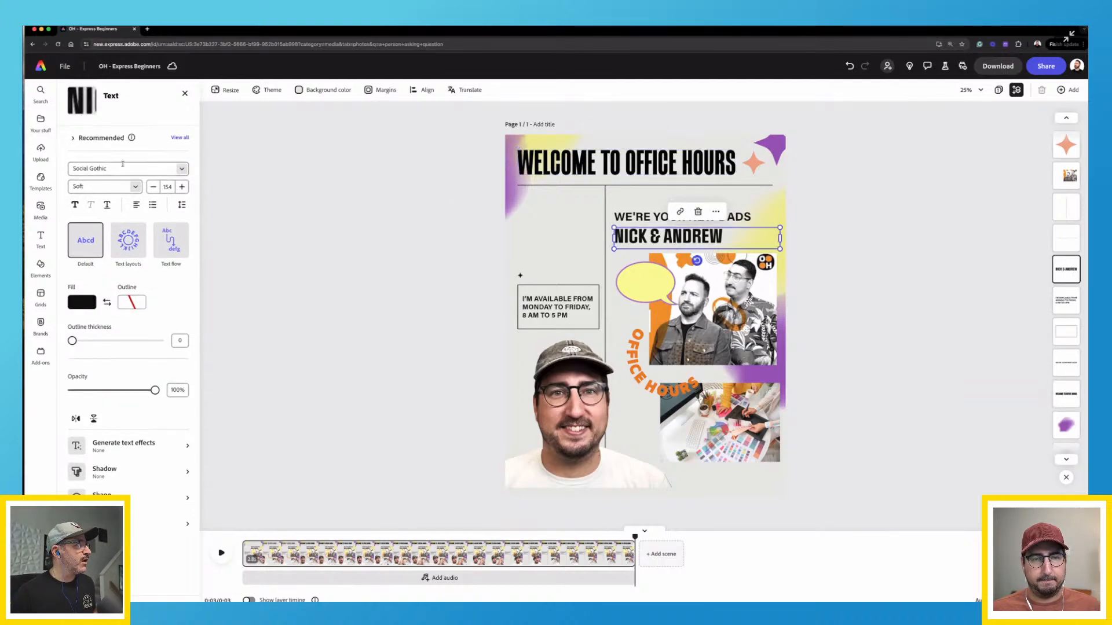
pyautogui.write('tan')
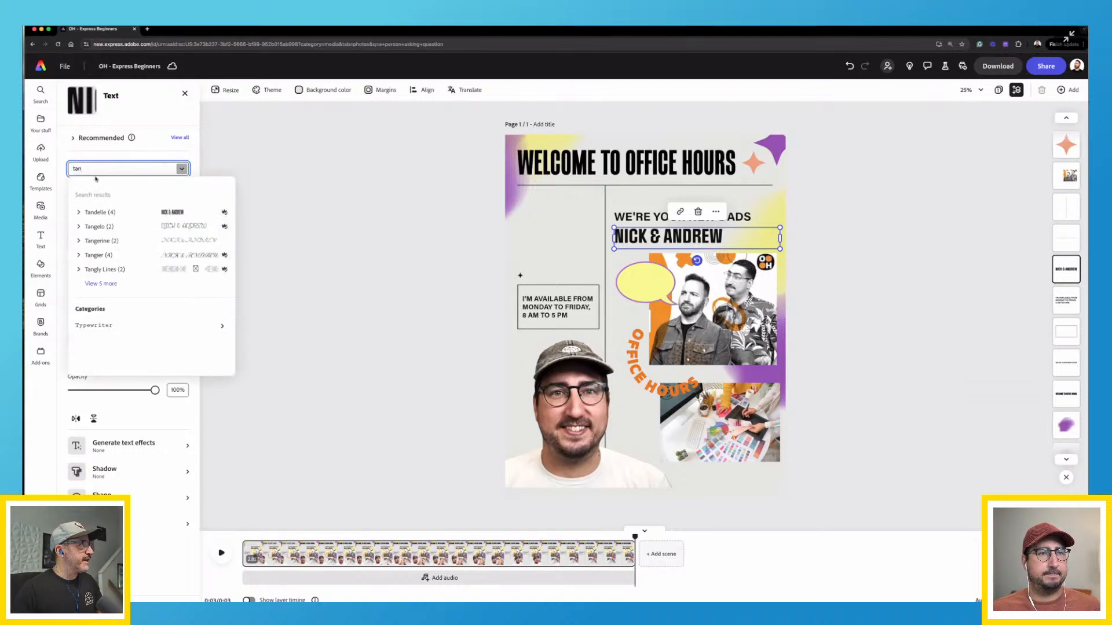
pyautogui.click(111, 212)
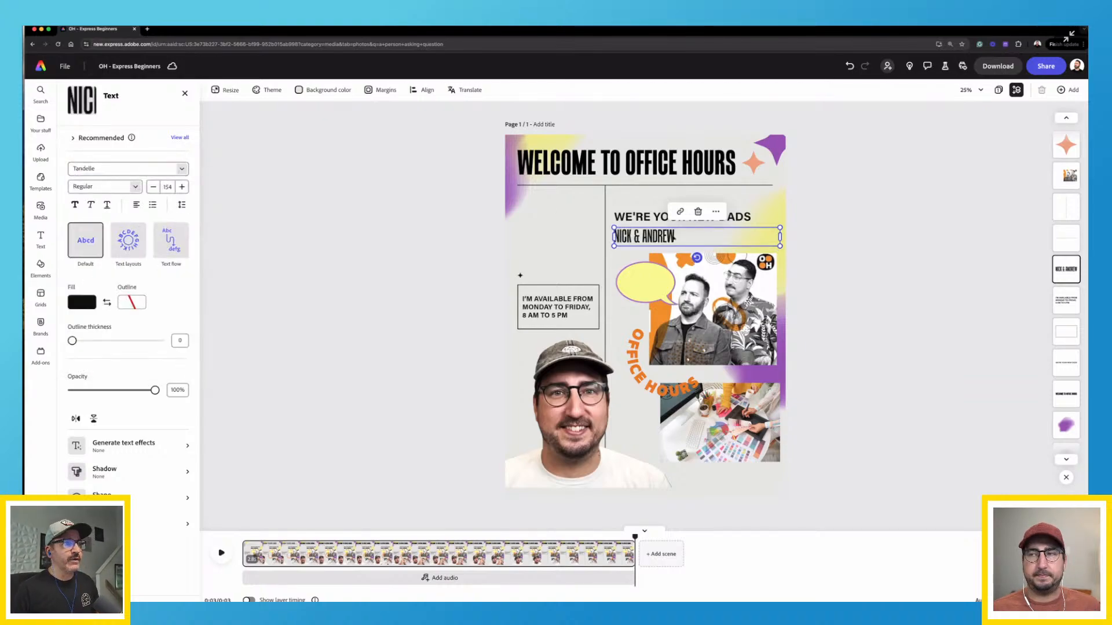
# Increase the font size of the host names line to 236 and deselect it
pyautogui.click(179, 188)
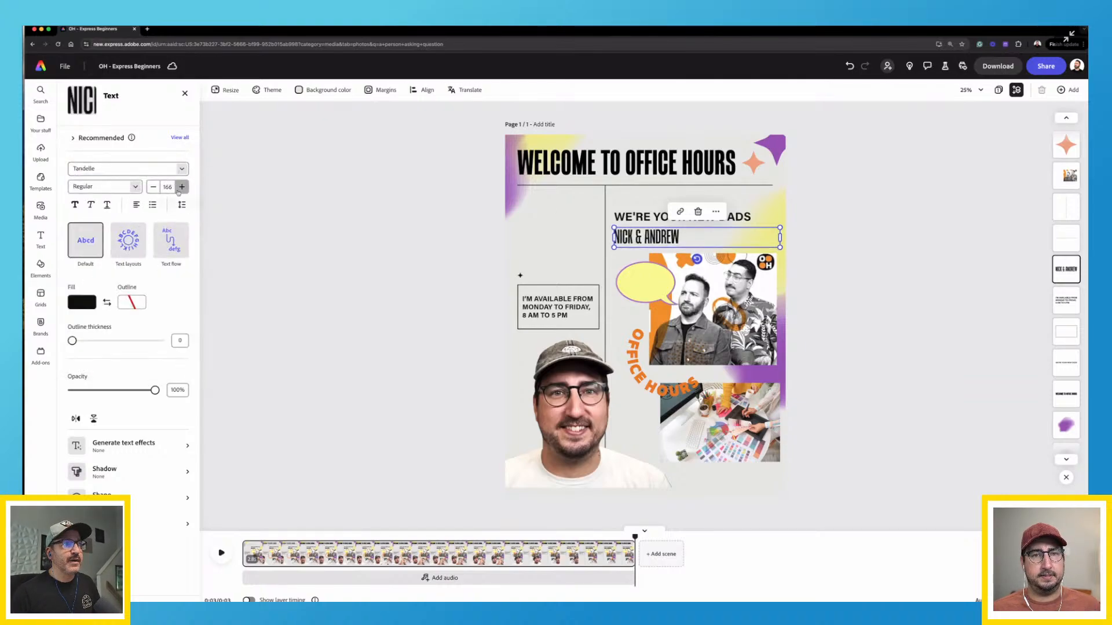
pyautogui.click(179, 189)
pyautogui.click(179, 188)
pyautogui.click(179, 188)
pyautogui.click(179, 188)
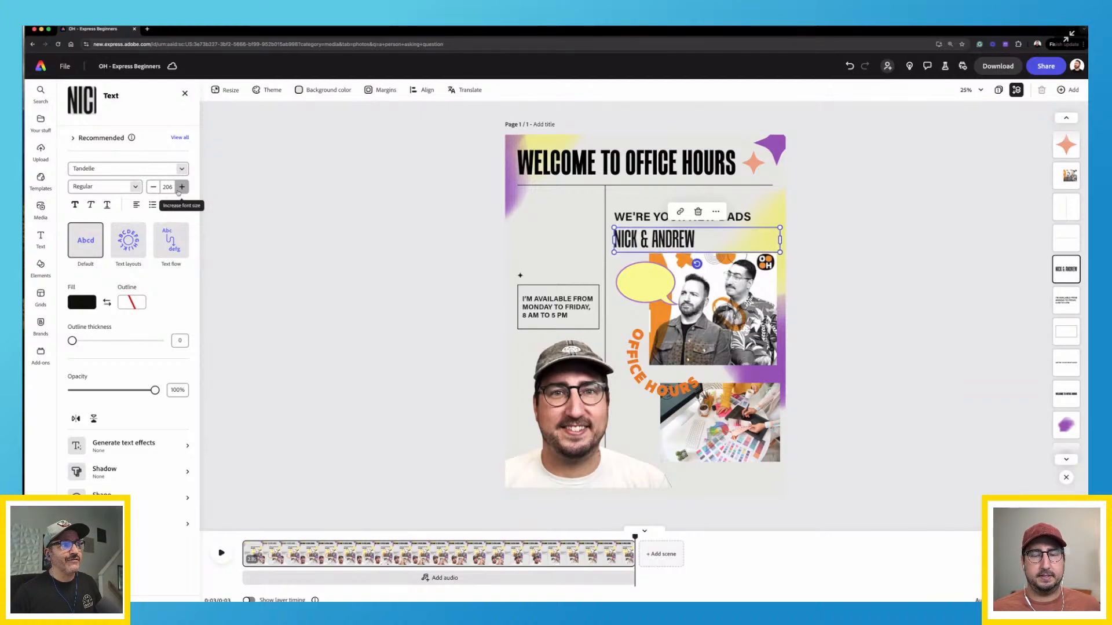
pyautogui.click(180, 188)
pyautogui.click(180, 188)
pyautogui.click(179, 188)
pyautogui.click(359, 217)
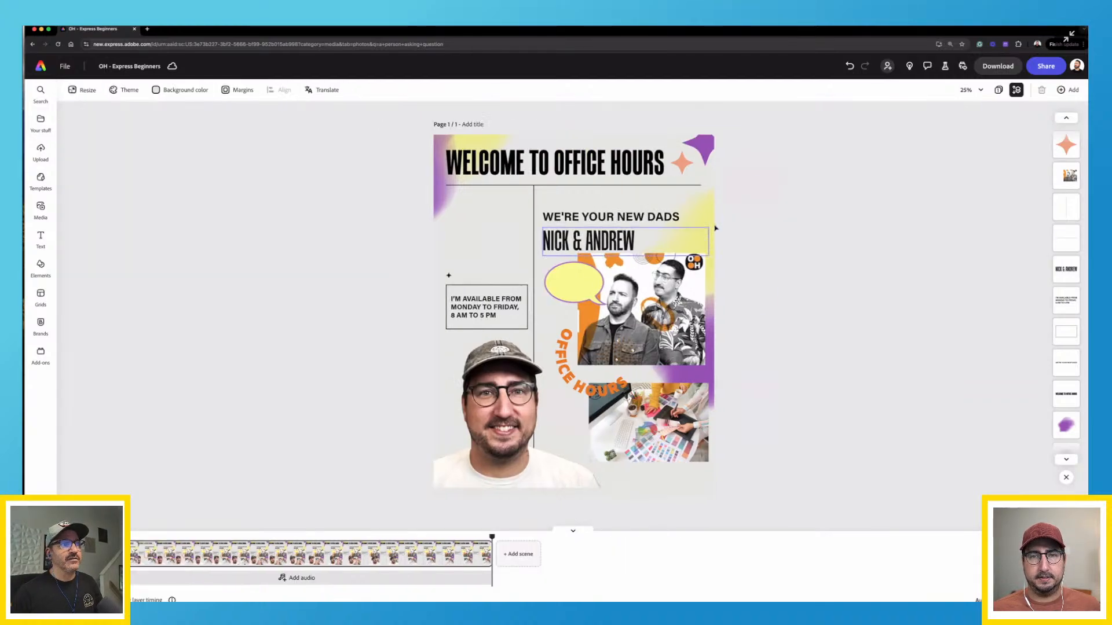
# Move the WE'RE YOUR NEW DADS line and the host names line up toward the heading, and enlarge the names further
pyautogui.click(631, 216)
pyautogui.moveTo(643, 216); pyautogui.dragTo(643, 201)
pyautogui.moveTo(647, 242); pyautogui.dragTo(648, 224)
pyautogui.click(182, 187)
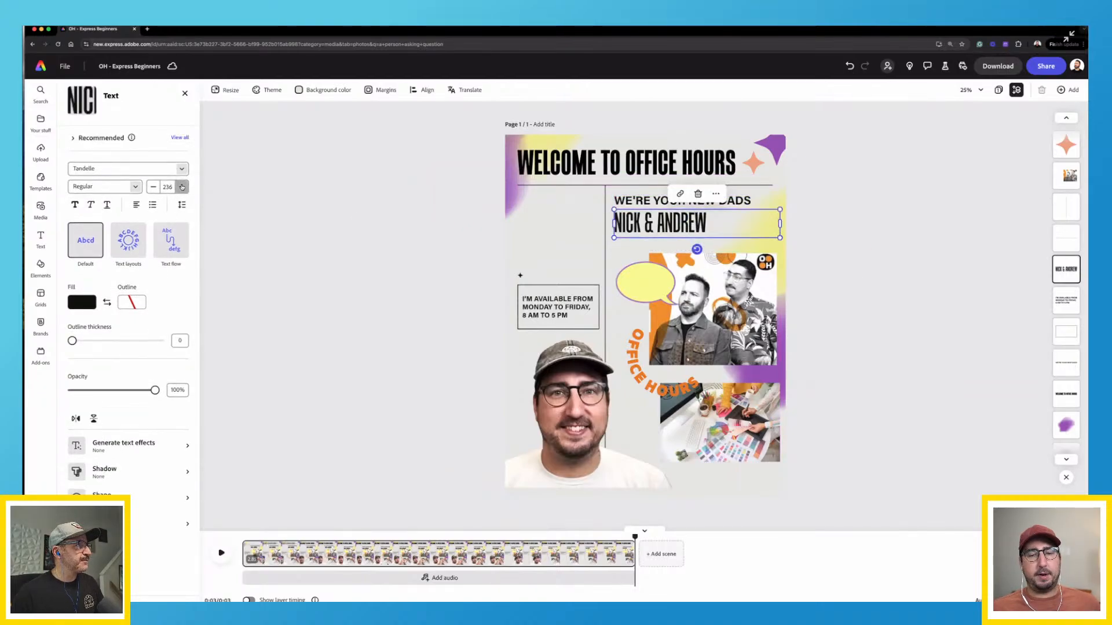
pyautogui.click(182, 186)
pyautogui.click(182, 186)
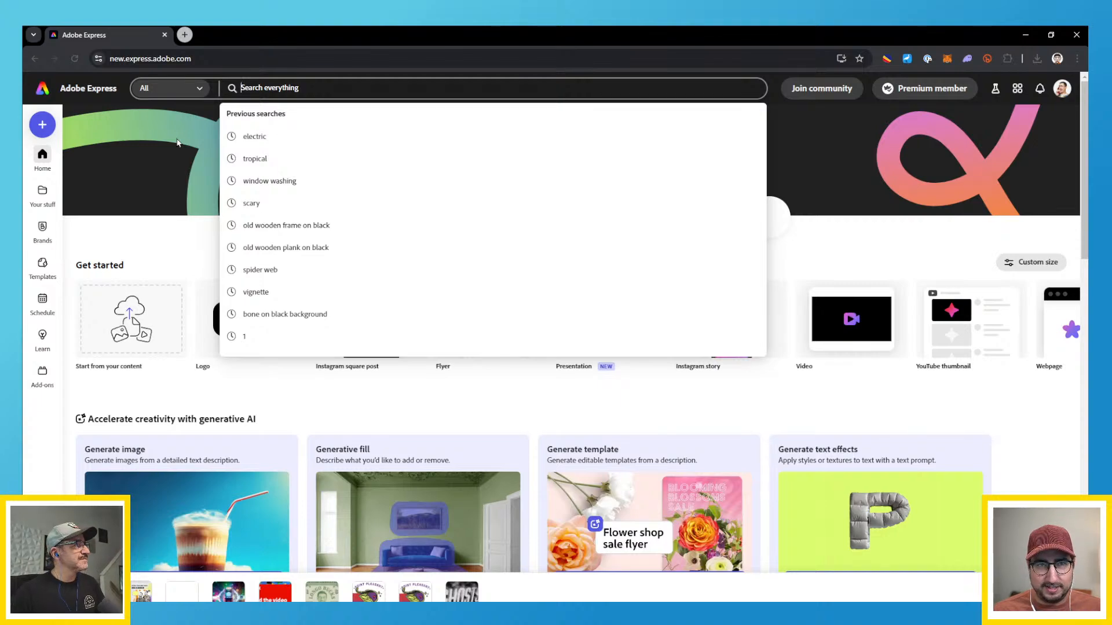
# Search everything on the Adobe Express home page for "kickball"
pyautogui.write('kickball')
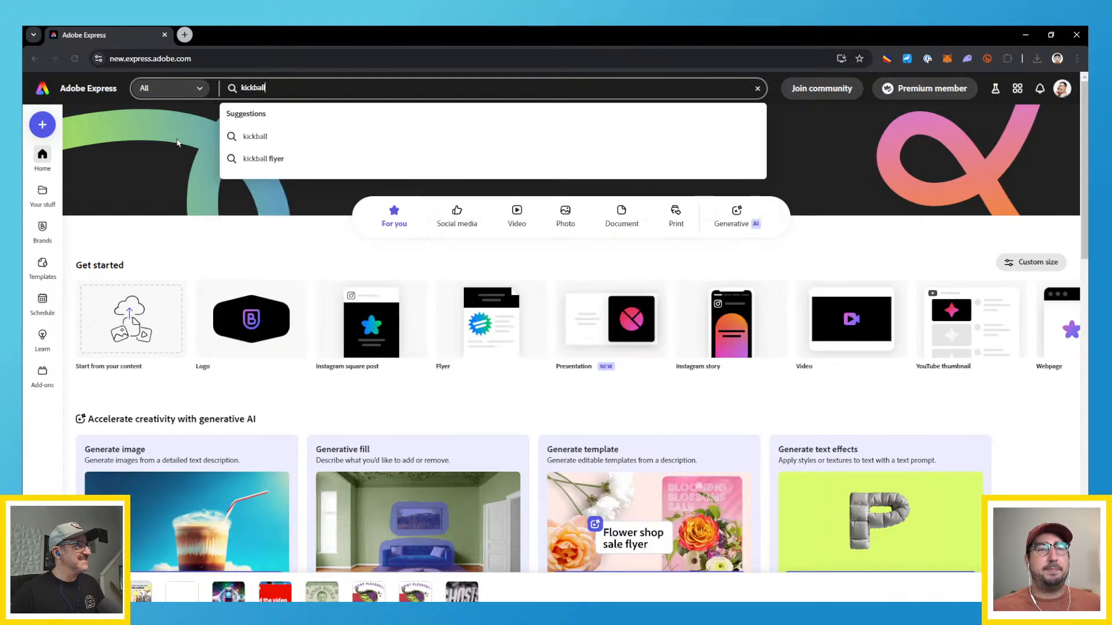
pyautogui.press('Return')
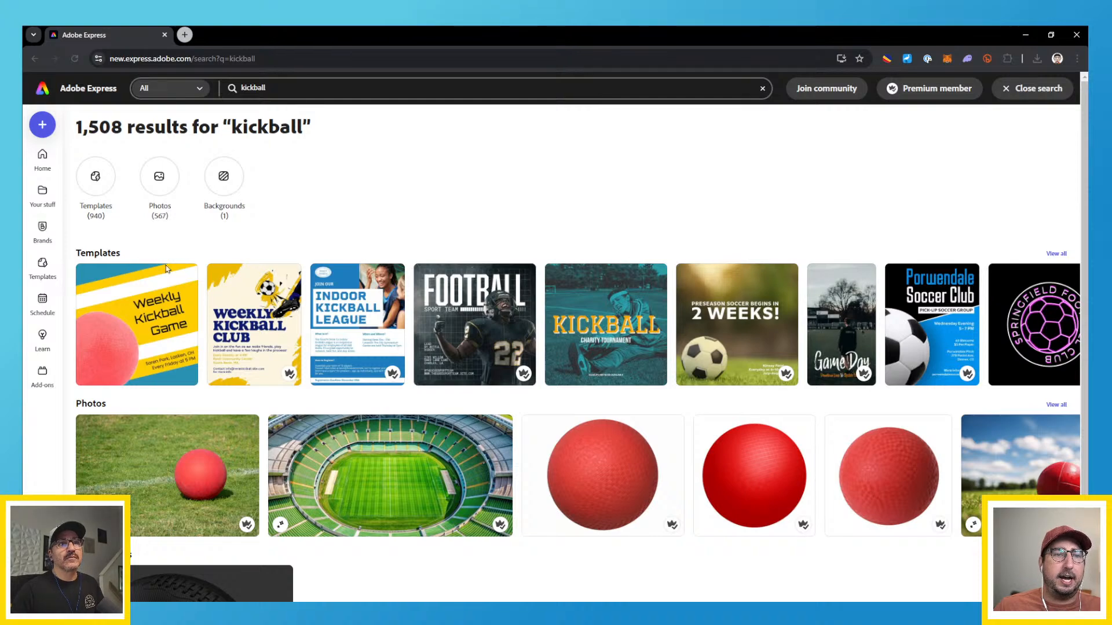
# Browse the kickball template results and open the black Springfield Football Club soccer ball logo template for editing
pyautogui.scroll(-1, 171, 307)
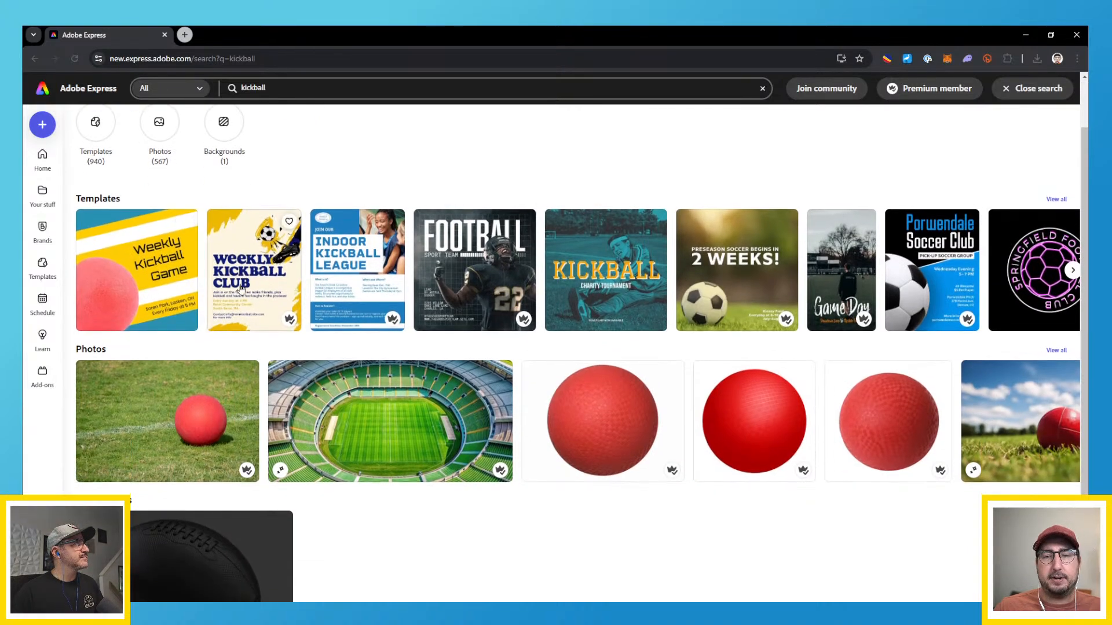
pyautogui.scroll(1, 344, 280)
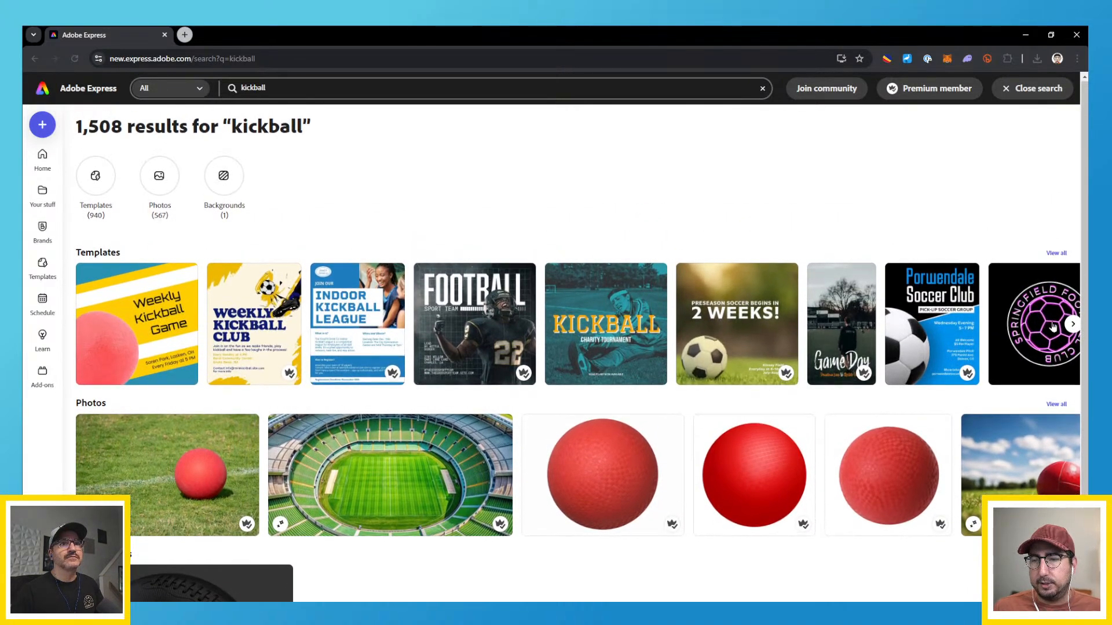
pyautogui.click(1071, 325)
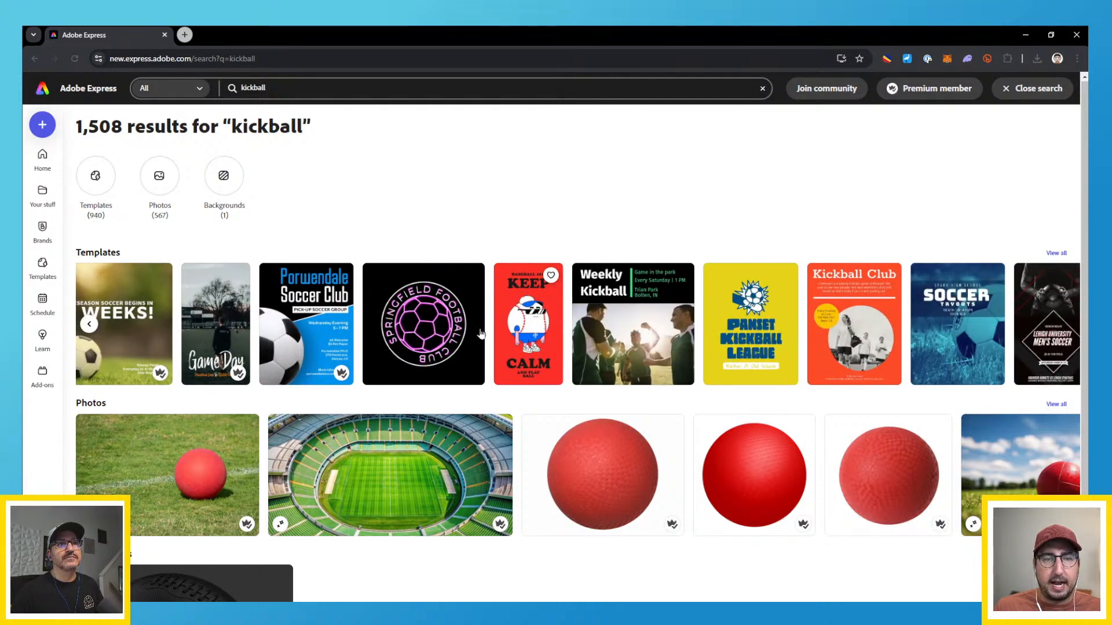
pyautogui.click(415, 360)
pyautogui.click(630, 246)
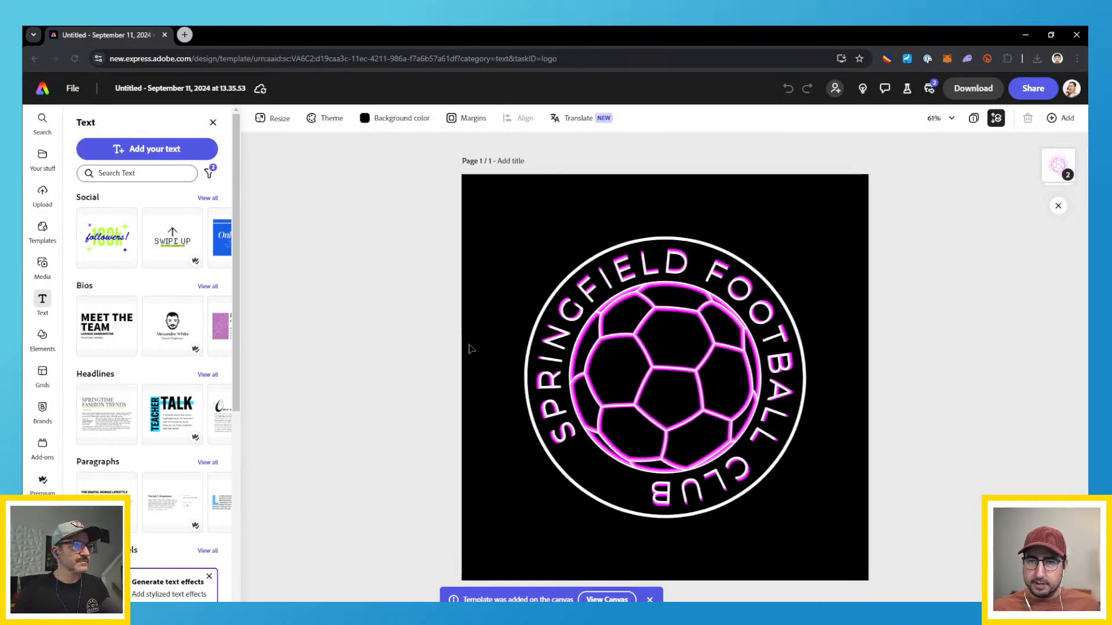
# Ungroup the Springfield Football Club badge and its nested group so the ring and circular texts are separate layers
pyautogui.click(573, 316)
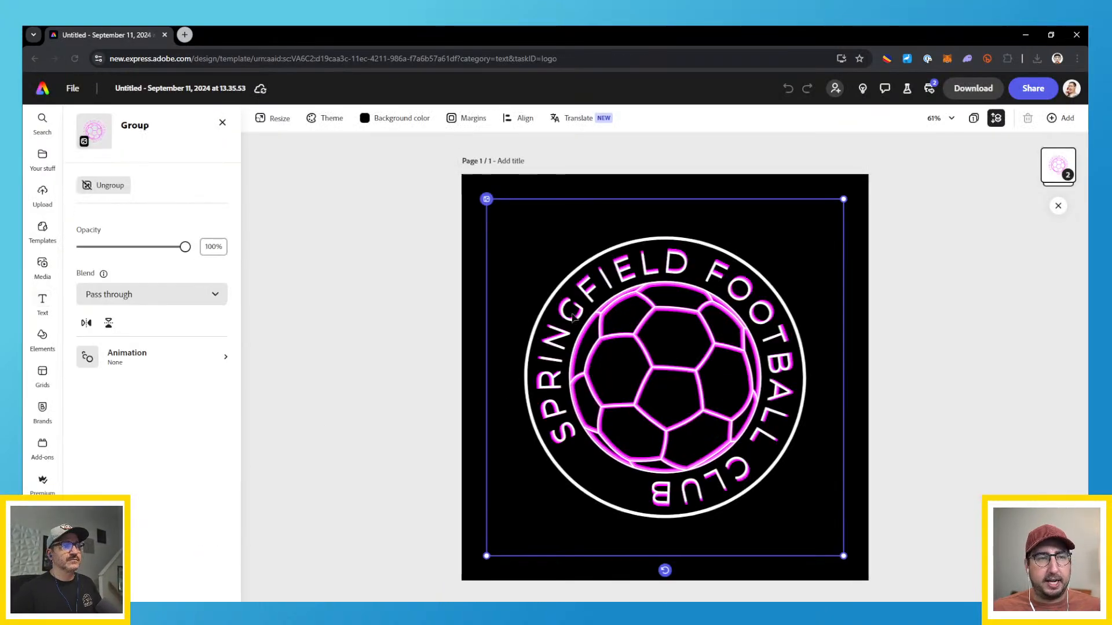
pyautogui.click(115, 186)
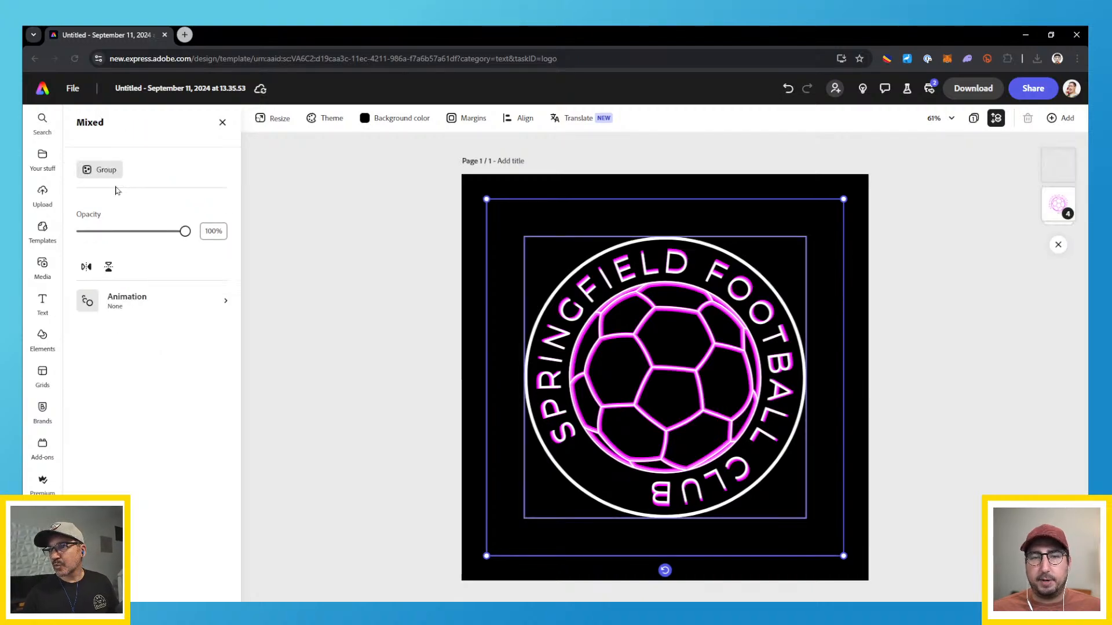
pyautogui.click(555, 291)
pyautogui.click(545, 299)
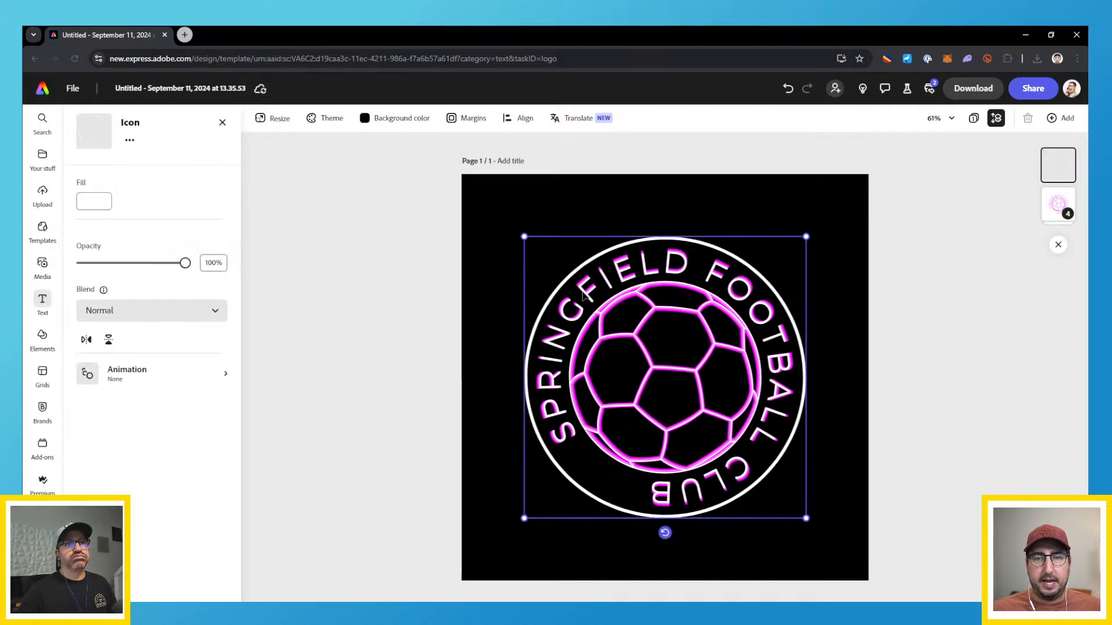
pyautogui.click(468, 280)
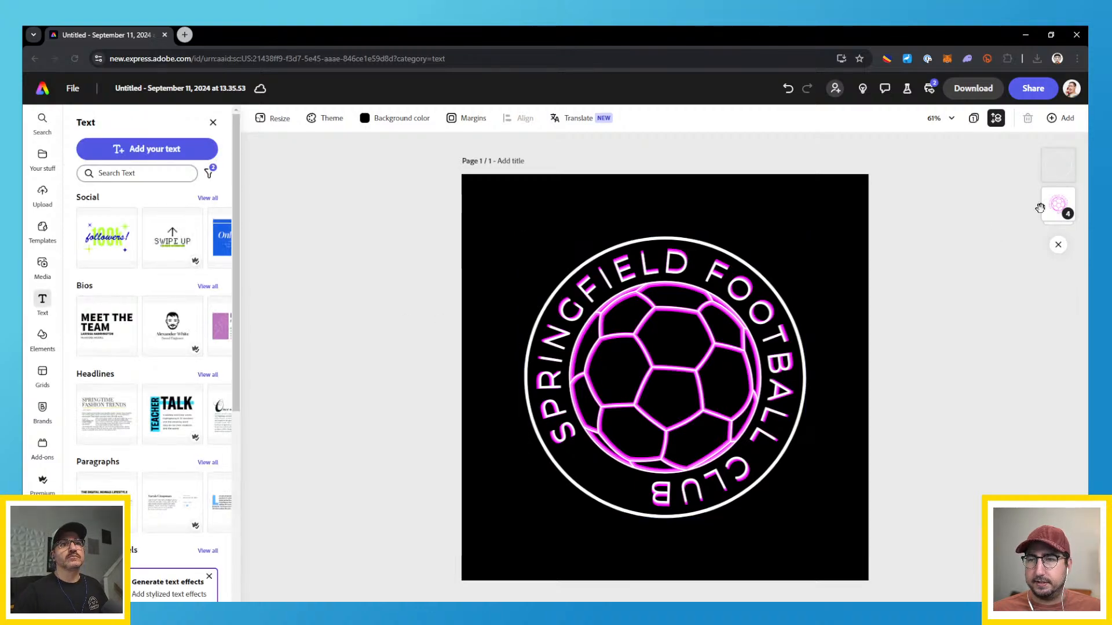
pyautogui.click(1065, 215)
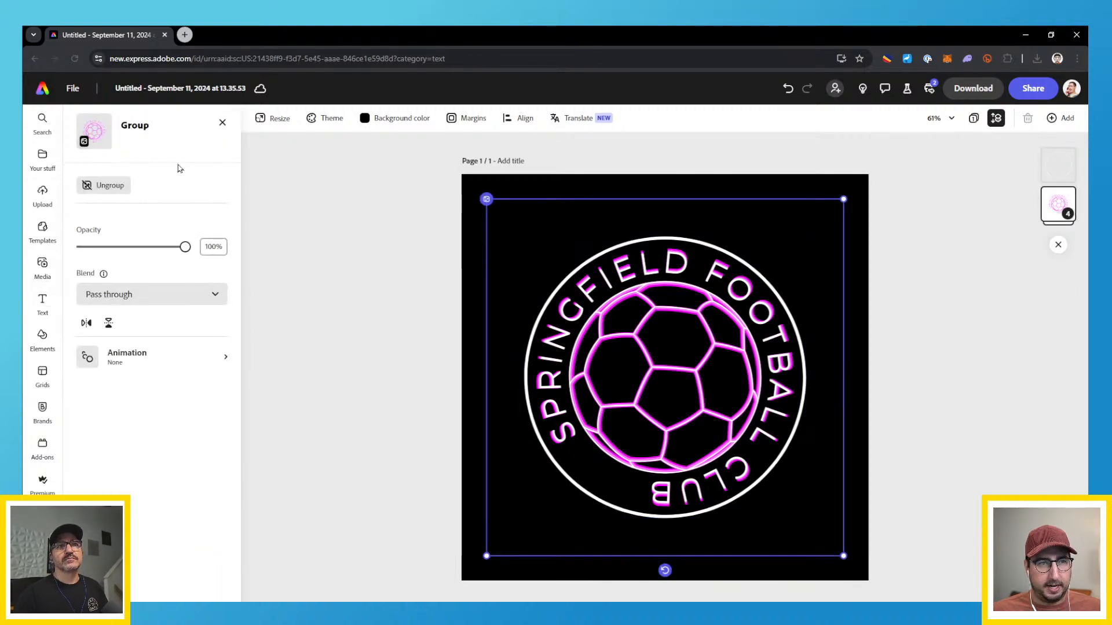
pyautogui.click(110, 184)
pyautogui.click(1057, 248)
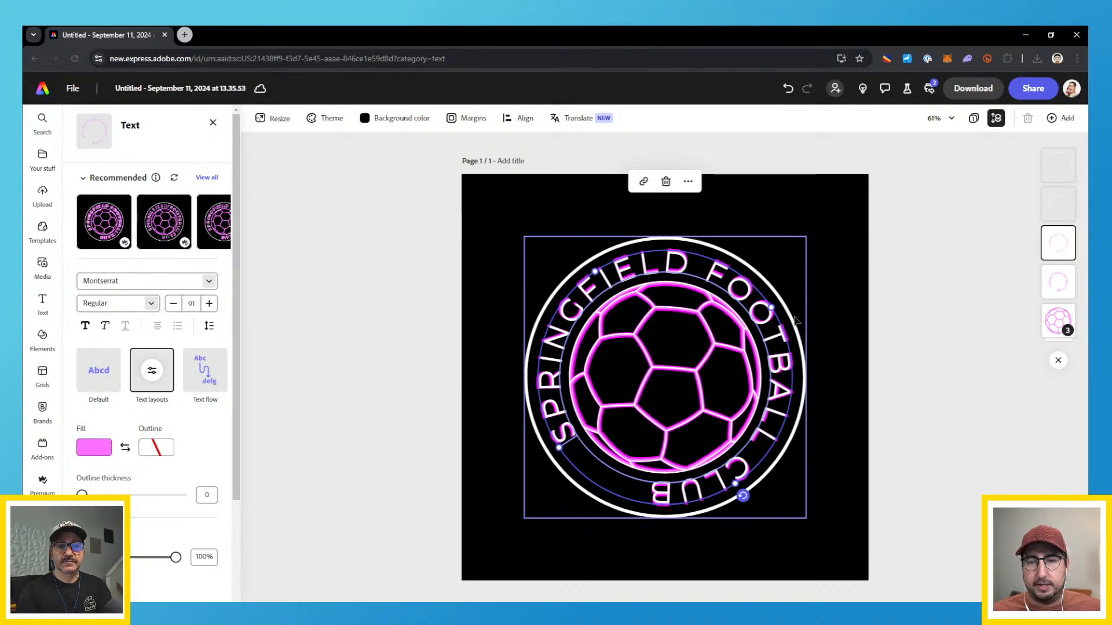
pyautogui.click(773, 323)
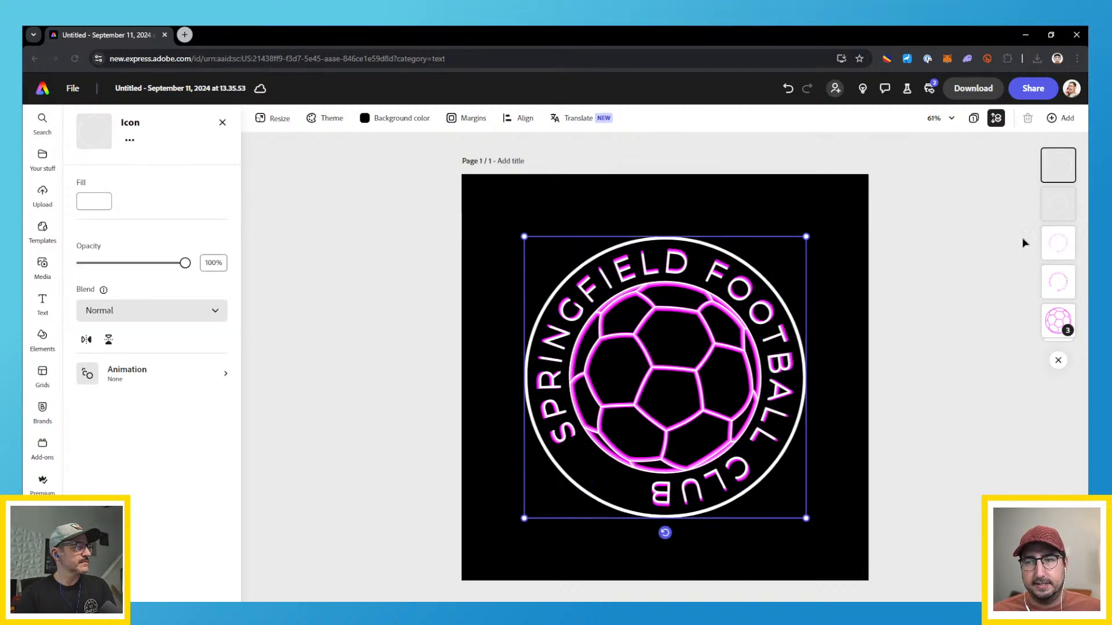
# Reorder the layers so the light pink and magenta circular texts sit above the white text and the outer ring
pyautogui.moveTo(1058, 243)
pyautogui.mouseDown()
pyautogui.moveTo(1057, 204)
pyautogui.moveTo(1060, 254)
pyautogui.mouseUp()
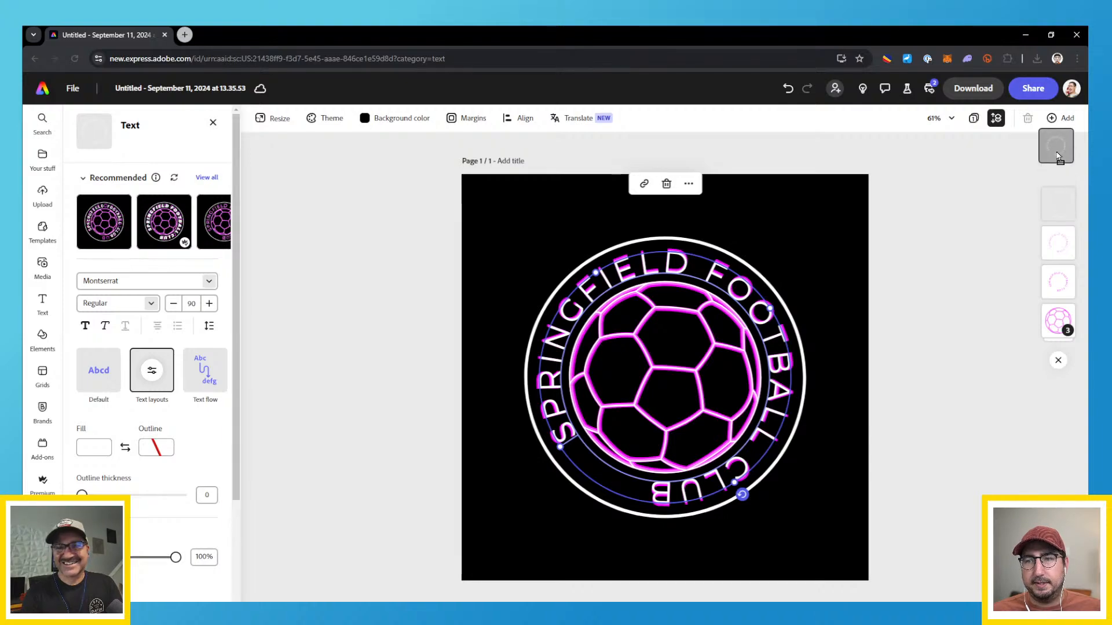
pyautogui.click(1058, 207)
pyautogui.moveTo(1051, 282); pyautogui.dragTo(1057, 244)
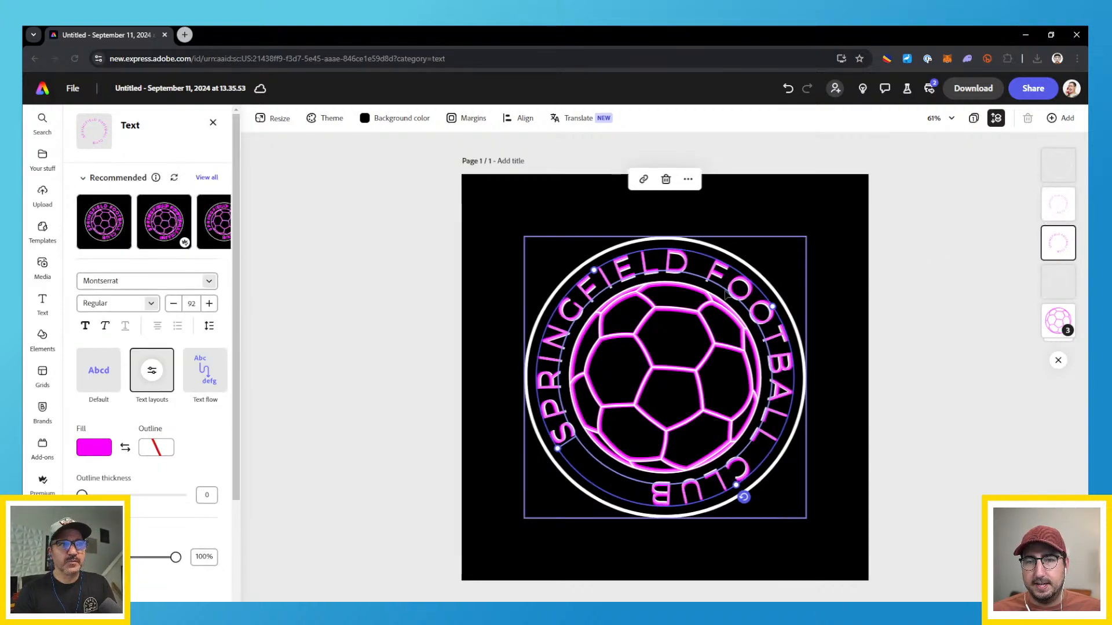
pyautogui.click(1059, 206)
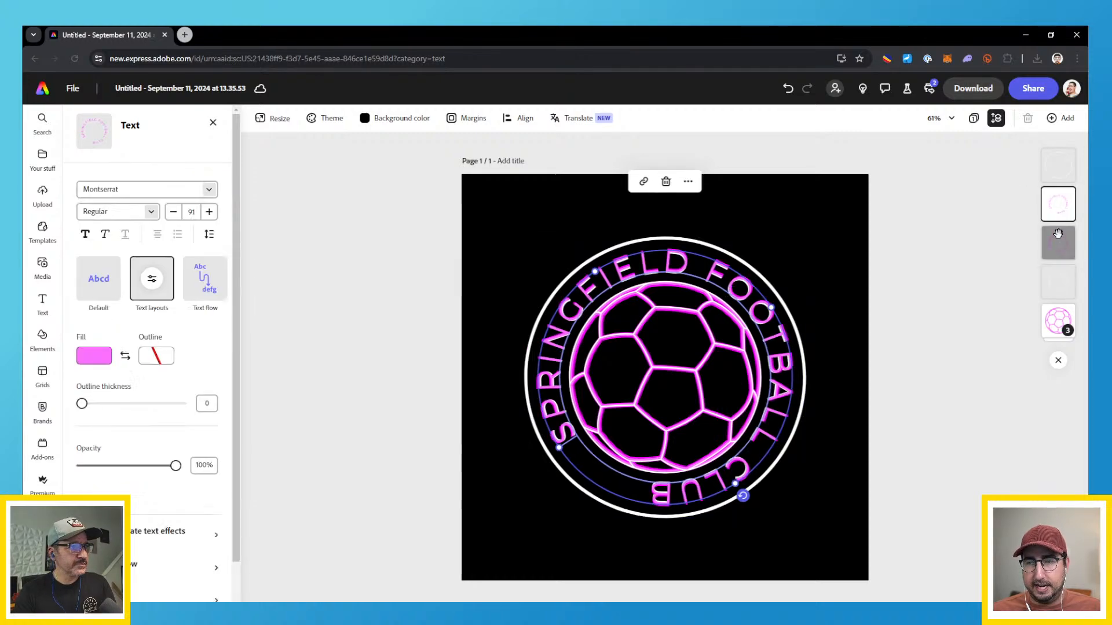
pyautogui.moveTo(1062, 208); pyautogui.dragTo(1062, 169)
pyautogui.moveTo(1057, 241); pyautogui.dragTo(1060, 200)
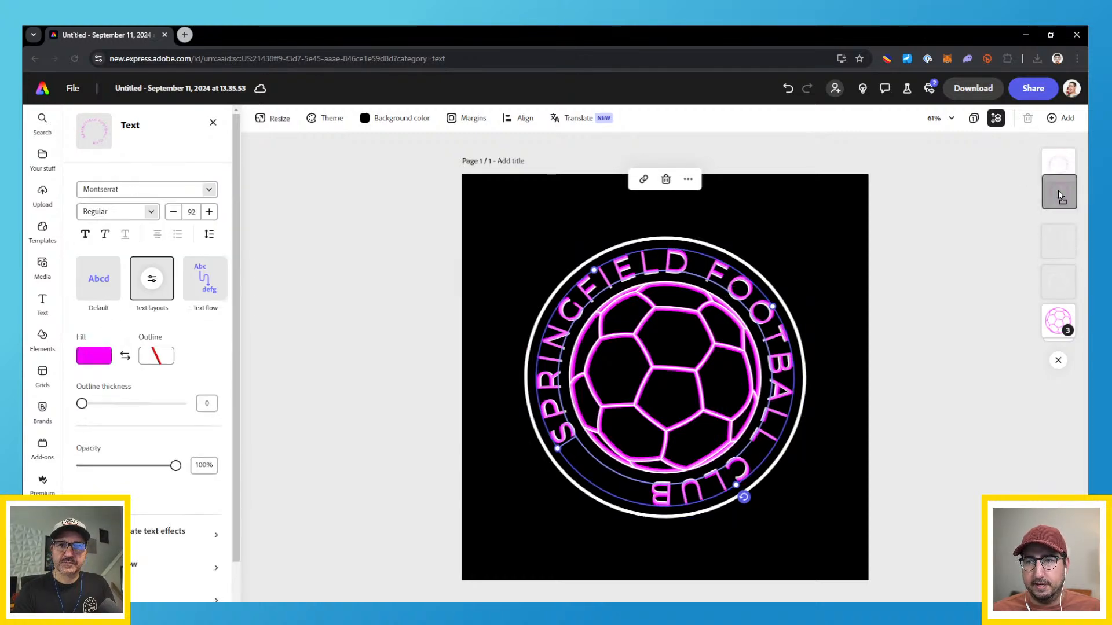
pyautogui.click(1058, 169)
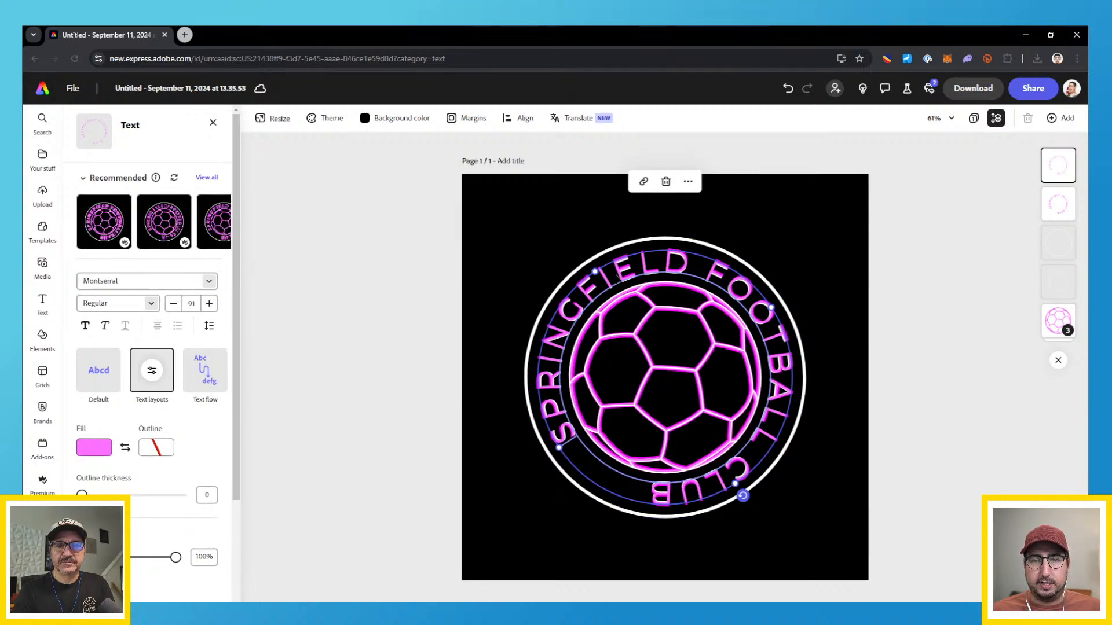
pyautogui.doubleClick(616, 274)
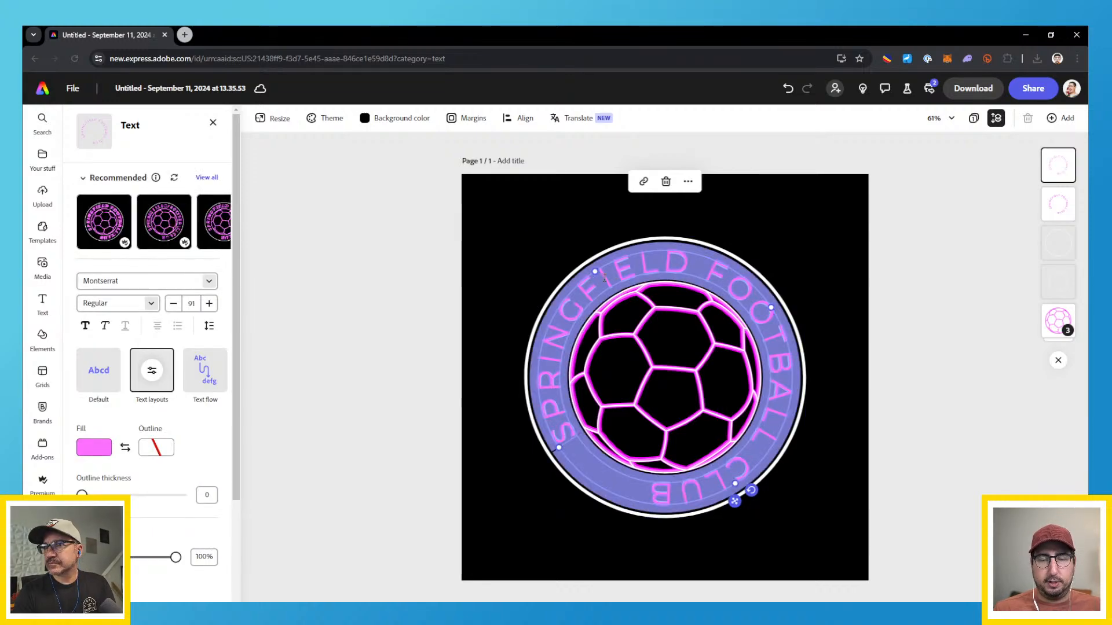
pyautogui.write('OFFI')
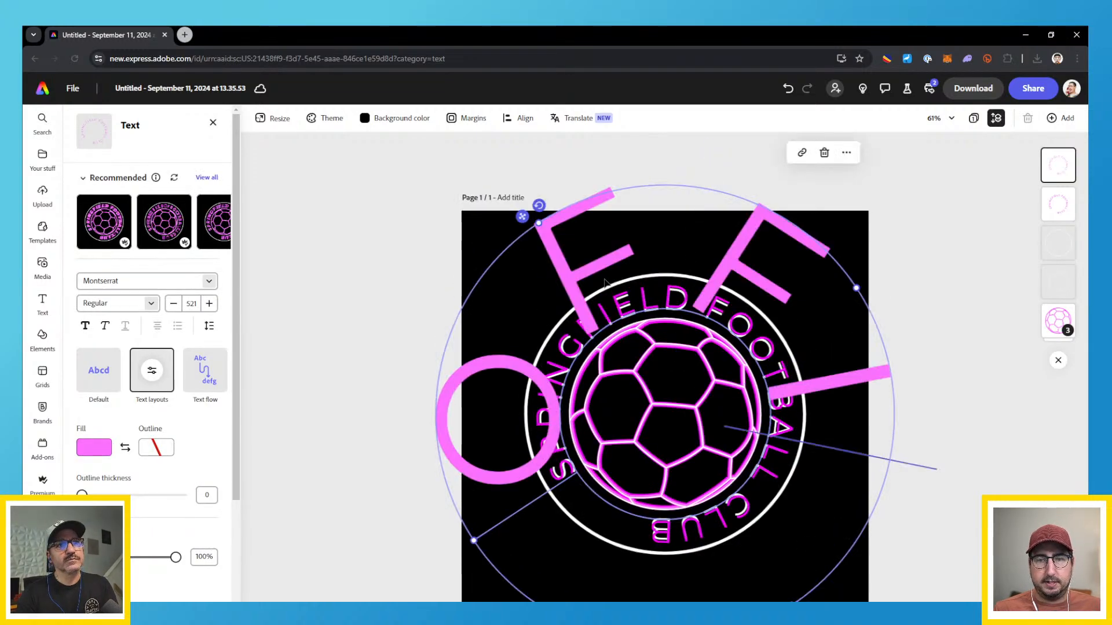
pyautogui.write('CE')
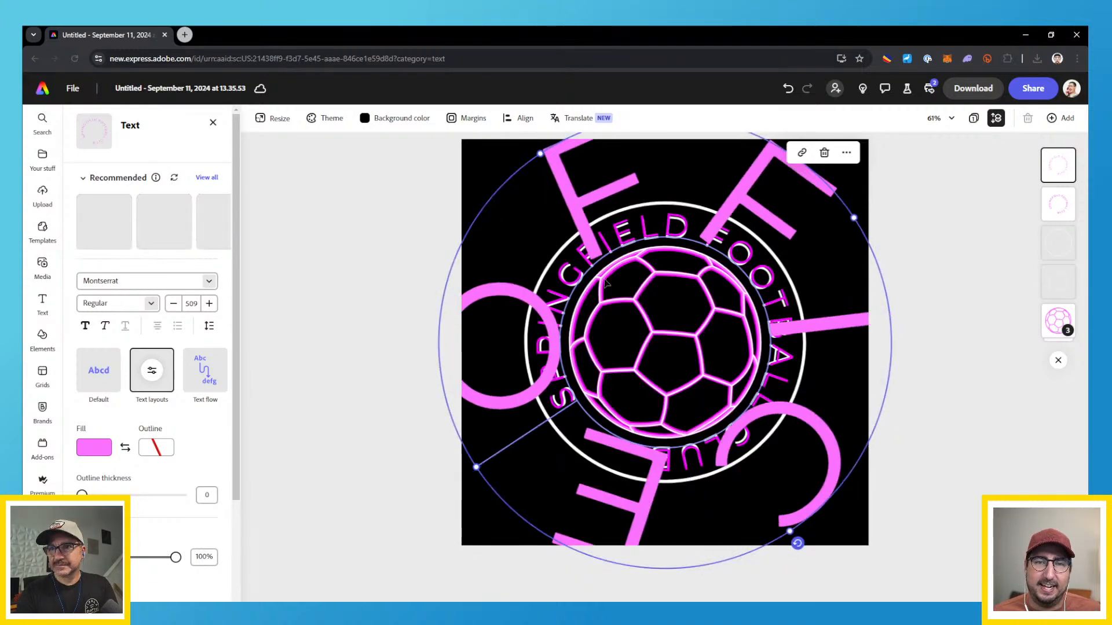
pyautogui.hotkey('ctrl', 'z')
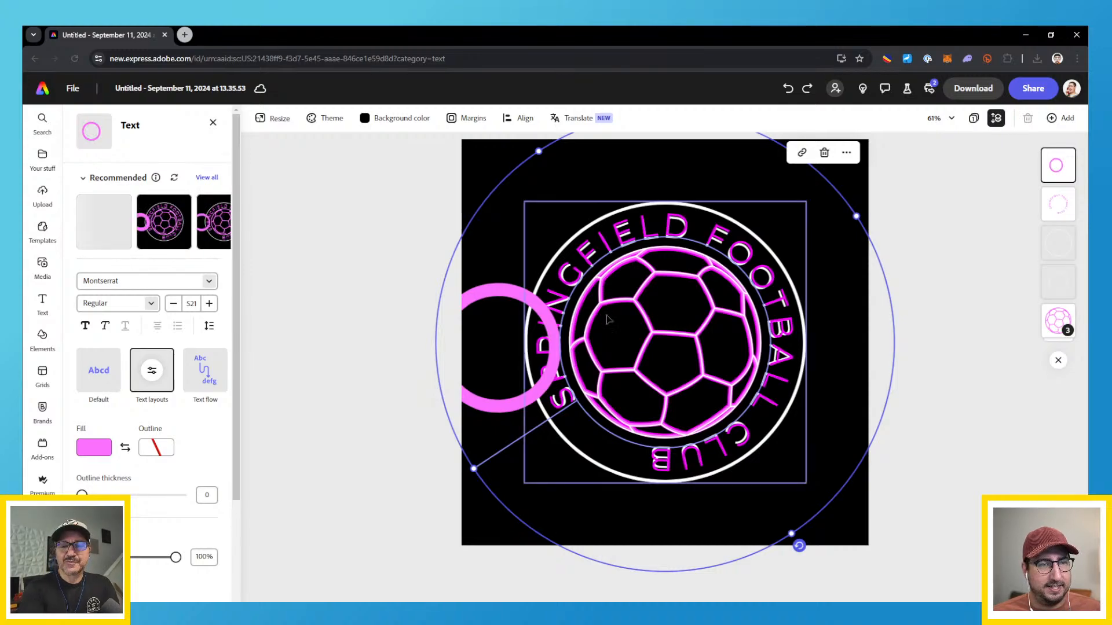
pyautogui.hotkey('ctrl', 'z')
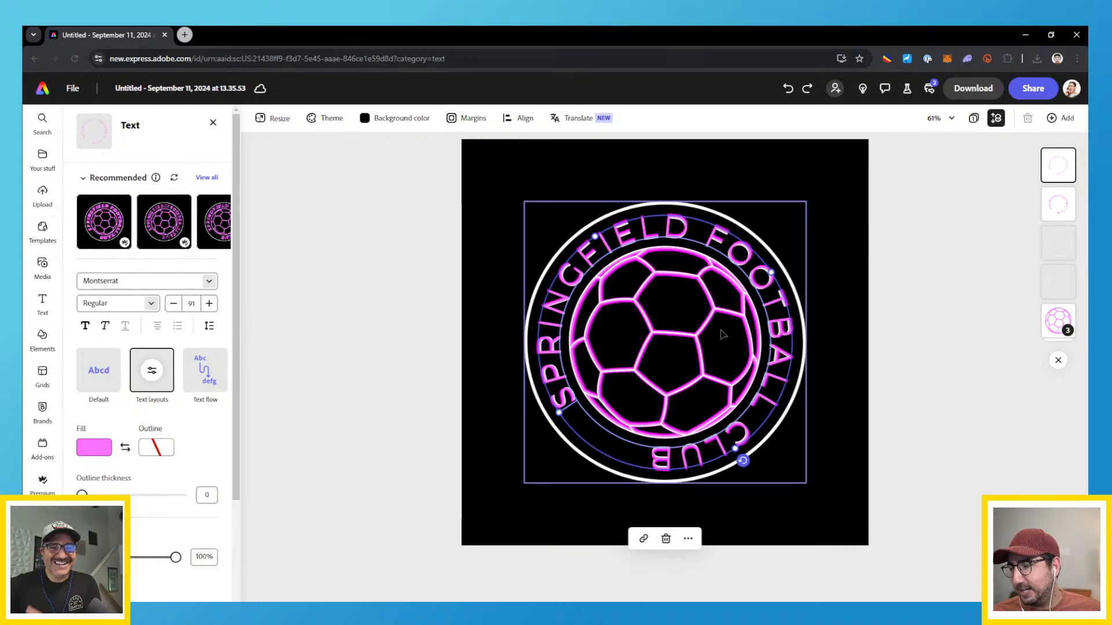
# Delete the magenta copy of the circular text and replace the light pink circular text with OFFICE HOURS KICKBALL, widening the word spacing
pyautogui.click(1065, 209)
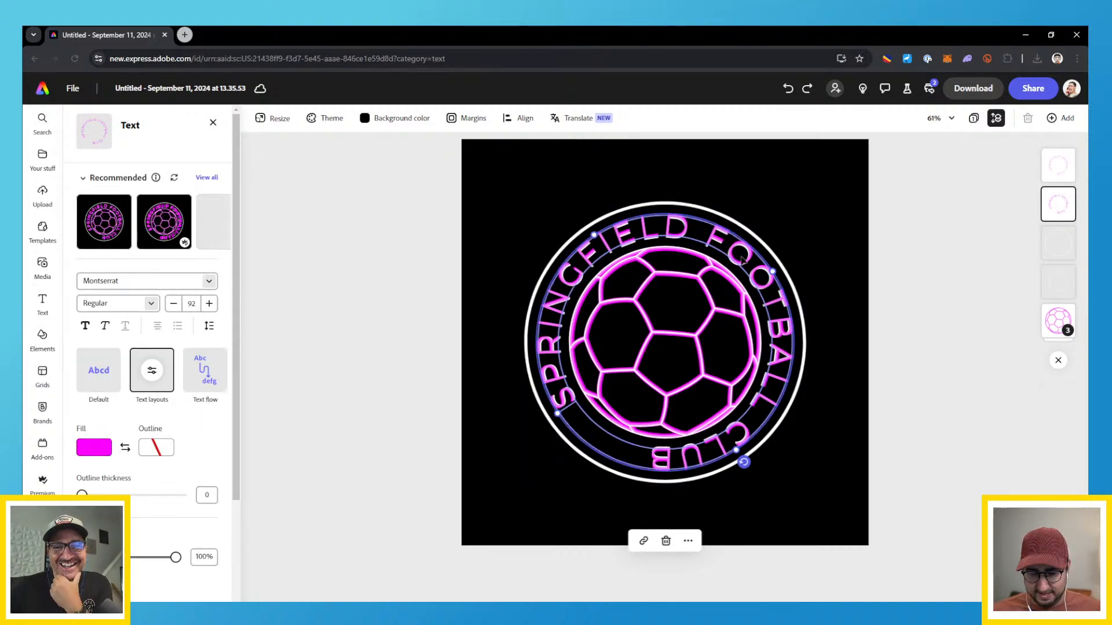
pyautogui.press('Delete')
pyautogui.click(754, 264)
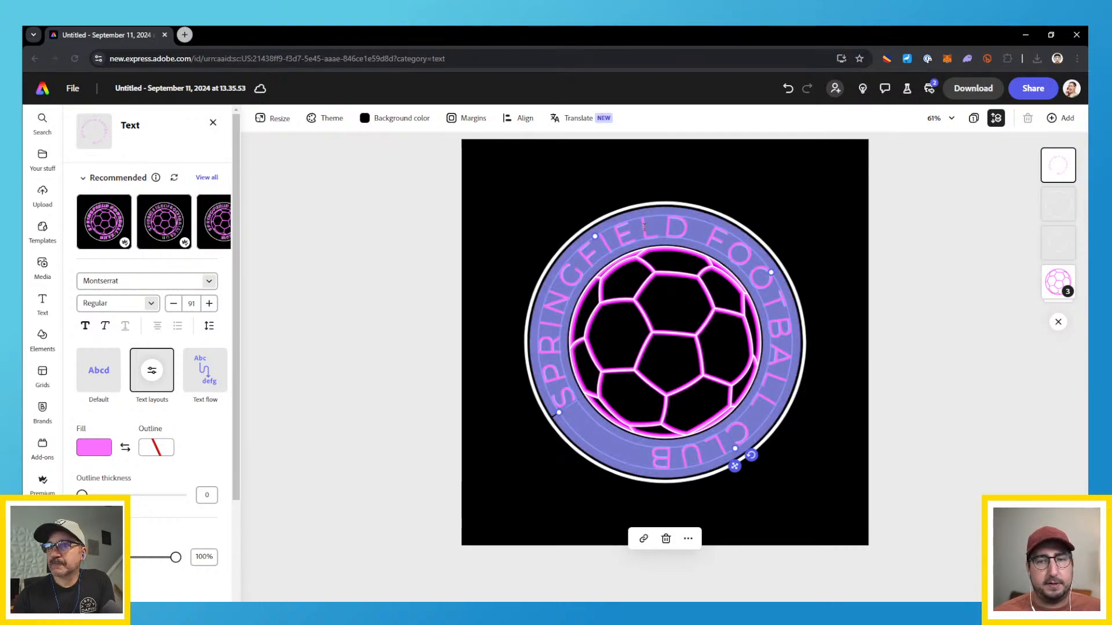
pyautogui.click(644, 226)
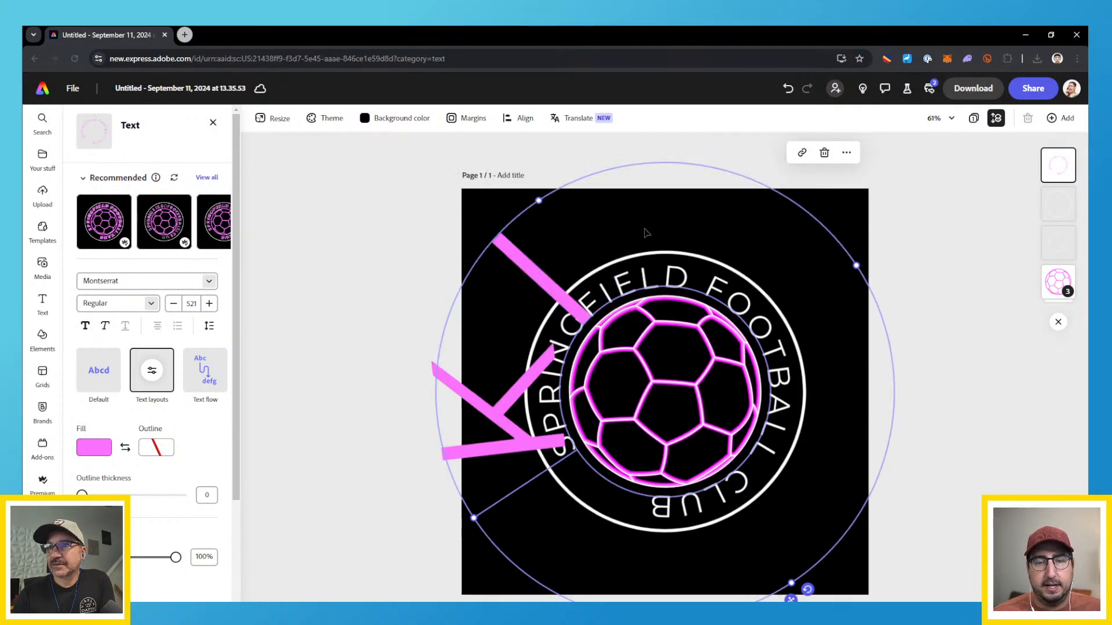
pyautogui.write('KI')
pyautogui.press('BackSpace')
pyautogui.press('BackSpace')
pyautogui.write('OFFICE HO')
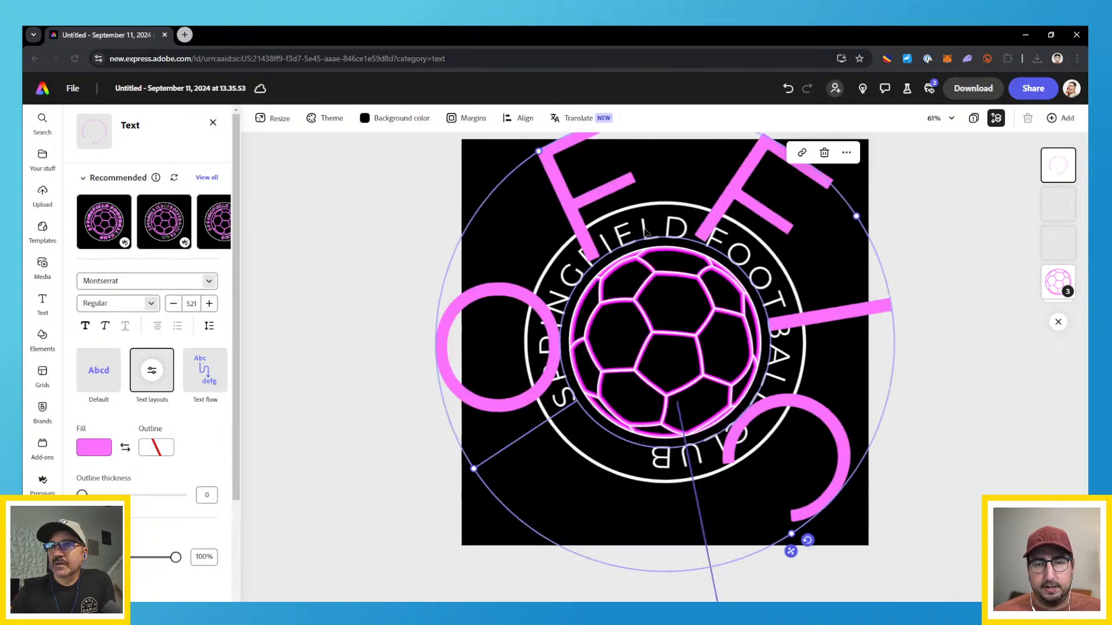
pyautogui.write('URS KICK')
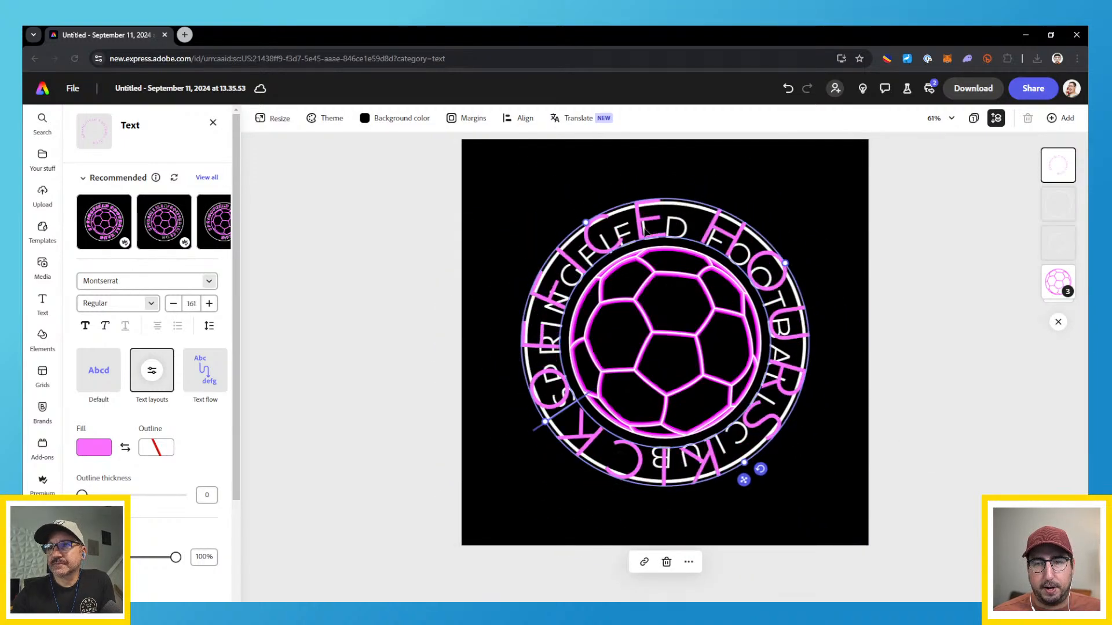
pyautogui.write('BALL')
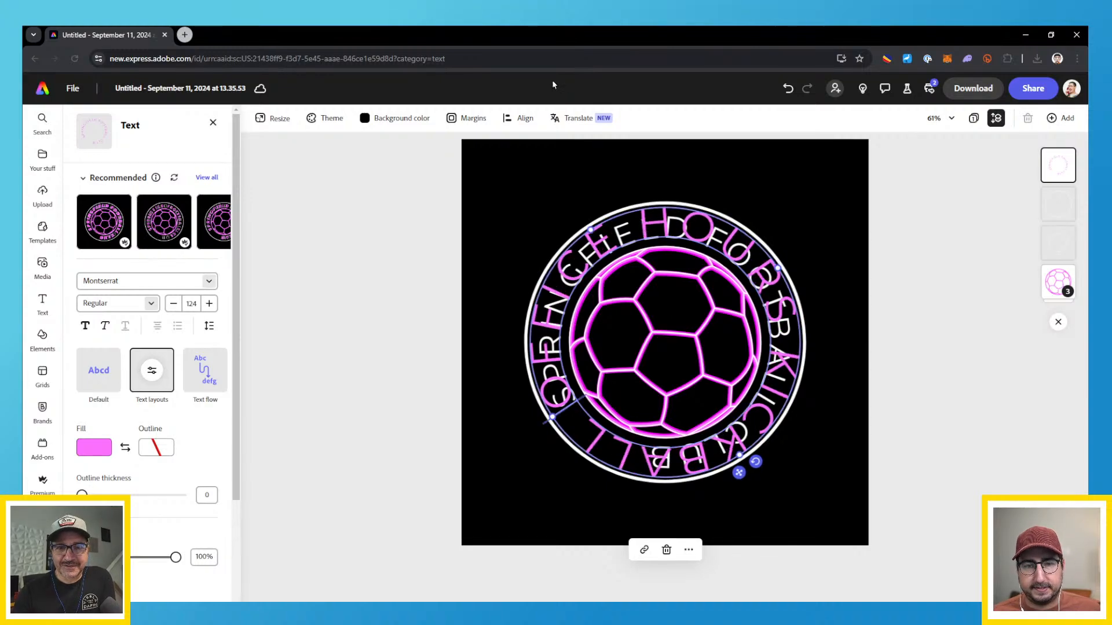
pyautogui.click(630, 220)
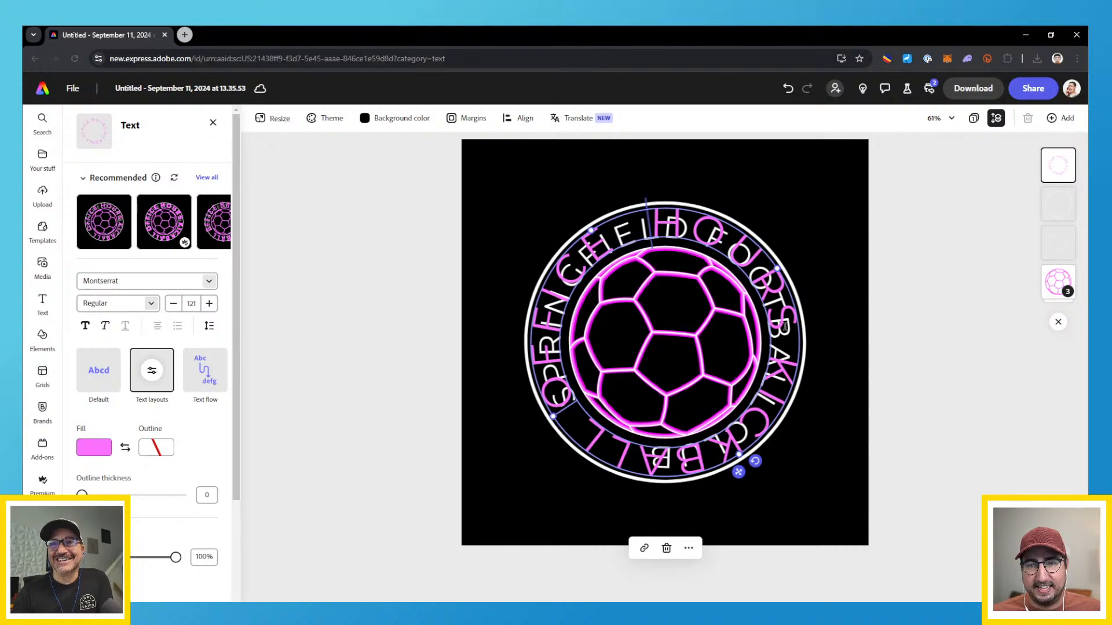
# Reduce the font size of the circular OFFICE HOURS KICKBALL text to 114
pyautogui.click(175, 306)
pyautogui.click(176, 308)
pyautogui.click(176, 308)
pyautogui.click(177, 308)
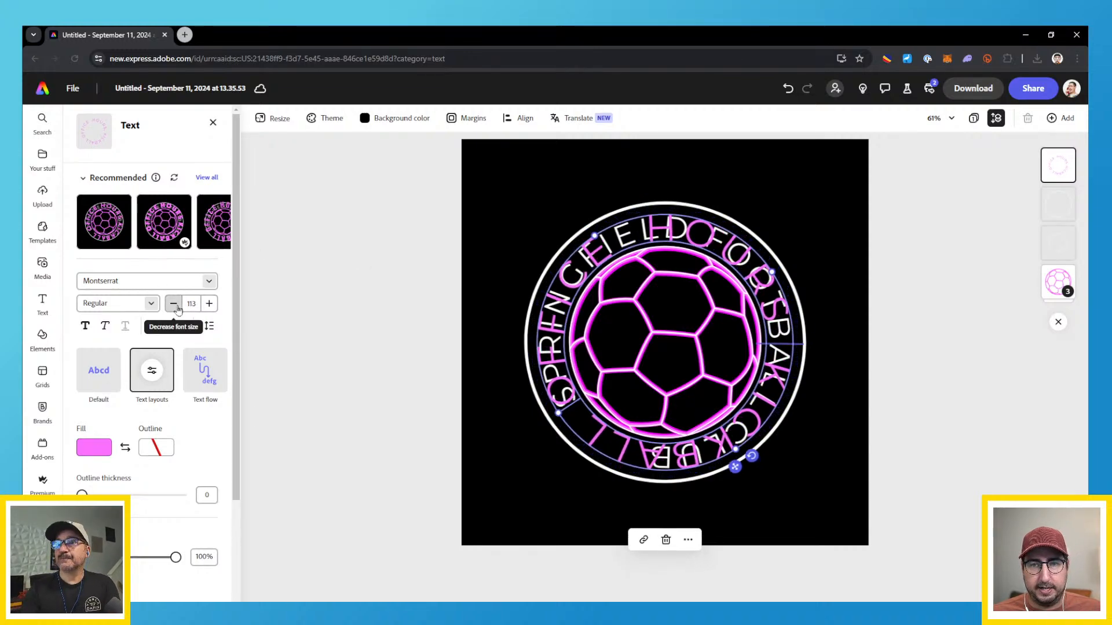
pyautogui.click(210, 305)
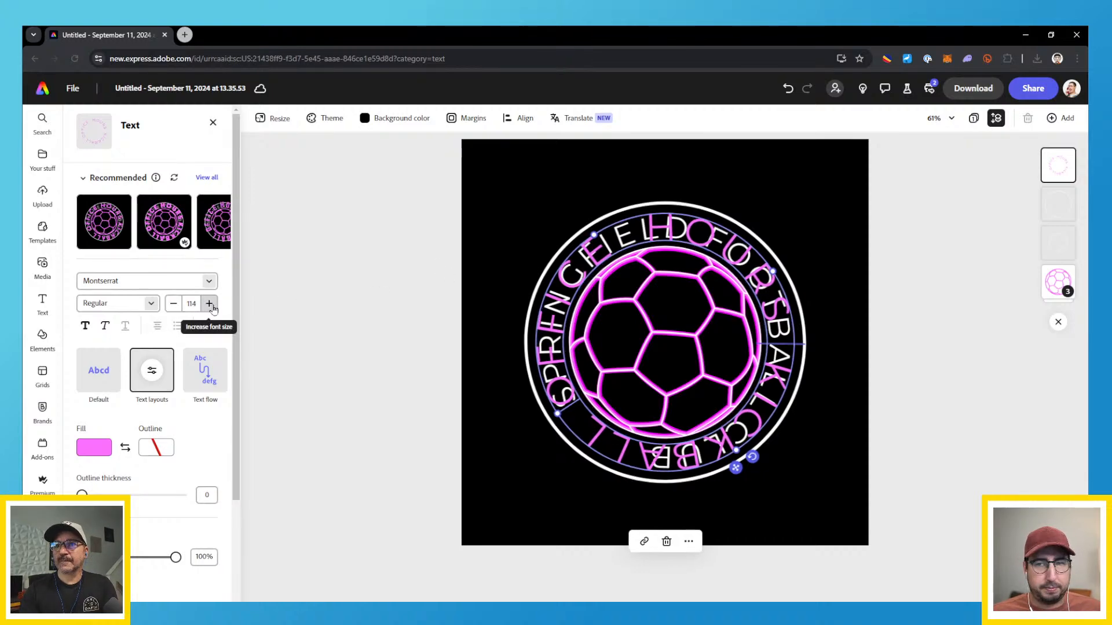
# Delete the white Springfield Football Club text layer and enlarge the OFFICE HOURS KICKBALL text slightly to size 117
pyautogui.click(1058, 244)
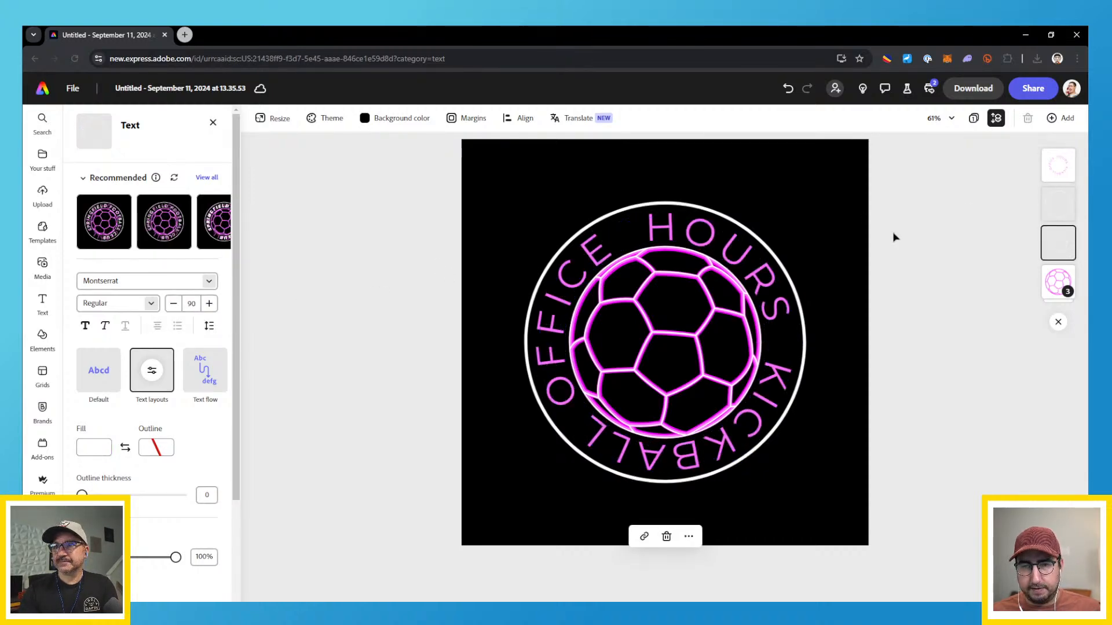
pyautogui.press('Delete')
pyautogui.click(722, 242)
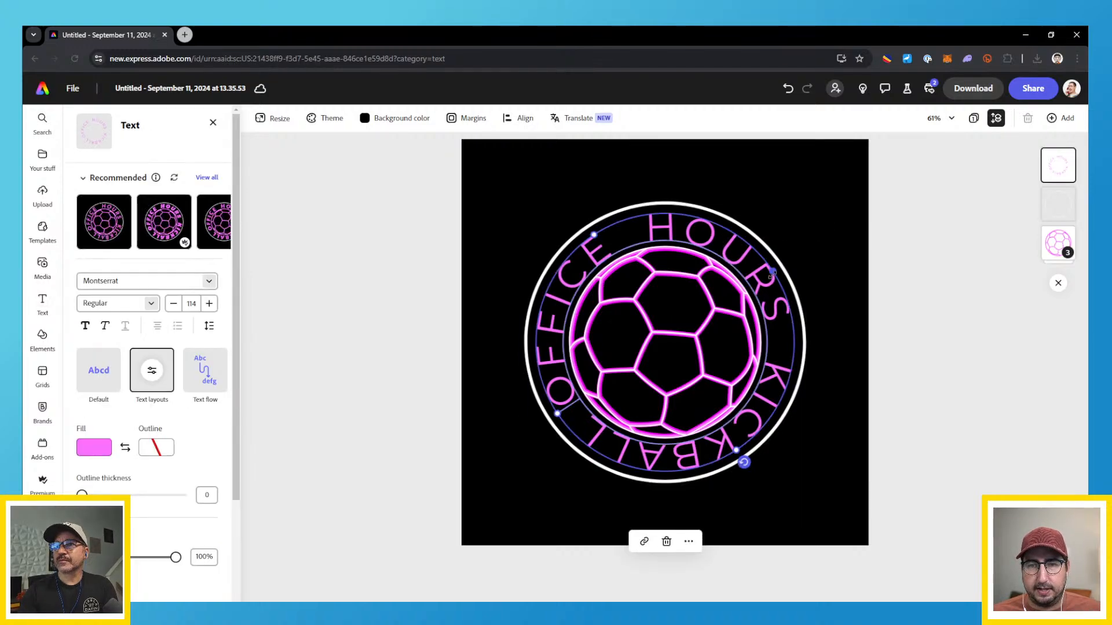
pyautogui.moveTo(772, 270); pyautogui.dragTo(775, 270)
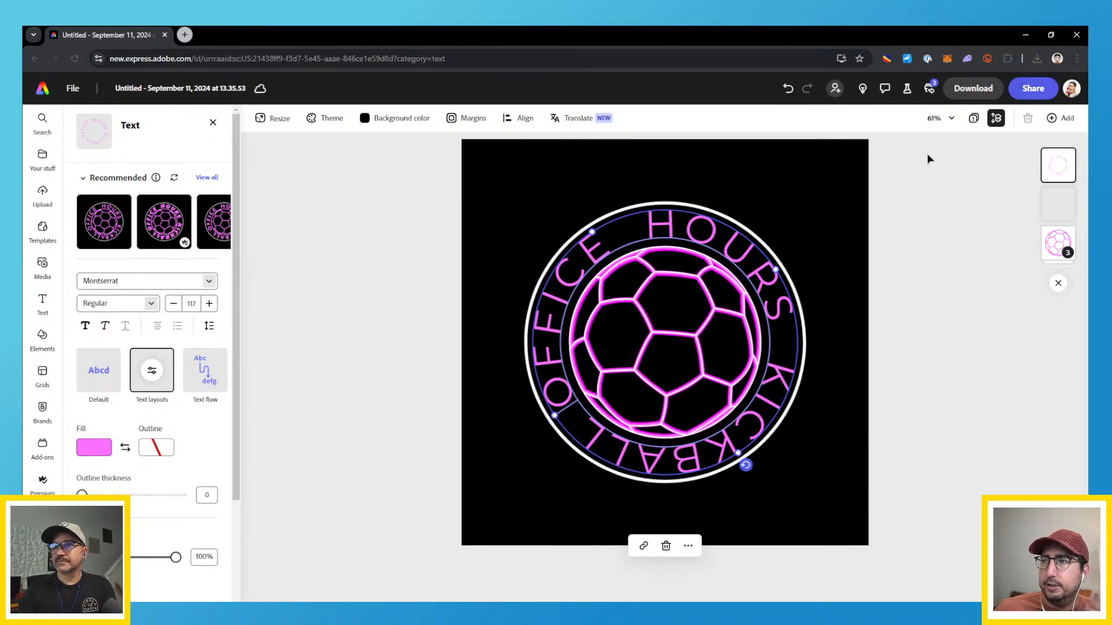
# Open the print and deliver products, search for shirt and choose the Dark shirt for the kickball badge
pyautogui.click(928, 87)
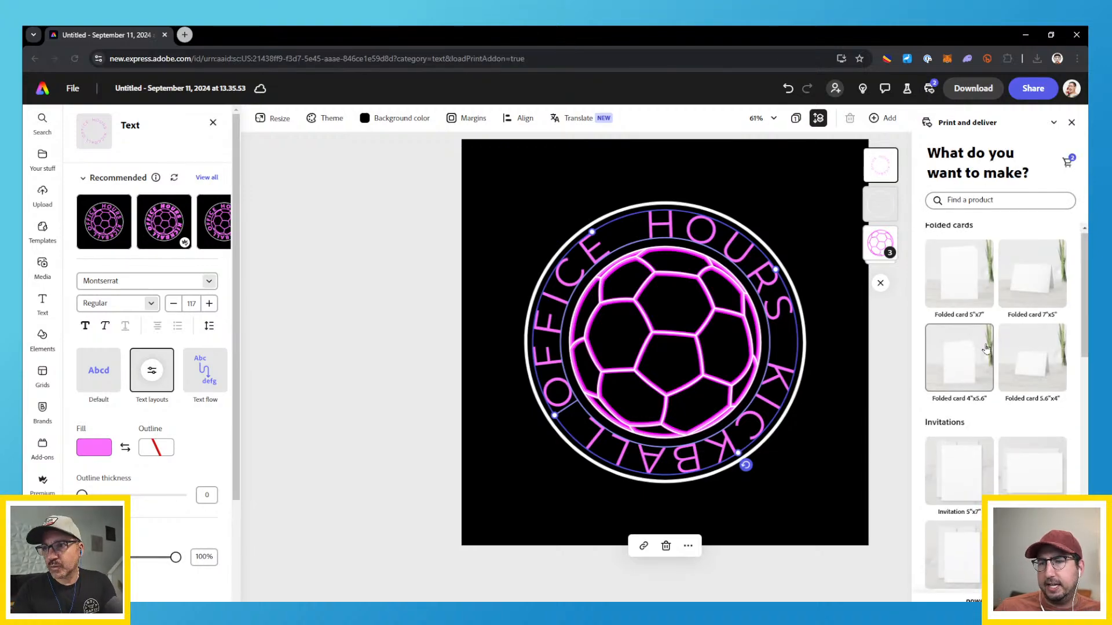
pyautogui.scroll(-1, 985, 348)
pyautogui.scroll(-6, 986, 348)
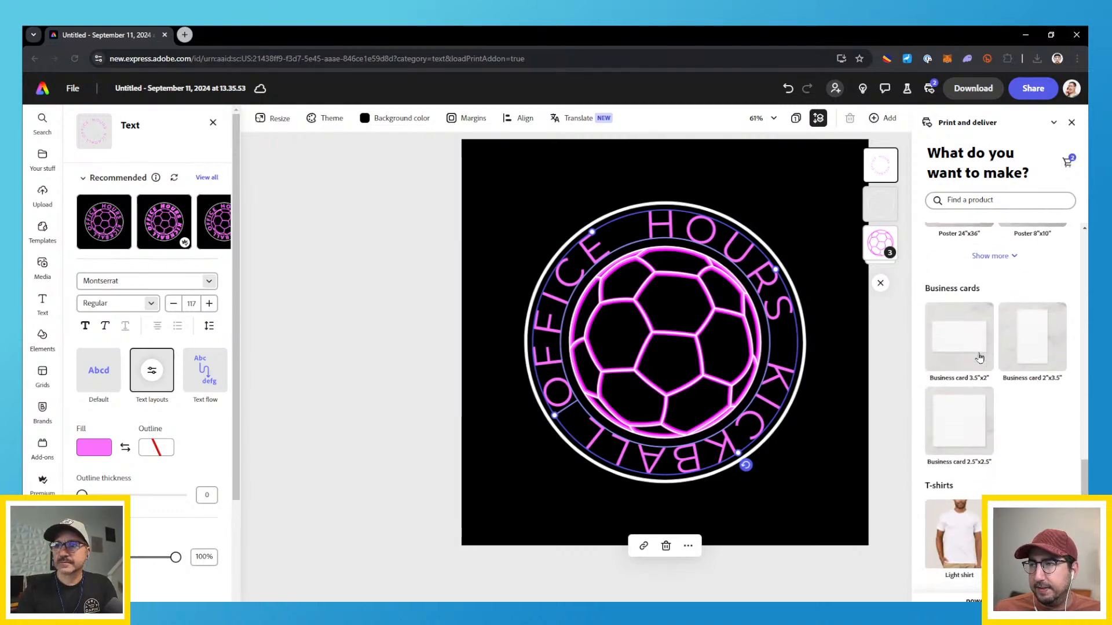
pyautogui.click(961, 202)
pyautogui.write('shirt')
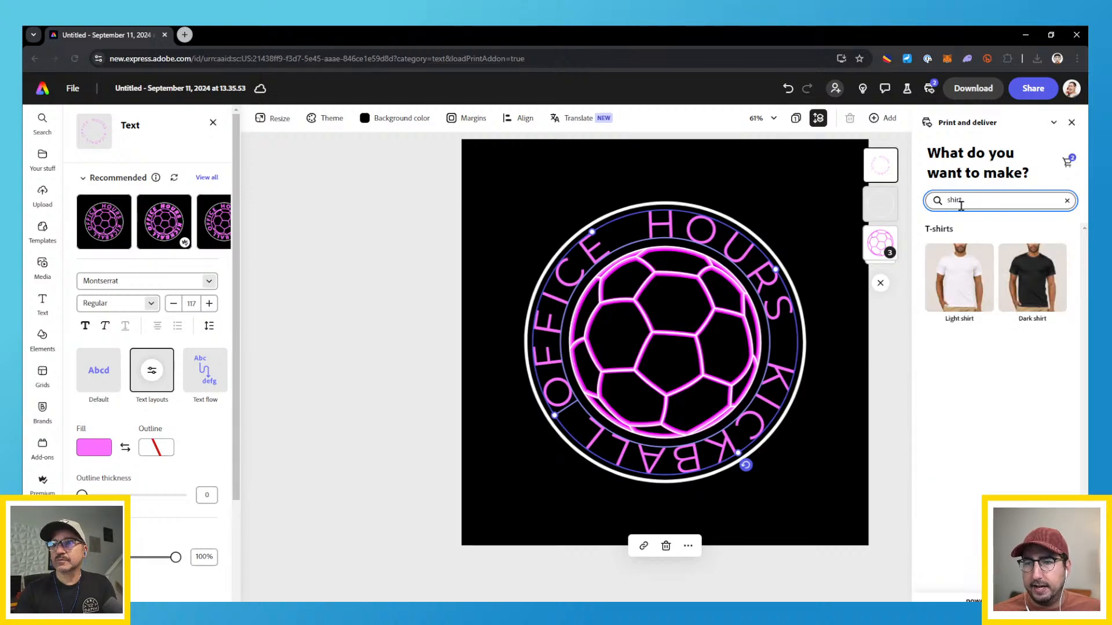
pyautogui.click(1024, 286)
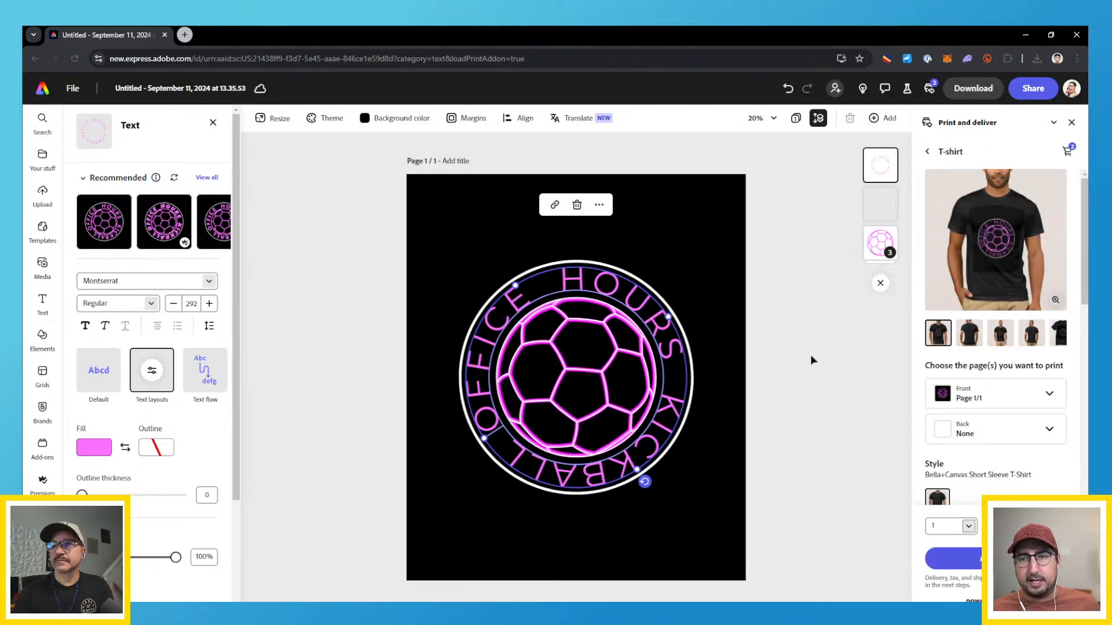
# Remove the page's black background color so the badge sits on a transparent background
pyautogui.click(697, 245)
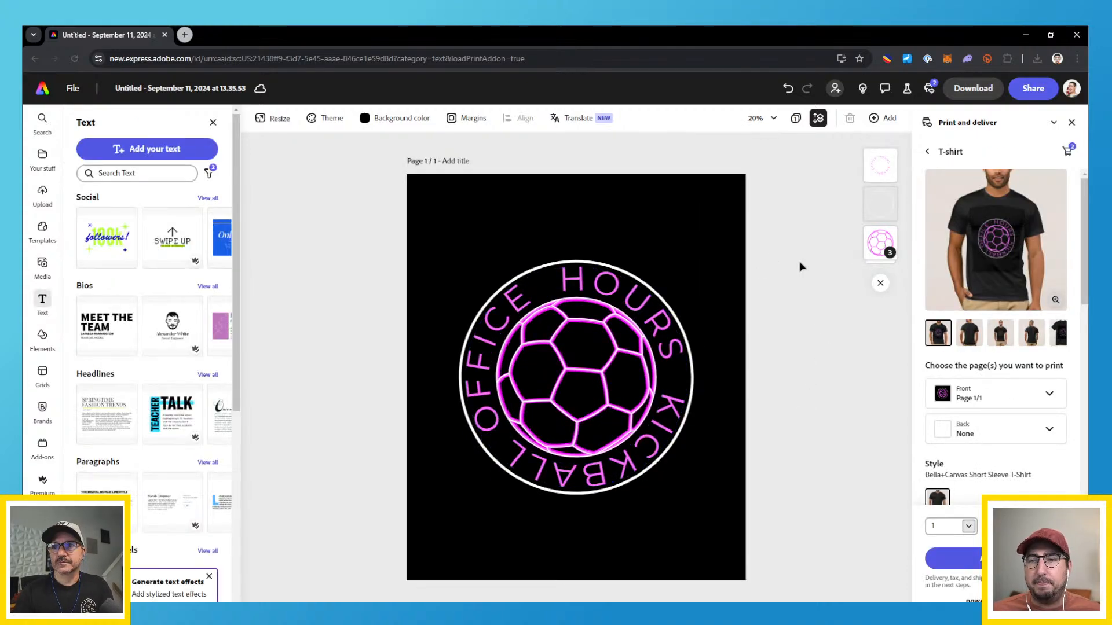
pyautogui.click(400, 118)
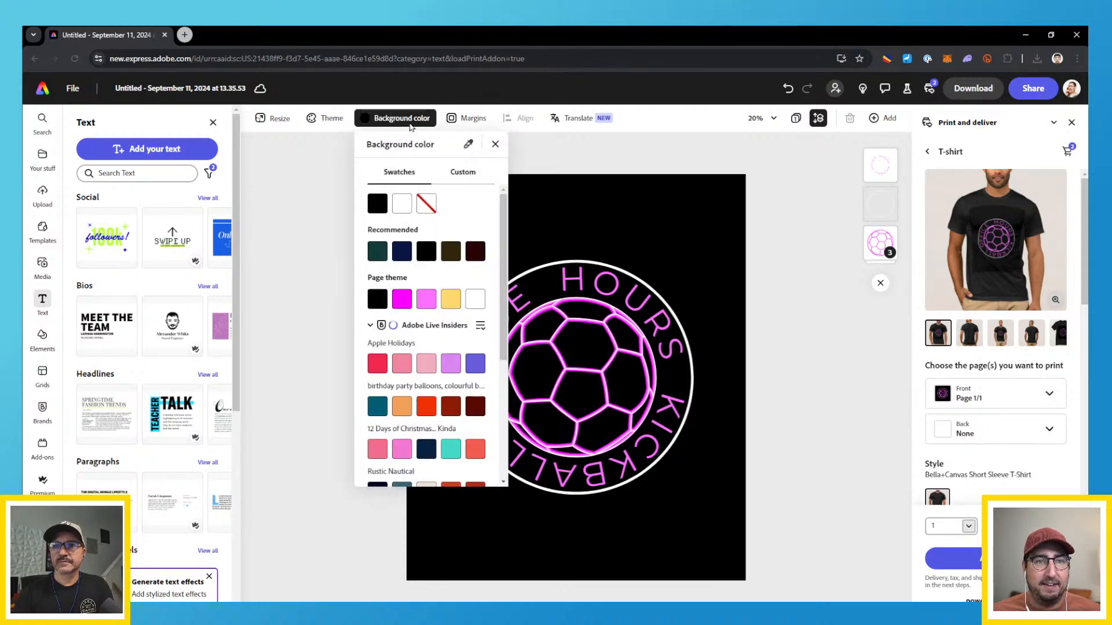
pyautogui.click(426, 204)
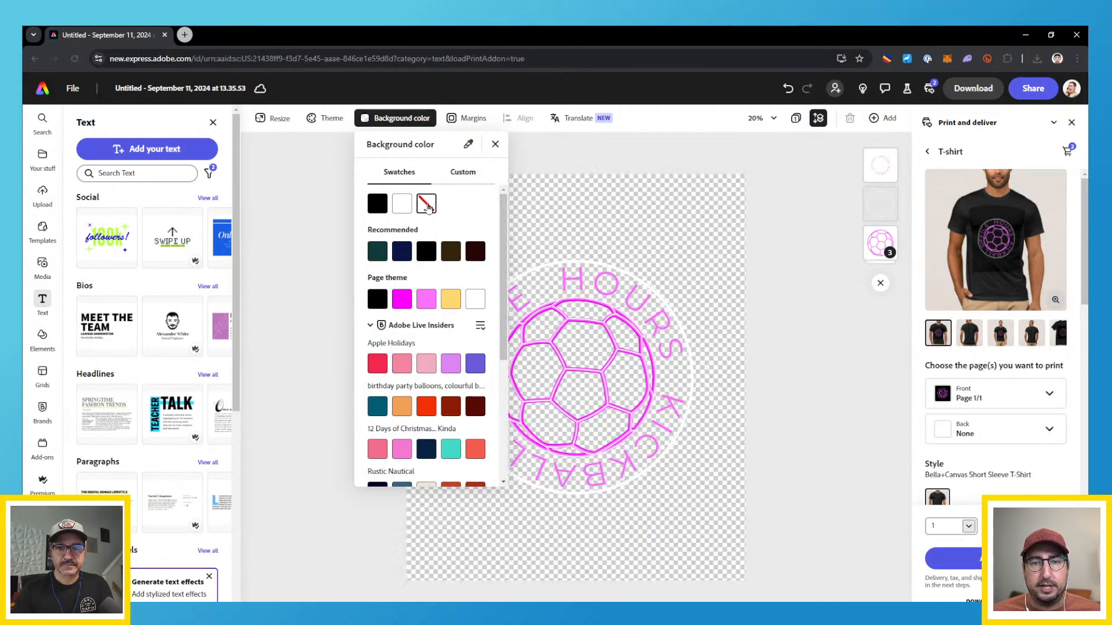
pyautogui.click(762, 250)
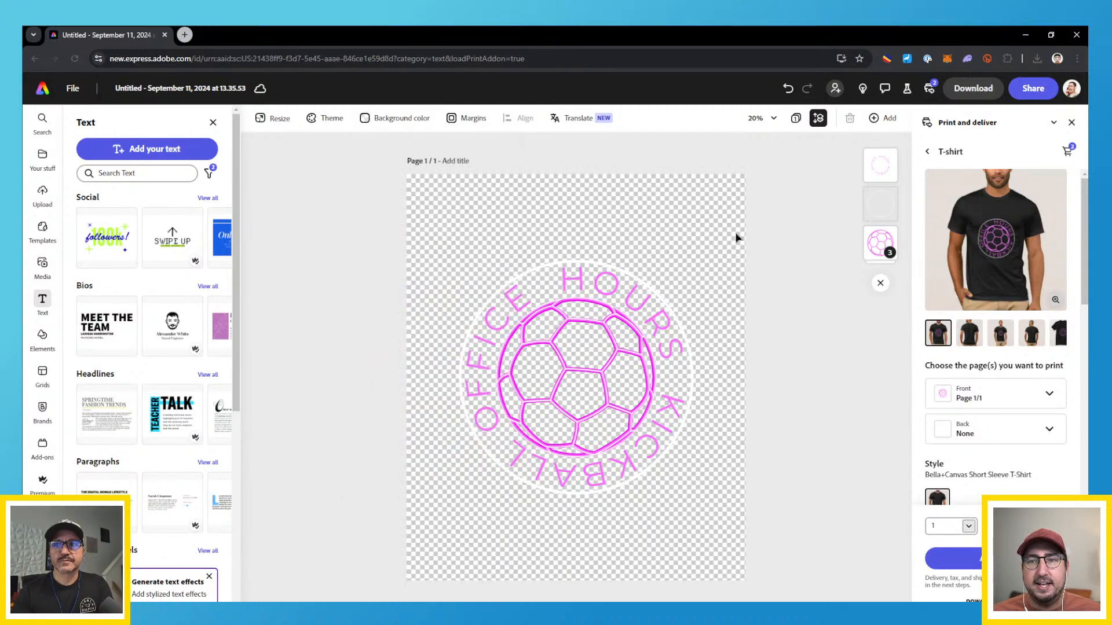
# Return to the print product list and reselect the Dark shirt to refresh its mockup
pyautogui.click(927, 153)
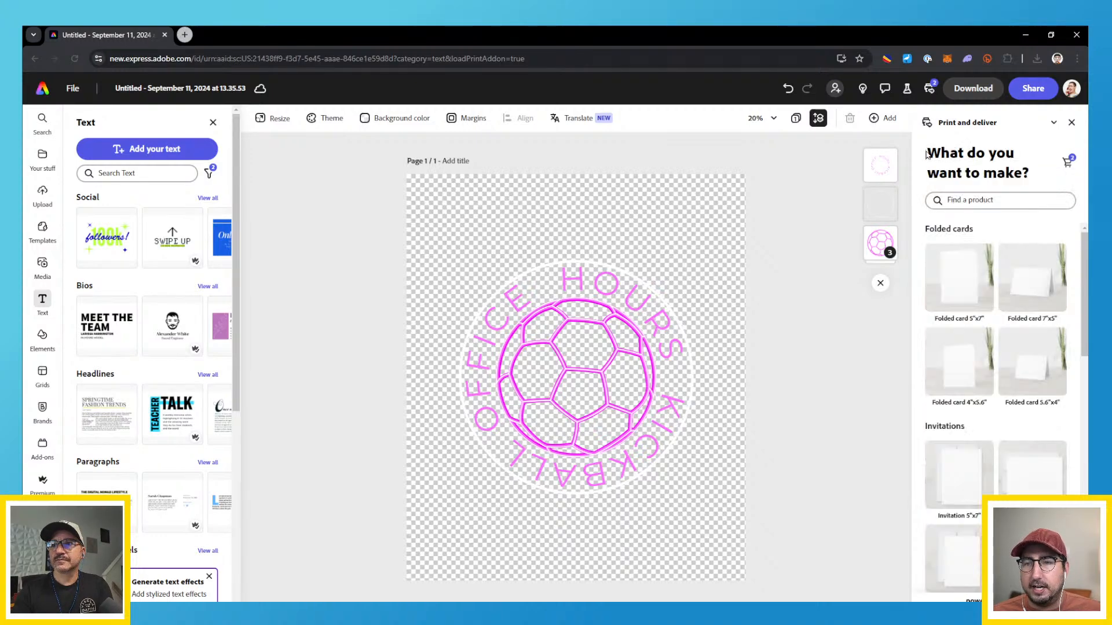
pyautogui.scroll(-5, 980, 341)
pyautogui.scroll(-10, 979, 342)
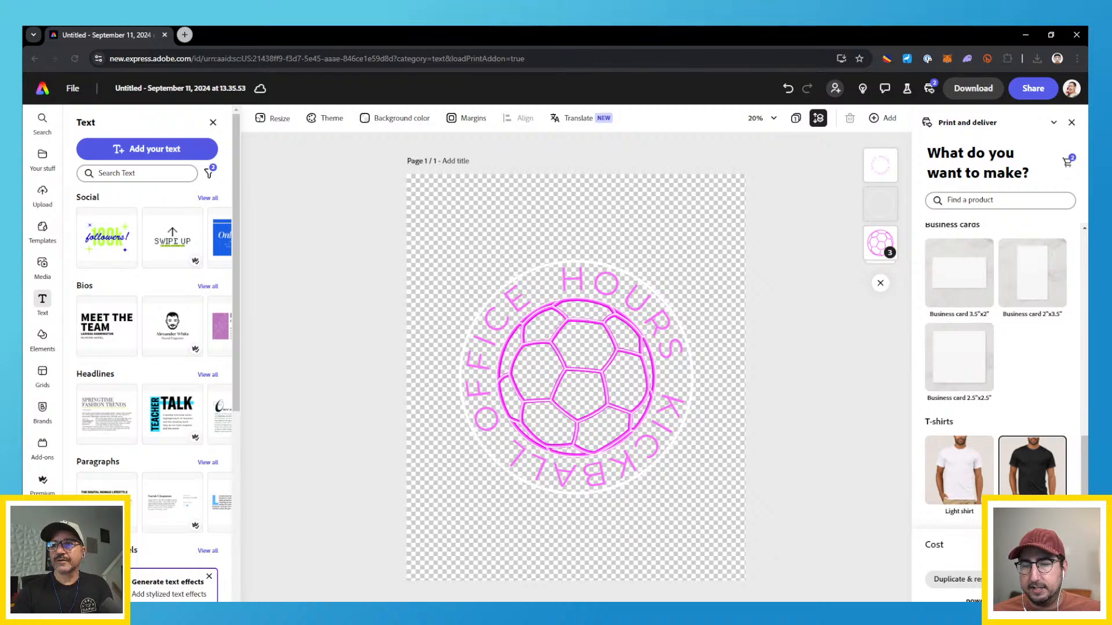
pyautogui.click(1032, 467)
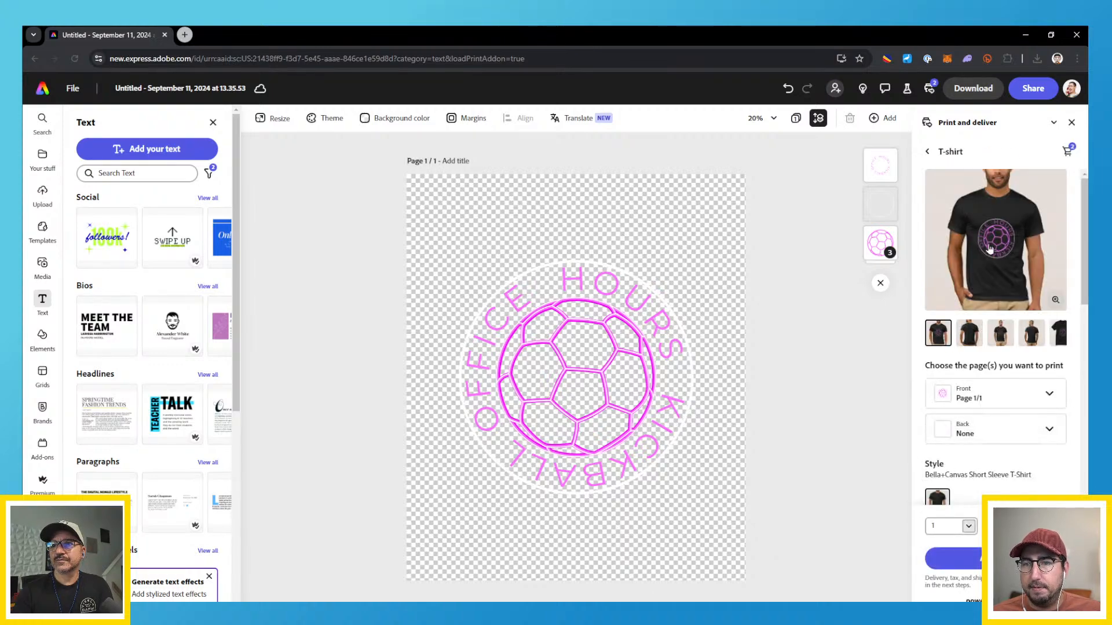
# Enlarge the Dark shirt mockup and examine its back, full-length and design front views
pyautogui.click(991, 246)
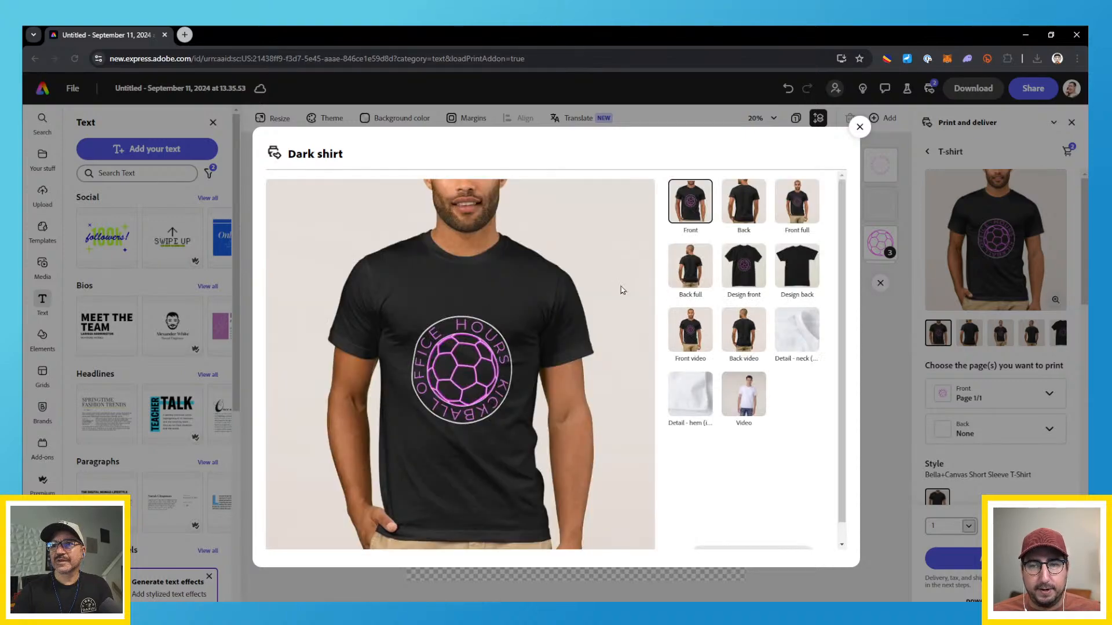
pyautogui.click(743, 202)
pyautogui.click(783, 209)
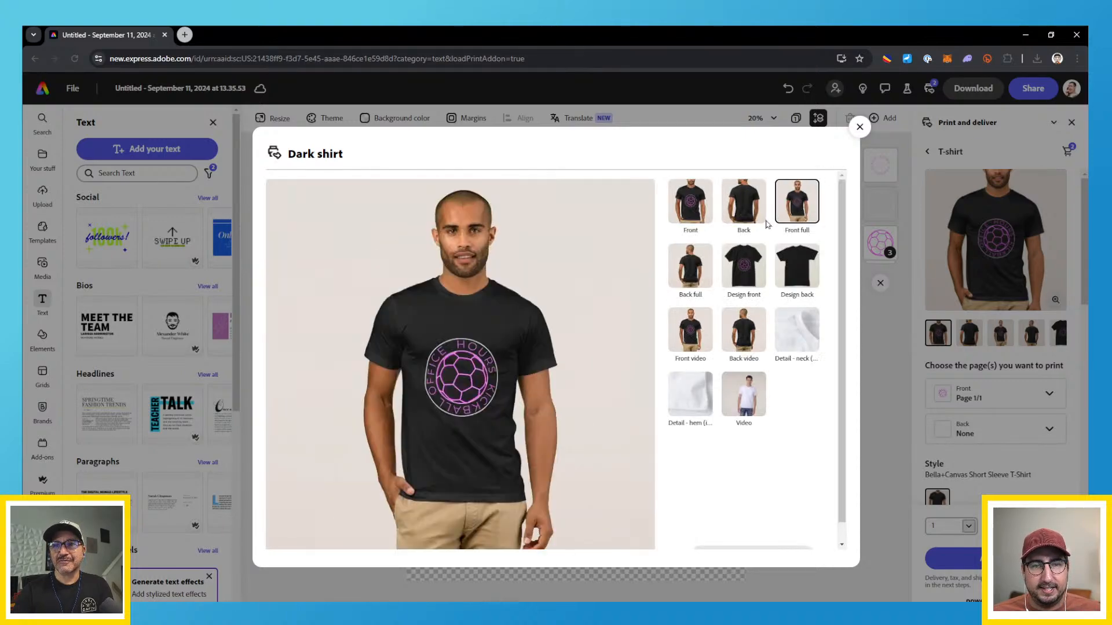
pyautogui.click(711, 263)
pyautogui.click(732, 275)
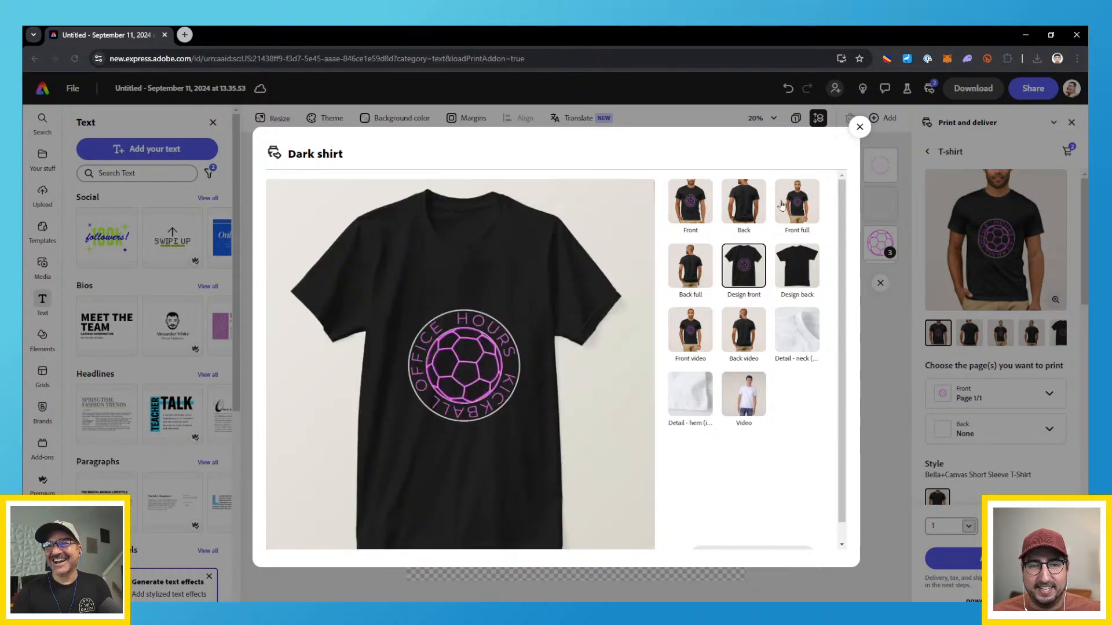
pyautogui.click(859, 127)
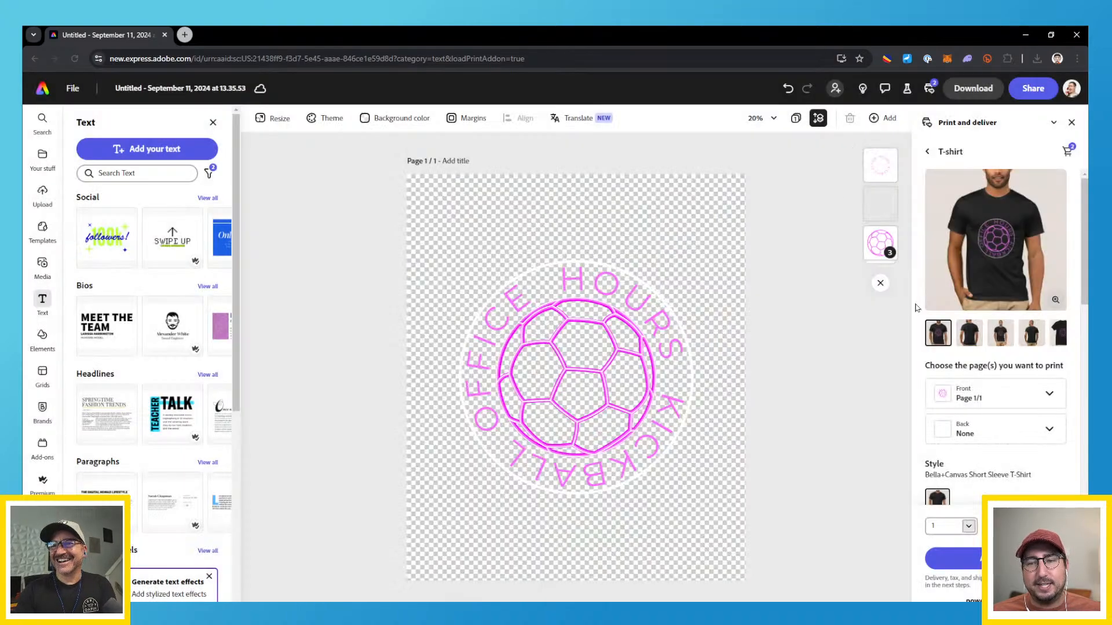
# Switch the print product to the Light shirt
pyautogui.click(927, 153)
pyautogui.scroll(-5, 981, 303)
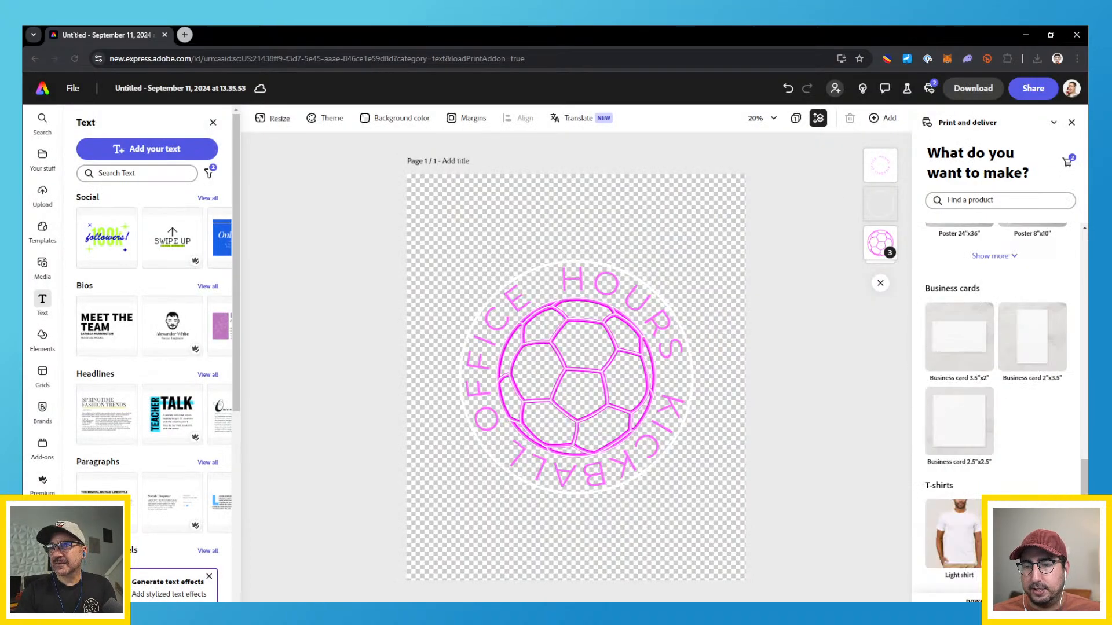
pyautogui.scroll(-1, 957, 536)
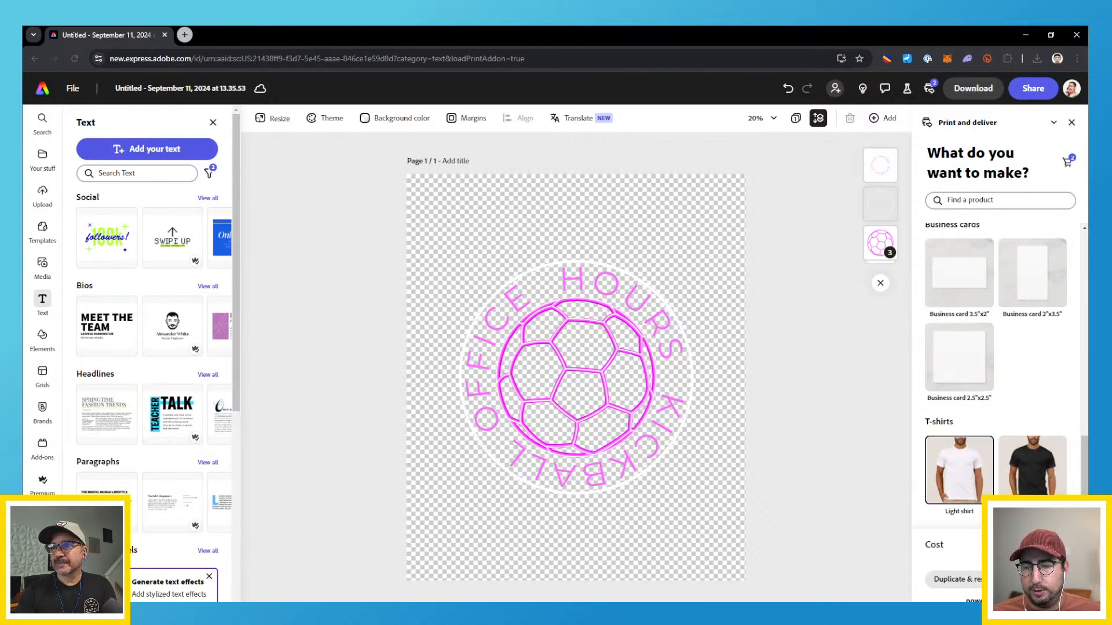
pyautogui.click(964, 463)
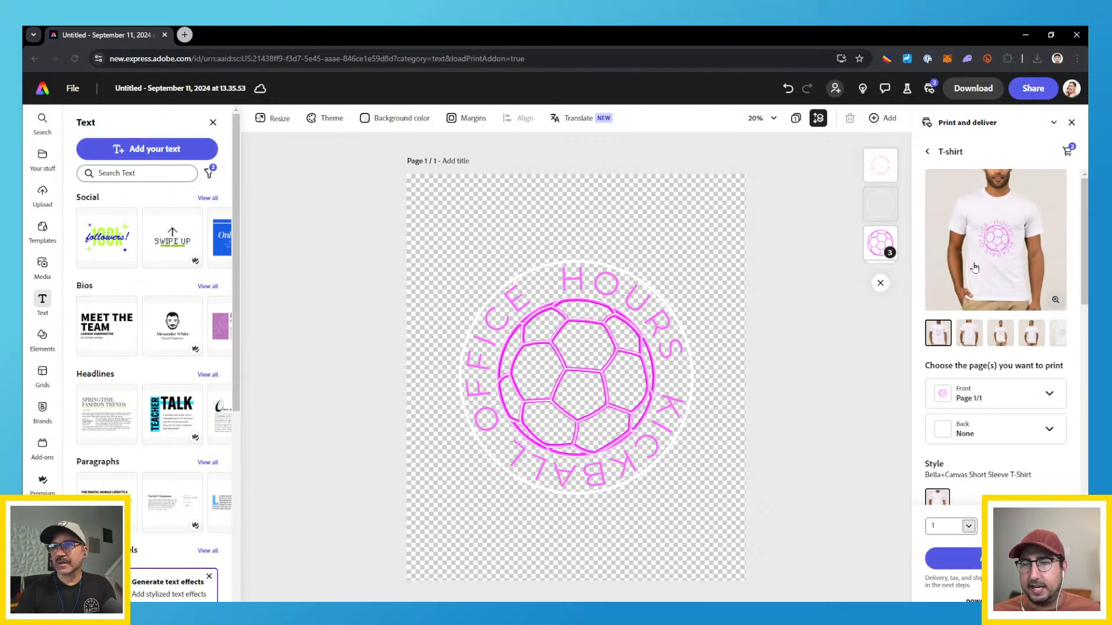
# Enlarge the Light shirt mockup and examine the video, neck detail, front, back, front full and design front views
pyautogui.click(985, 263)
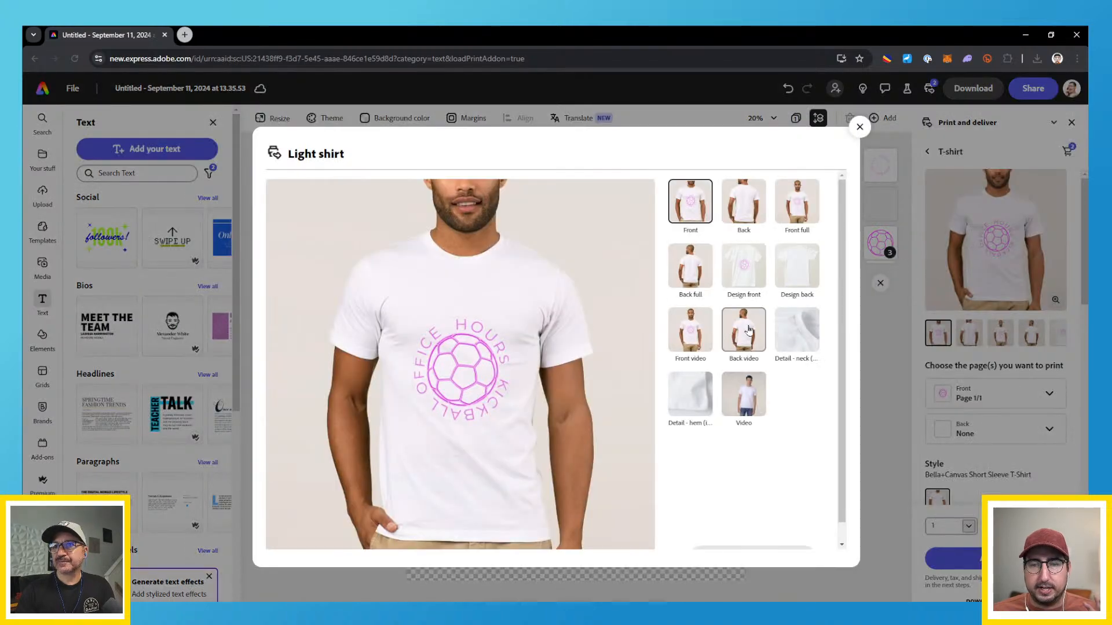
pyautogui.click(754, 397)
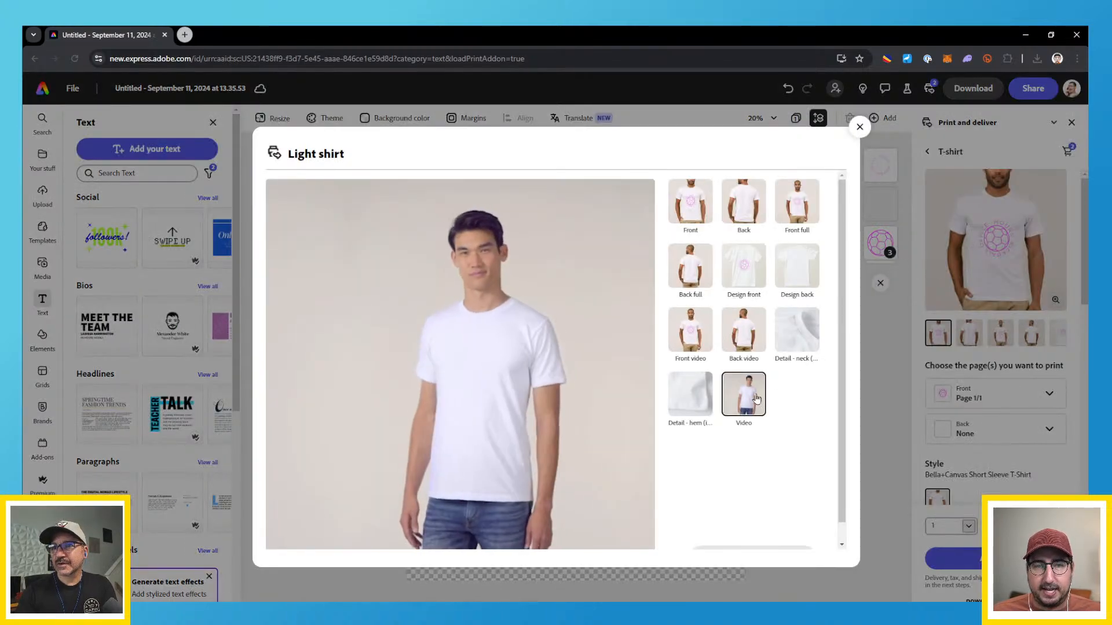
pyautogui.click(798, 339)
pyautogui.click(701, 213)
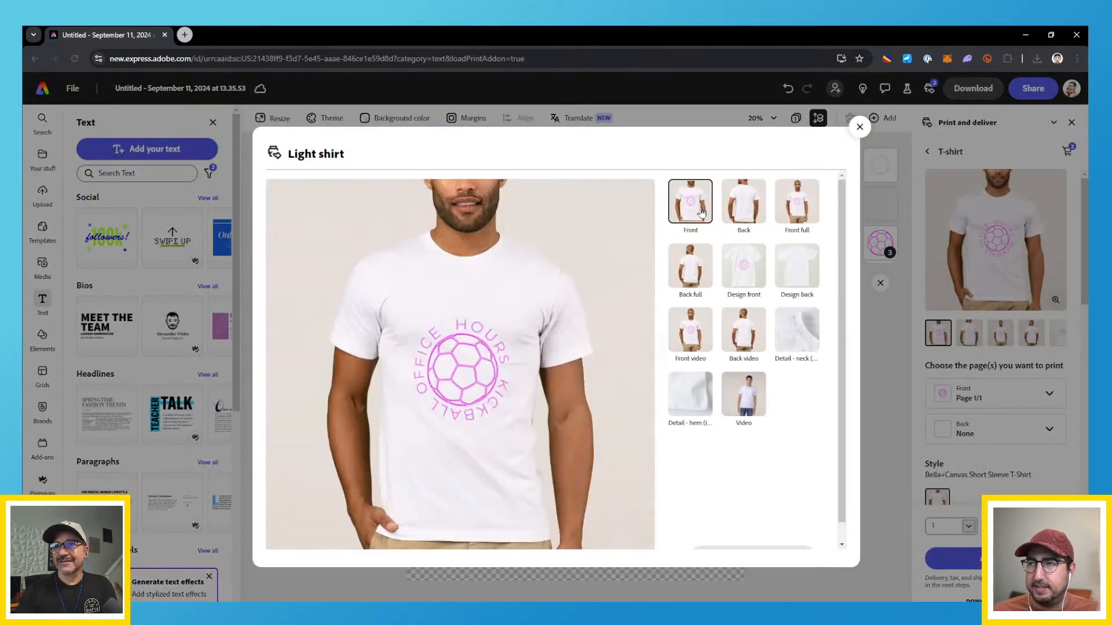
pyautogui.click(744, 203)
pyautogui.click(797, 203)
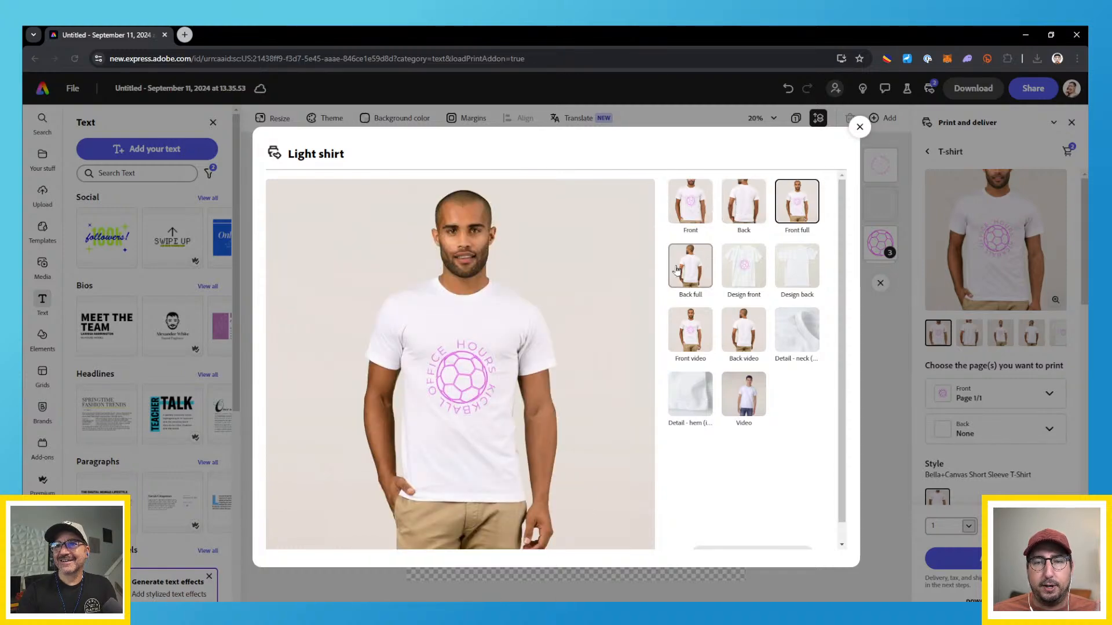
pyautogui.click(736, 266)
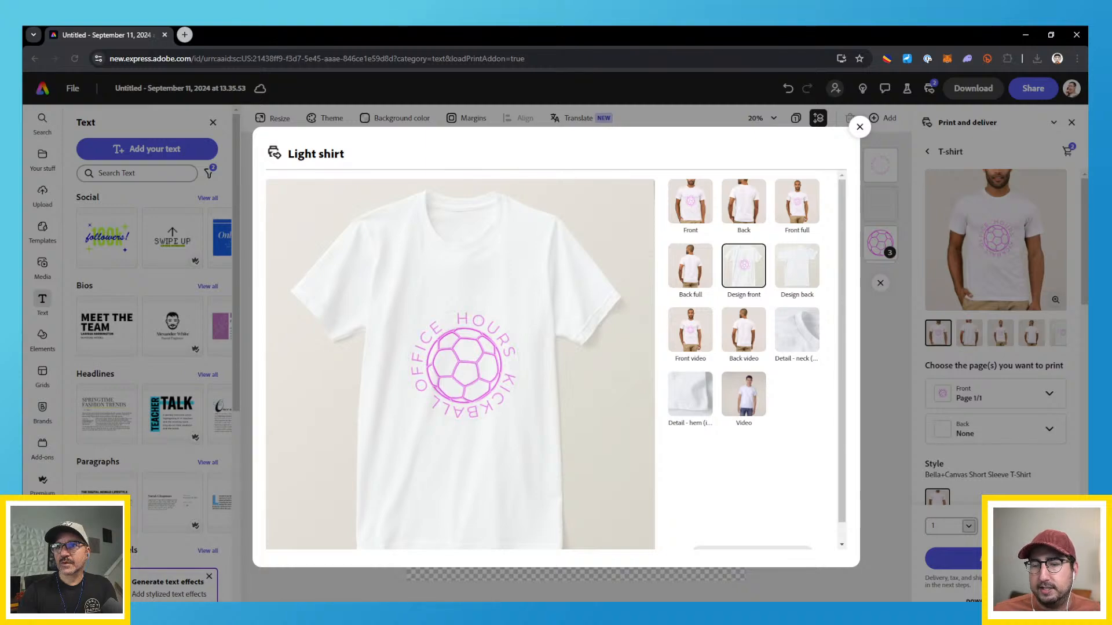
pyautogui.click(859, 127)
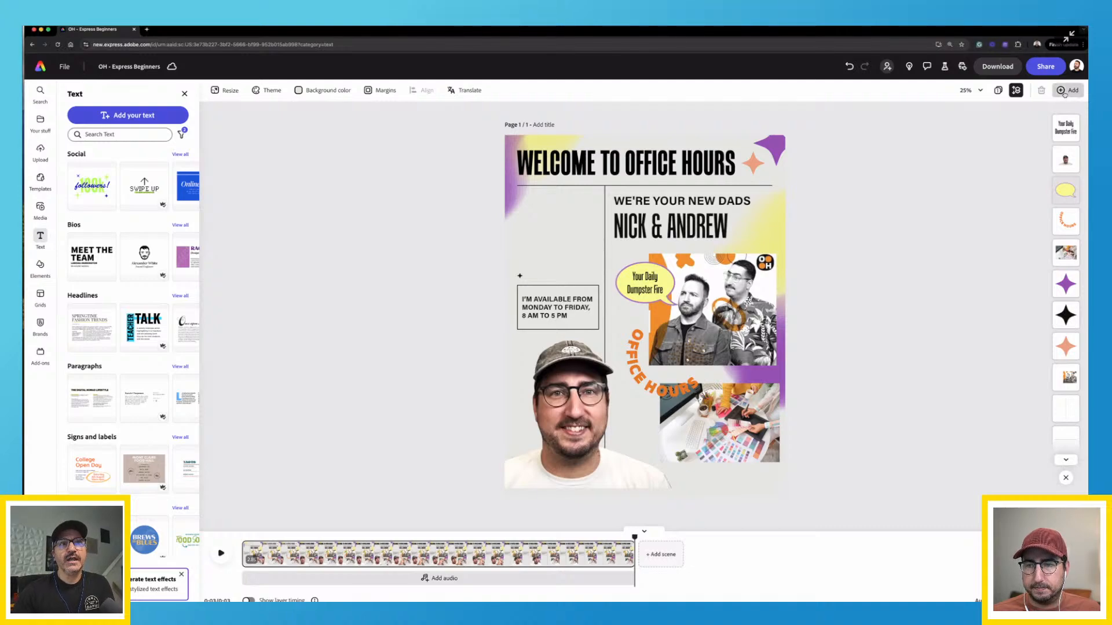
# In the OH - Express Beginners document, duplicate the Welcome to Office Hours flyer page twice
pyautogui.click(1064, 91)
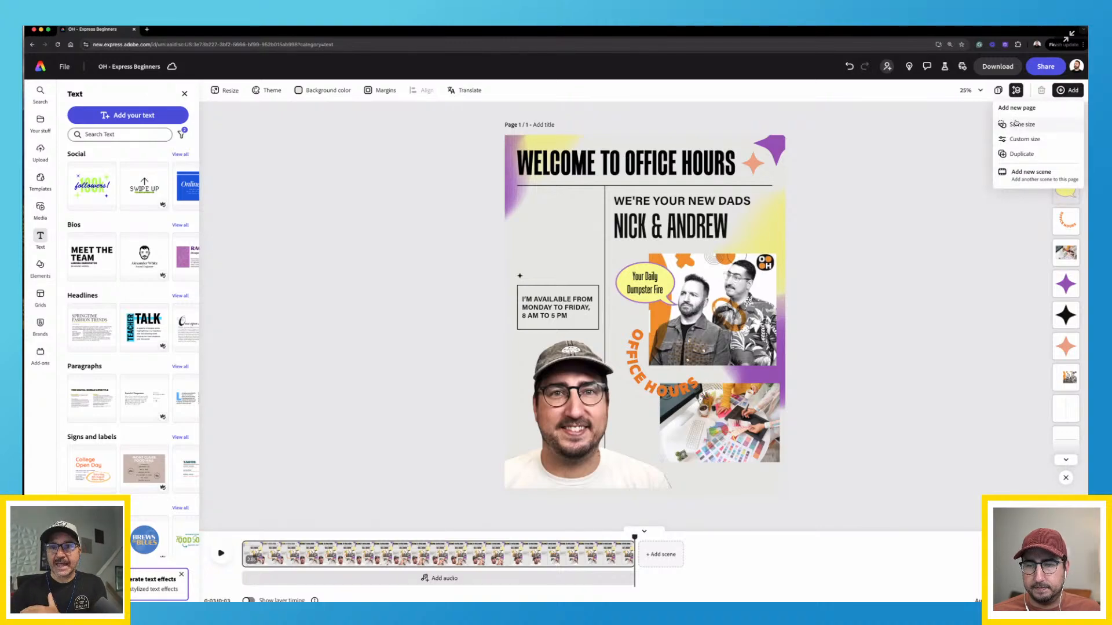
pyautogui.click(1017, 155)
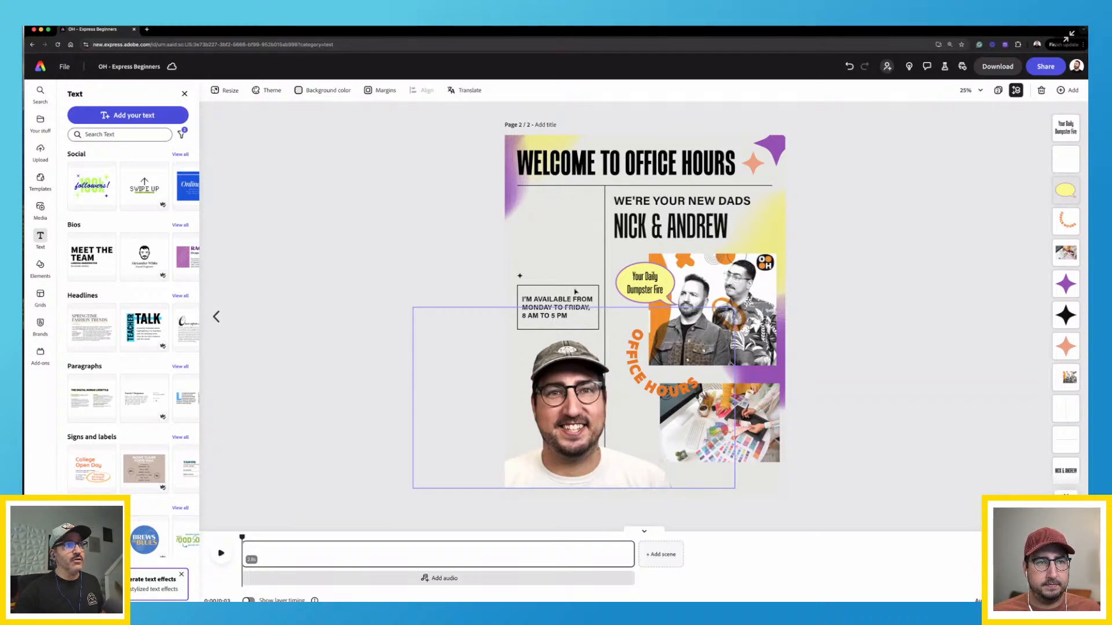
pyautogui.click(573, 307)
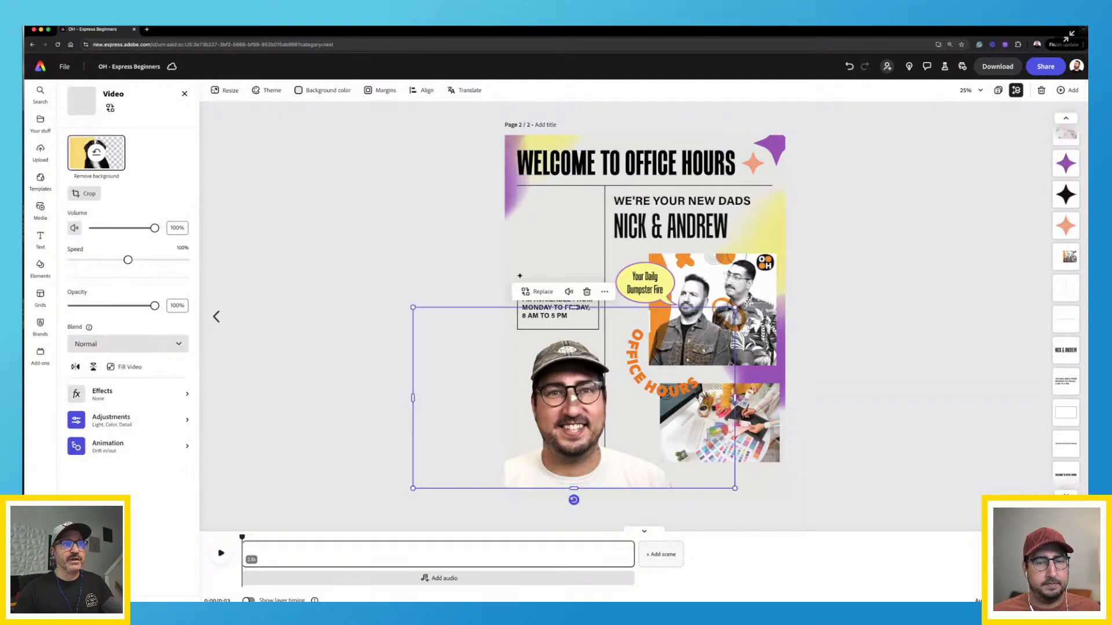
pyautogui.click(1061, 92)
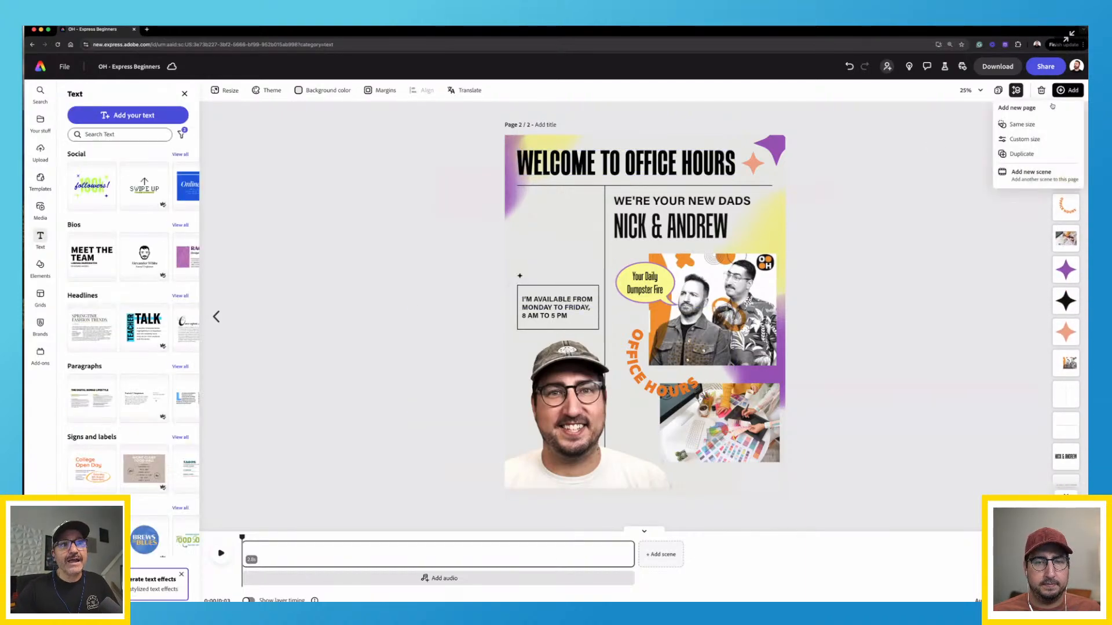
pyautogui.click(1022, 154)
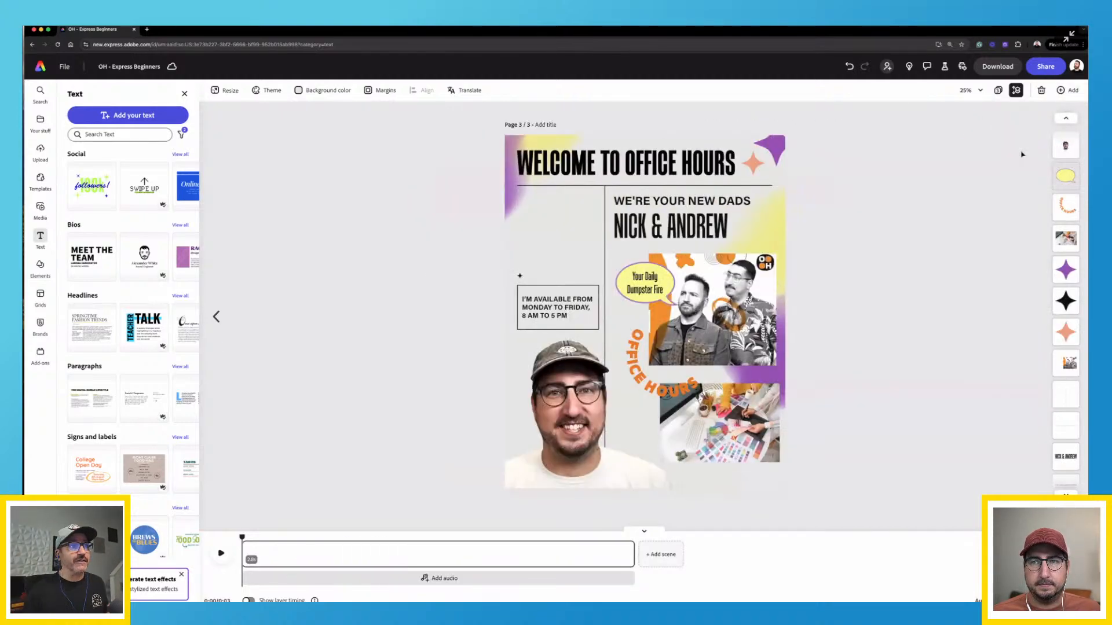
# Resize the third page to the Instagram story format and show all the pages in an overview
pyautogui.click(224, 91)
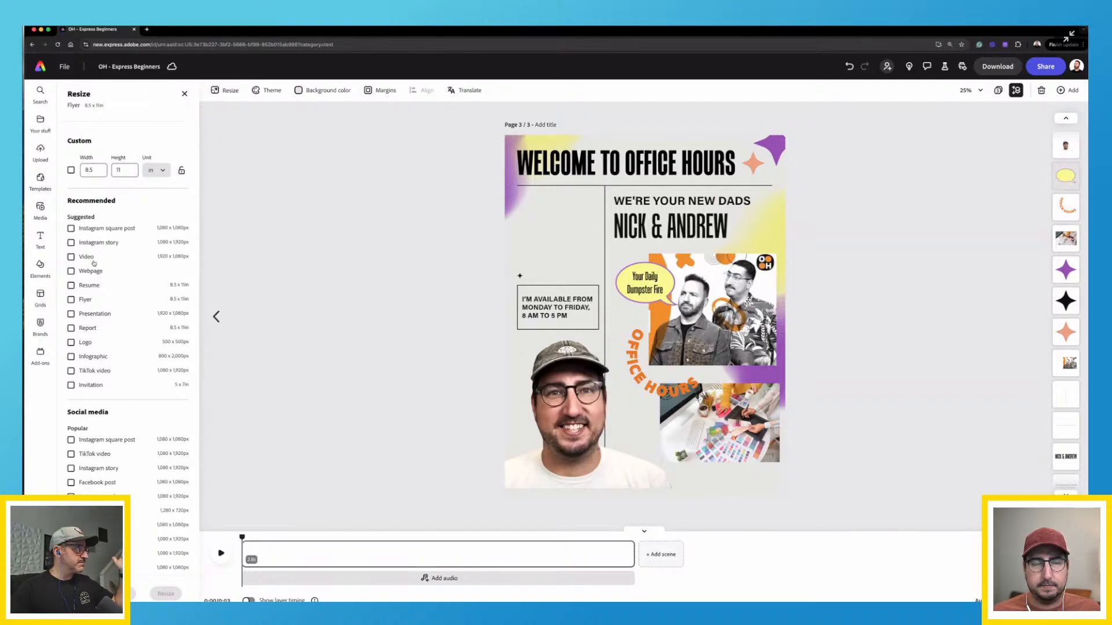
pyautogui.click(103, 469)
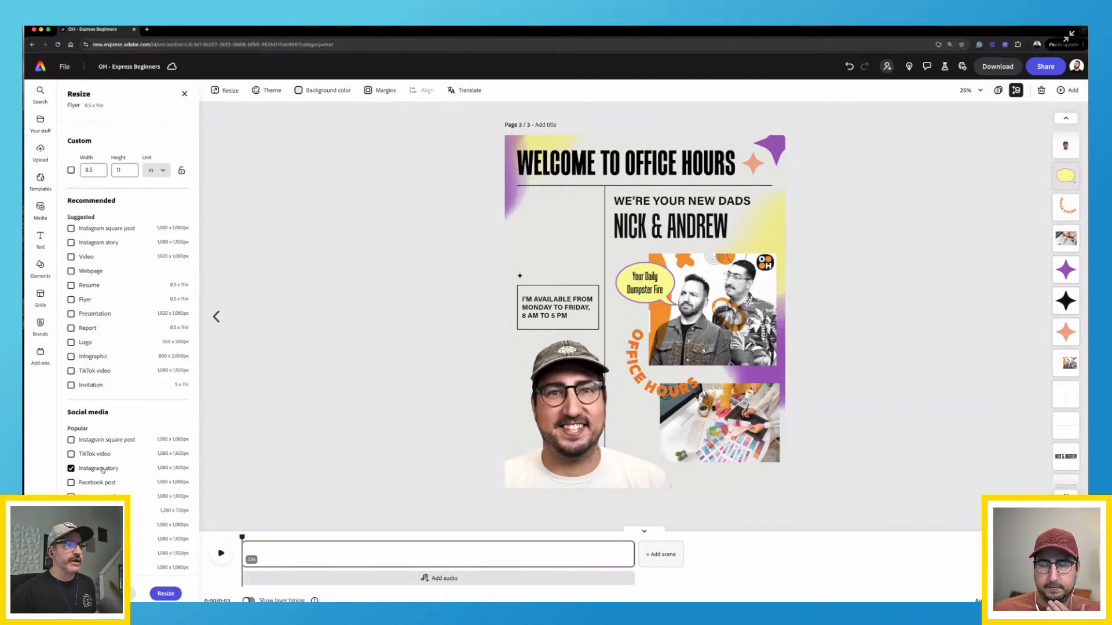
pyautogui.click(165, 593)
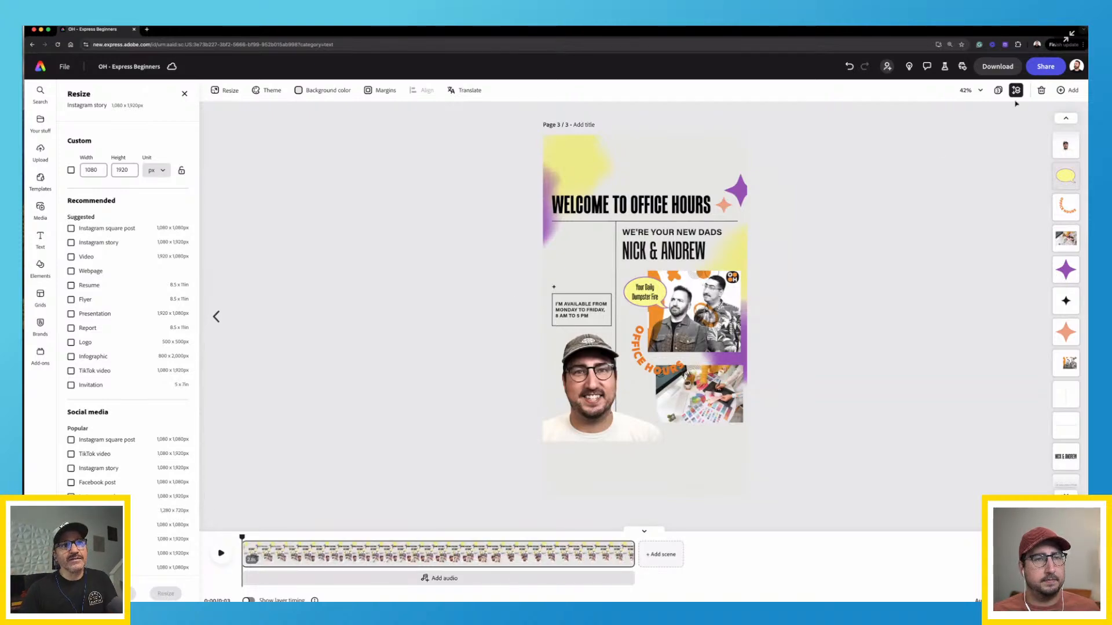
pyautogui.click(998, 91)
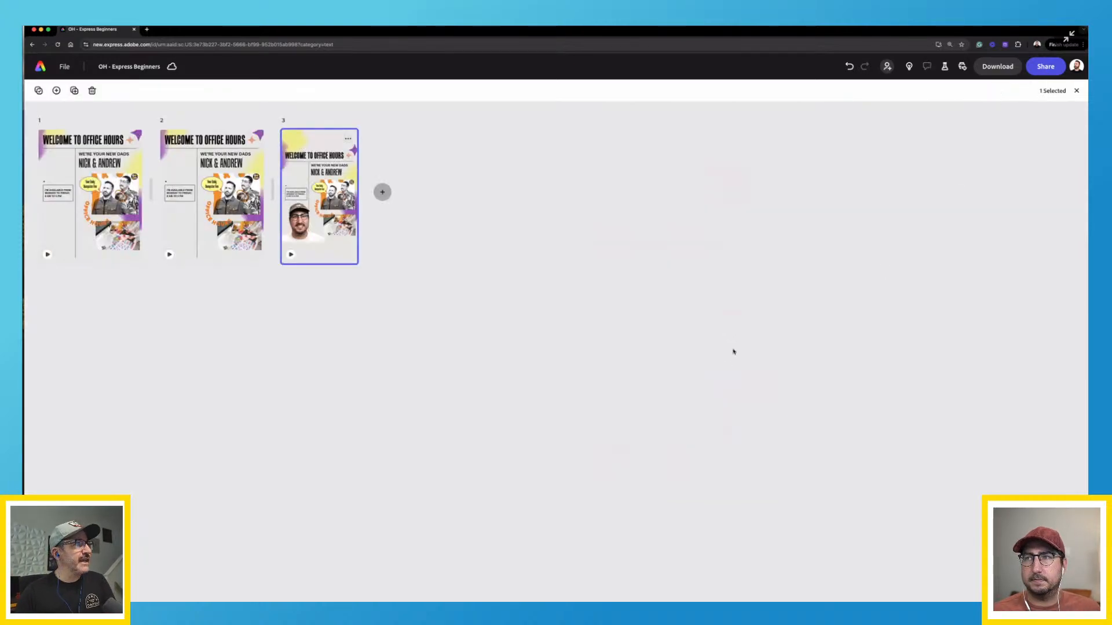
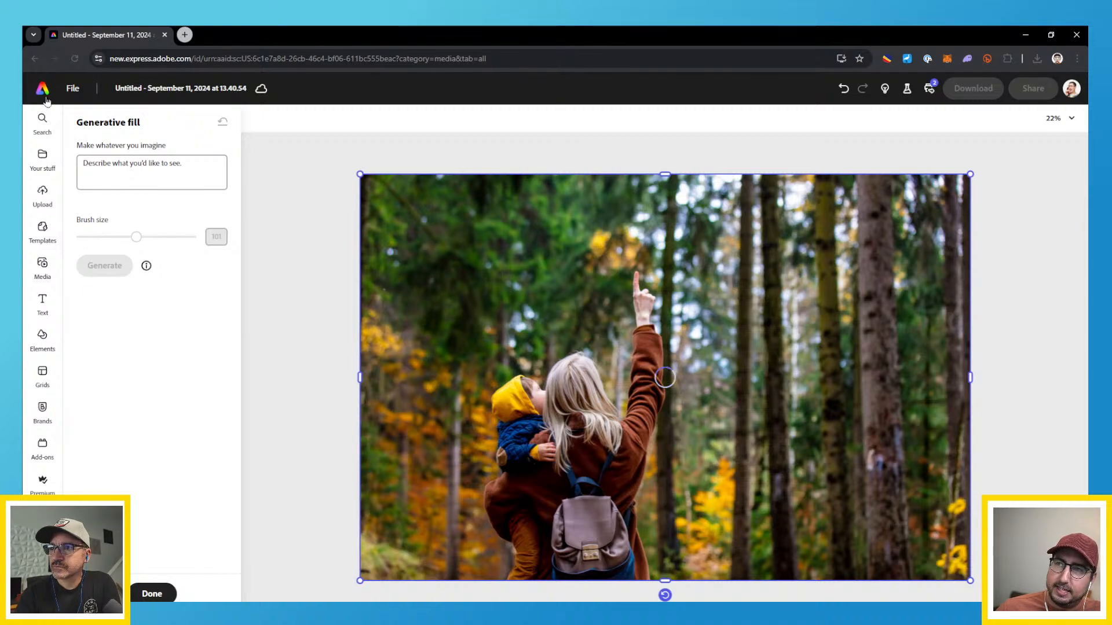
# Leave the generative fill project and return to the Adobe Express home page
pyautogui.click(41, 60)
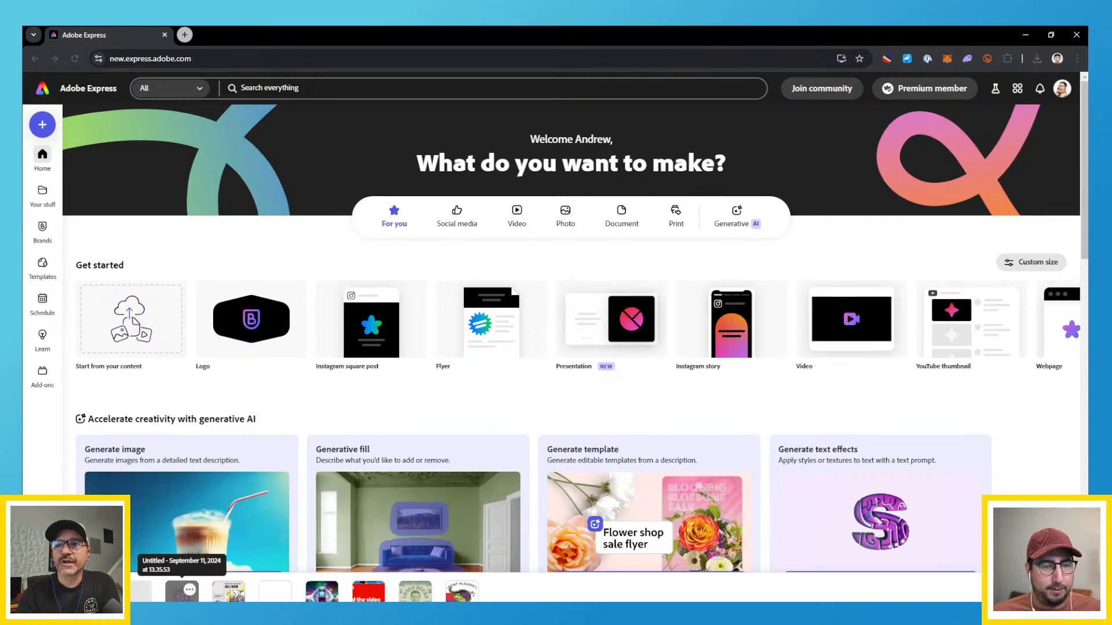
# In the Office Hours Kickball badge project, enlarge the Light shirt mockup and download its PDF preview
pyautogui.click(345, 467)
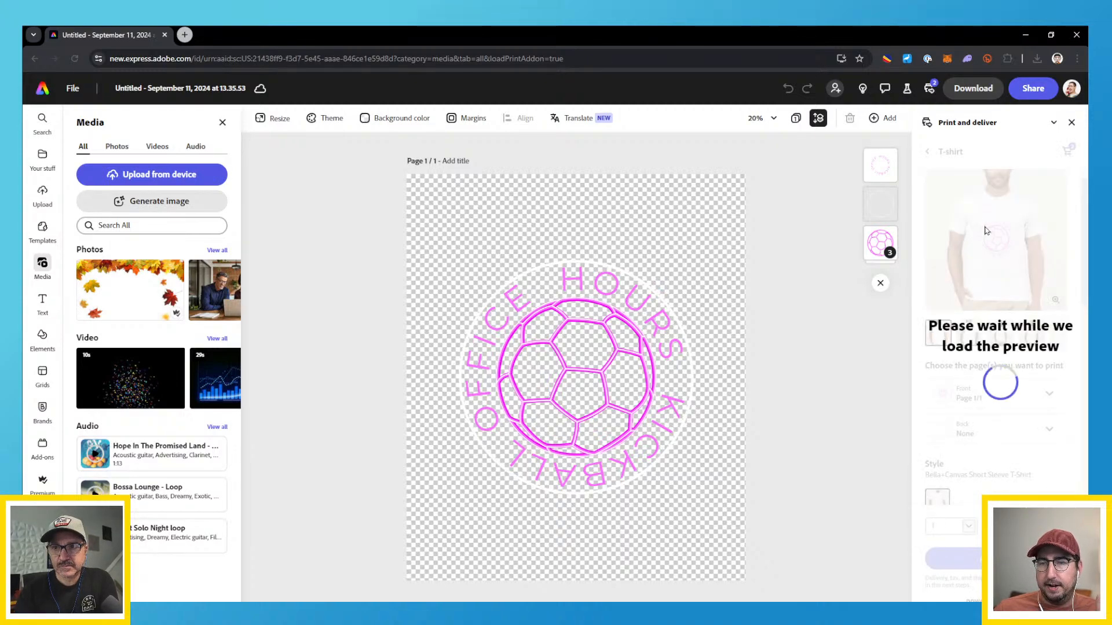
pyautogui.click(987, 231)
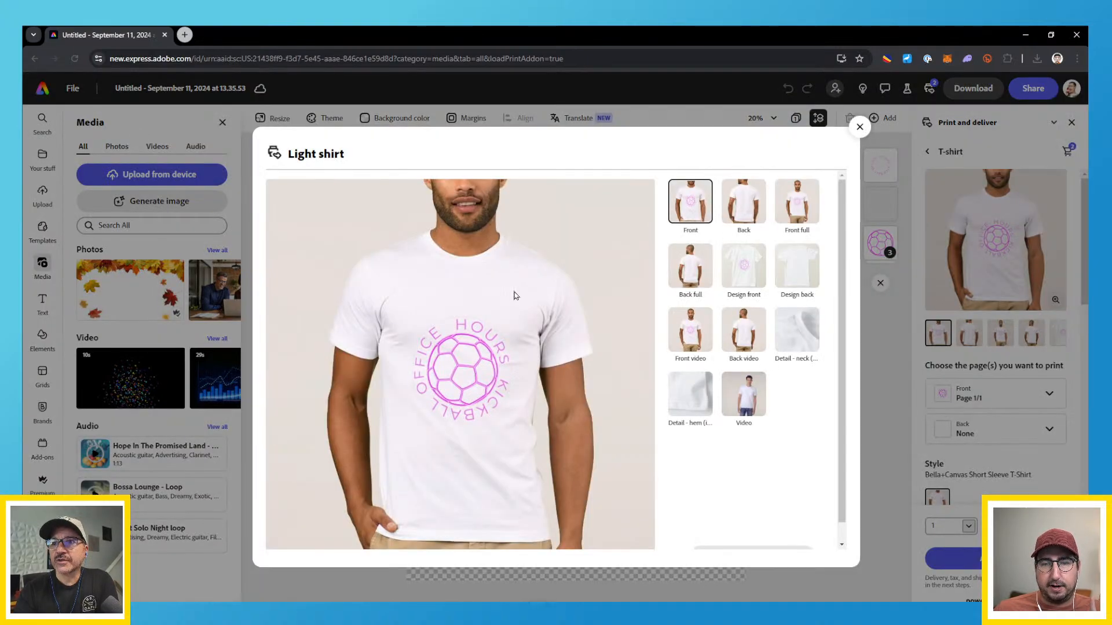
pyautogui.scroll(-1, 515, 296)
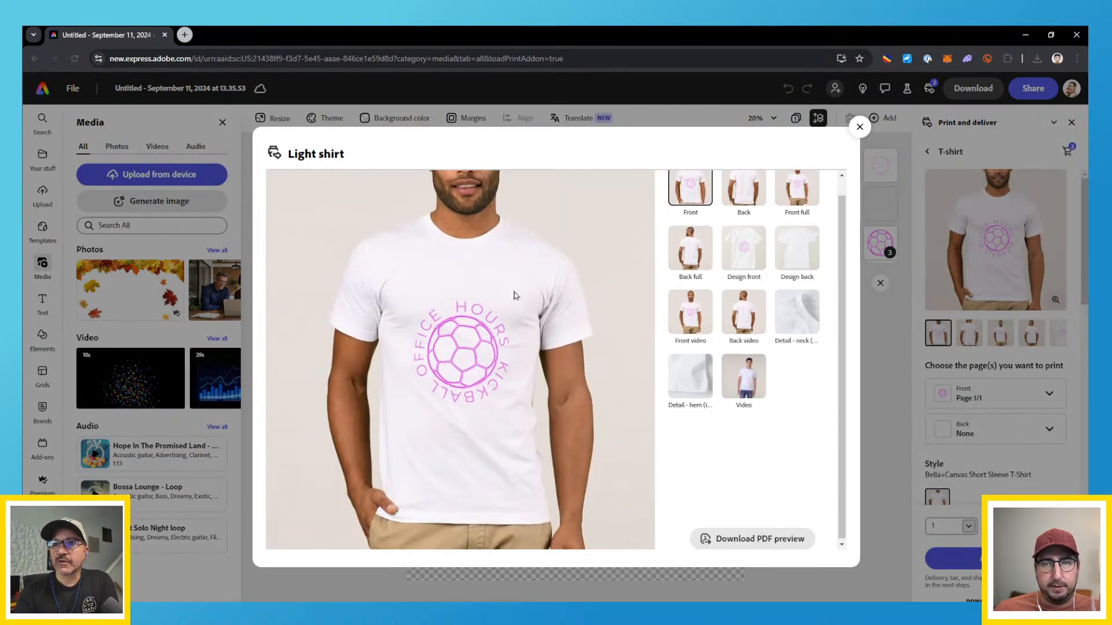
pyautogui.click(751, 539)
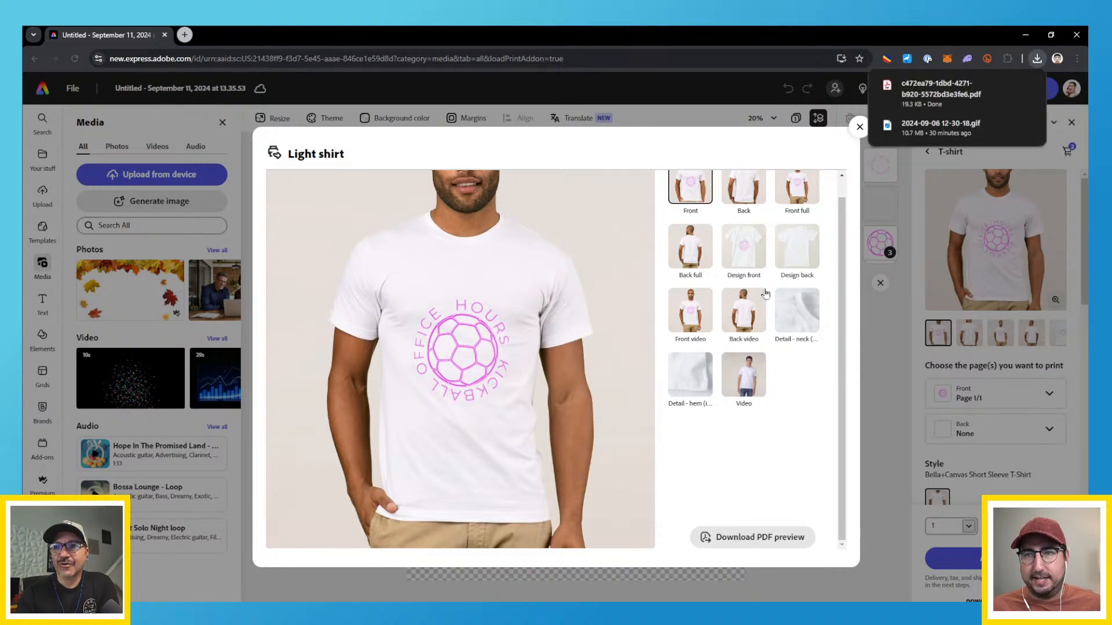
# Open the downloaded PDF preview, examine the kickball badge artwork and close the PDF
pyautogui.click(941, 92)
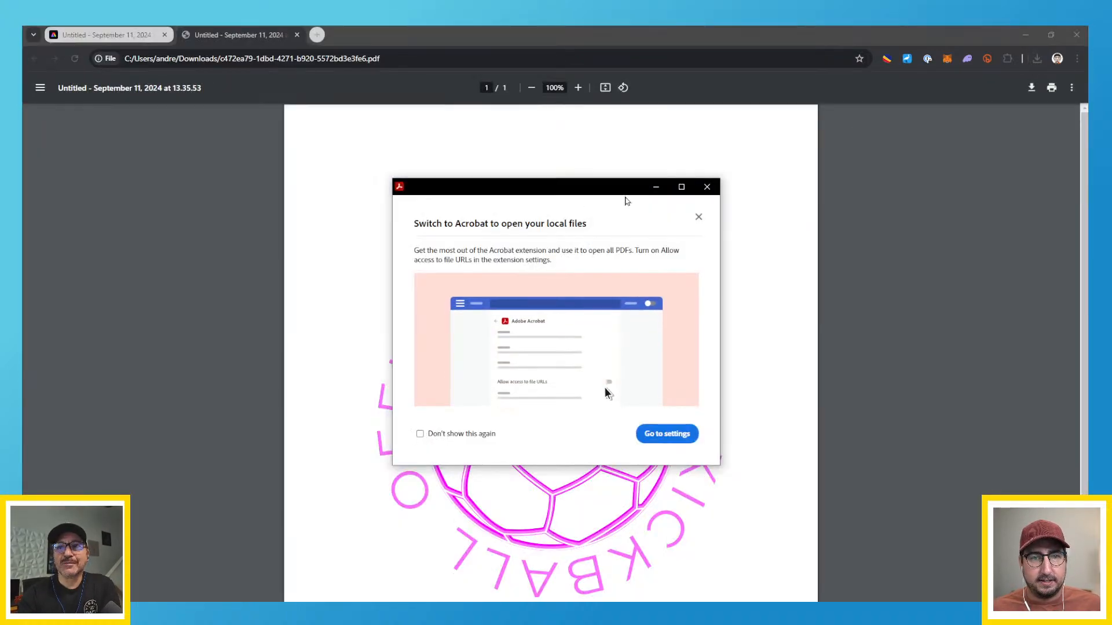
pyautogui.click(707, 186)
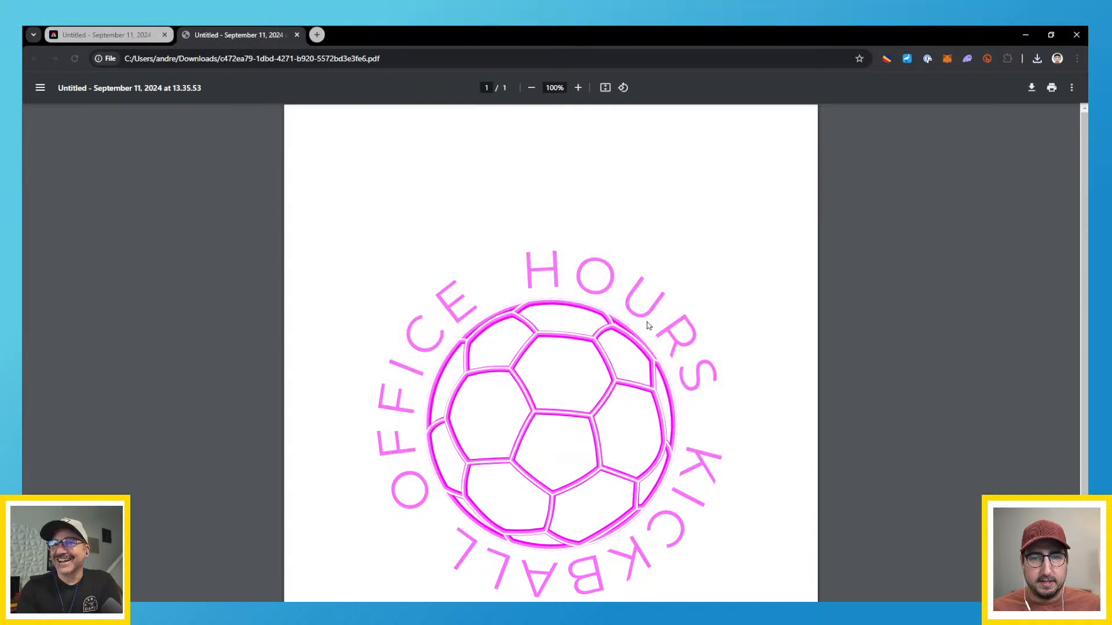
pyautogui.scroll(-2, 647, 320)
pyautogui.scroll(2, 646, 320)
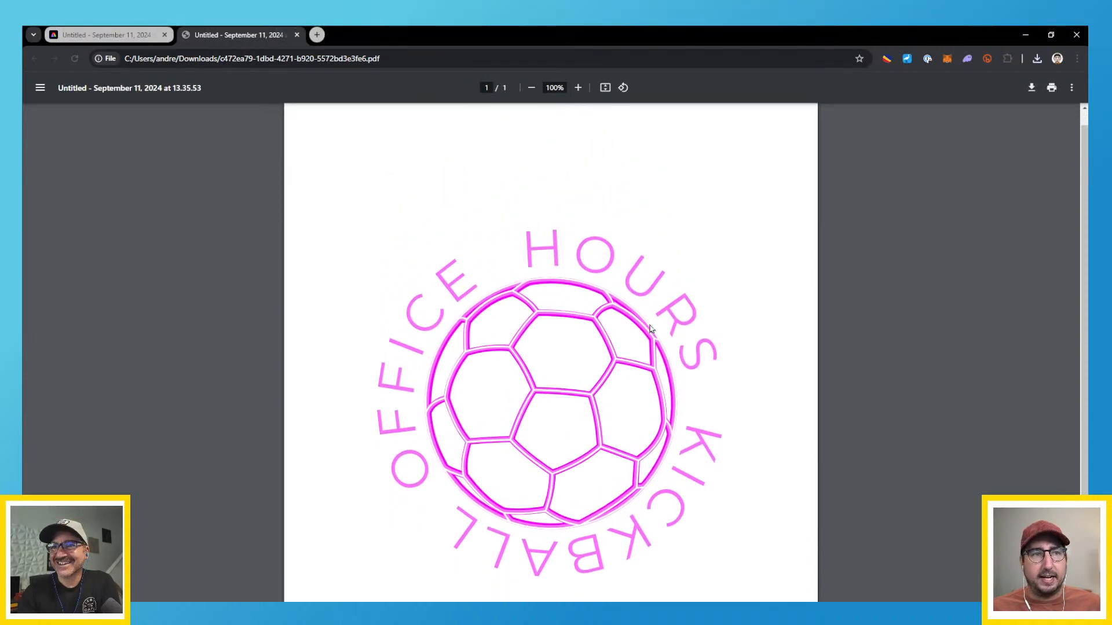
pyautogui.scroll(-2, 410, 261)
pyautogui.scroll(2, 412, 267)
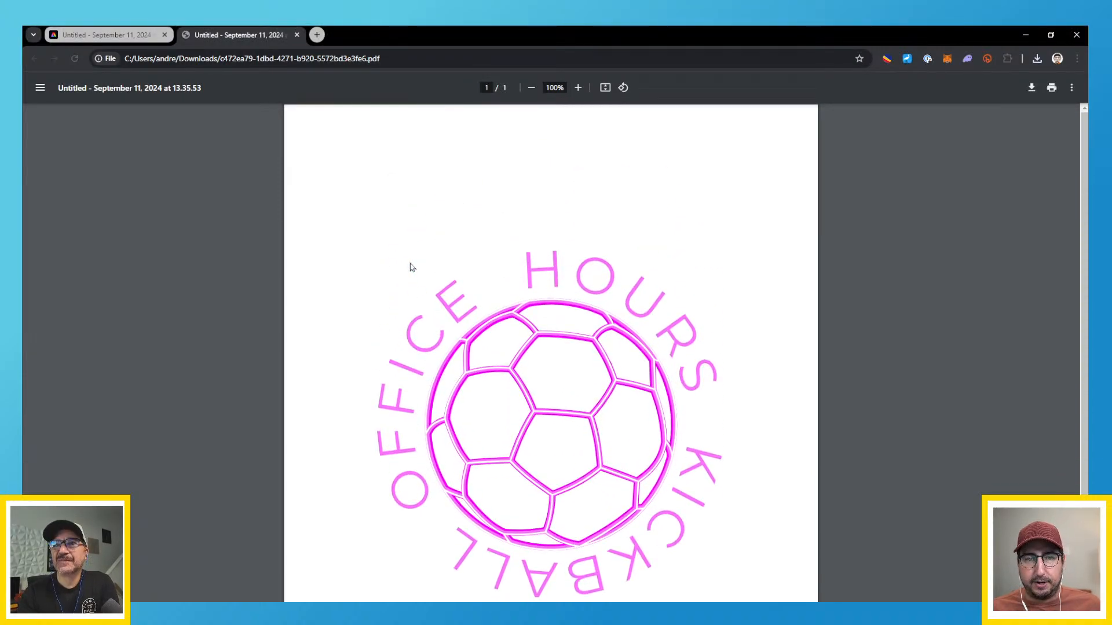
pyautogui.click(297, 35)
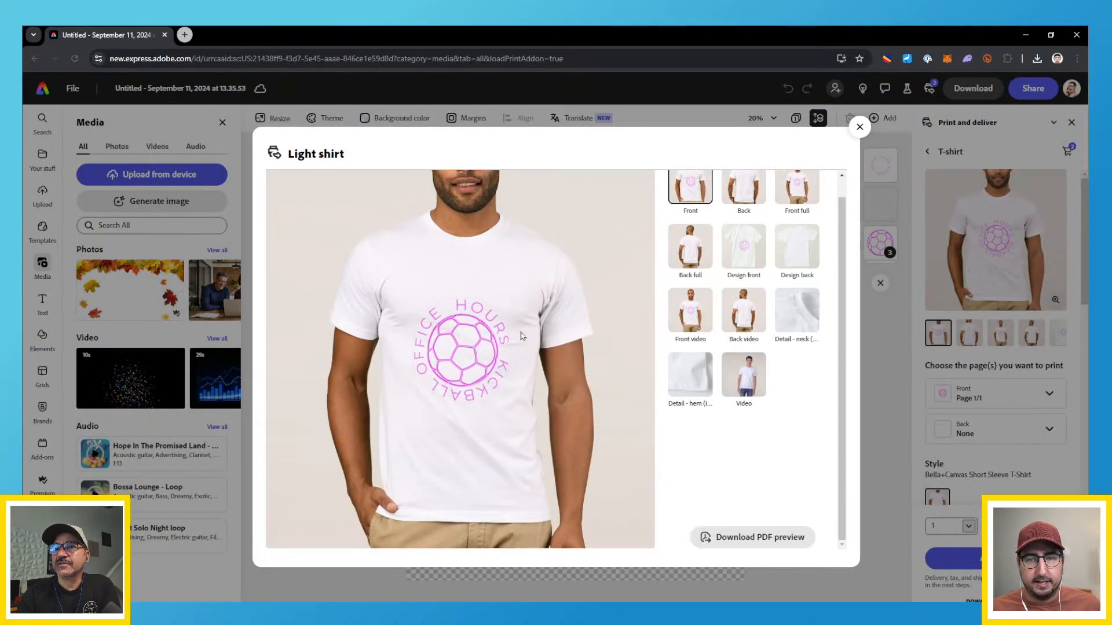
# Examine the Light shirt mockup's back, back full, front full and front video views and close the enlarged preview
pyautogui.scroll(1, 713, 203)
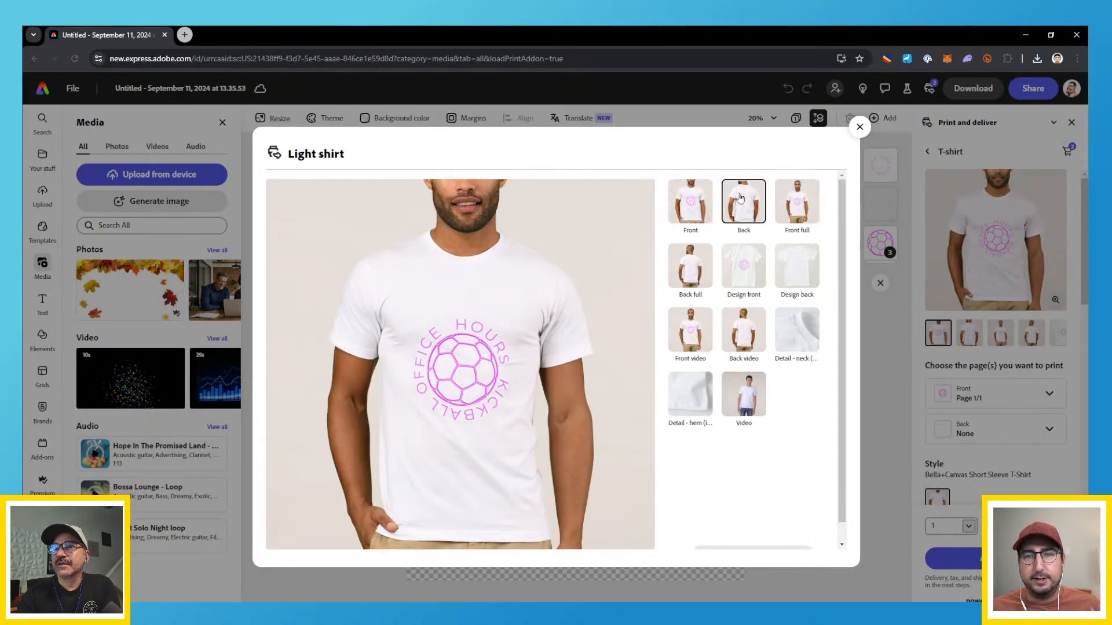
pyautogui.click(783, 211)
pyautogui.click(690, 267)
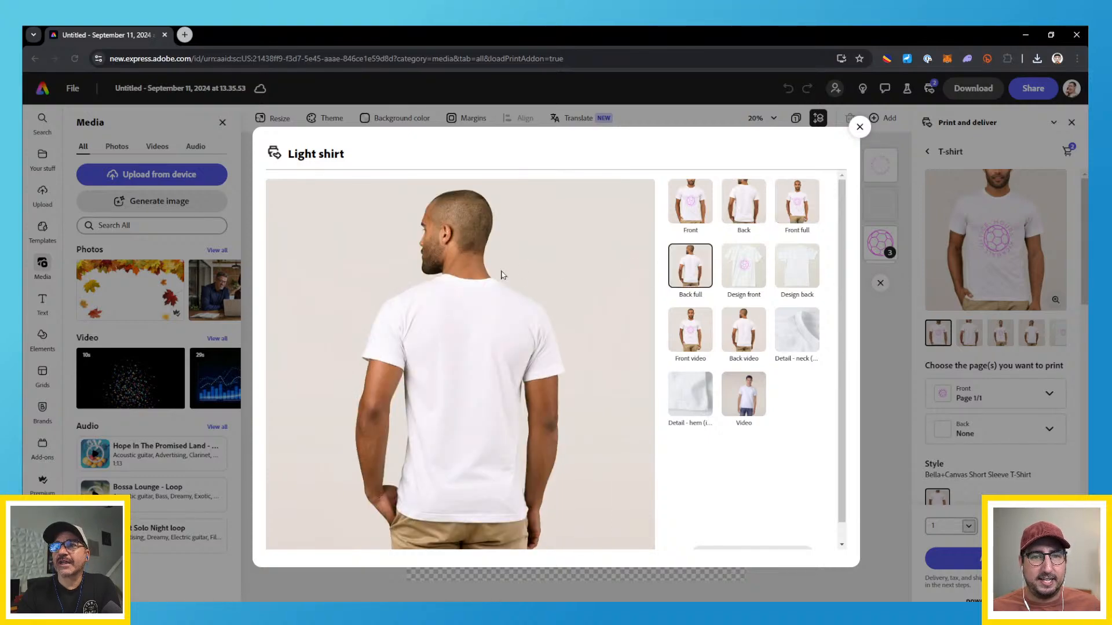
pyautogui.click(751, 212)
pyautogui.click(794, 210)
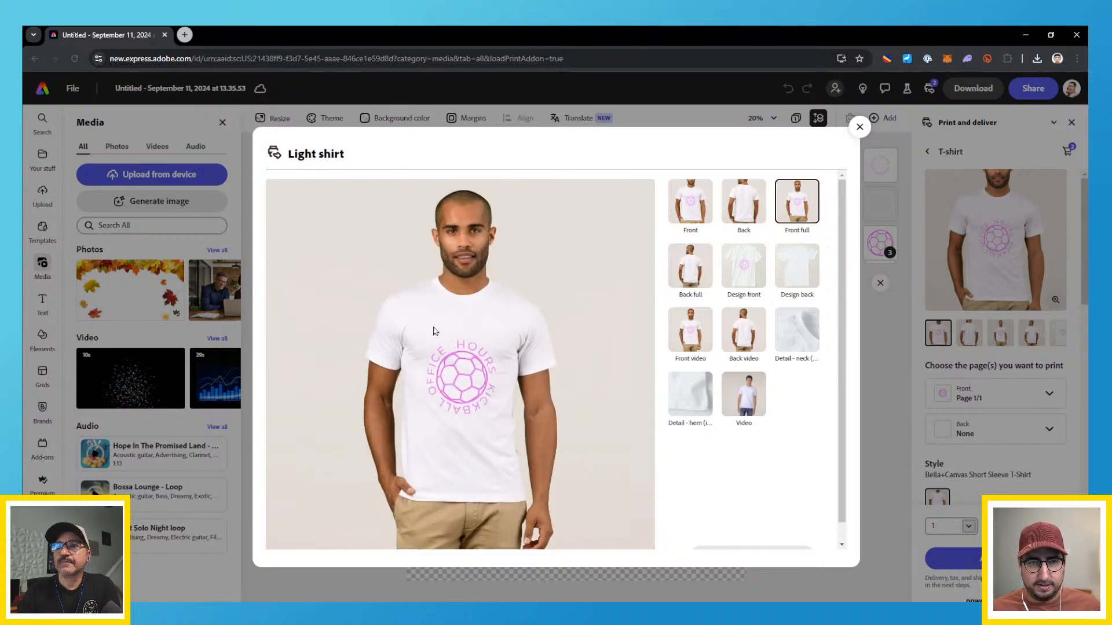
pyautogui.click(690, 330)
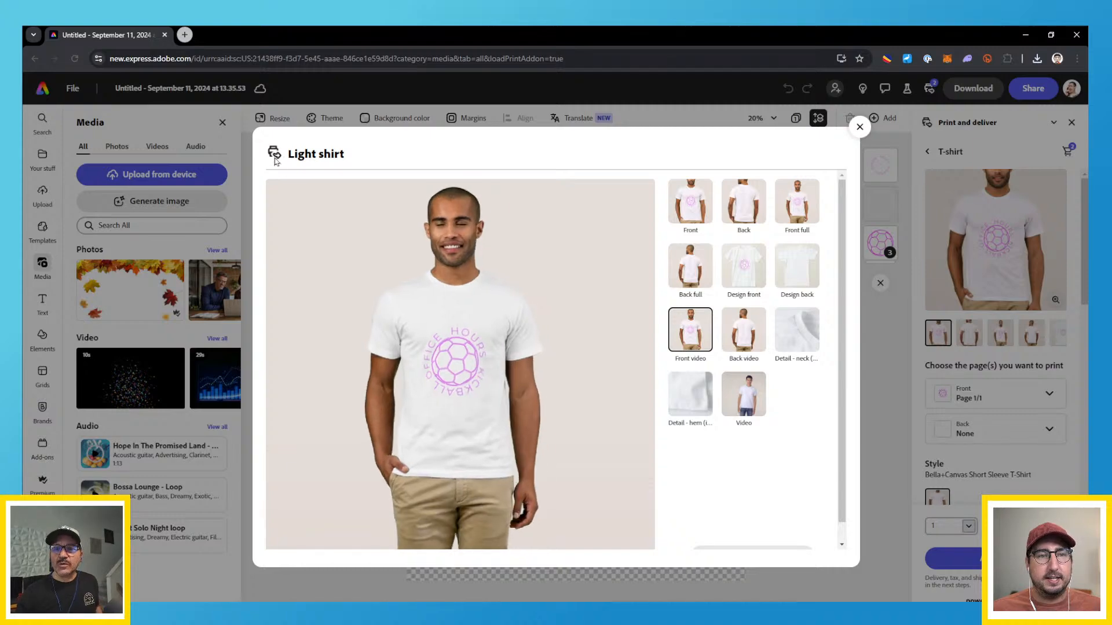
pyautogui.click(859, 127)
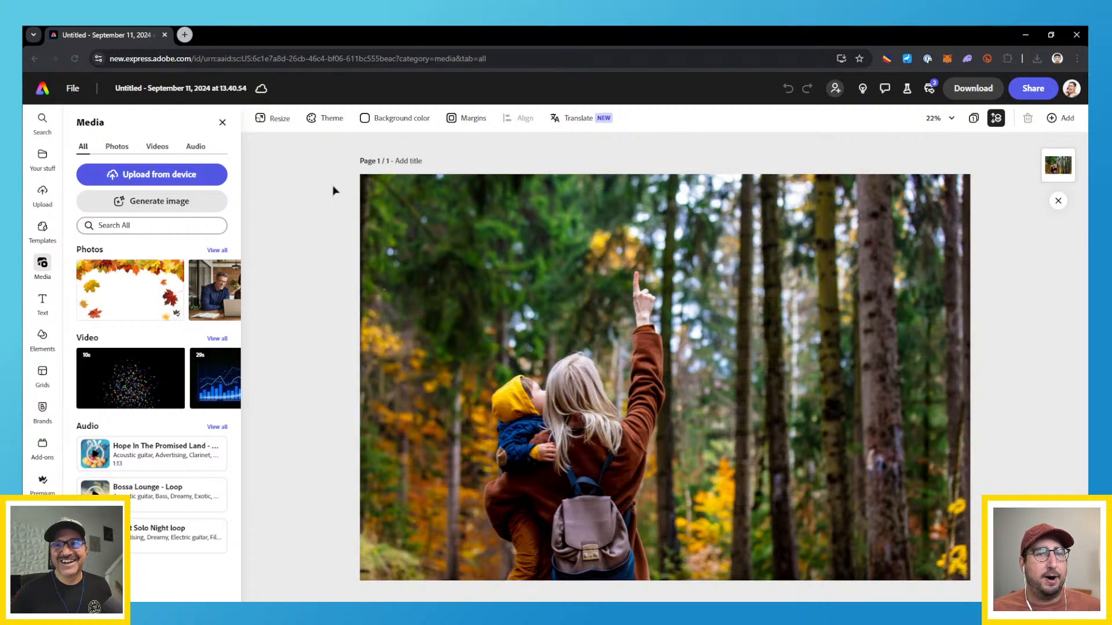
# Generate a fill without a description over the child in the forest photo, painted with brush size 90
pyautogui.click(388, 278)
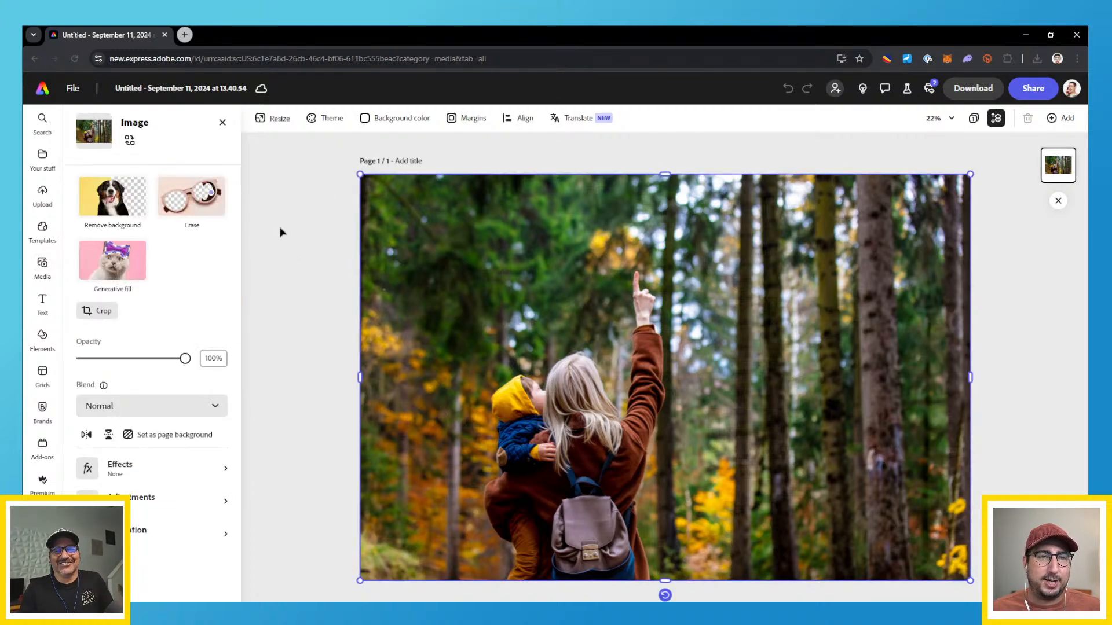
pyautogui.click(145, 263)
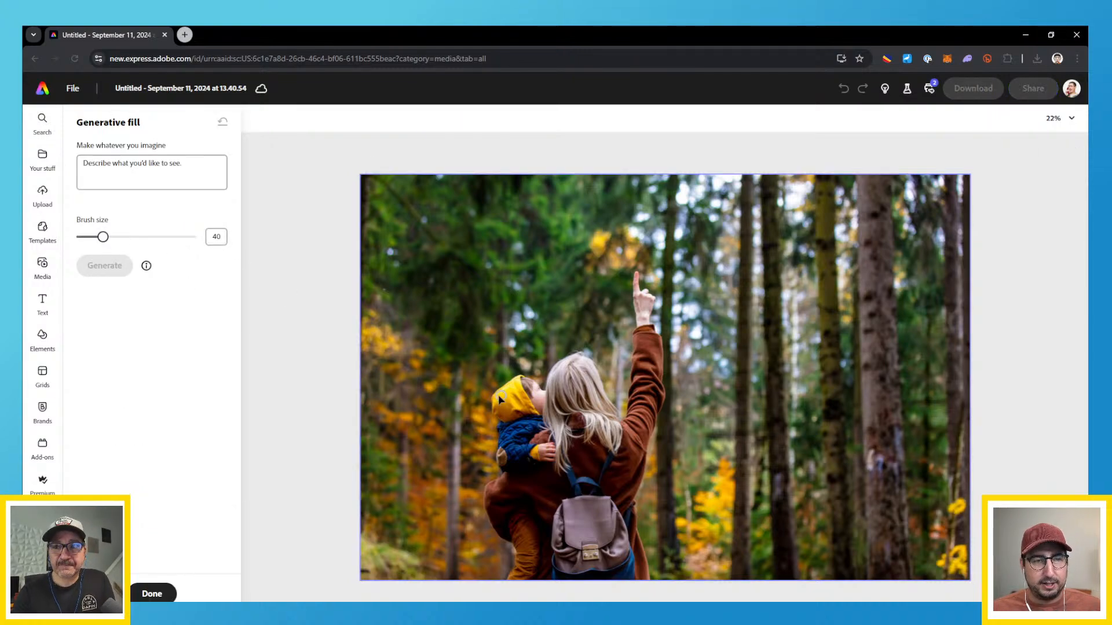
pyautogui.click(131, 237)
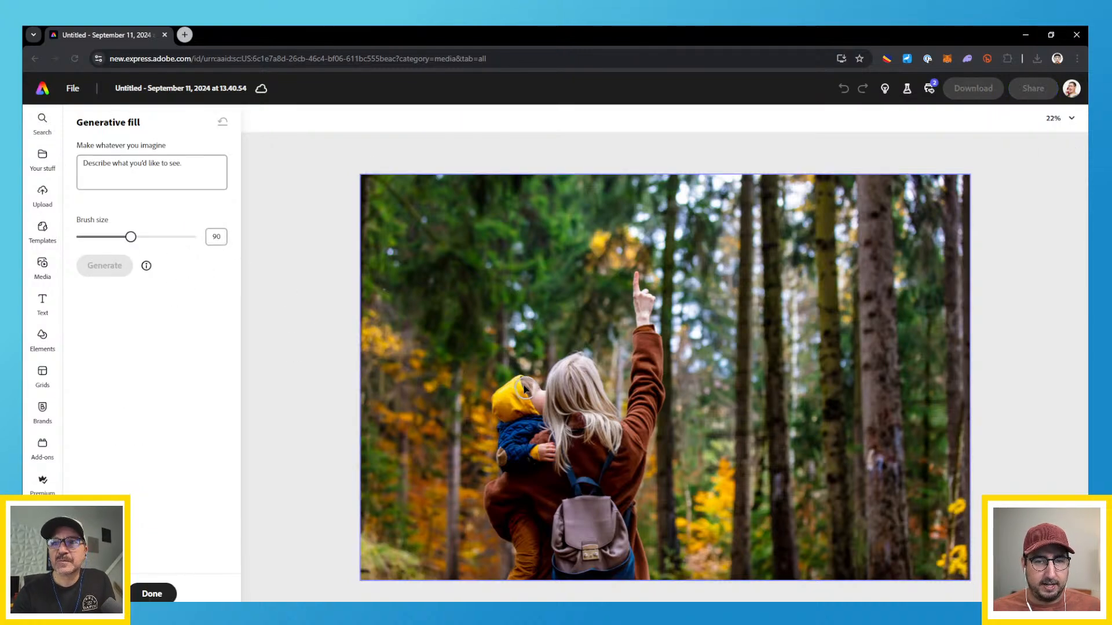
pyautogui.moveTo(520, 383)
pyautogui.mouseDown()
pyautogui.moveTo(499, 413)
pyautogui.moveTo(513, 422)
pyautogui.moveTo(541, 417)
pyautogui.moveTo(544, 397)
pyautogui.moveTo(530, 387)
pyautogui.moveTo(509, 403)
pyautogui.moveTo(533, 409)
pyautogui.moveTo(509, 422)
pyautogui.moveTo(506, 451)
pyautogui.moveTo(553, 449)
pyautogui.moveTo(530, 447)
pyautogui.moveTo(537, 427)
pyautogui.moveTo(522, 437)
pyautogui.mouseUp()
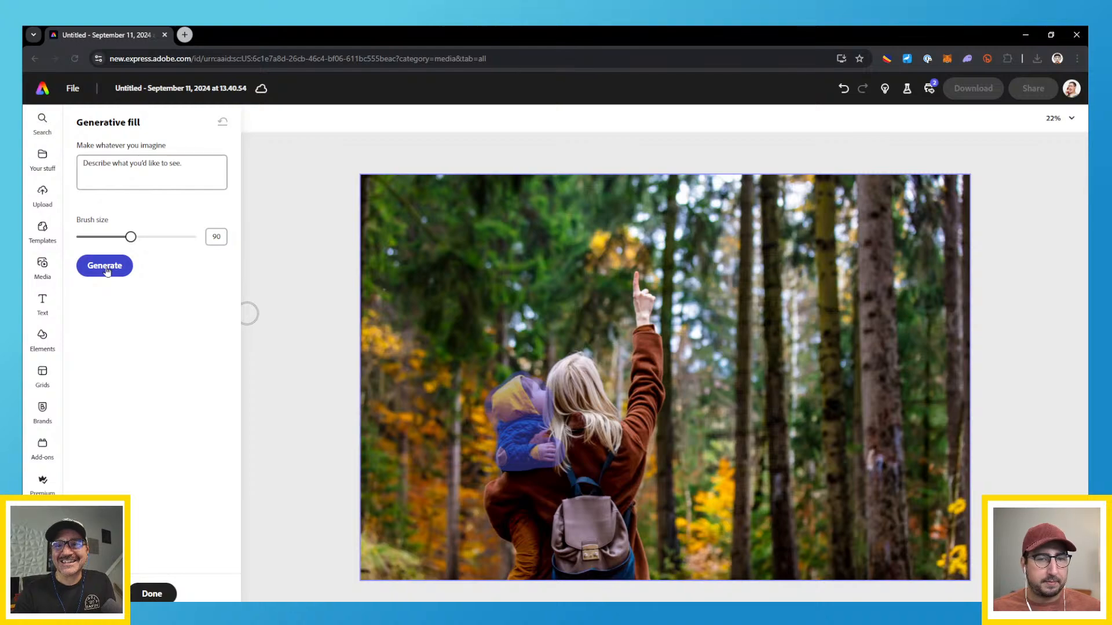
pyautogui.click(106, 269)
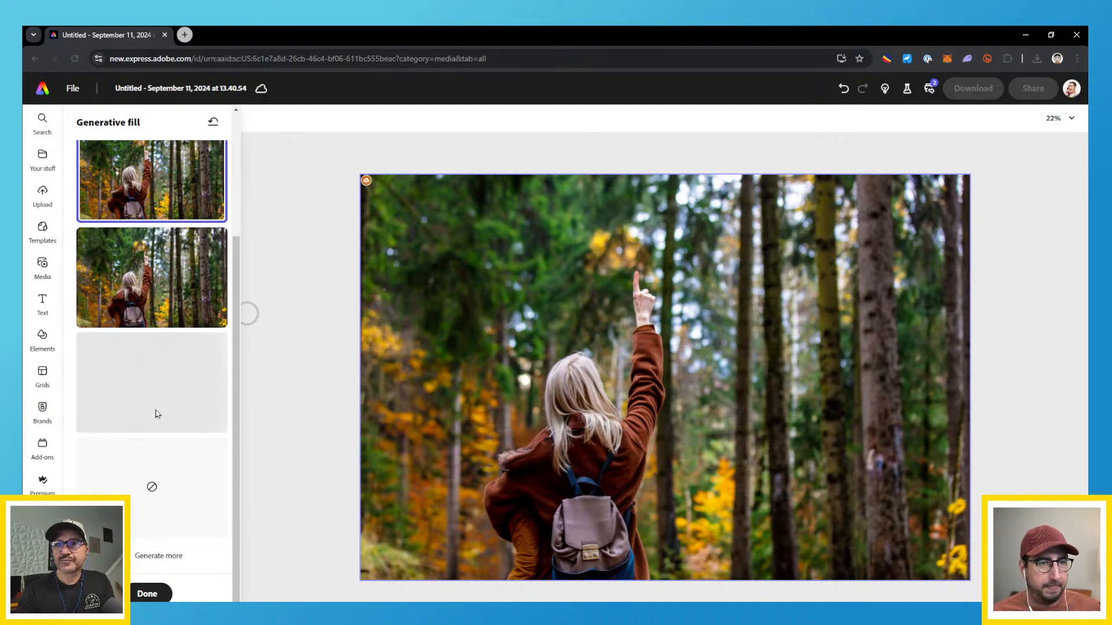
# Compare the generated variations of the photo without the child and choose the second one
pyautogui.click(152, 283)
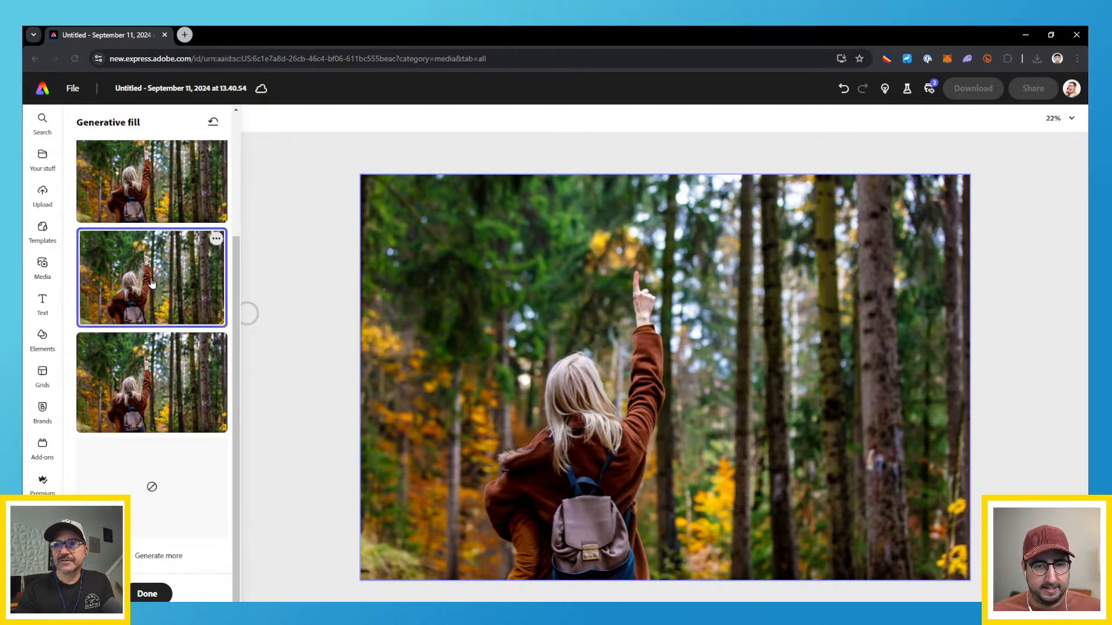
pyautogui.click(137, 381)
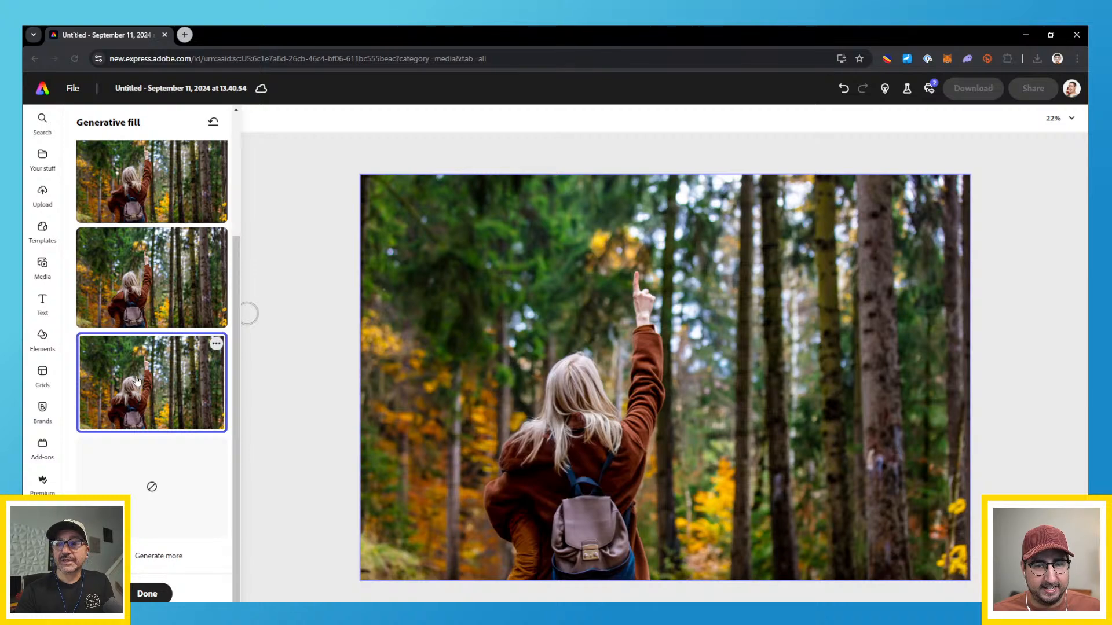
pyautogui.click(127, 298)
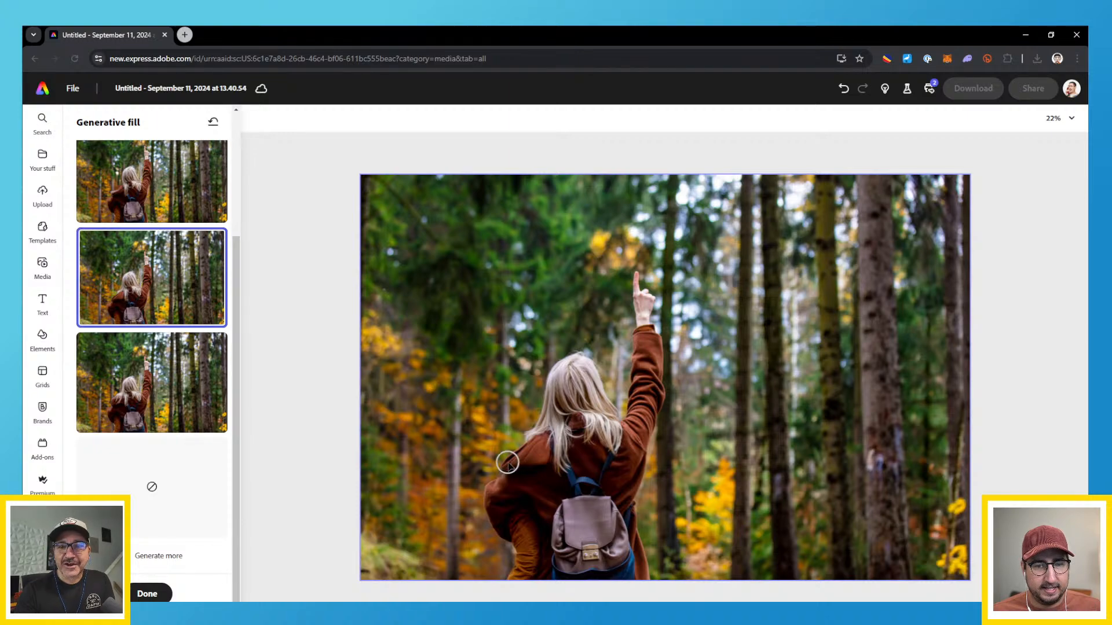
# Generate a fill over the child's leftover leg beside the backpack, choose the second variation and finish the generative fill
pyautogui.moveTo(510, 533)
pyautogui.mouseDown()
pyautogui.moveTo(513, 574)
pyautogui.moveTo(533, 582)
pyautogui.moveTo(541, 526)
pyautogui.moveTo(521, 524)
pyautogui.mouseUp()
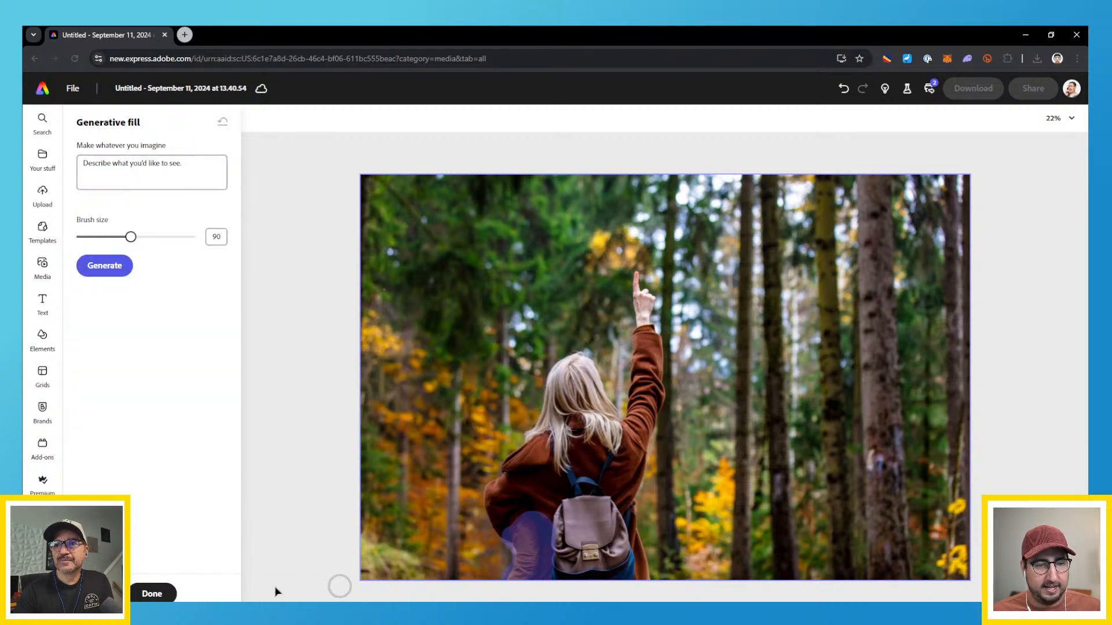
pyautogui.click(108, 270)
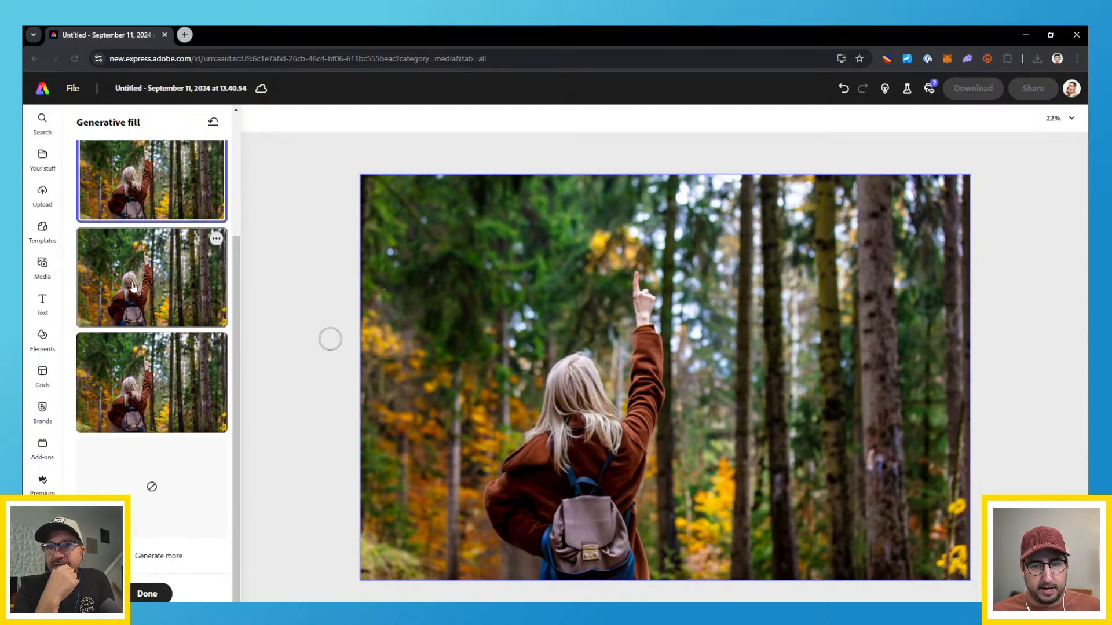
pyautogui.click(129, 290)
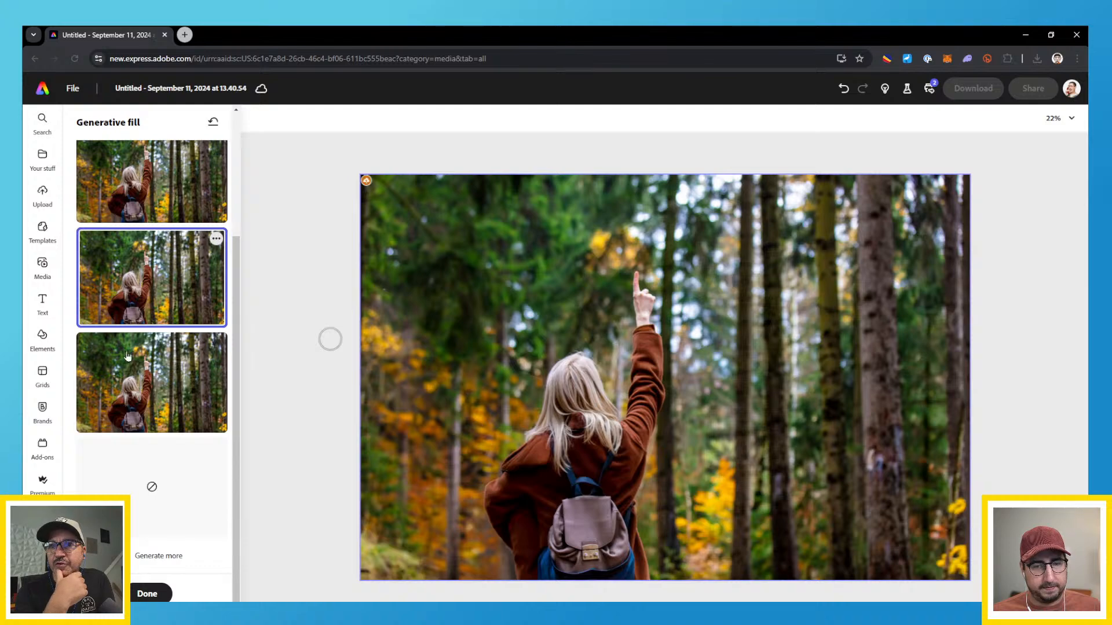
pyautogui.click(127, 395)
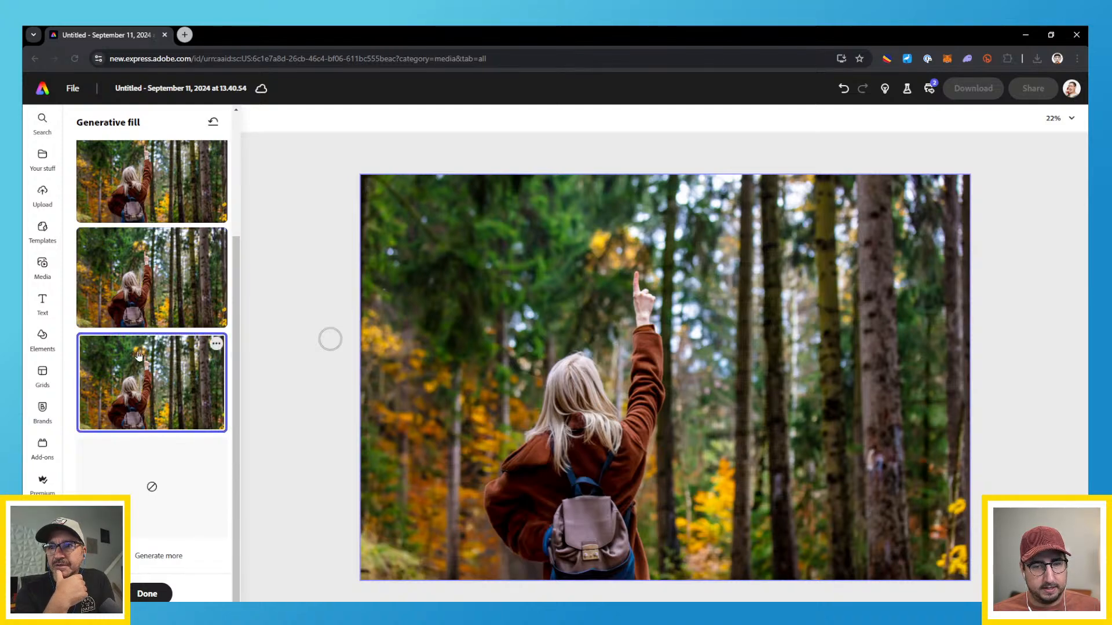
pyautogui.click(142, 298)
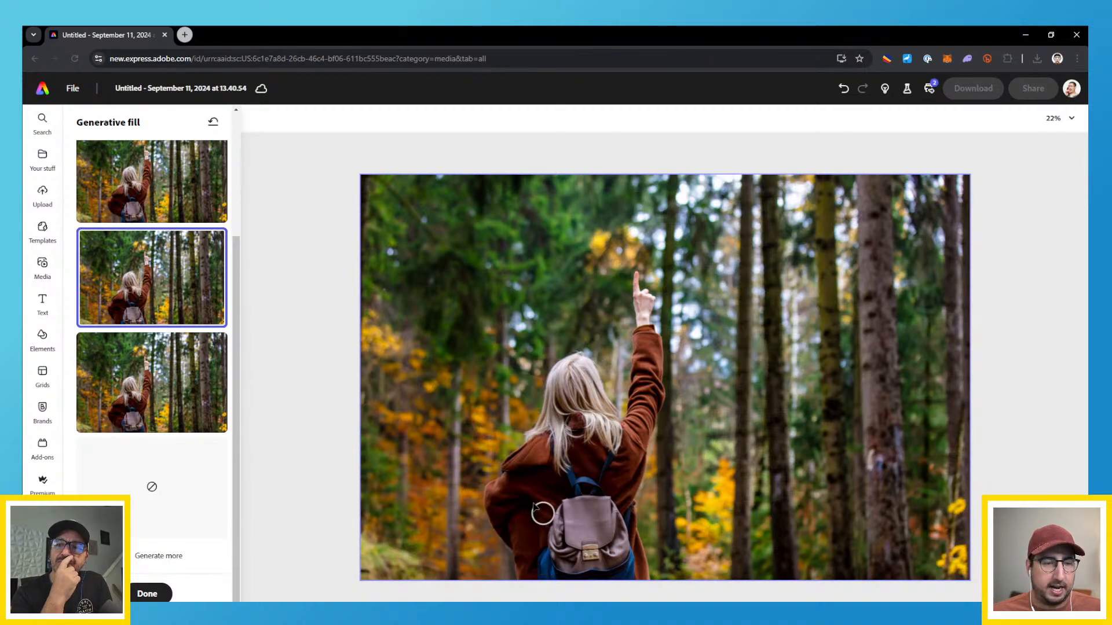
pyautogui.click(147, 594)
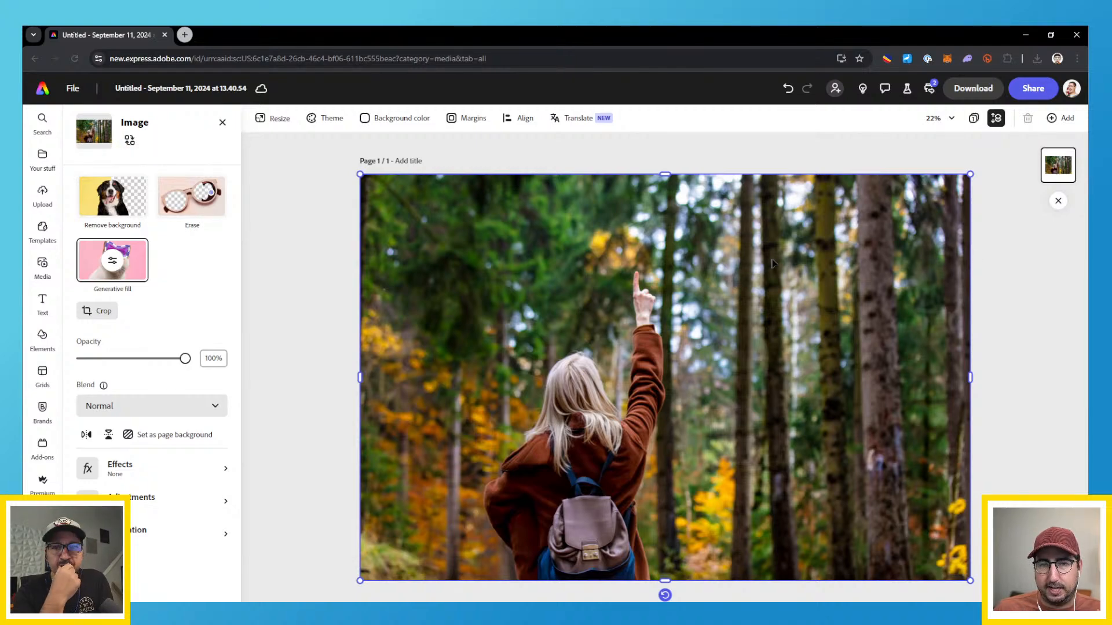
# Duplicate the forest photo in place and remove the background from the upper copy to isolate the woman
pyautogui.rightClick(681, 299)
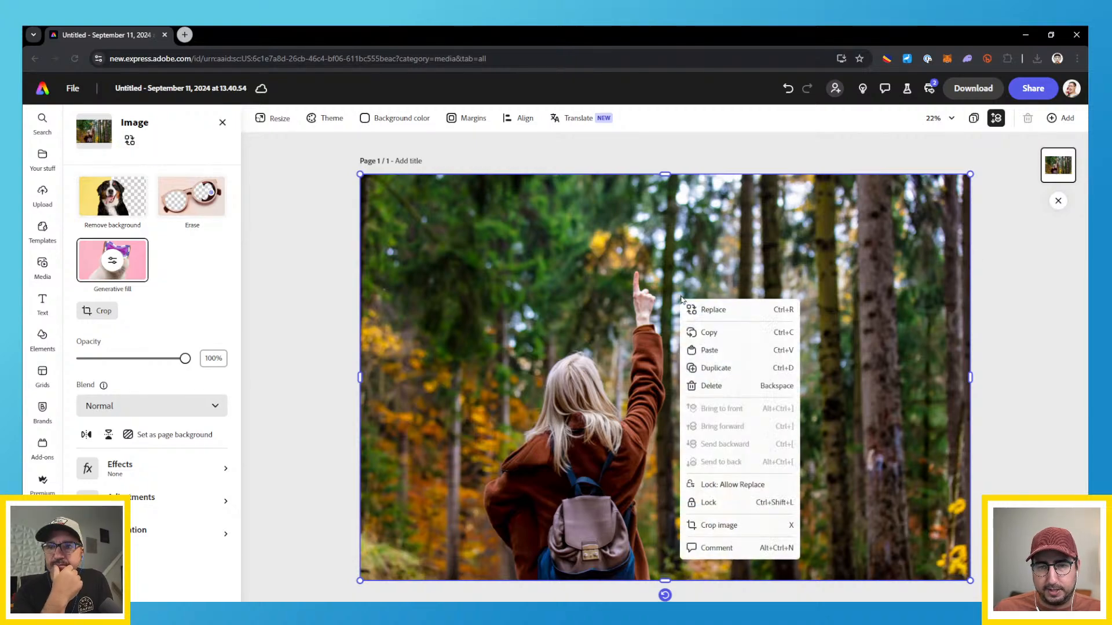
pyautogui.click(715, 368)
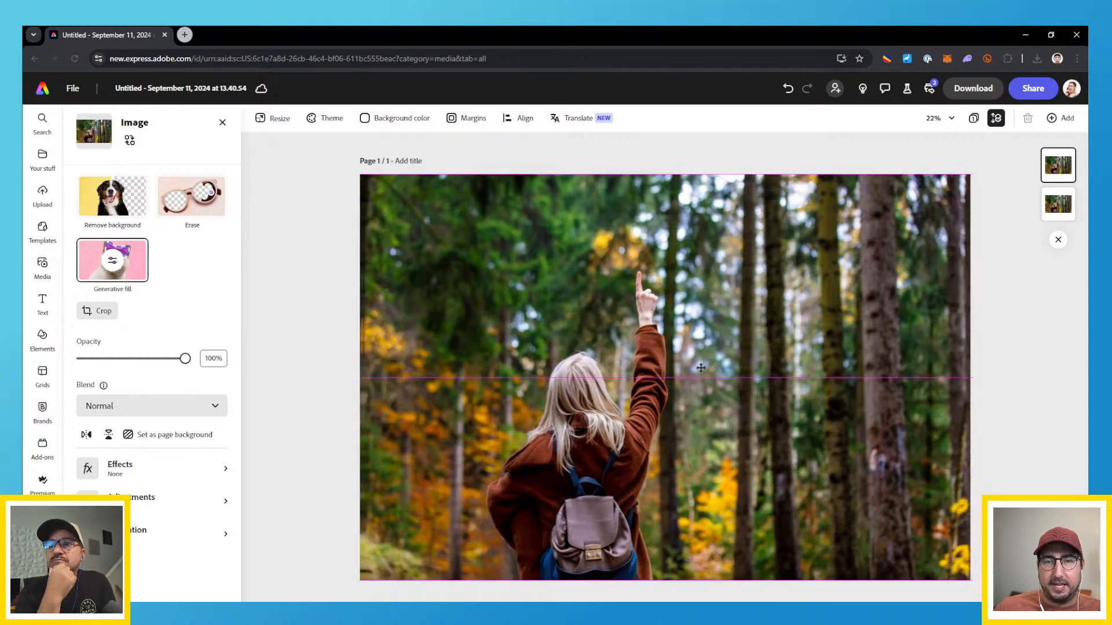
pyautogui.moveTo(700, 368); pyautogui.dragTo(702, 368)
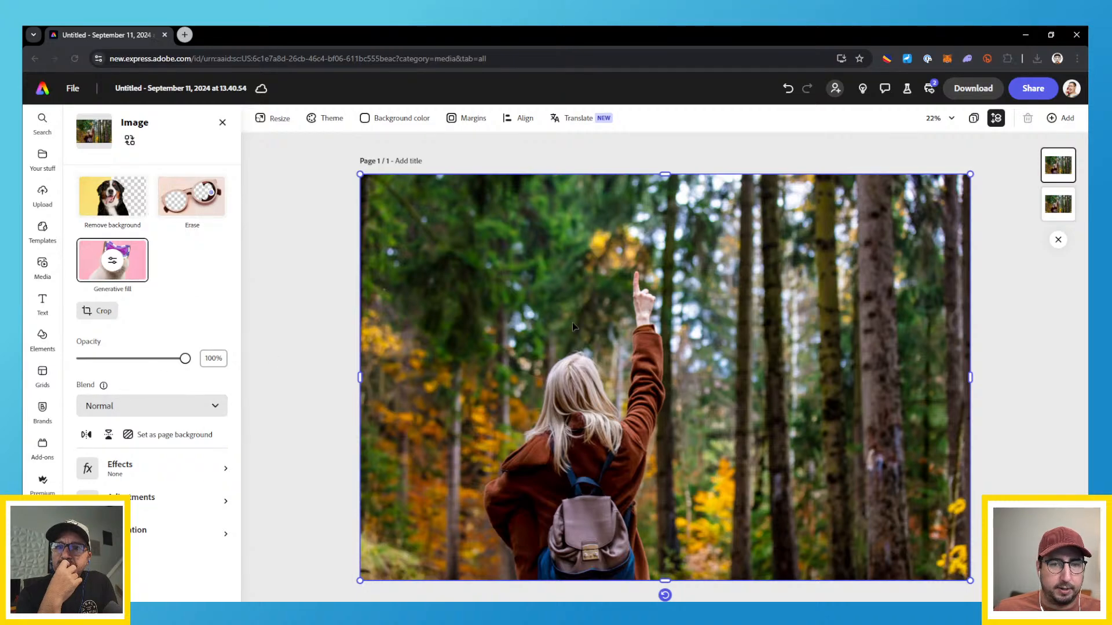
pyautogui.click(109, 192)
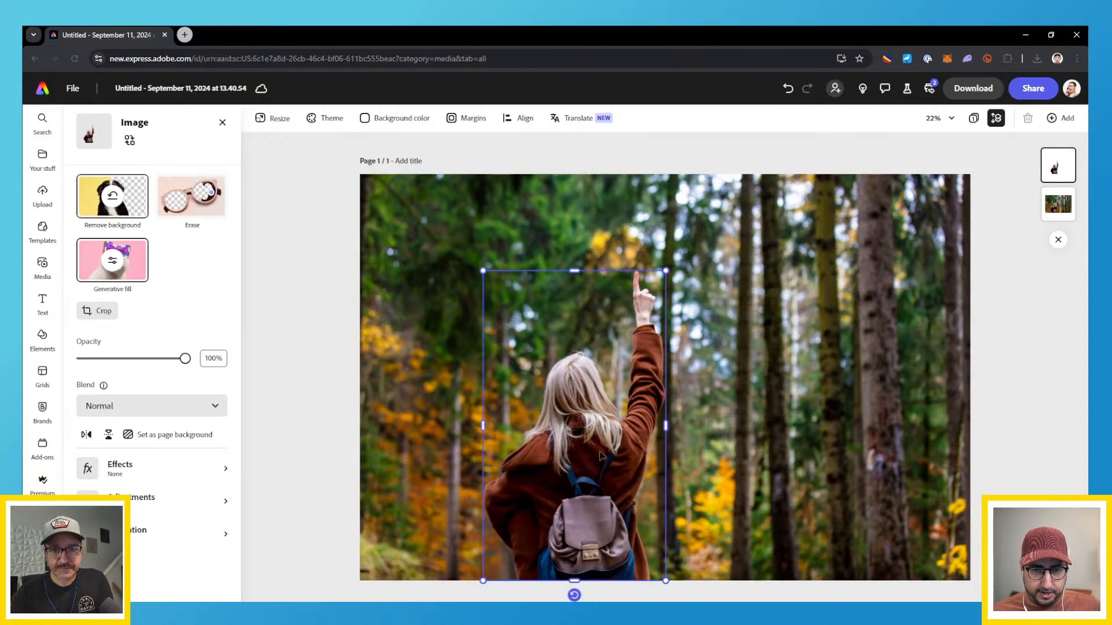
# Give the woman cutout a Slide in animation lasting 1.72 s and have it start outside the page
pyautogui.click(145, 539)
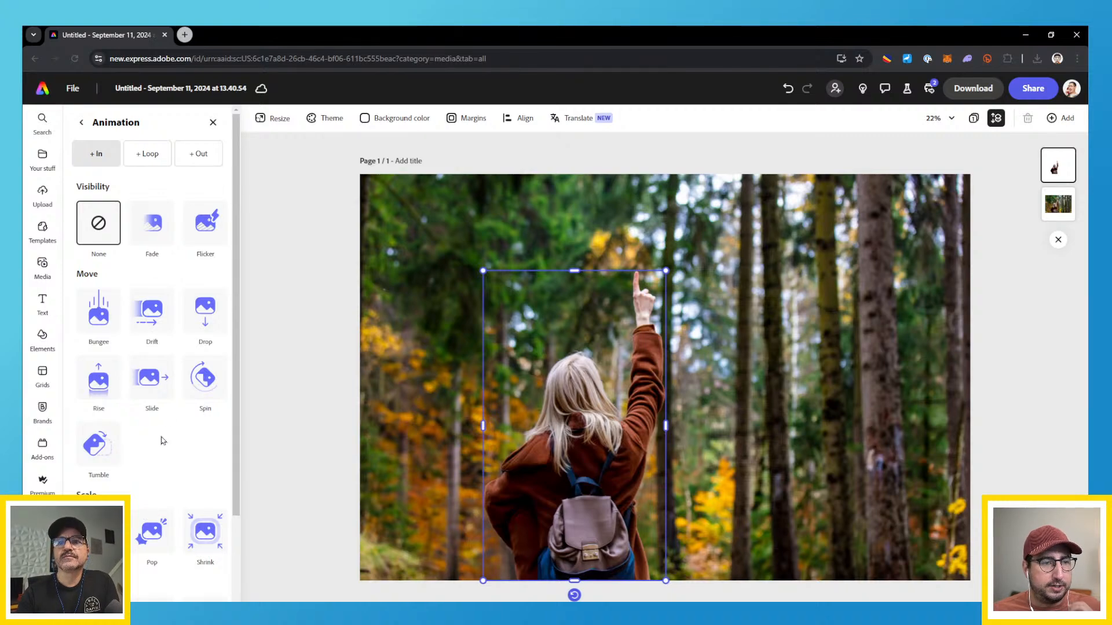
pyautogui.click(150, 378)
pyautogui.click(152, 380)
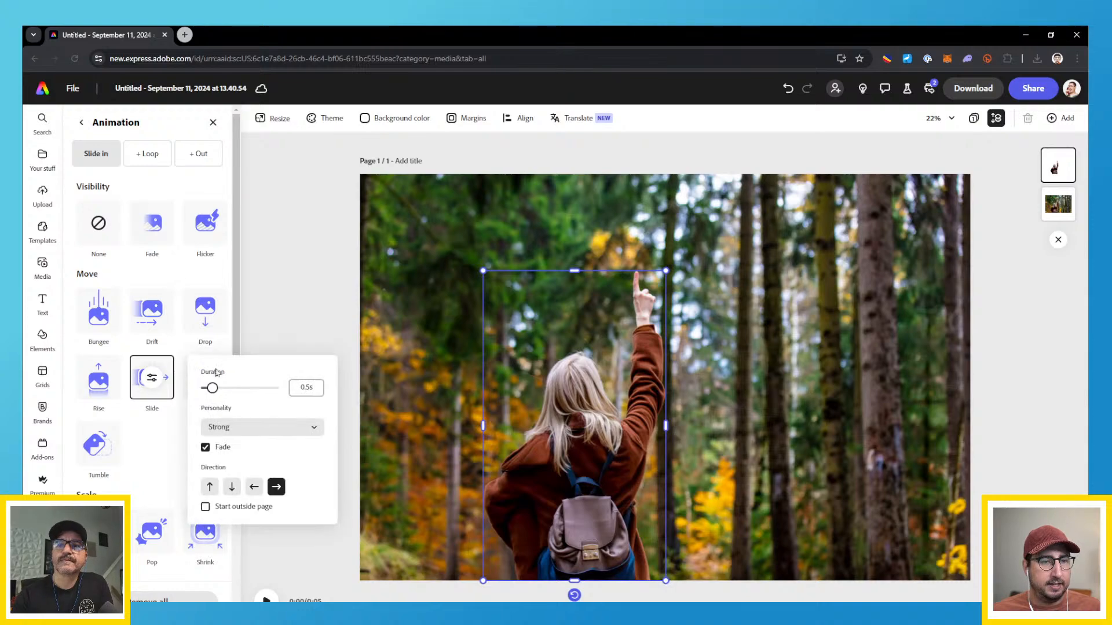
pyautogui.click(244, 387)
pyautogui.click(205, 506)
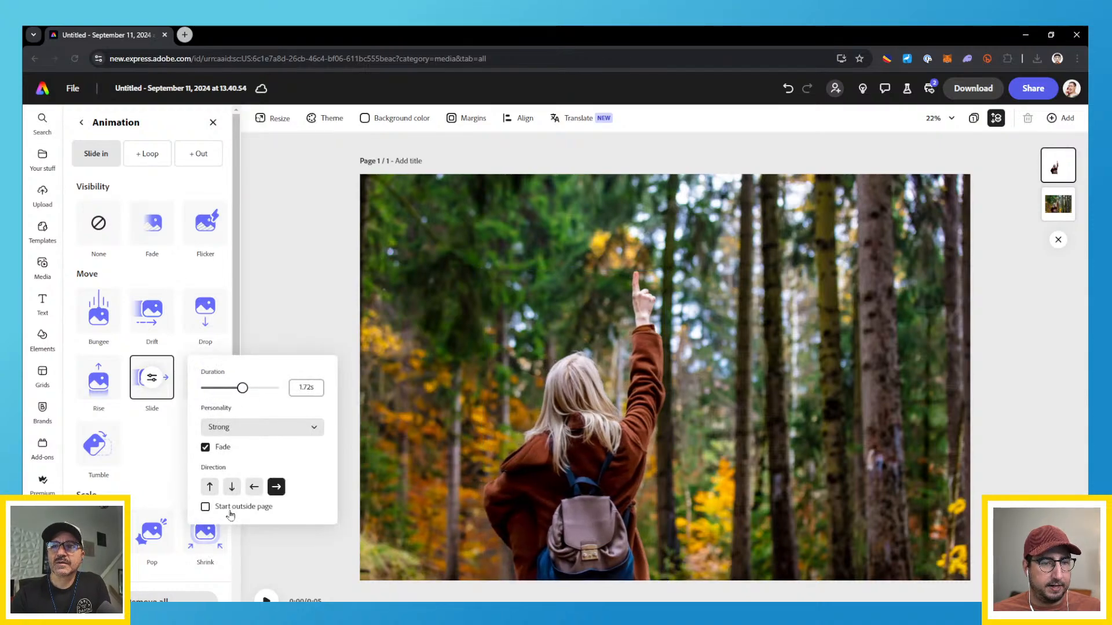
# Turn off the fade in the woman cutout's Slide animation and set its duration to 2.71 s
pyautogui.click(224, 455)
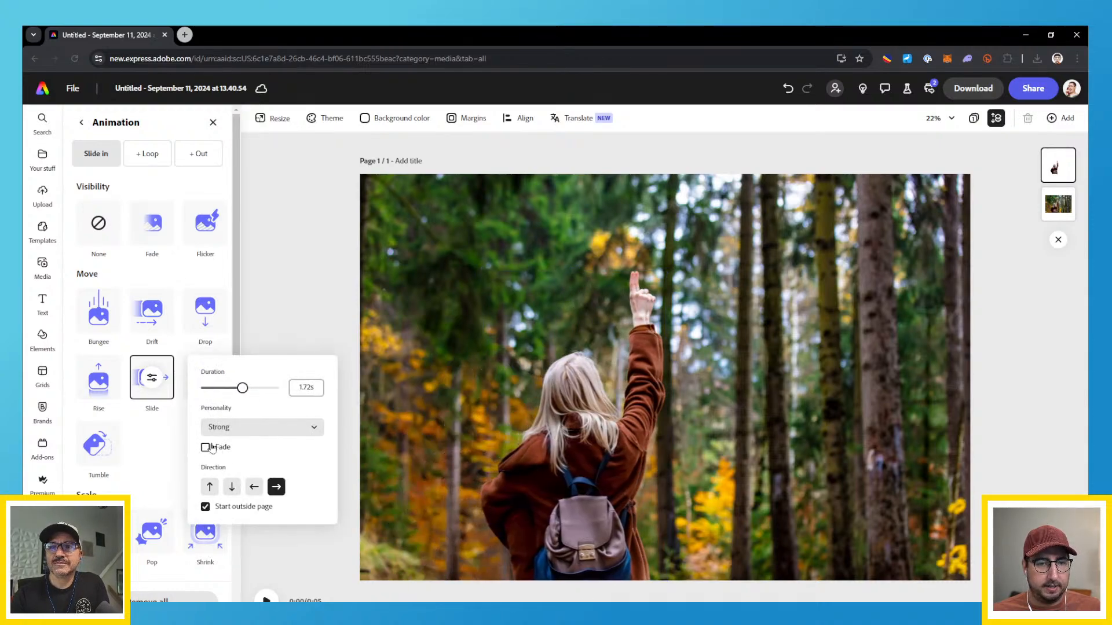
pyautogui.click(260, 388)
pyautogui.click(270, 388)
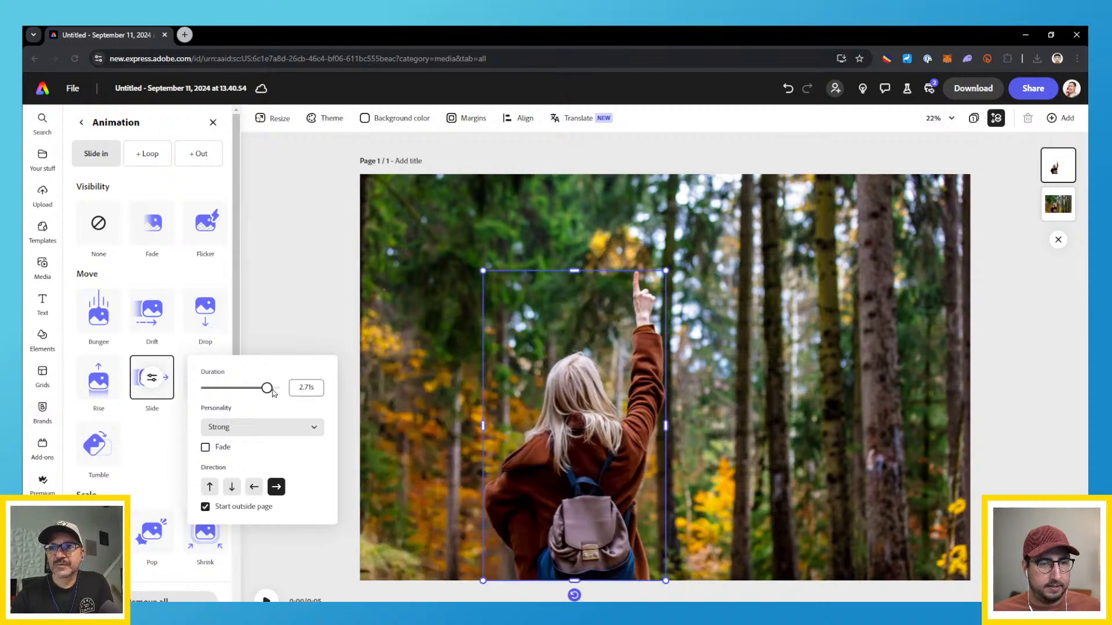
pyautogui.click(162, 461)
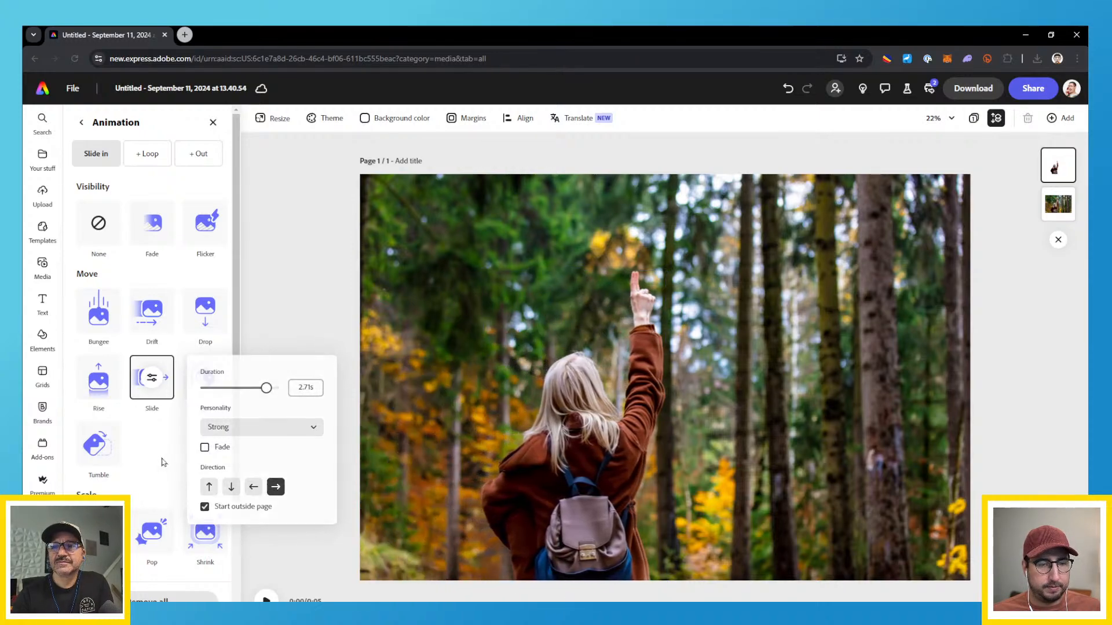
pyautogui.click(488, 480)
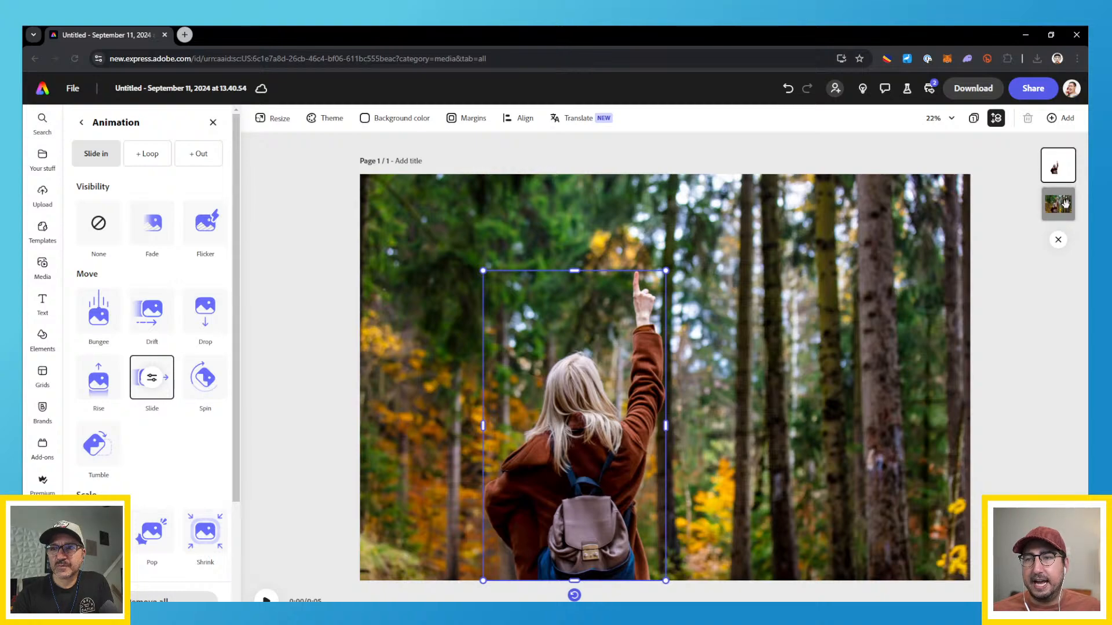
# Remove the woman from the background forest photo with Generative fill using brush size 149, keep the first variation and play the animation
pyautogui.click(1058, 210)
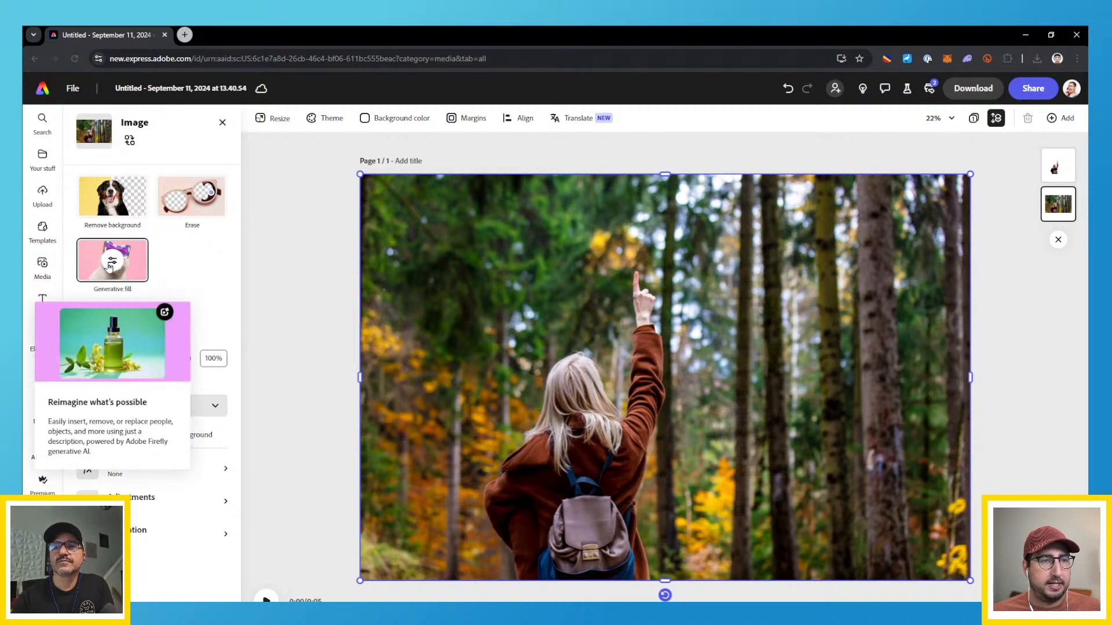
pyautogui.click(112, 260)
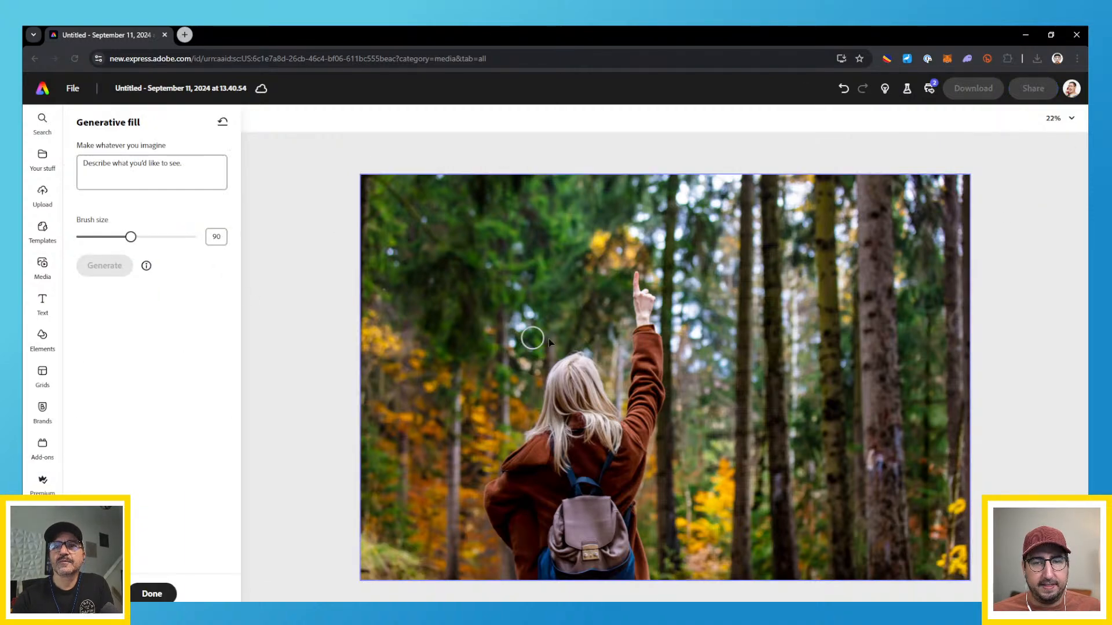
pyautogui.click(165, 238)
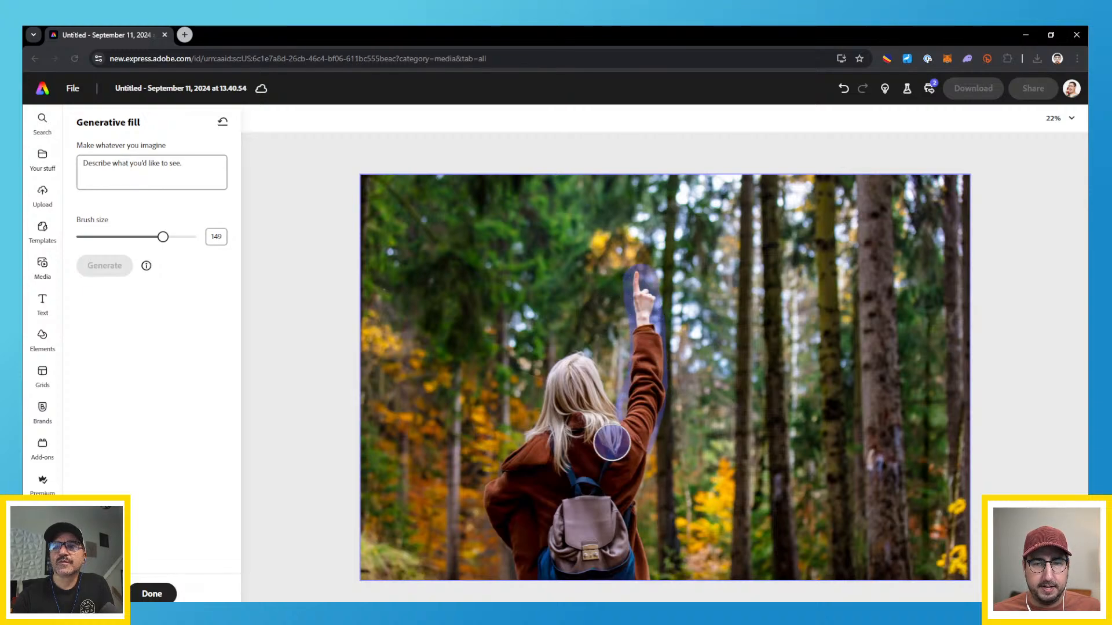
pyautogui.moveTo(588, 385)
pyautogui.mouseDown()
pyautogui.moveTo(582, 365)
pyautogui.moveTo(561, 371)
pyautogui.moveTo(497, 514)
pyautogui.moveTo(516, 573)
pyautogui.moveTo(654, 586)
pyautogui.moveTo(637, 558)
pyautogui.mouseUp()
pyautogui.moveTo(628, 498)
pyautogui.mouseDown()
pyautogui.moveTo(660, 381)
pyautogui.moveTo(662, 305)
pyautogui.moveTo(645, 269)
pyautogui.moveTo(622, 463)
pyautogui.moveTo(639, 435)
pyautogui.moveTo(636, 449)
pyautogui.moveTo(605, 469)
pyautogui.moveTo(608, 425)
pyautogui.moveTo(578, 370)
pyautogui.moveTo(546, 429)
pyautogui.moveTo(589, 413)
pyautogui.moveTo(585, 427)
pyautogui.moveTo(529, 458)
pyautogui.moveTo(631, 460)
pyautogui.moveTo(499, 480)
pyautogui.moveTo(631, 486)
pyautogui.moveTo(598, 500)
pyautogui.moveTo(483, 502)
pyautogui.moveTo(534, 514)
pyautogui.moveTo(629, 512)
pyautogui.moveTo(630, 520)
pyautogui.moveTo(510, 535)
pyautogui.moveTo(635, 541)
pyautogui.moveTo(518, 557)
pyautogui.moveTo(520, 569)
pyautogui.moveTo(660, 578)
pyautogui.mouseUp()
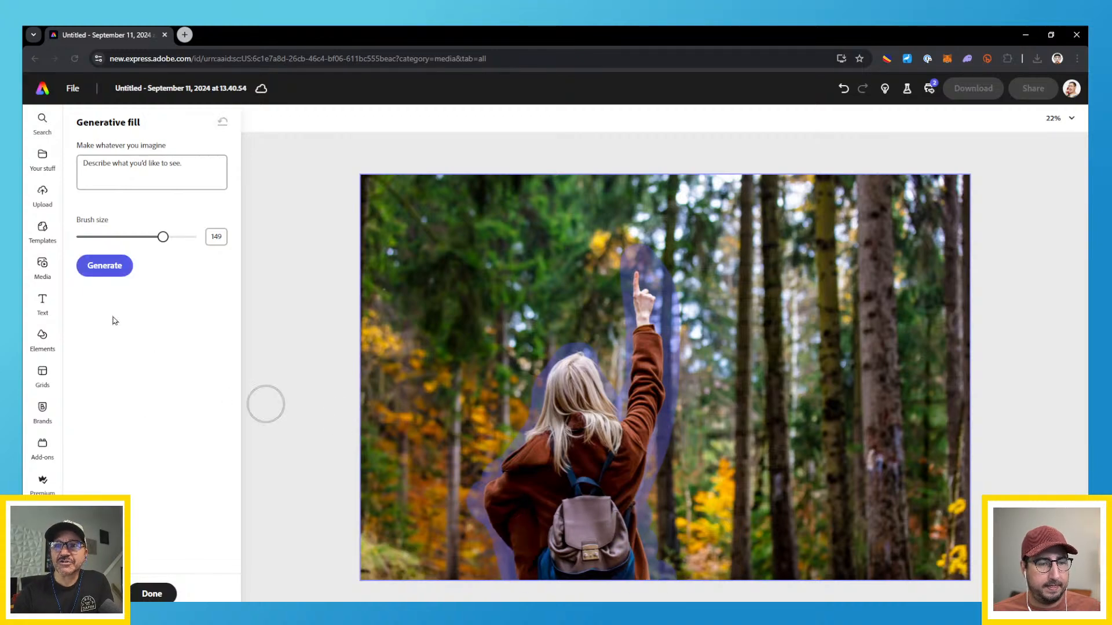
pyautogui.click(110, 267)
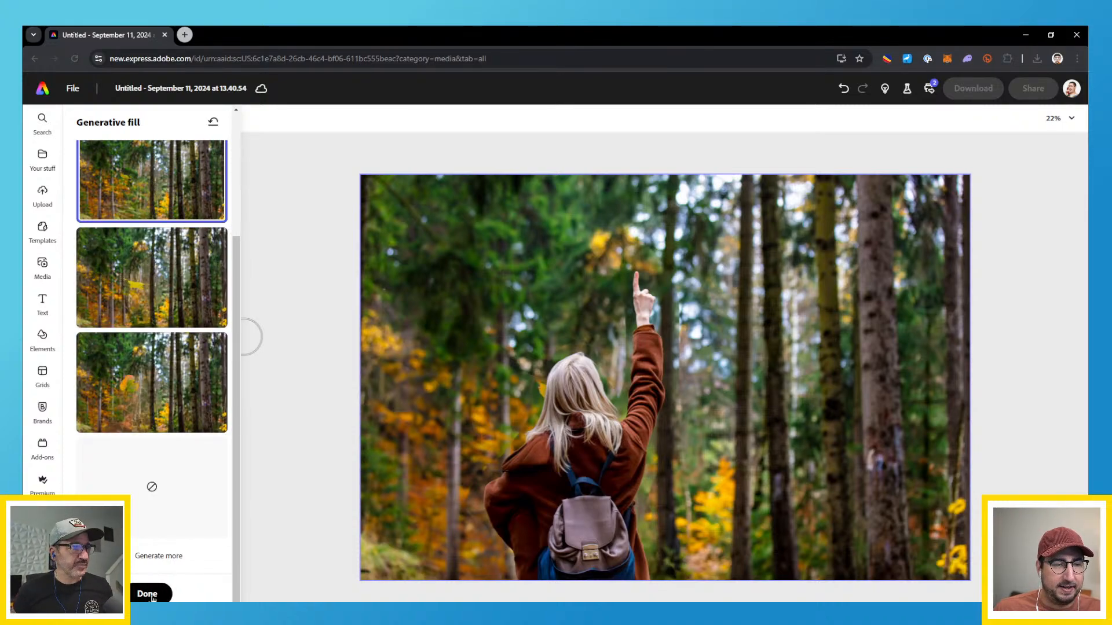
pyautogui.click(151, 595)
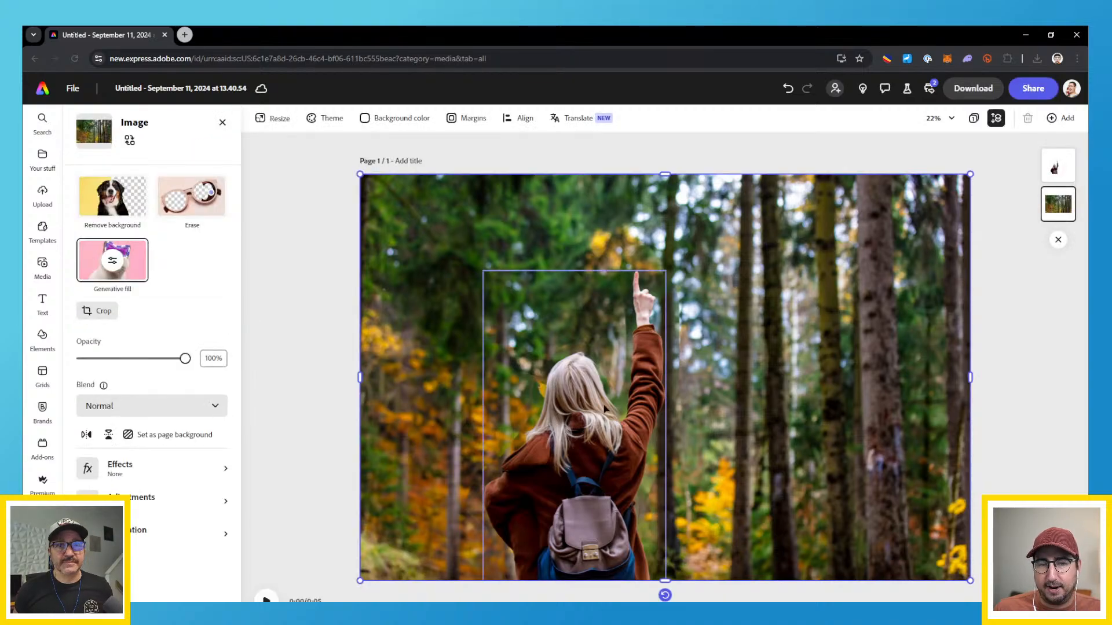
pyautogui.click(266, 600)
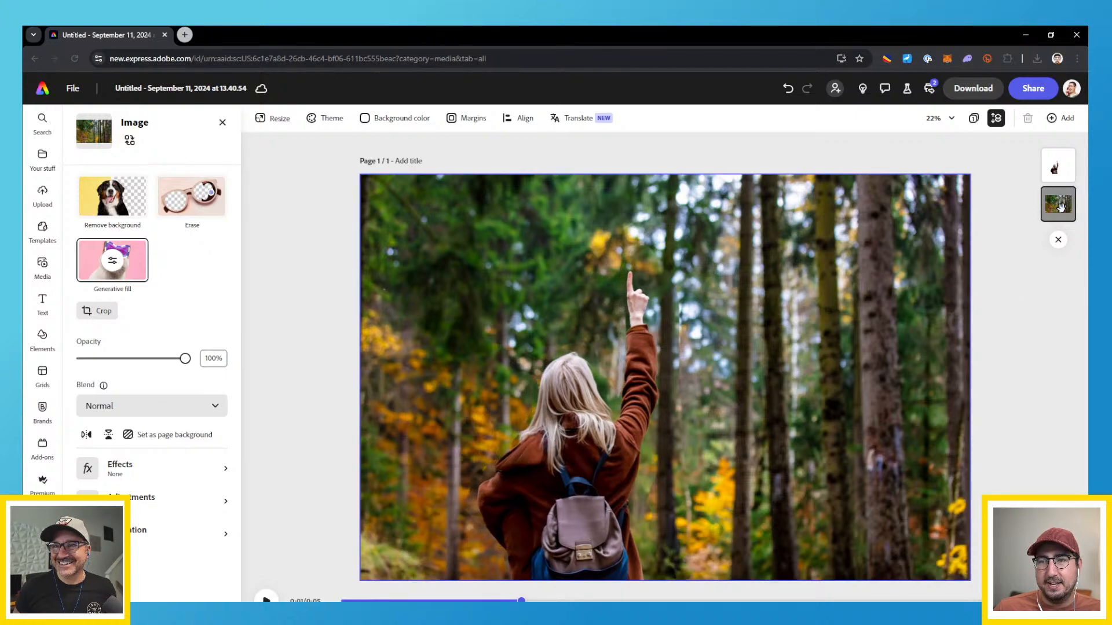
# Set the background forest photo's blur to 76 and warmth to 37, and preview the animation
pyautogui.click(134, 471)
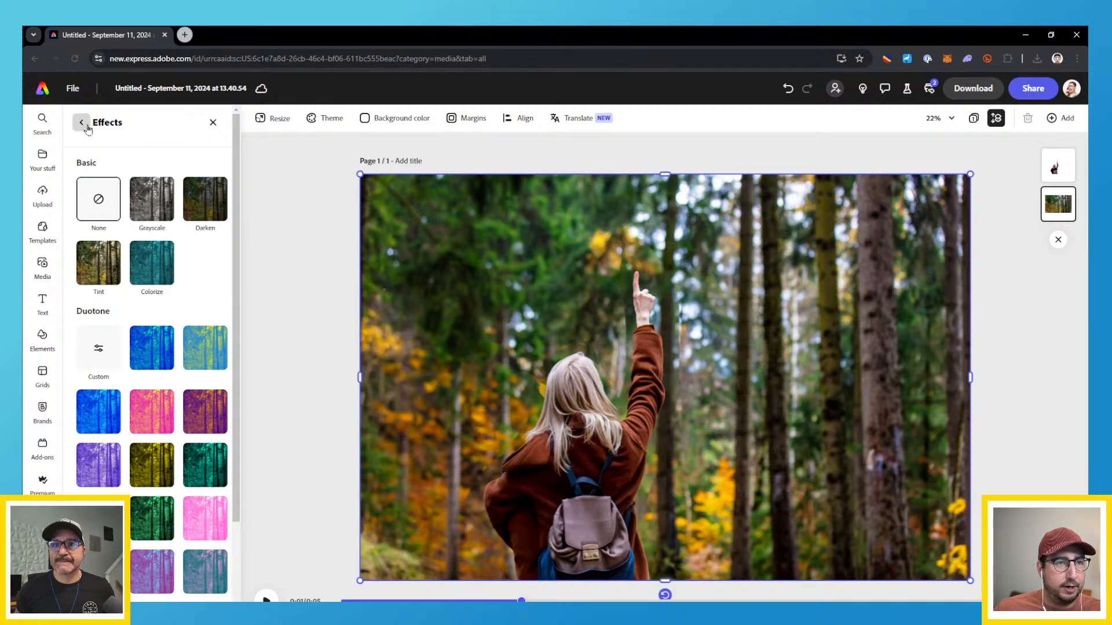
pyautogui.click(86, 127)
pyautogui.click(131, 475)
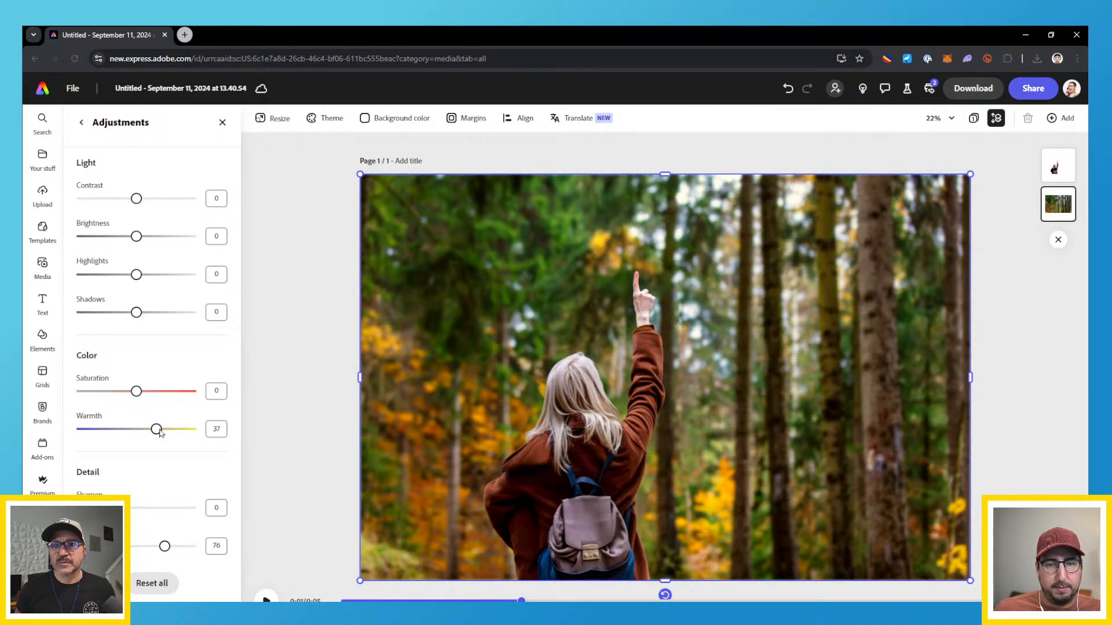
pyautogui.click(266, 600)
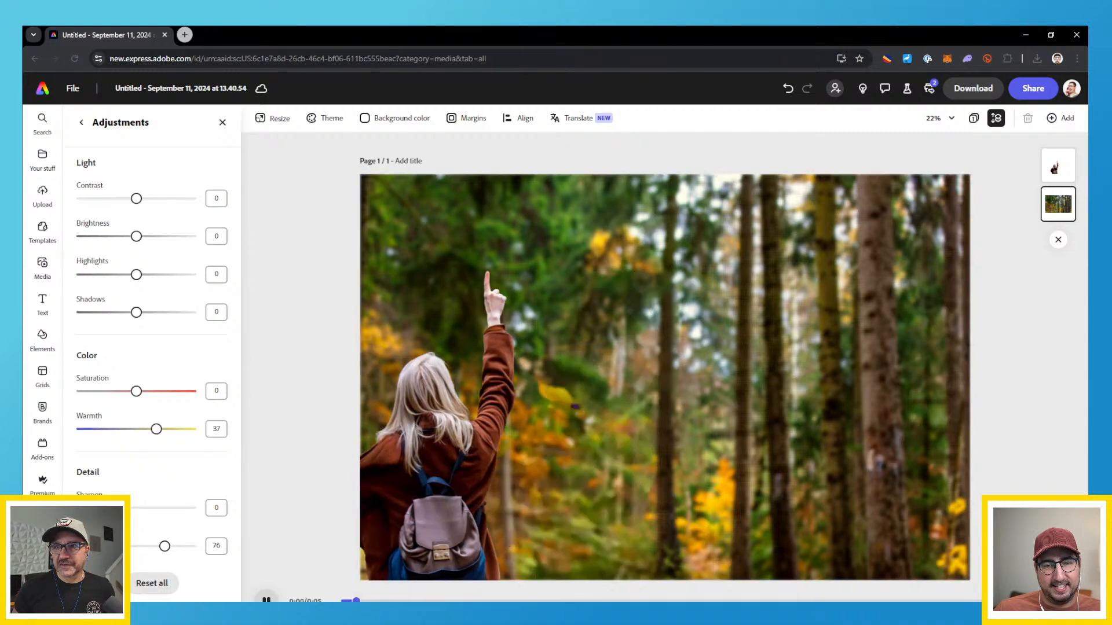
pyautogui.click(266, 600)
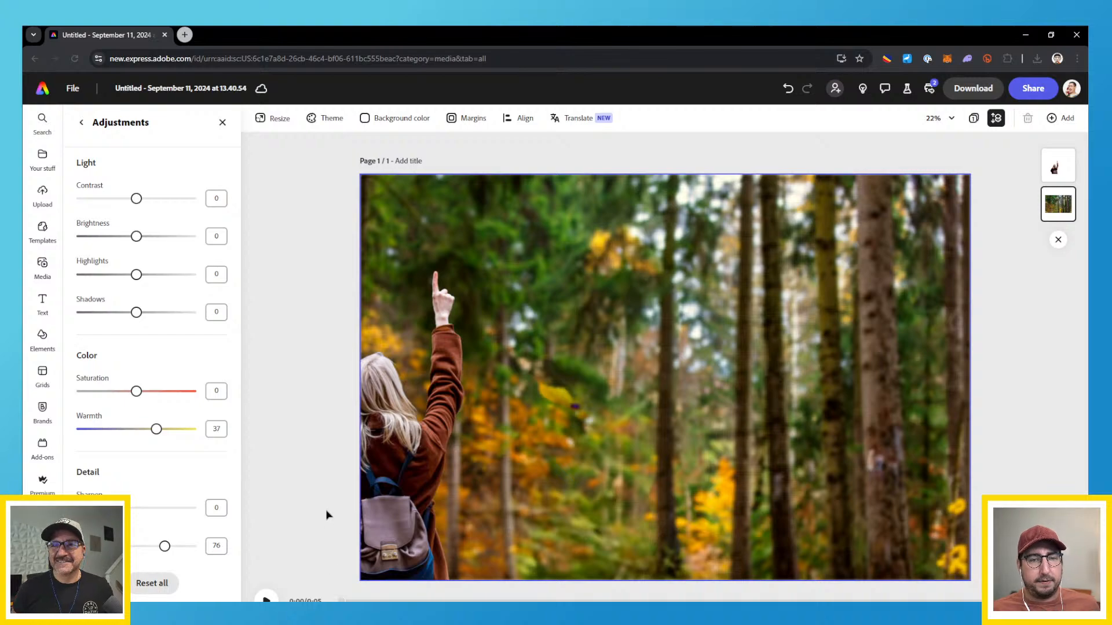
# Replace the woman cutout's Slide animation with Drift in, without fade, starting outside the page and lasting 3.66 s
pyautogui.click(433, 443)
pyautogui.click(559, 414)
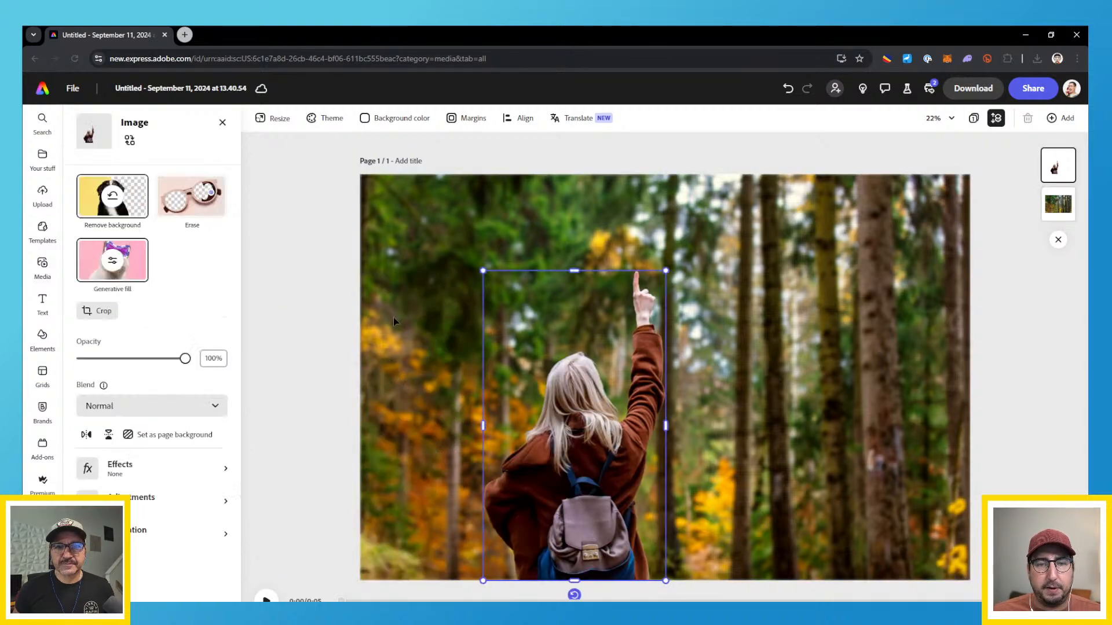
pyautogui.click(139, 533)
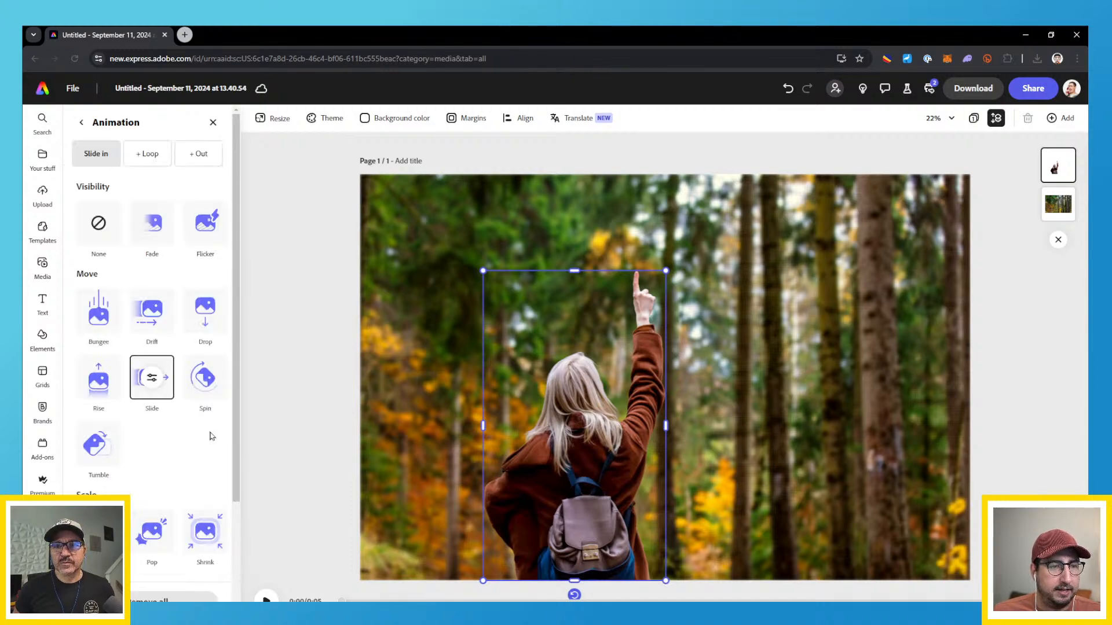
pyautogui.scroll(-3, 161, 440)
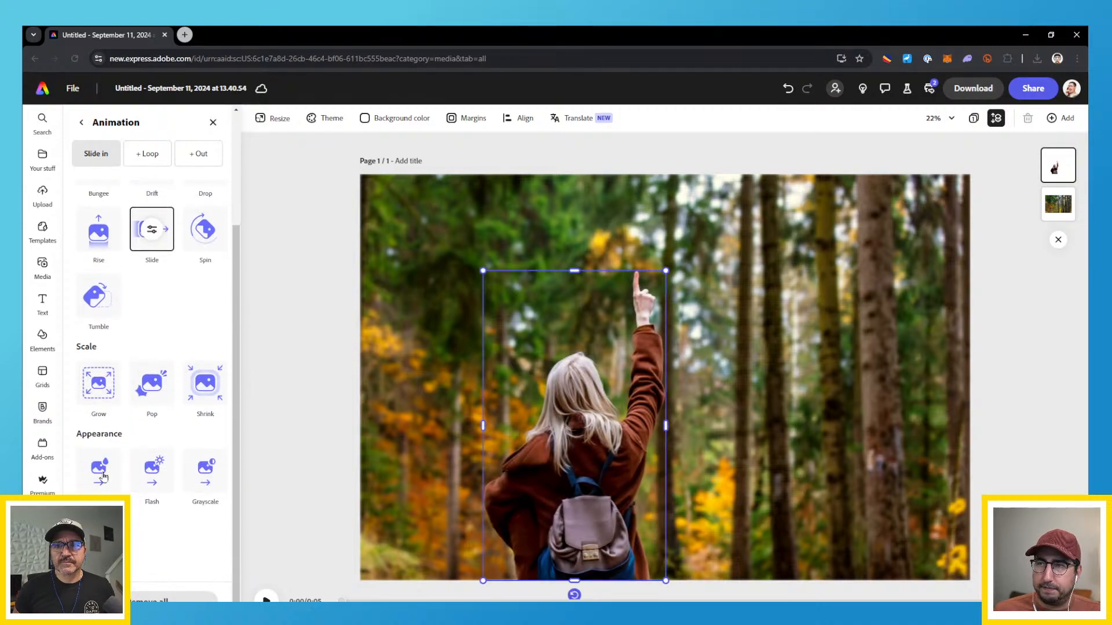
pyautogui.scroll(3, 149, 430)
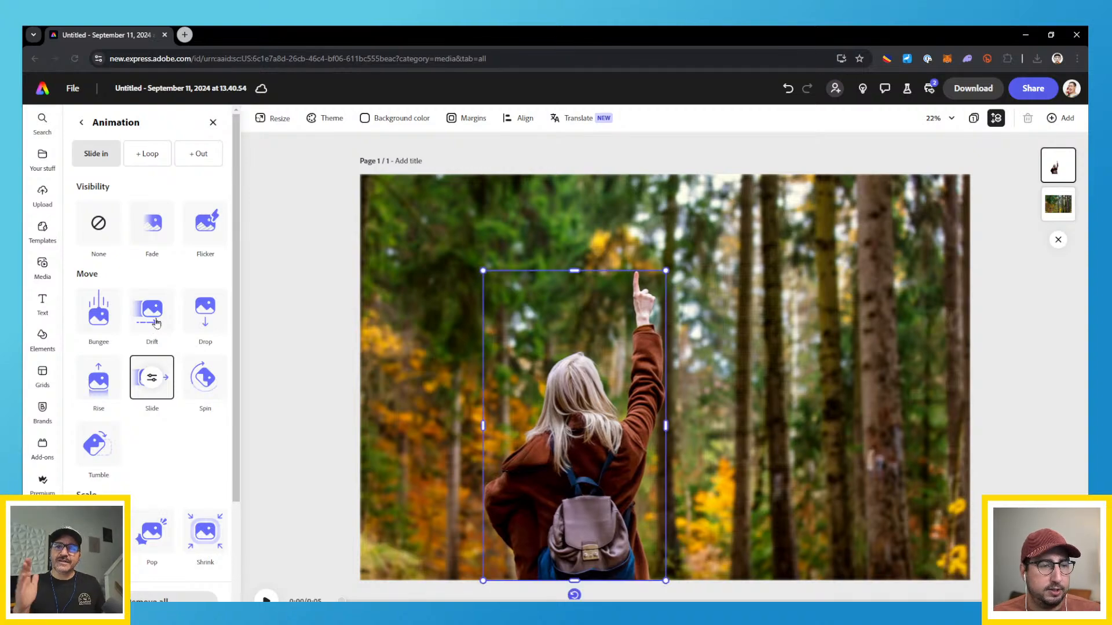
pyautogui.click(154, 315)
pyautogui.click(151, 311)
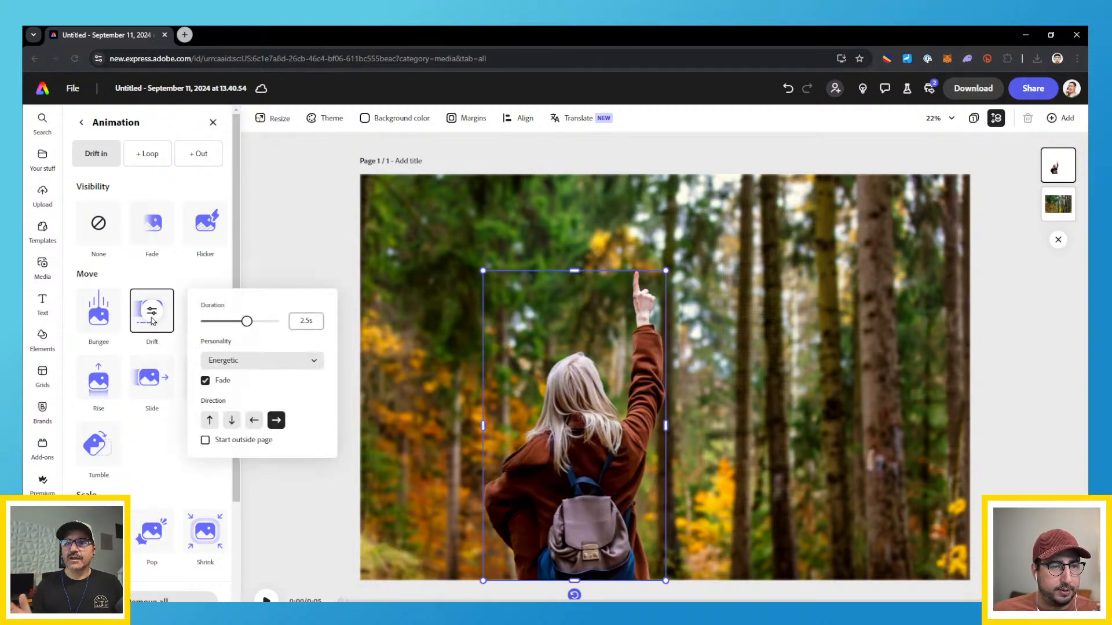
pyautogui.click(206, 380)
pyautogui.click(225, 443)
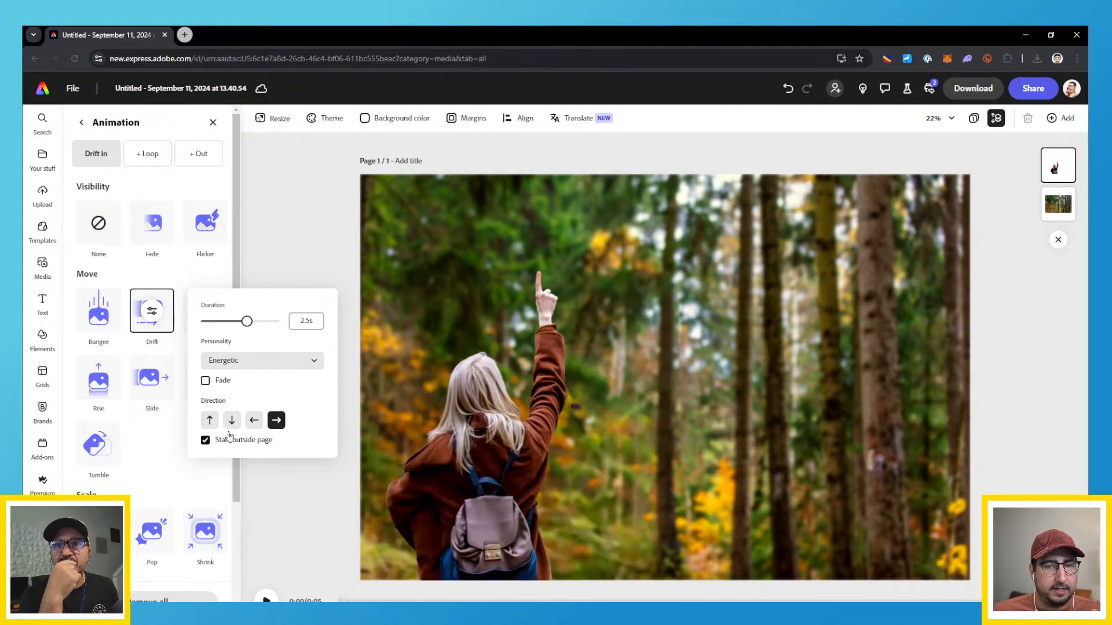
pyautogui.moveTo(247, 322); pyautogui.dragTo(268, 322)
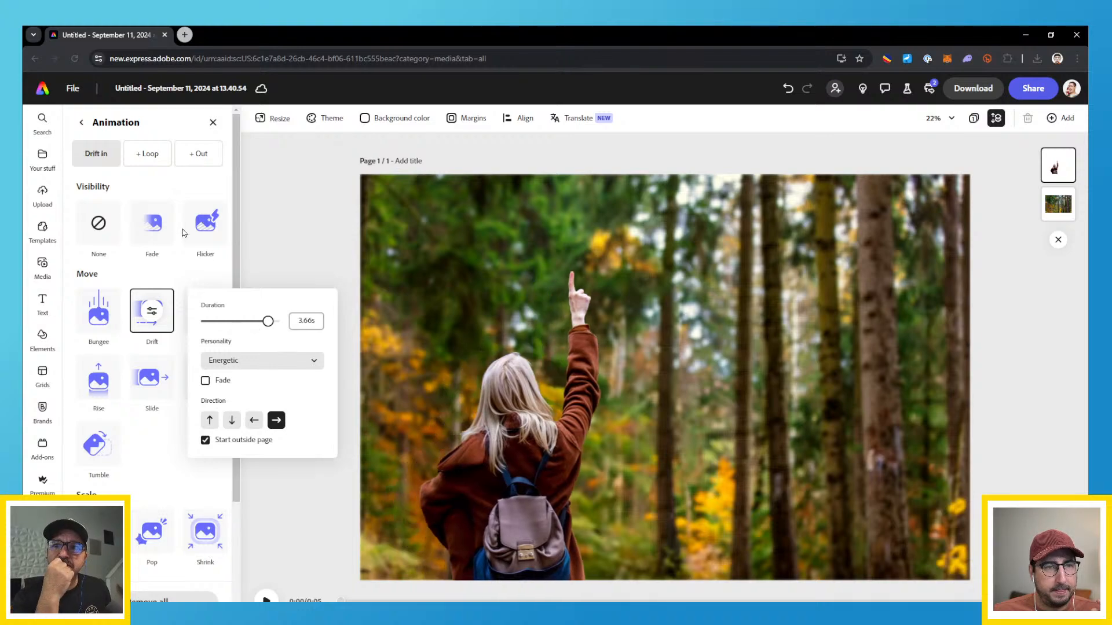
# Add a Breathe loop animation to the woman cutout with intensity 1 and reduce its speed
pyautogui.click(139, 155)
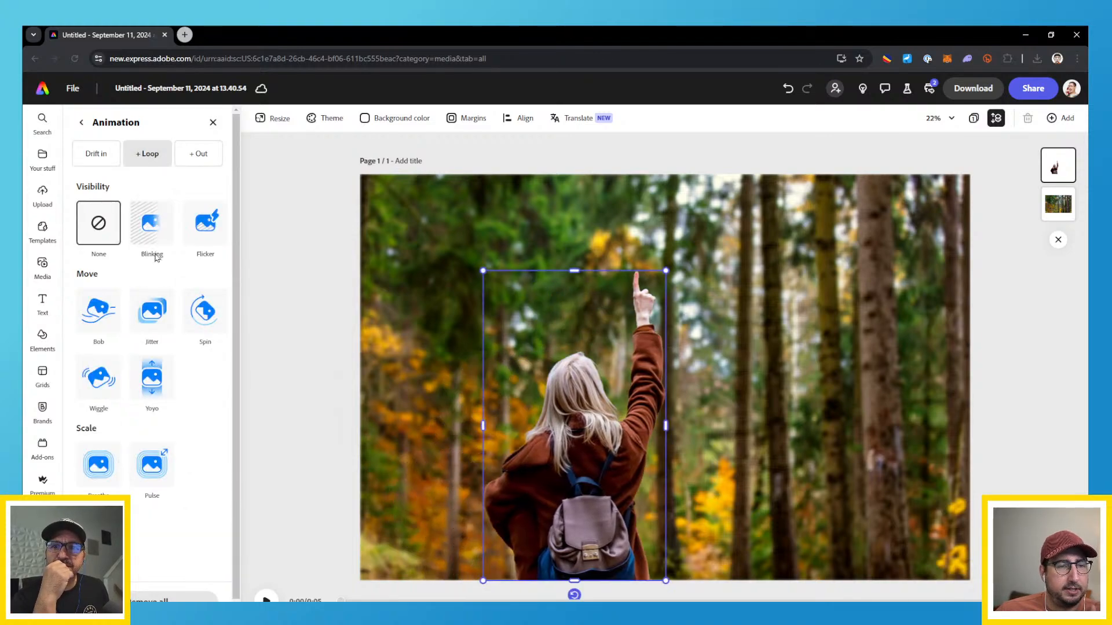
pyautogui.click(99, 464)
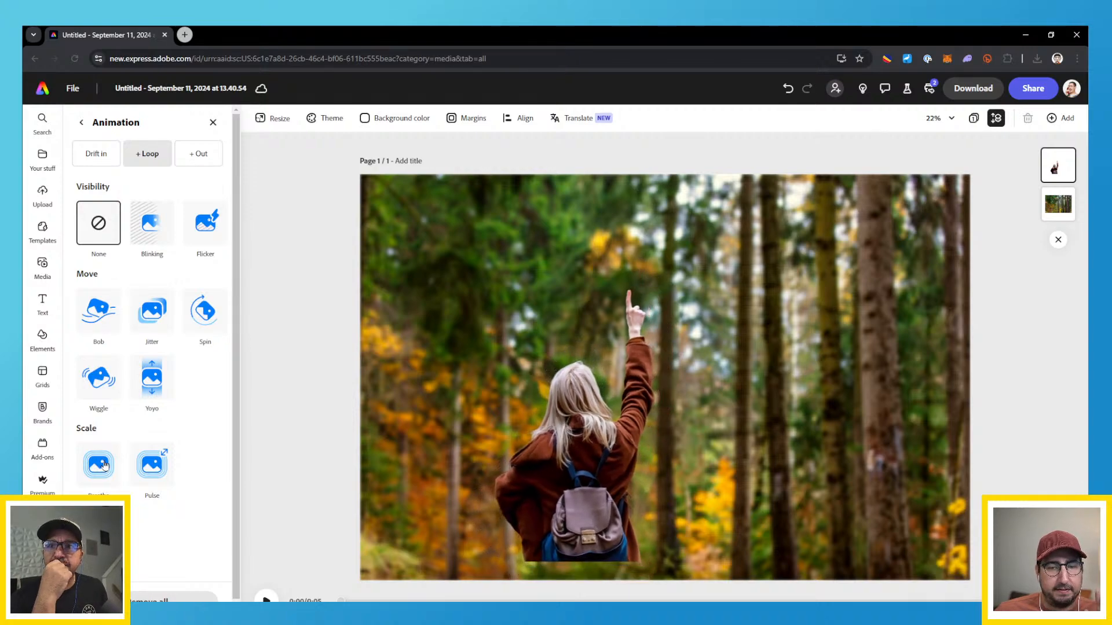
pyautogui.scroll(-1, 106, 464)
pyautogui.click(113, 463)
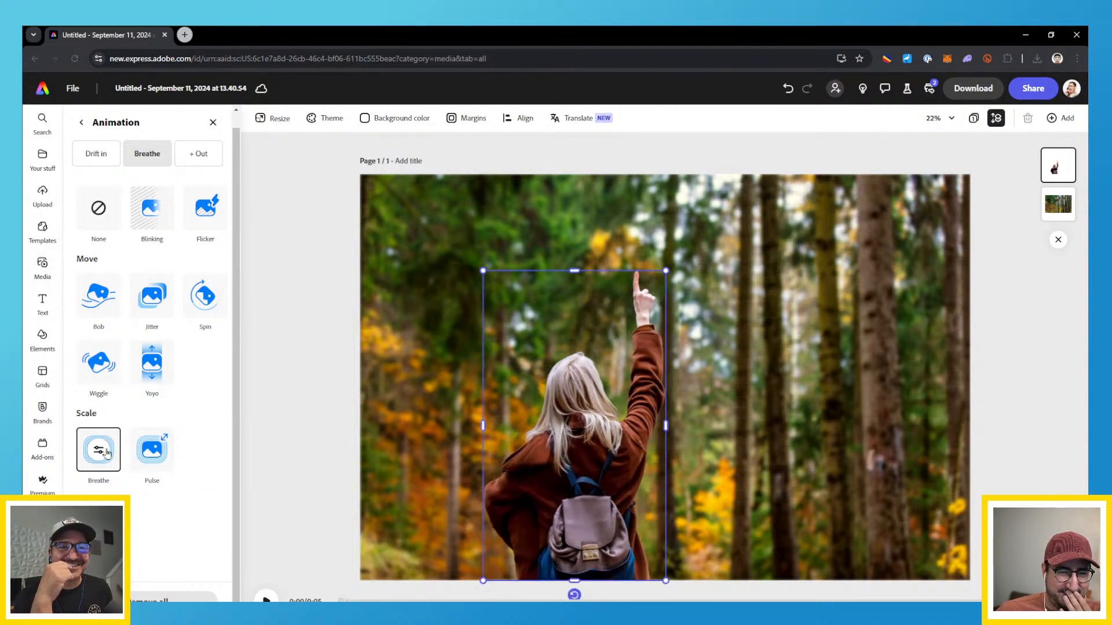
pyautogui.click(111, 452)
pyautogui.moveTo(178, 540); pyautogui.dragTo(152, 541)
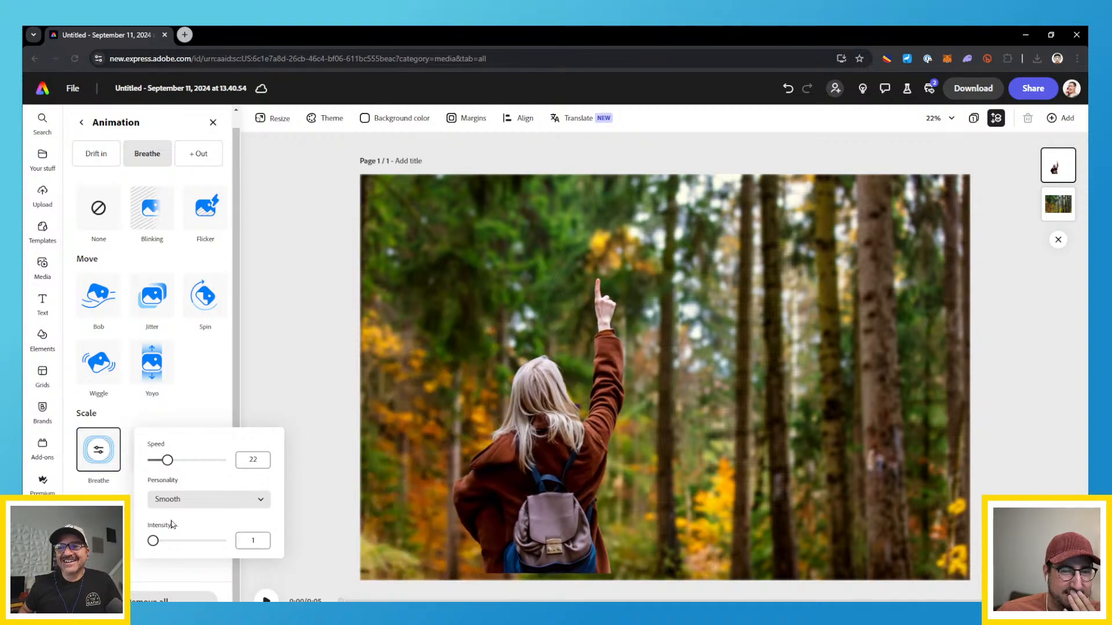
pyautogui.moveTo(167, 460); pyautogui.dragTo(132, 466)
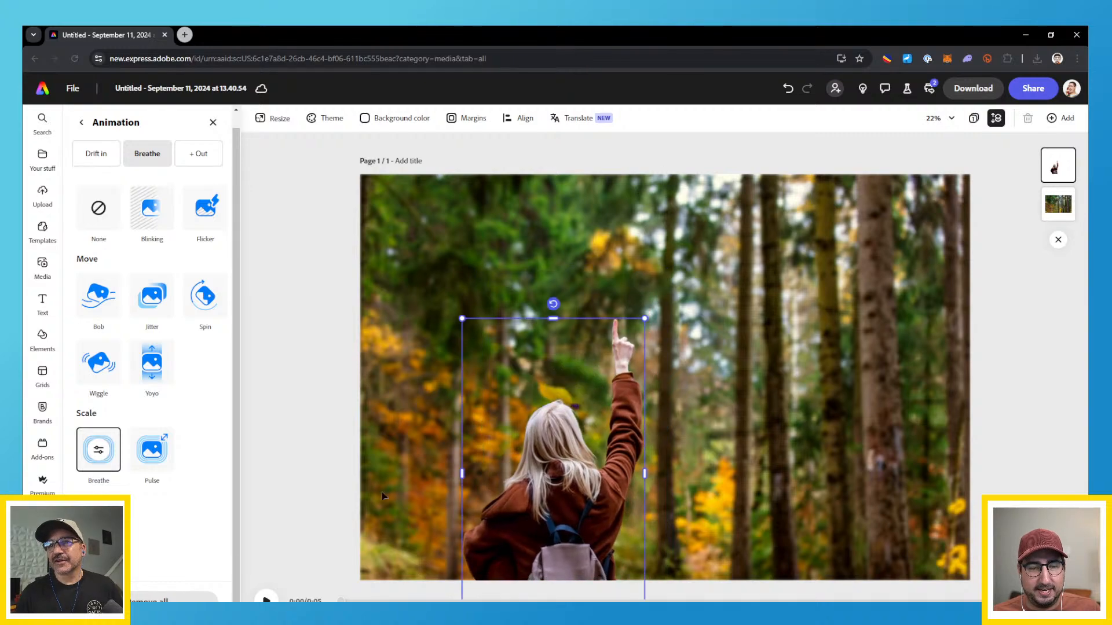
# Deselect the woman cutout and play the page to preview its combined entrance and loop animations
pyautogui.click(343, 598)
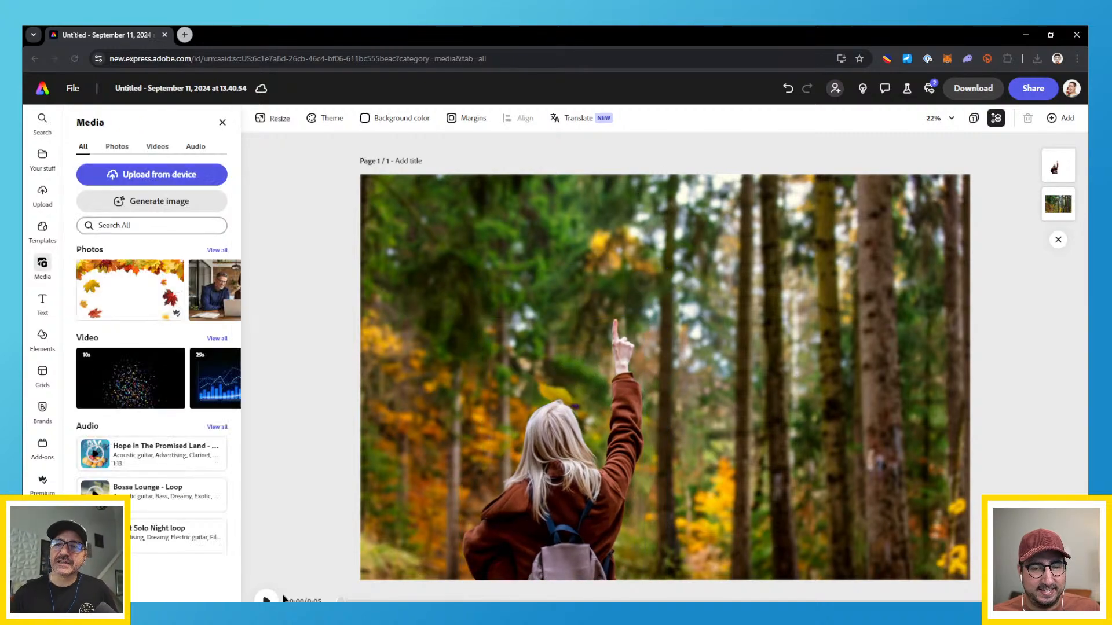
pyautogui.click(266, 599)
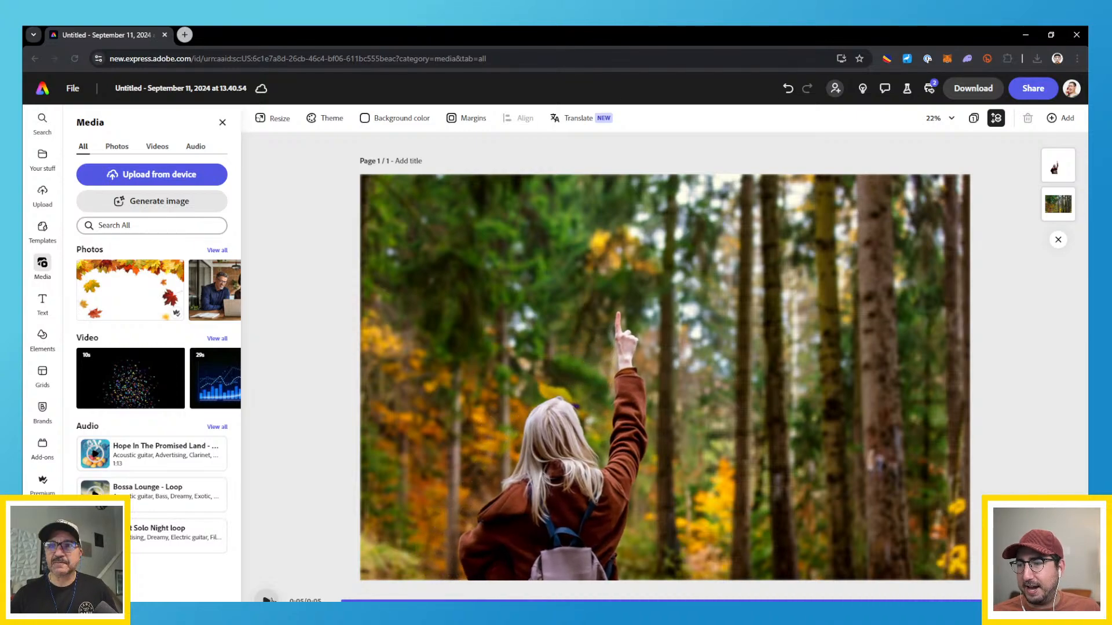
pyautogui.click(270, 600)
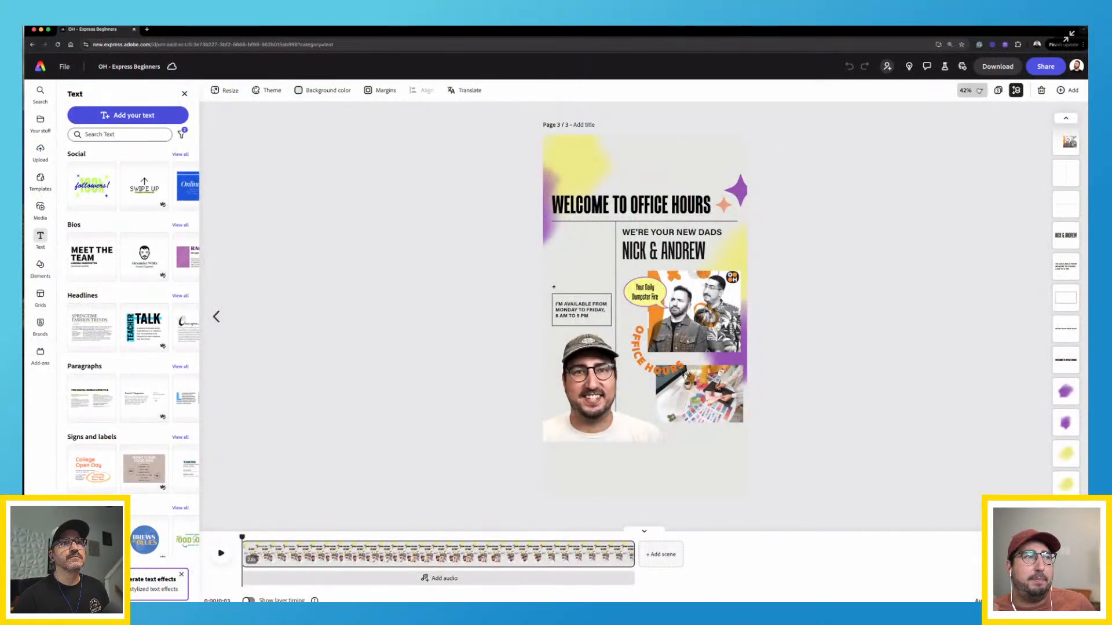
# Translate all three Office Hours pages into Spanish
pyautogui.click(968, 90)
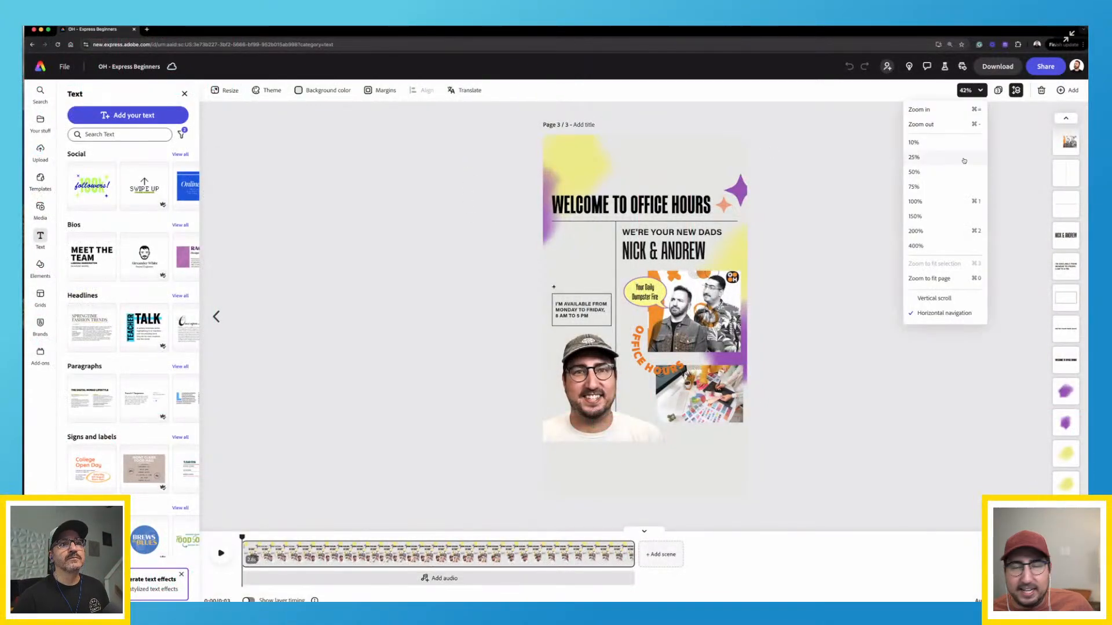
pyautogui.click(935, 187)
pyautogui.scroll(-2, 734, 337)
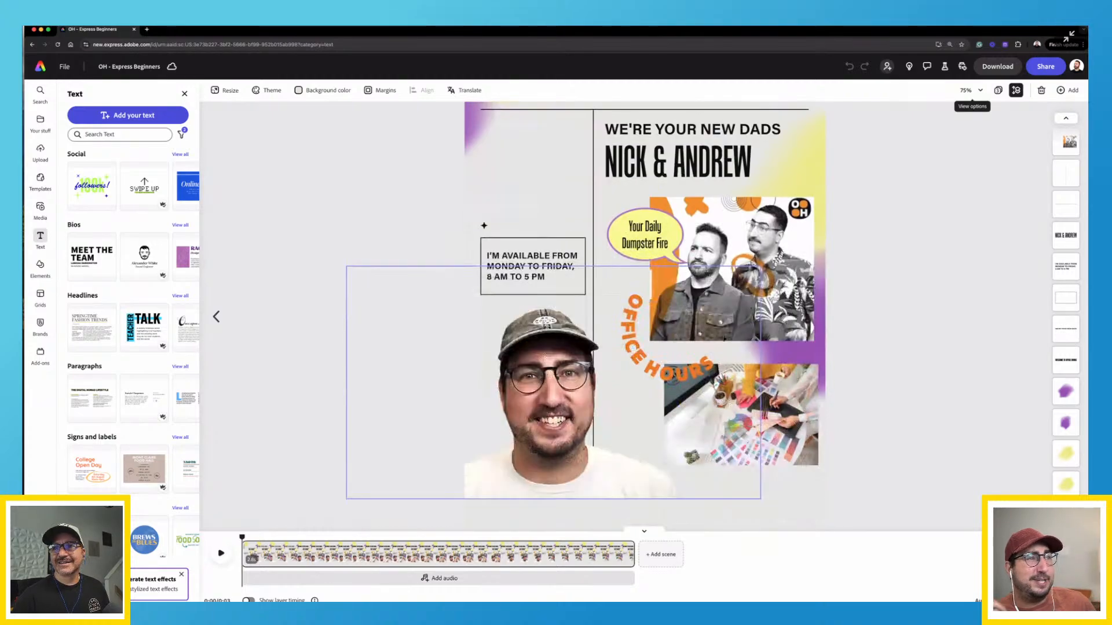
pyautogui.scroll(1, 752, 353)
pyautogui.scroll(1, 766, 368)
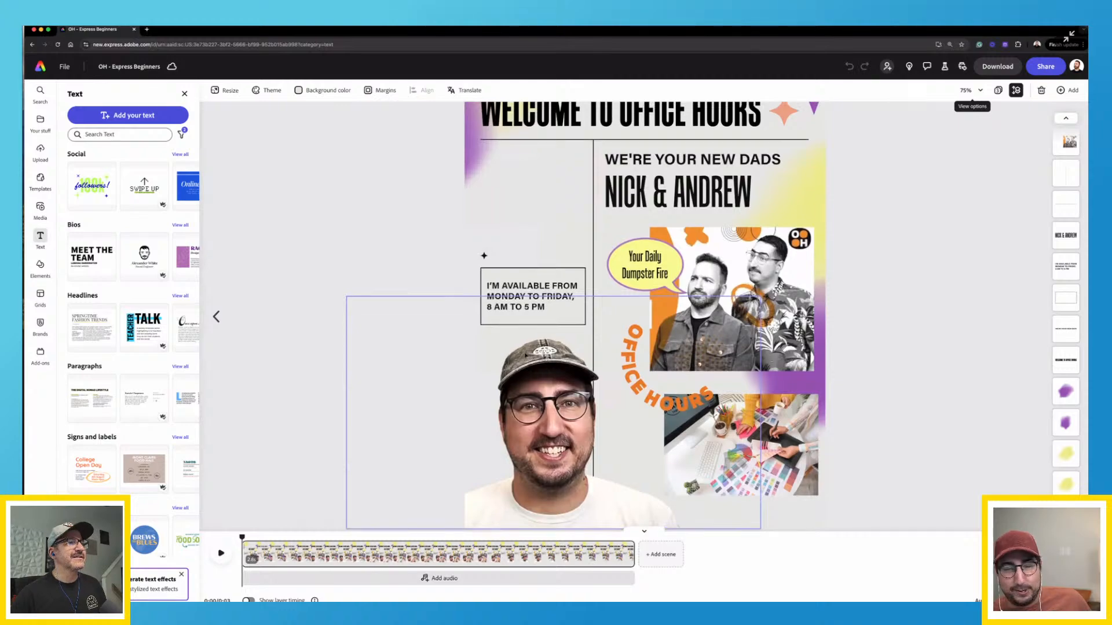
pyautogui.scroll(1, 347, 313)
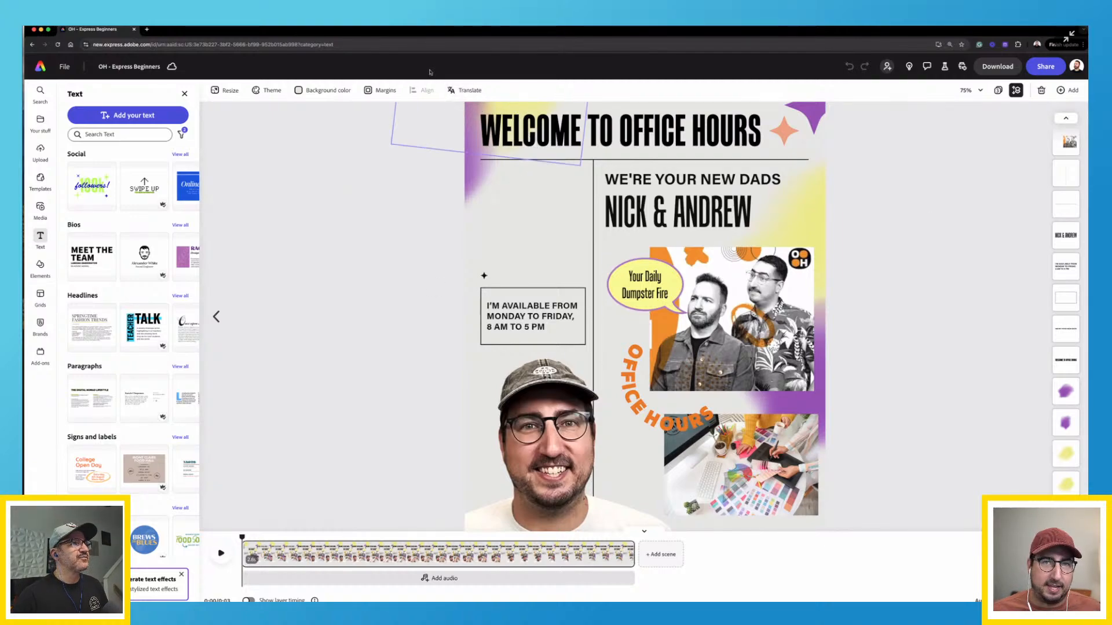
pyautogui.click(464, 90)
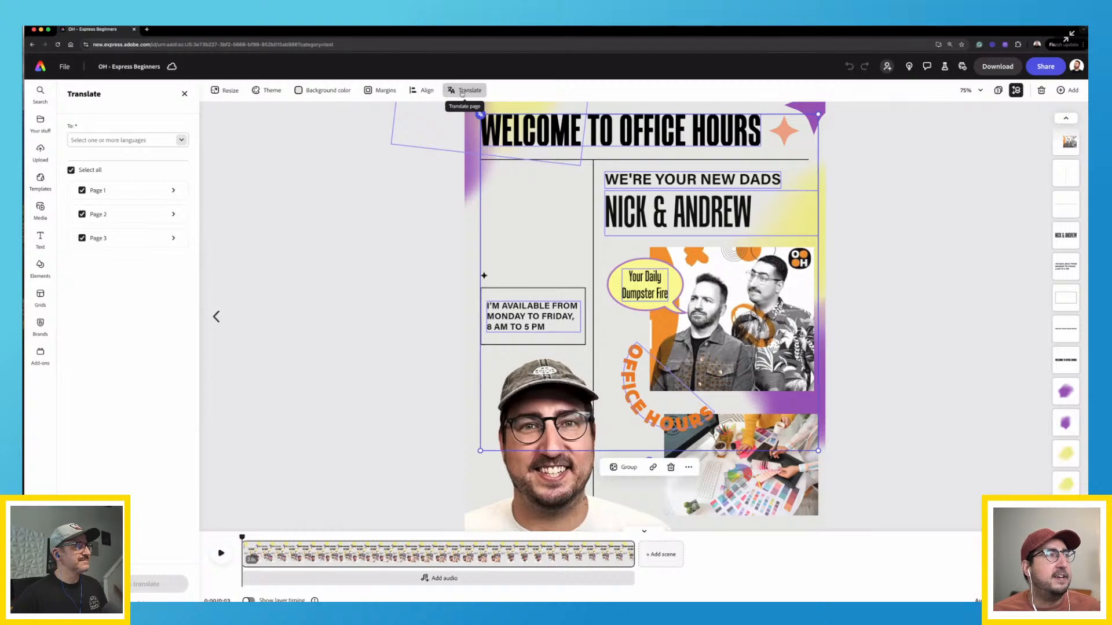
pyautogui.click(149, 140)
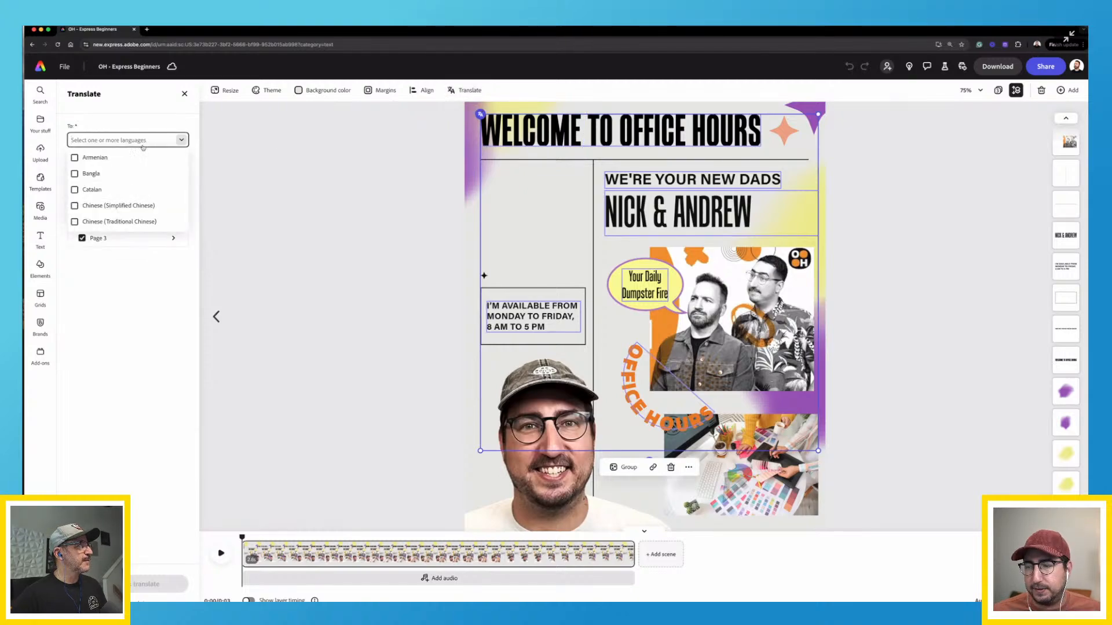
pyautogui.scroll(-5, 81, 205)
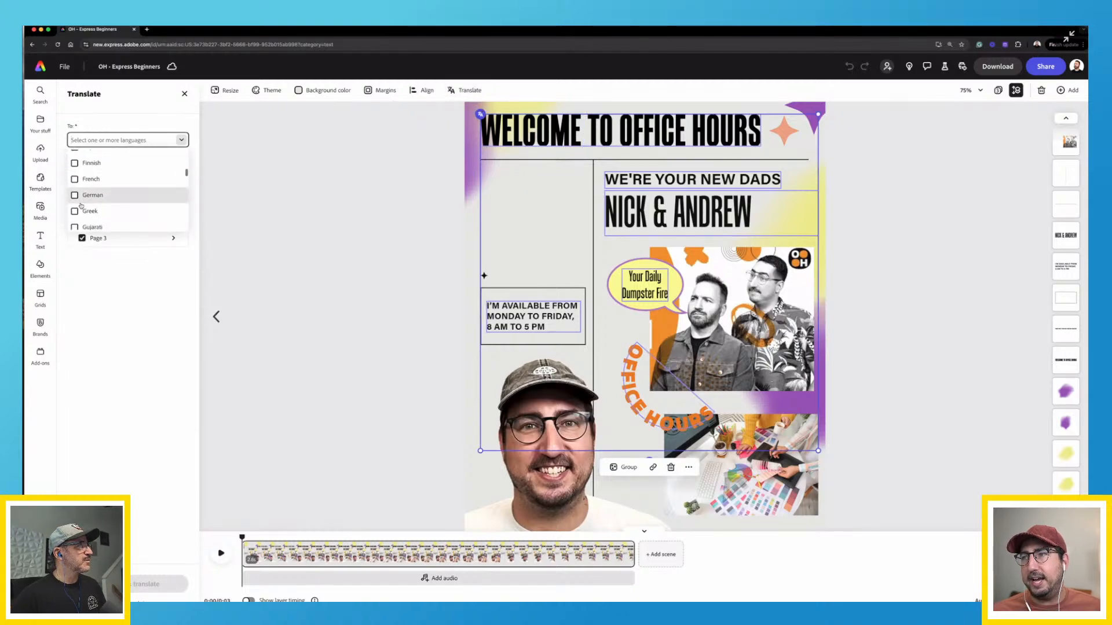
pyautogui.scroll(-8, 81, 205)
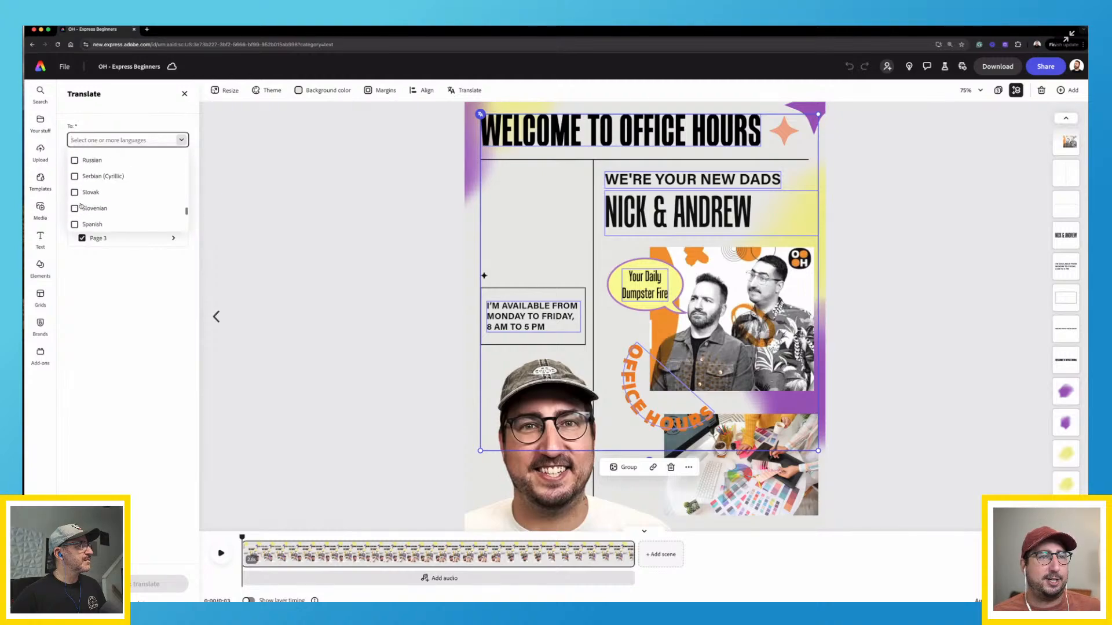
pyautogui.scroll(-1, 81, 205)
pyautogui.click(87, 214)
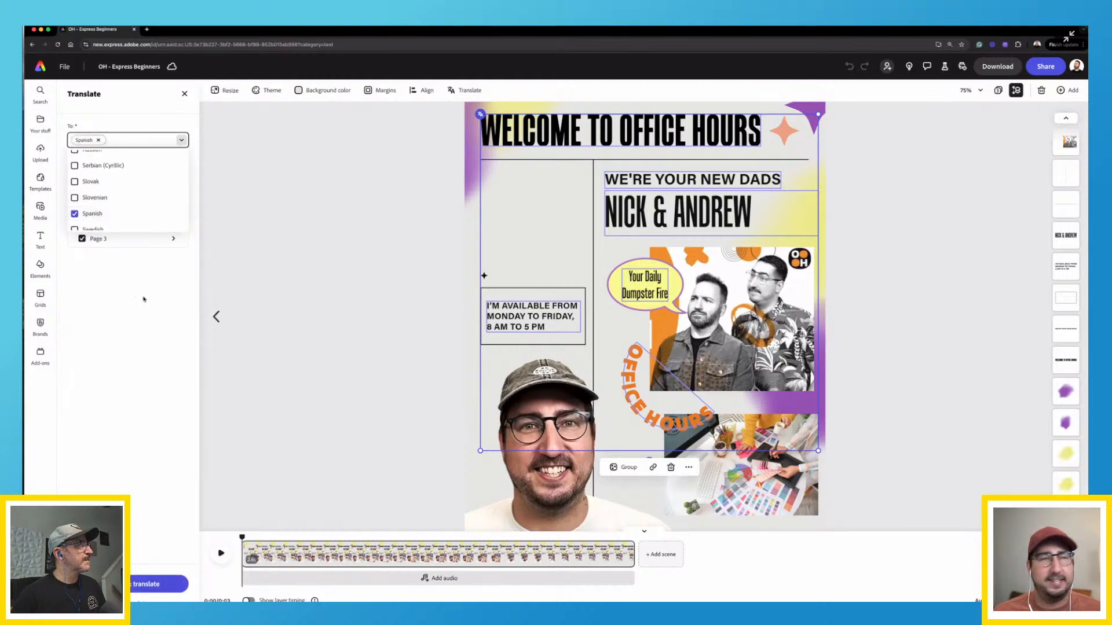
pyautogui.click(140, 585)
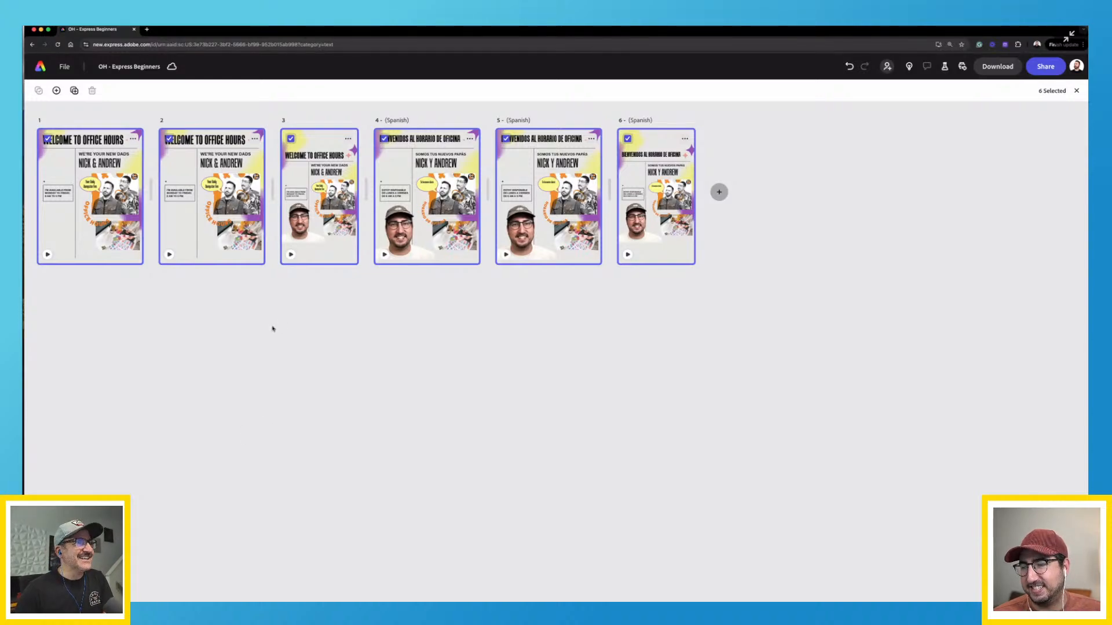
# On the second Spanish page, enlarge the speech bubble text "Tu basurero diario" to size 95 and center it in the bubble
pyautogui.click(508, 173)
pyautogui.doubleClick(508, 173)
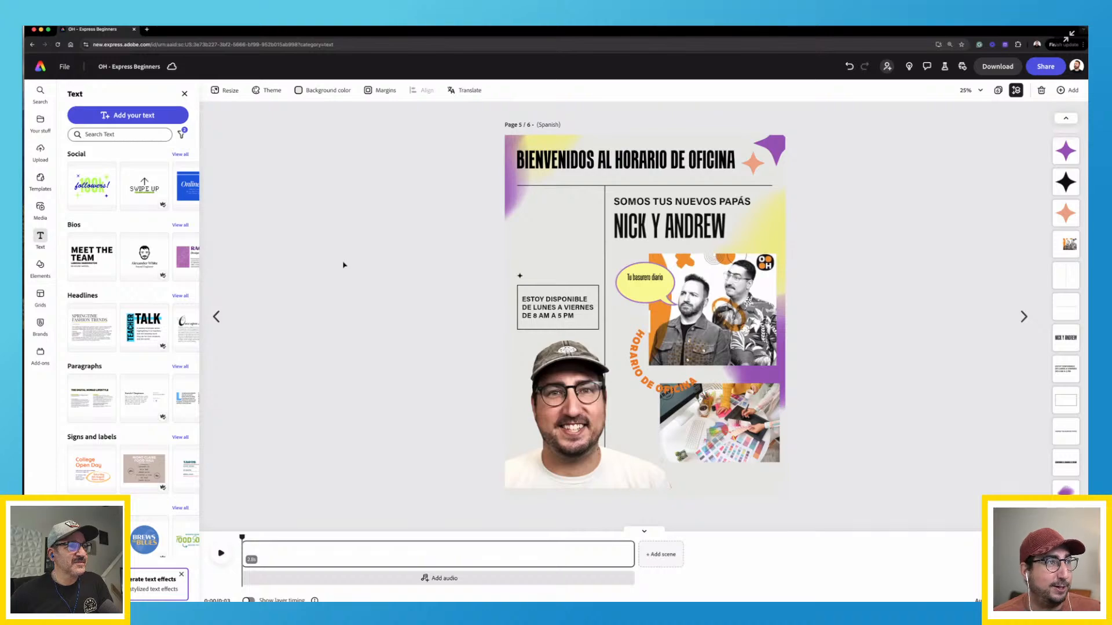
pyautogui.click(647, 281)
pyautogui.tripleClick(645, 278)
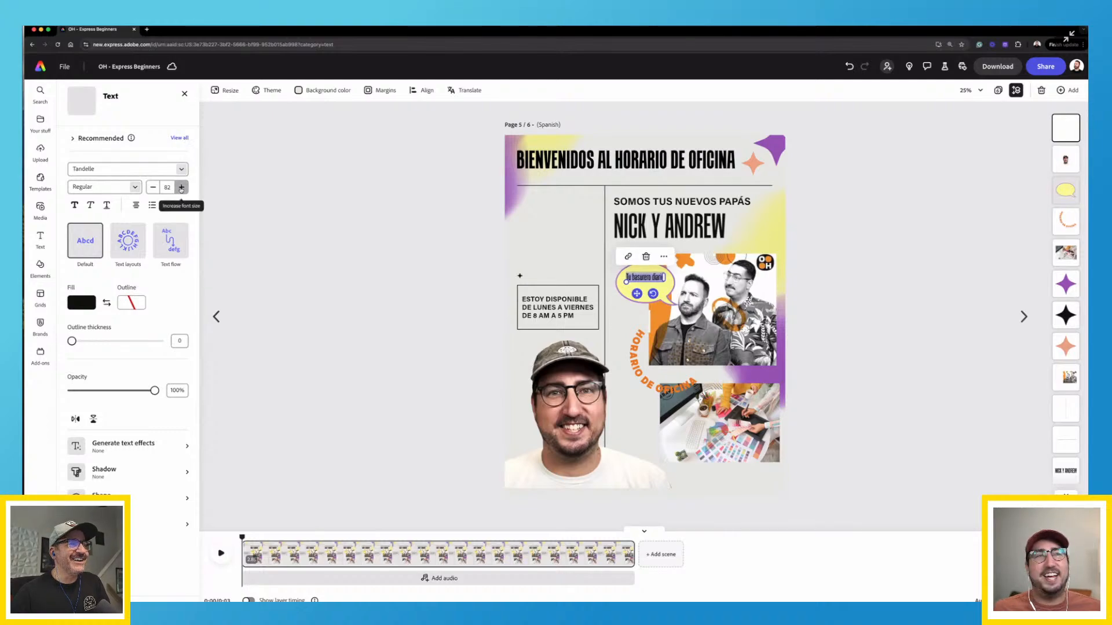
pyautogui.press('Escape')
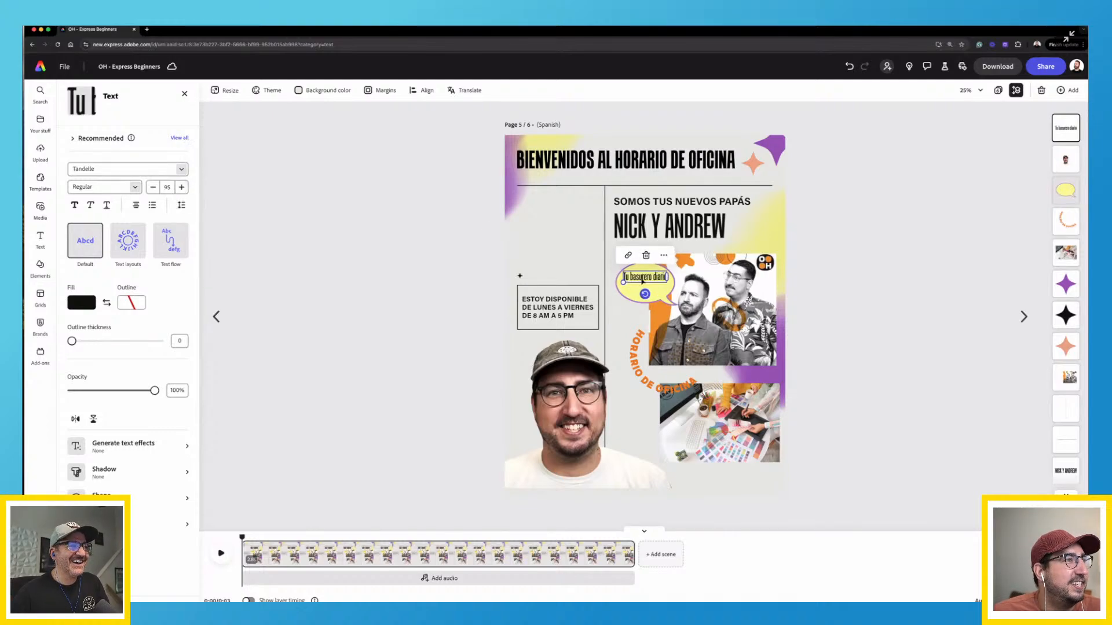
pyautogui.moveTo(642, 281); pyautogui.dragTo(643, 283)
pyautogui.click(435, 310)
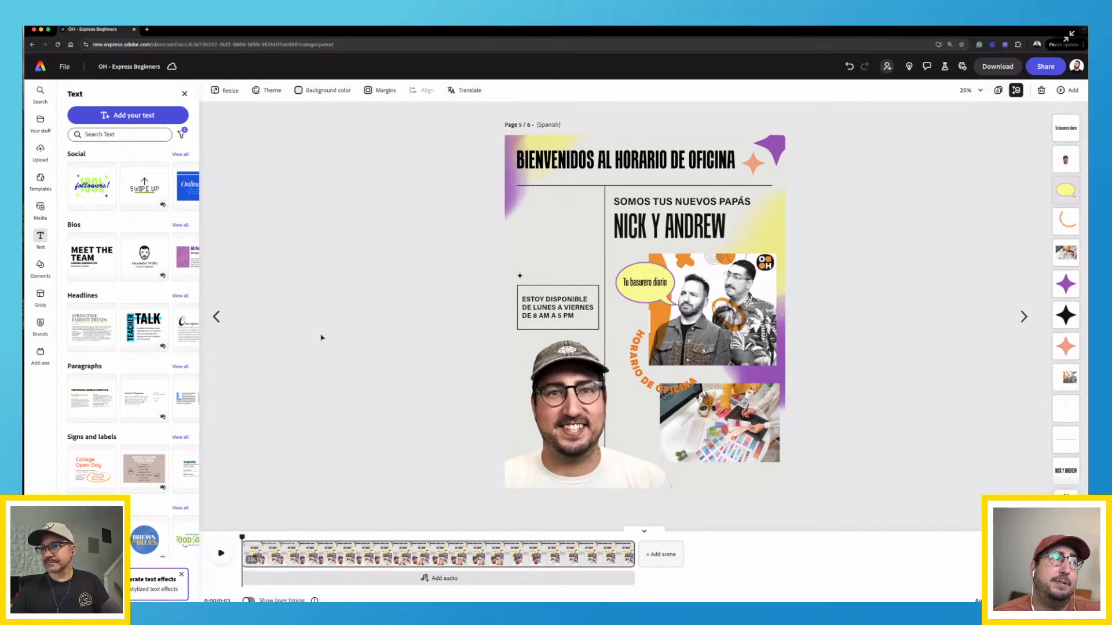
# Examine the list of languages available for translating the pages, without choosing one
pyautogui.click(470, 90)
pyautogui.click(152, 141)
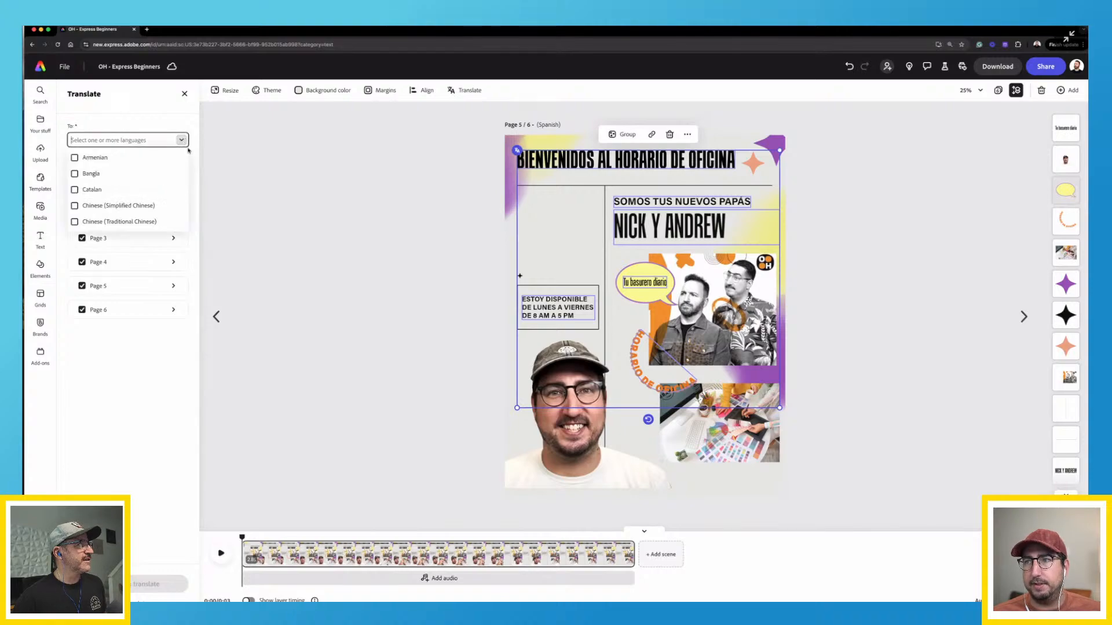
pyautogui.scroll(-10, 153, 191)
pyautogui.scroll(15, 149, 206)
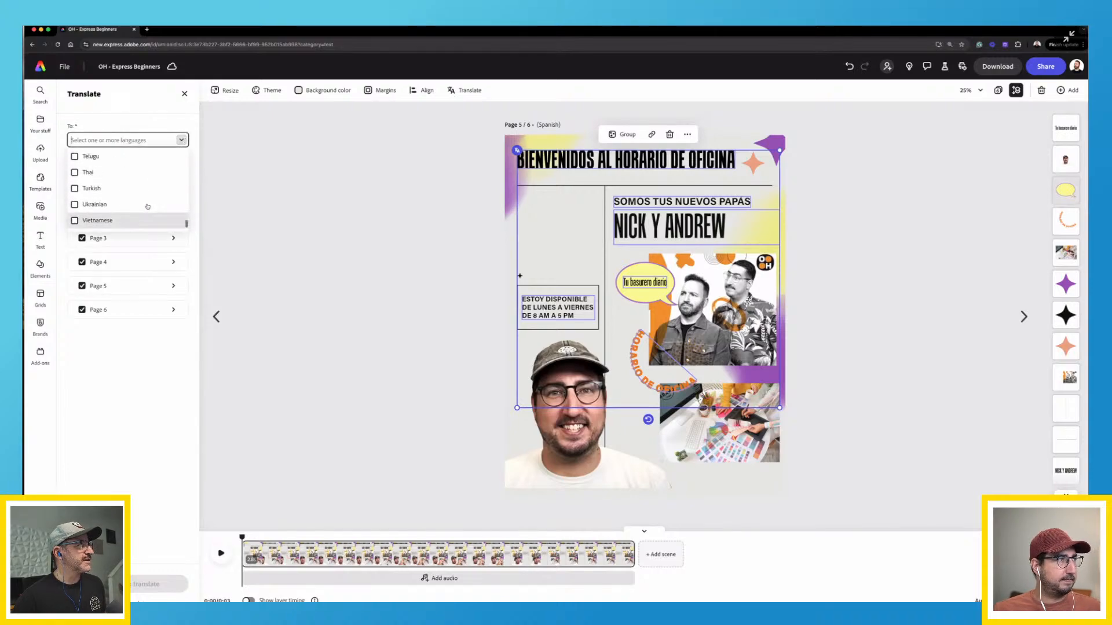
pyautogui.click(167, 377)
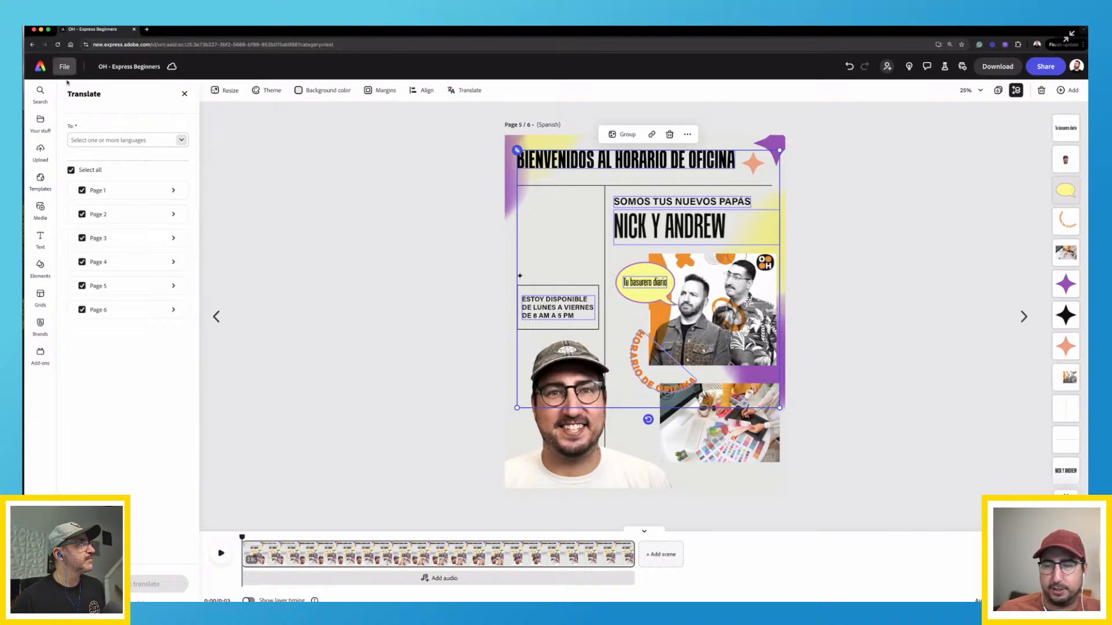
# Leave the design for the home page and start a new Generate text effects project
pyautogui.click(40, 66)
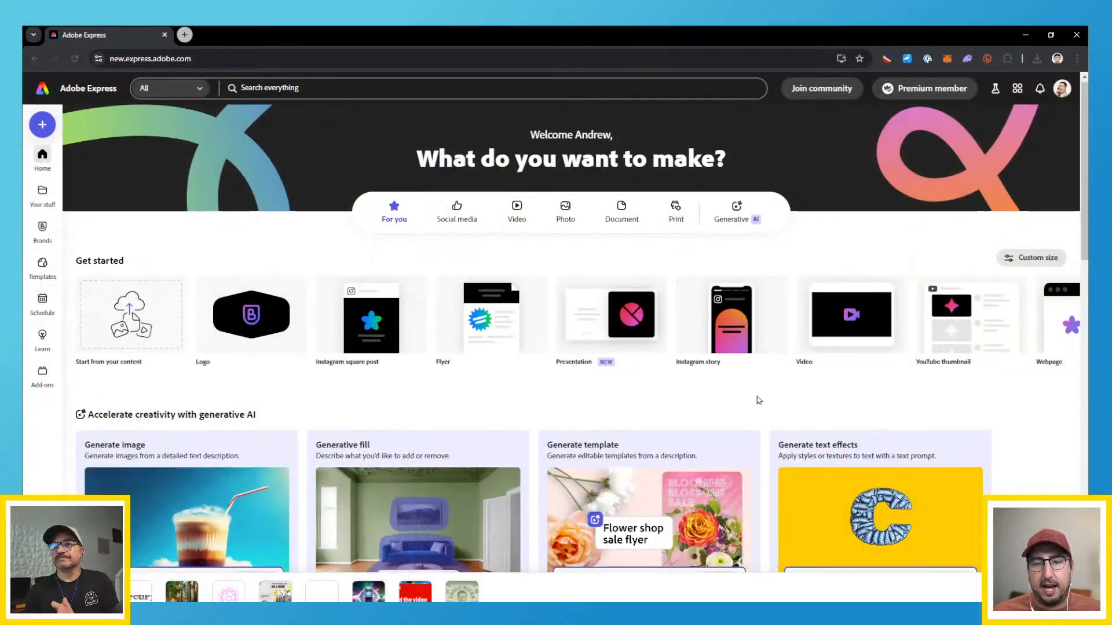
pyautogui.scroll(-3, 847, 361)
pyautogui.click(847, 361)
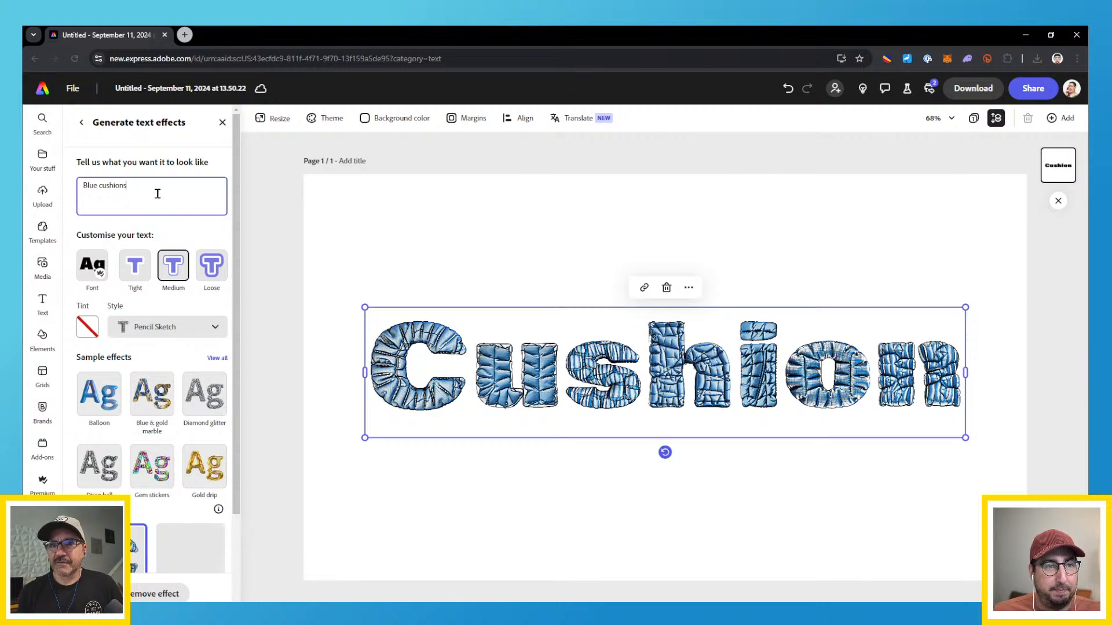
# Generate a text effect for the word Cushion with the prompt "CHEESE" and set the effect fit to Loose
pyautogui.scroll(-3, 156, 195)
pyautogui.scroll(3, 159, 289)
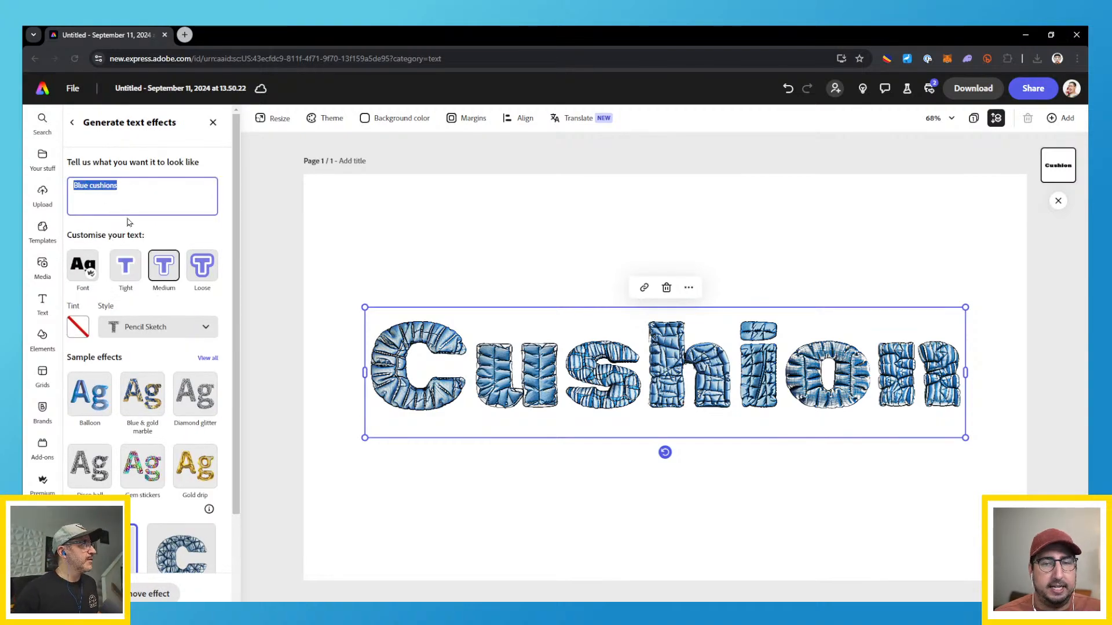
pyautogui.write('CHEESE')
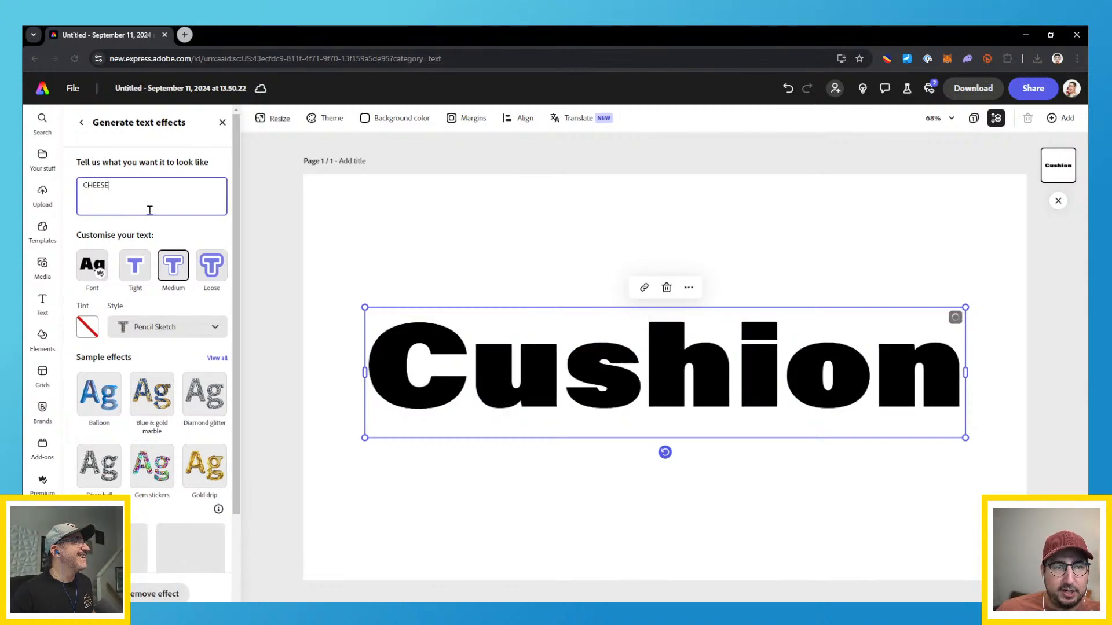
pyautogui.click(211, 265)
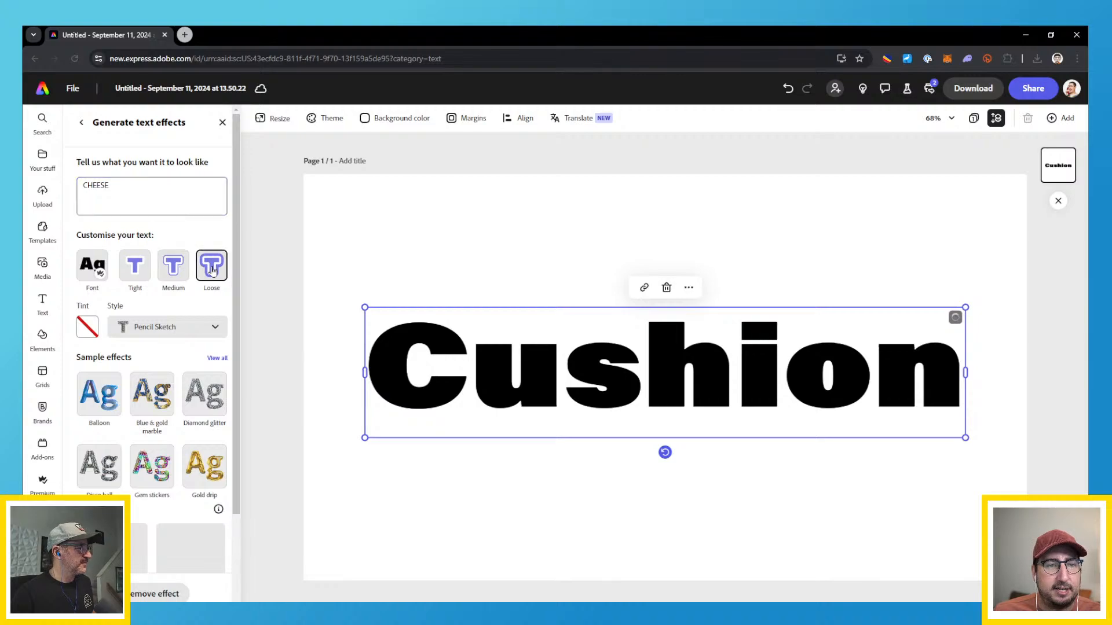
# Set the text effect style to Realistic and replace the word Cushion on the canvas with CHEESE
pyautogui.scroll(-3, 174, 266)
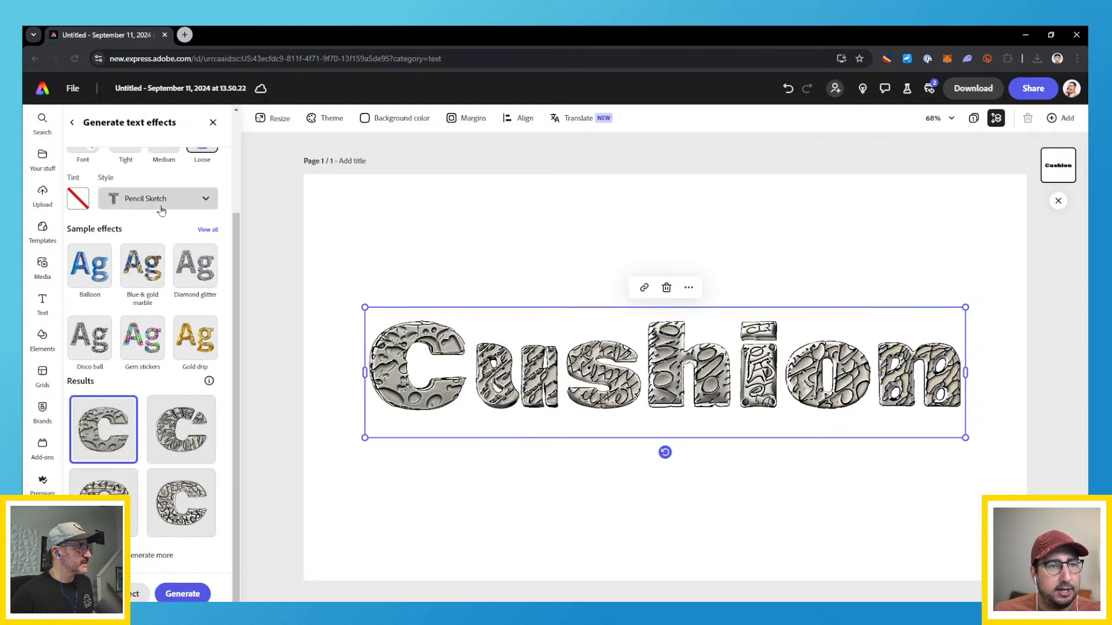
pyautogui.click(161, 203)
pyautogui.click(173, 225)
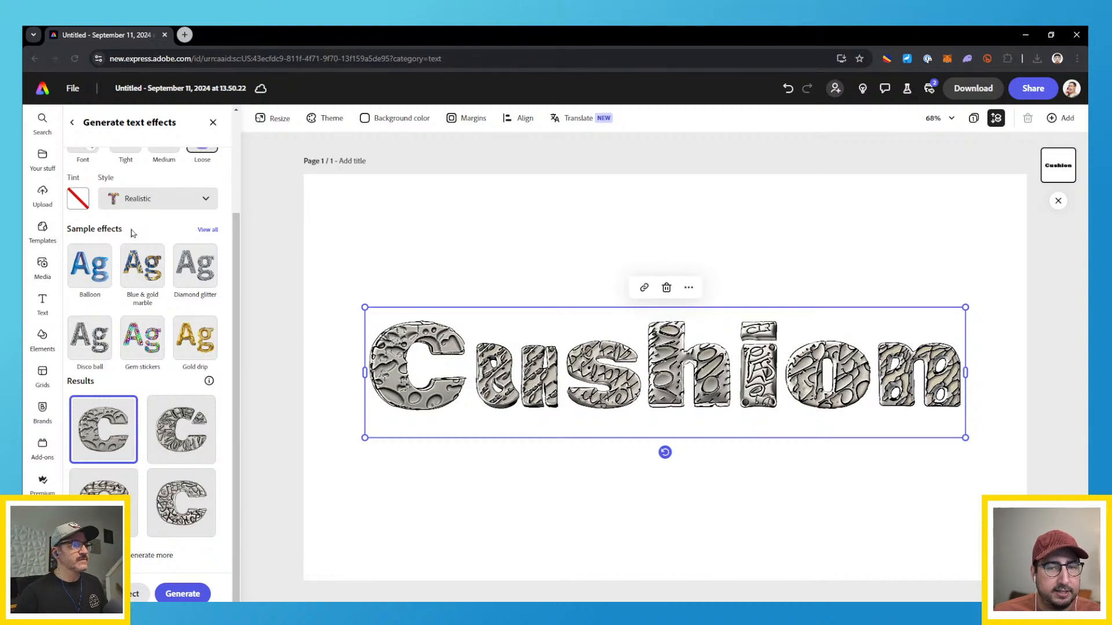
pyautogui.doubleClick(603, 383)
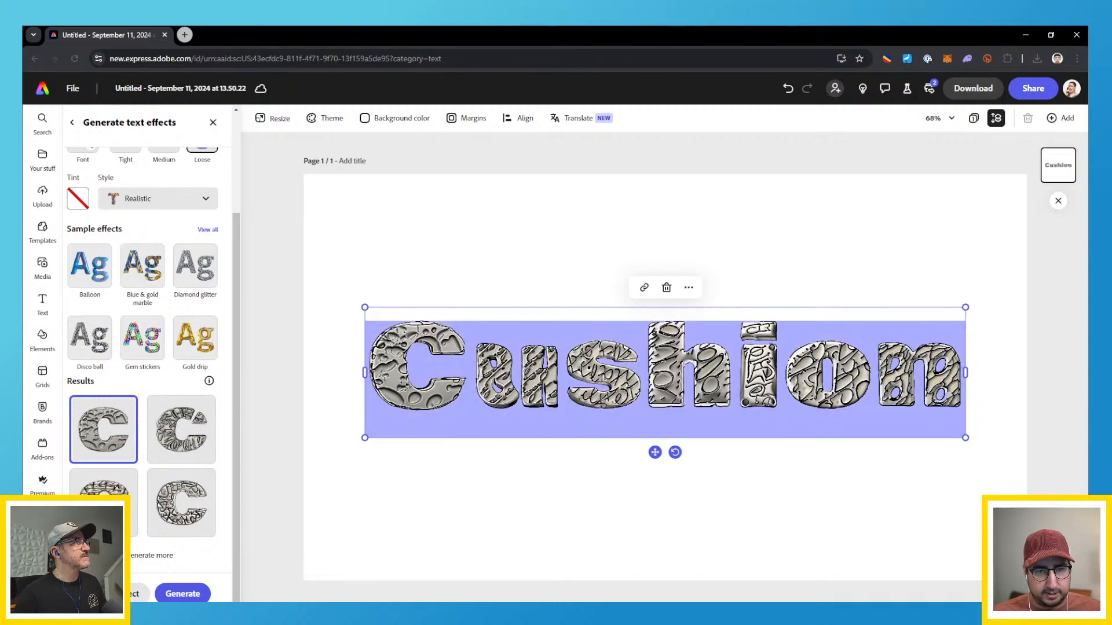
pyautogui.write('CHEESE')
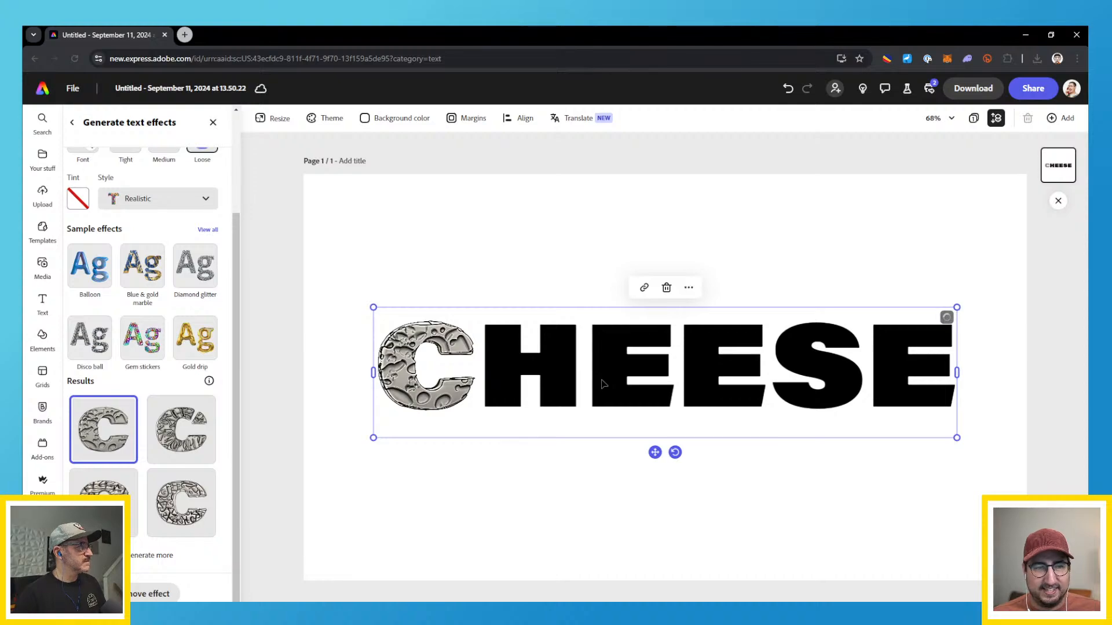
pyautogui.click(324, 426)
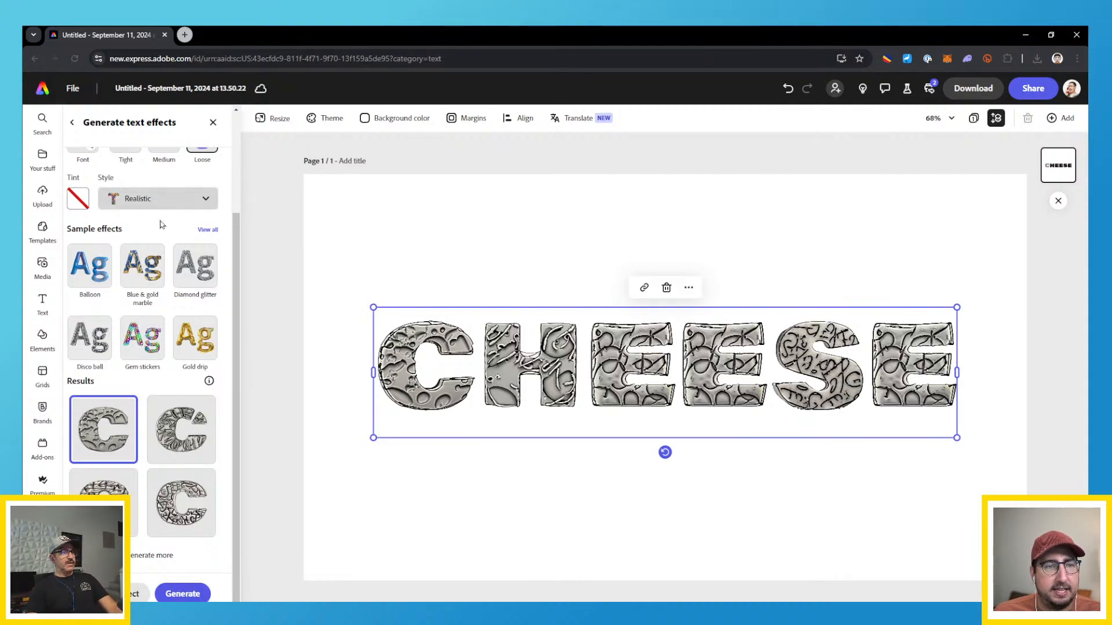
# Change the effect style to Embellished, generate new results for the CHEESE text and choose the fourth variation
pyautogui.scroll(3, 172, 286)
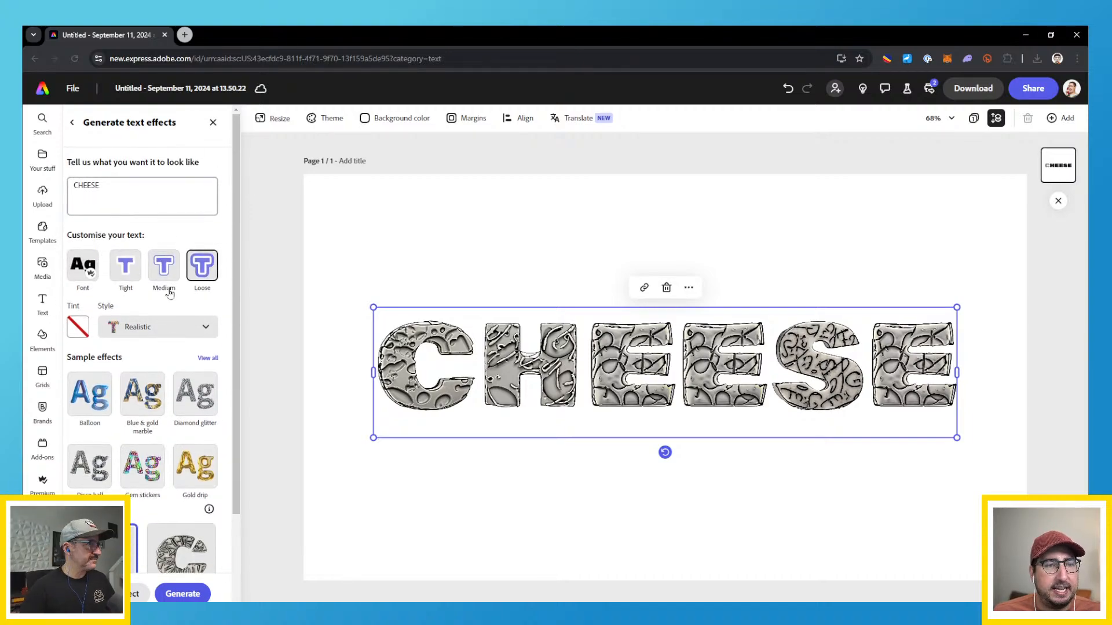
pyautogui.click(162, 328)
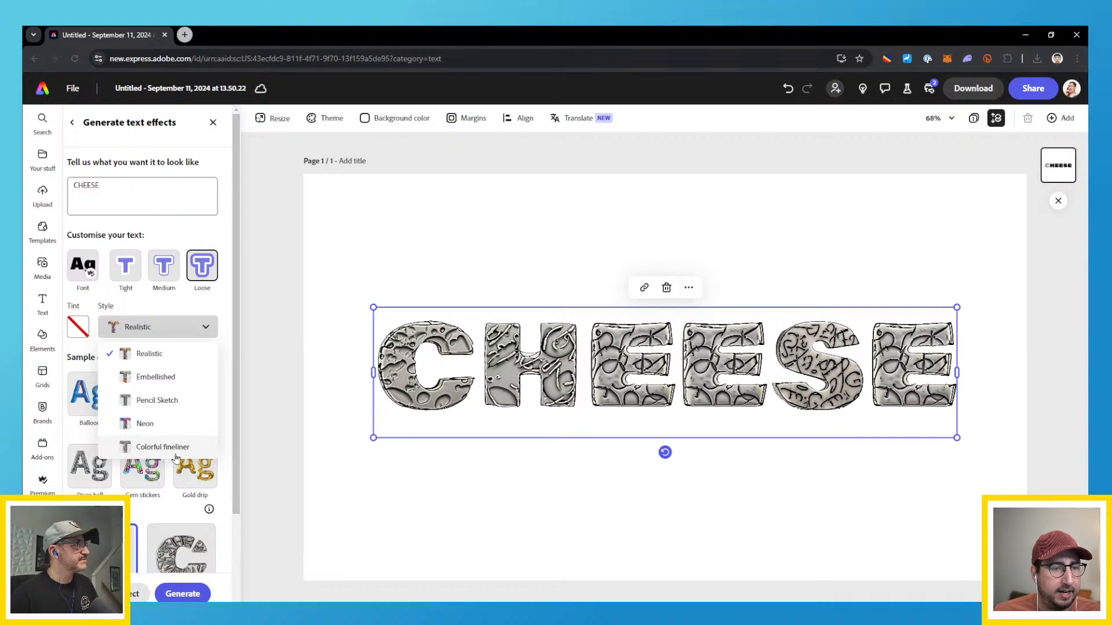
pyautogui.click(171, 379)
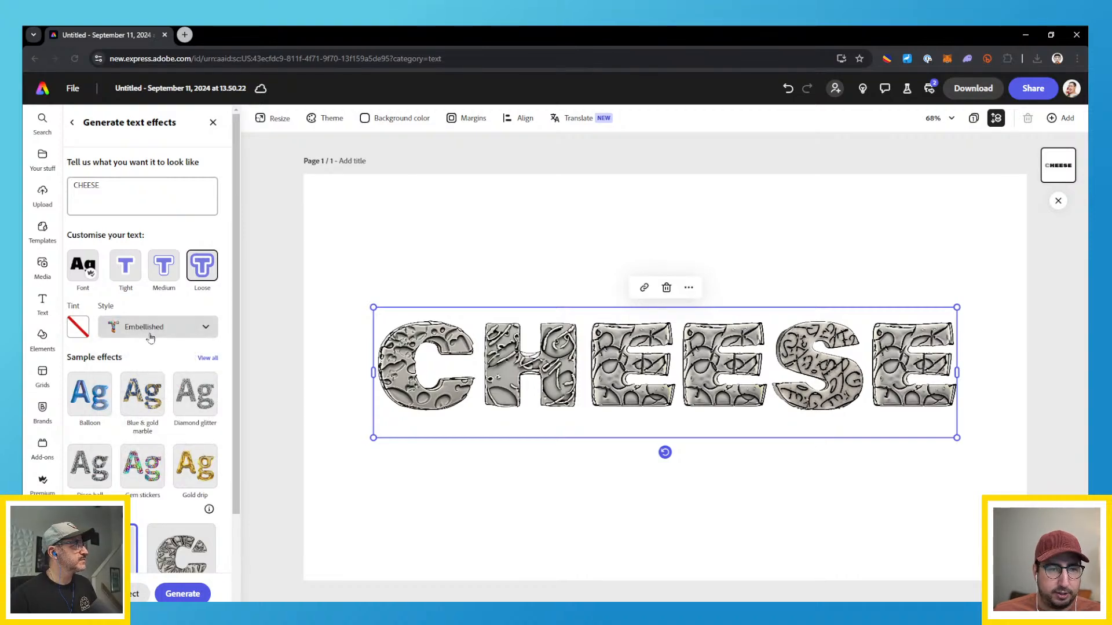
pyautogui.click(440, 247)
pyautogui.click(445, 316)
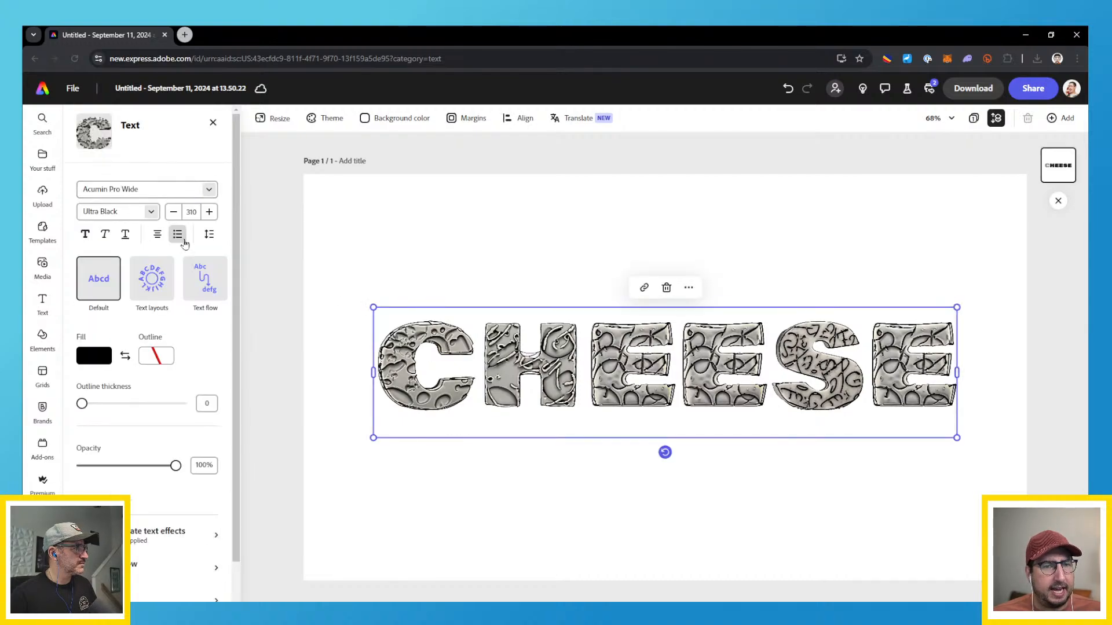
pyautogui.click(149, 546)
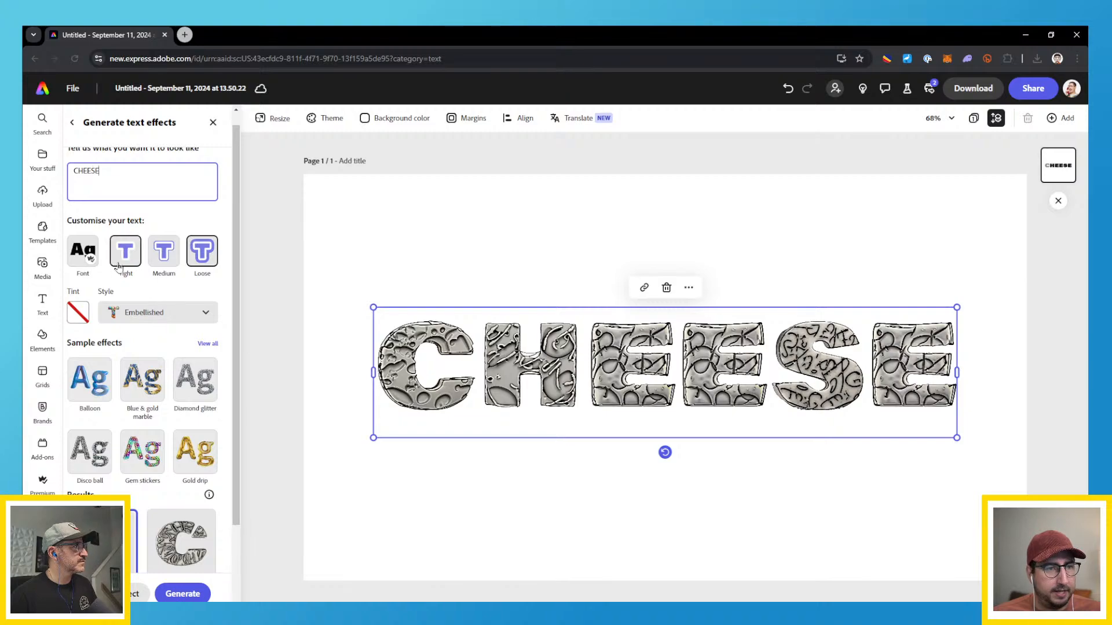
pyautogui.scroll(-2, 138, 391)
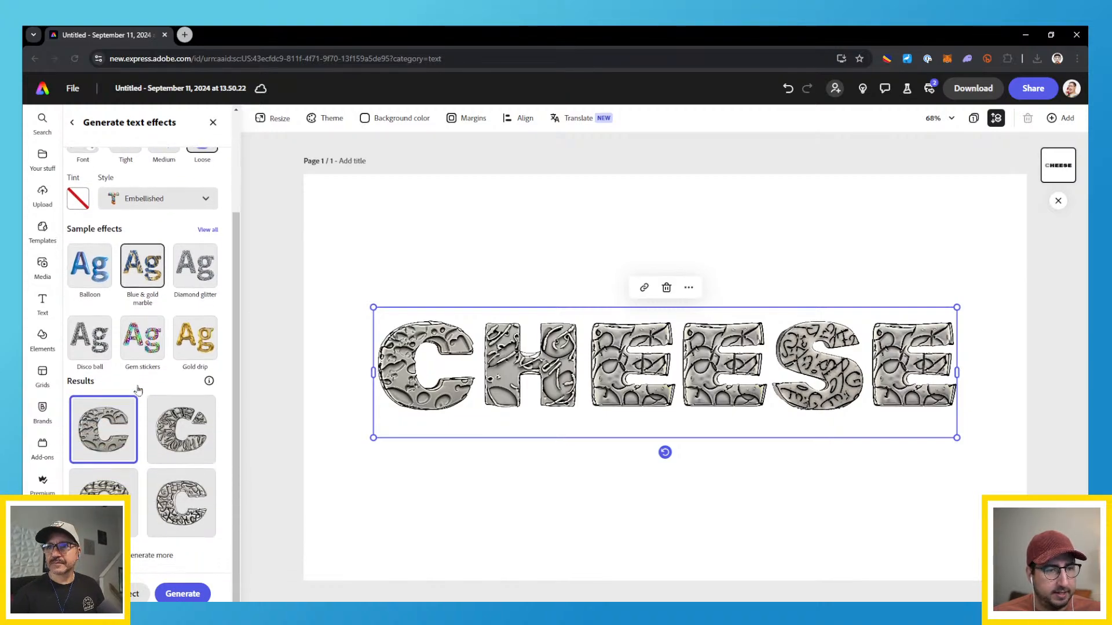
pyautogui.click(195, 591)
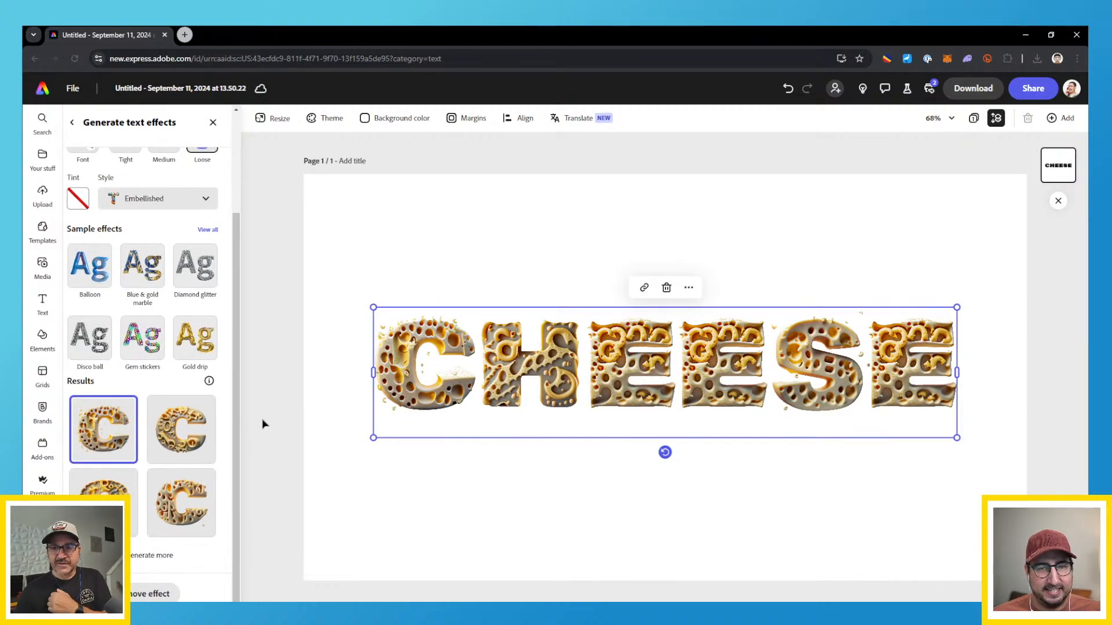
pyautogui.click(192, 514)
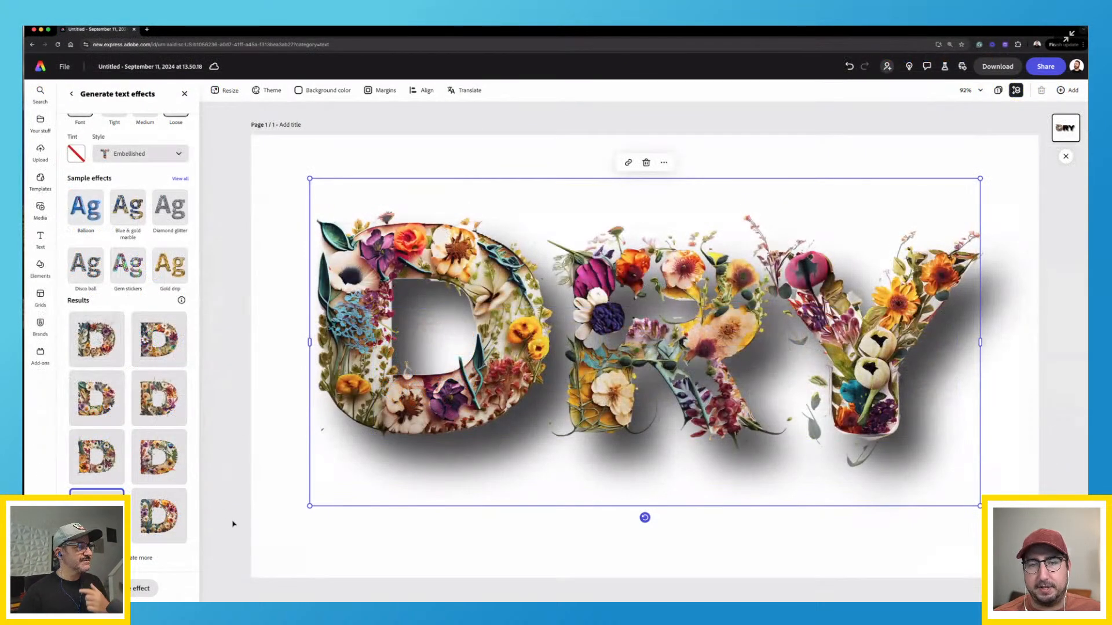
# Apply the second variation from the pressed flowers text effect results to the DRY text and deselect it
pyautogui.click(233, 524)
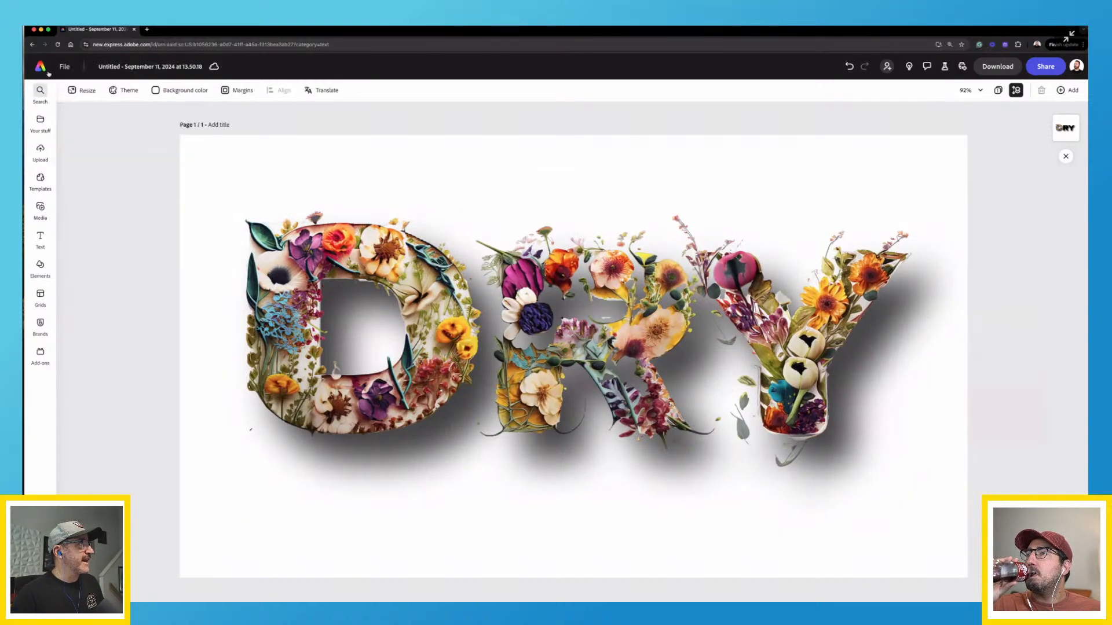
pyautogui.click(301, 272)
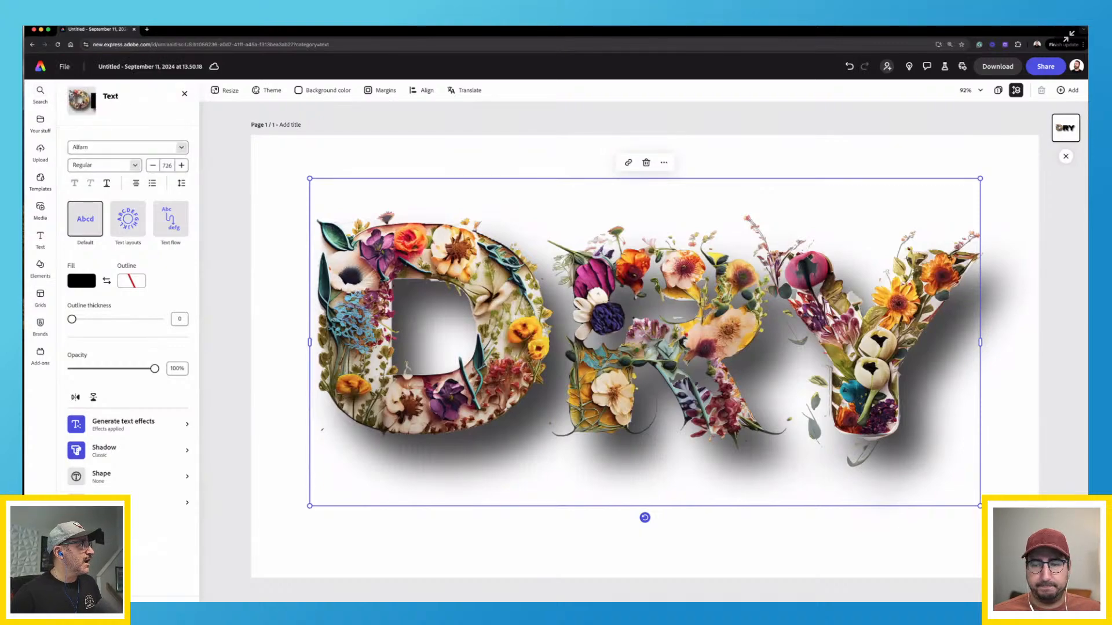
pyautogui.click(129, 429)
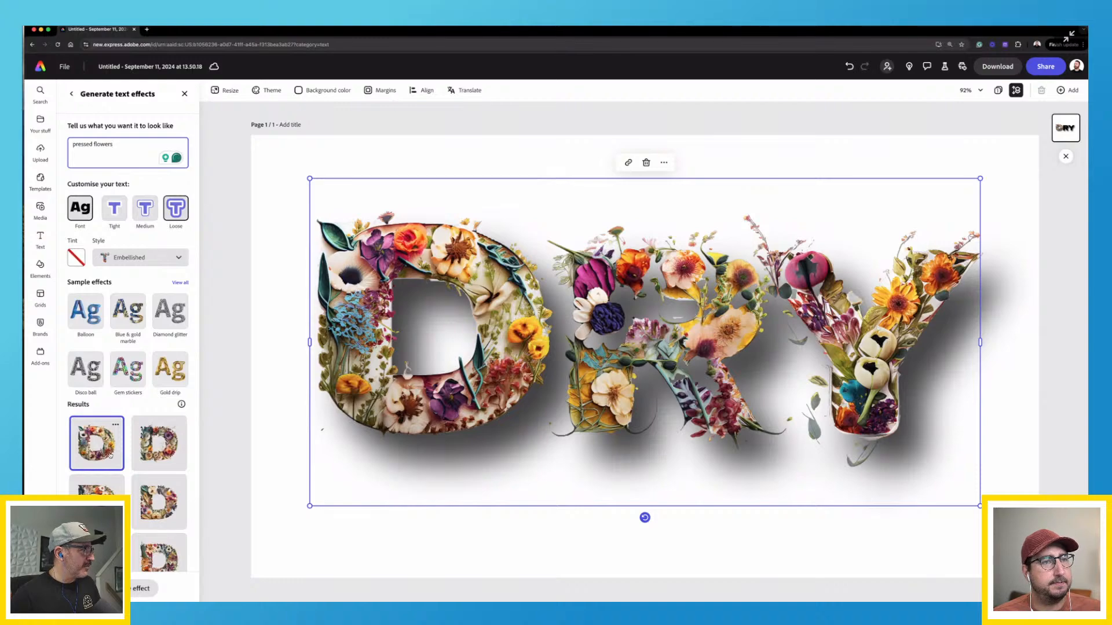
pyautogui.click(168, 452)
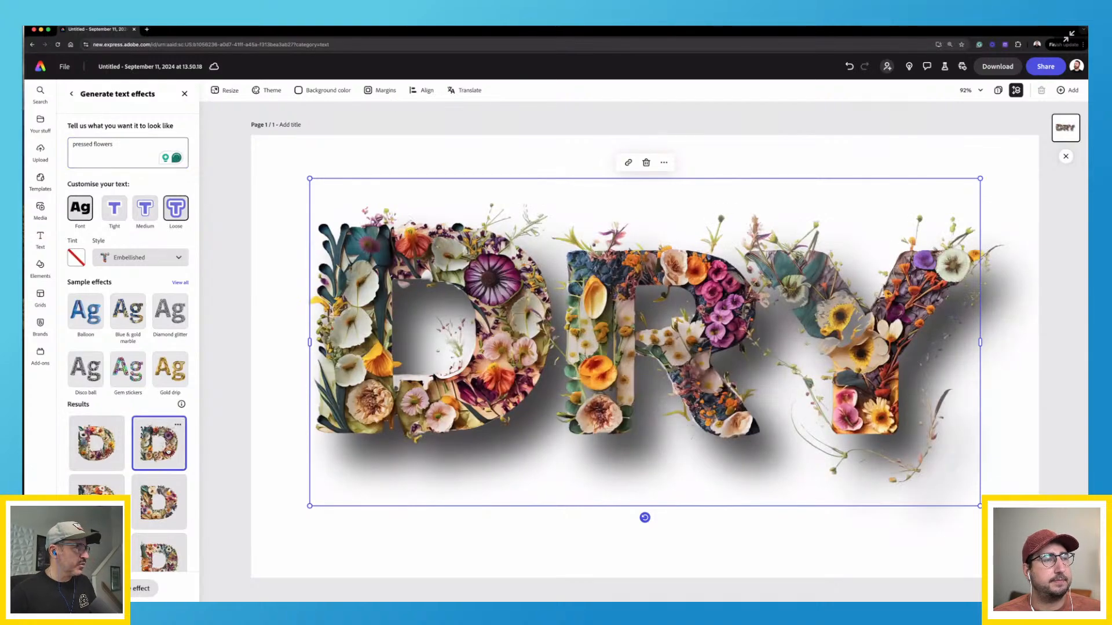
pyautogui.click(227, 377)
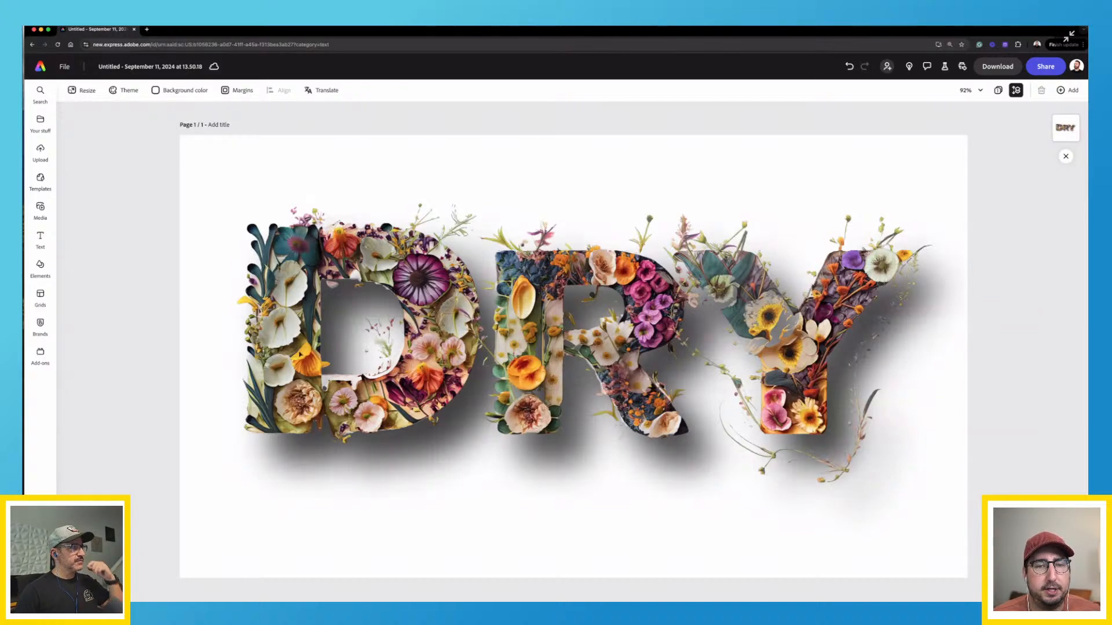
pyautogui.click(300, 354)
pyautogui.click(226, 374)
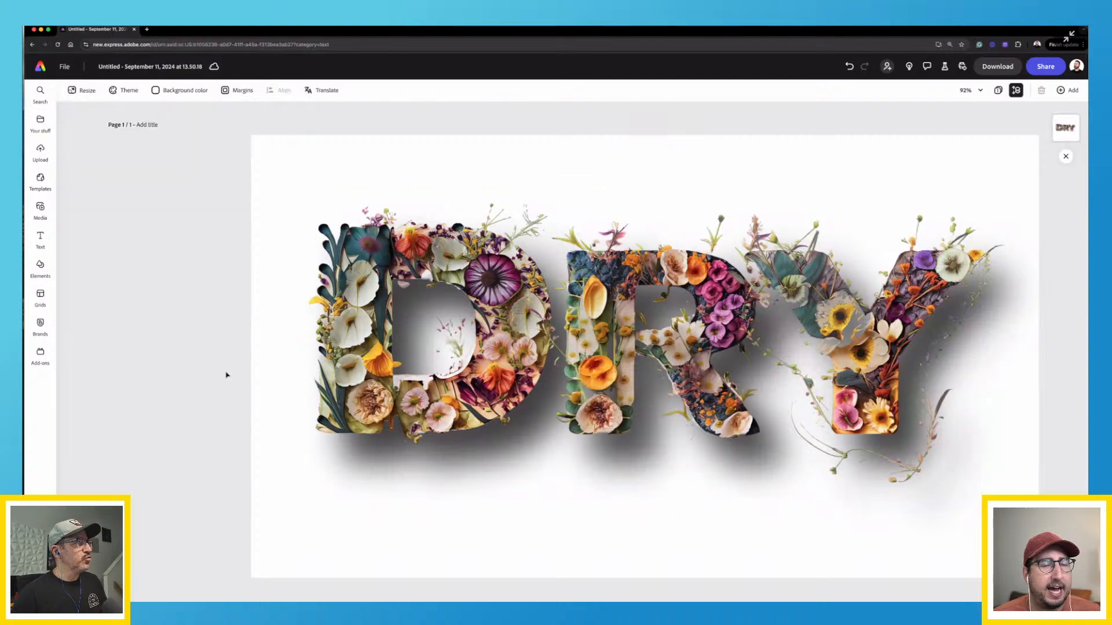
# Search the media library for "white brick wall"
pyautogui.click(40, 122)
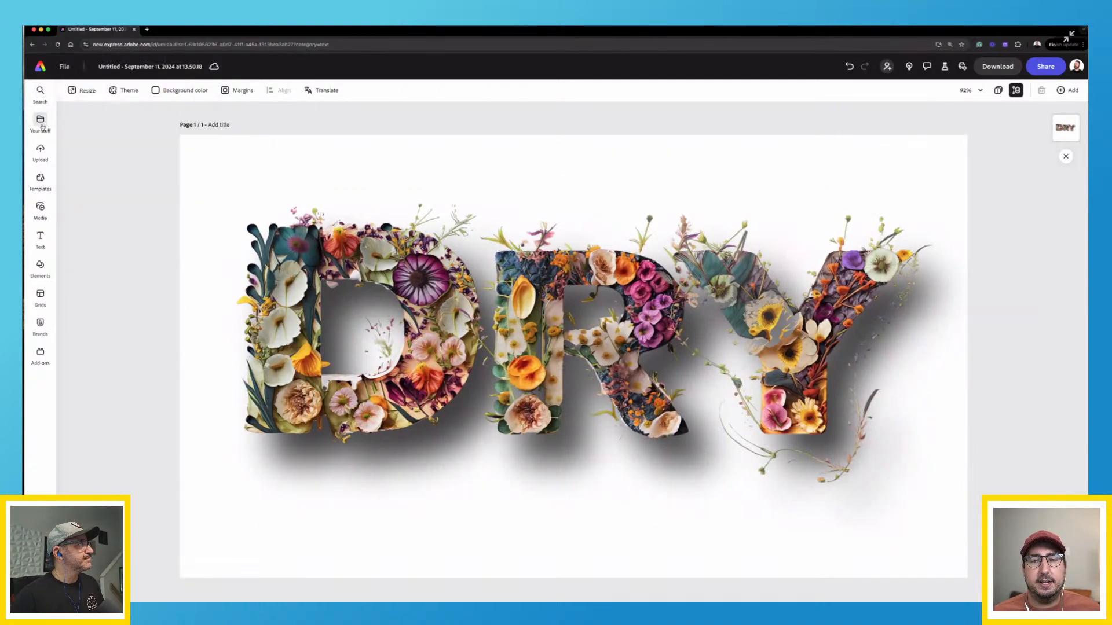
pyautogui.click(41, 210)
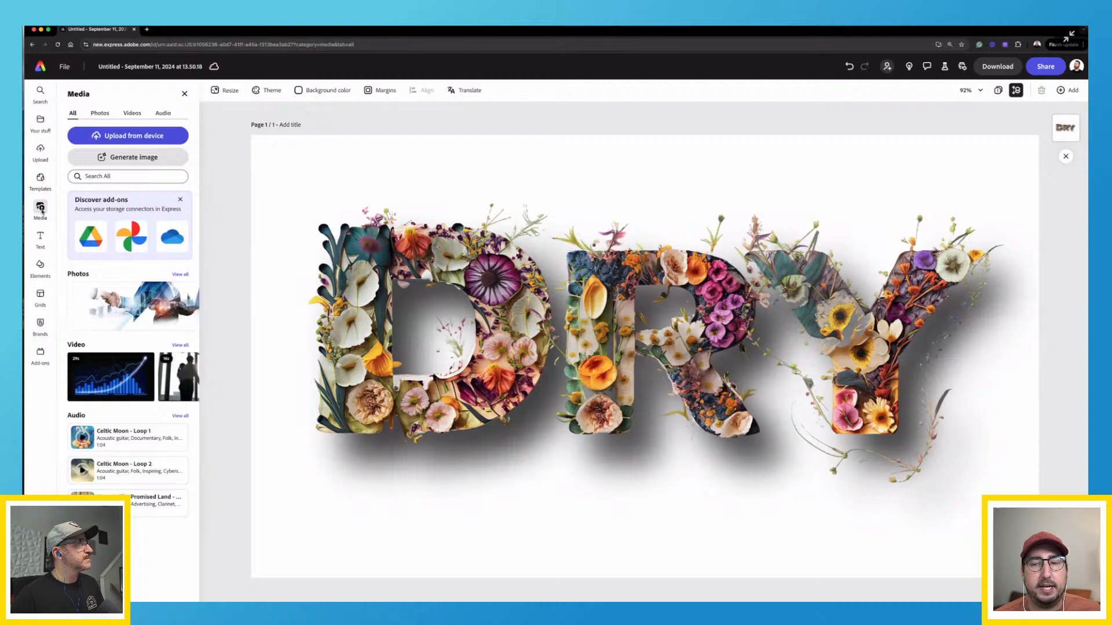
pyautogui.click(122, 176)
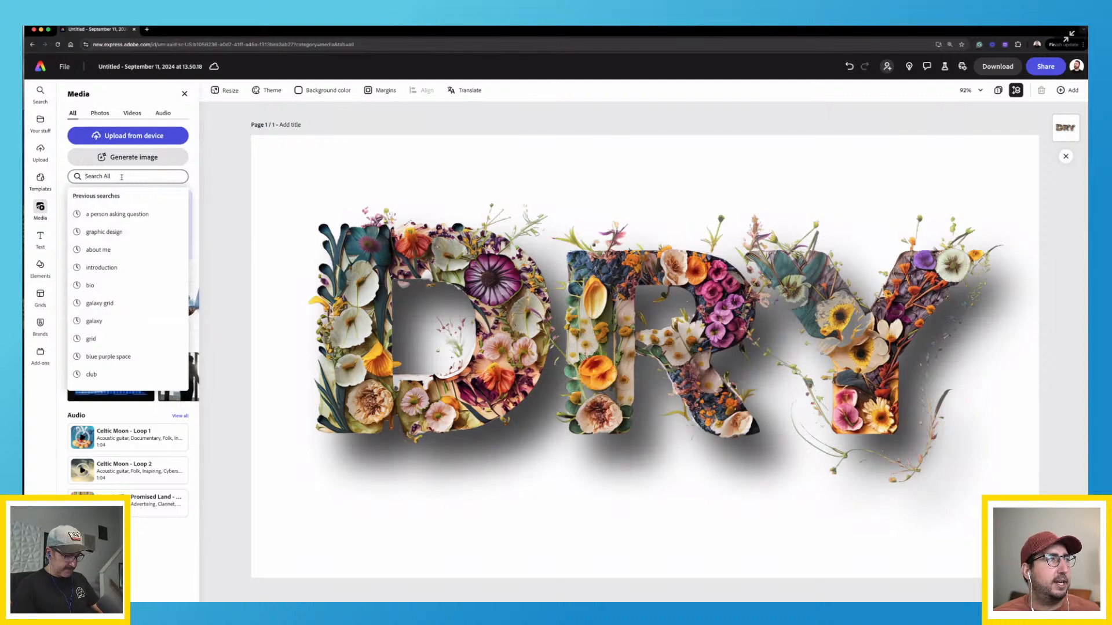
pyautogui.write('brick')
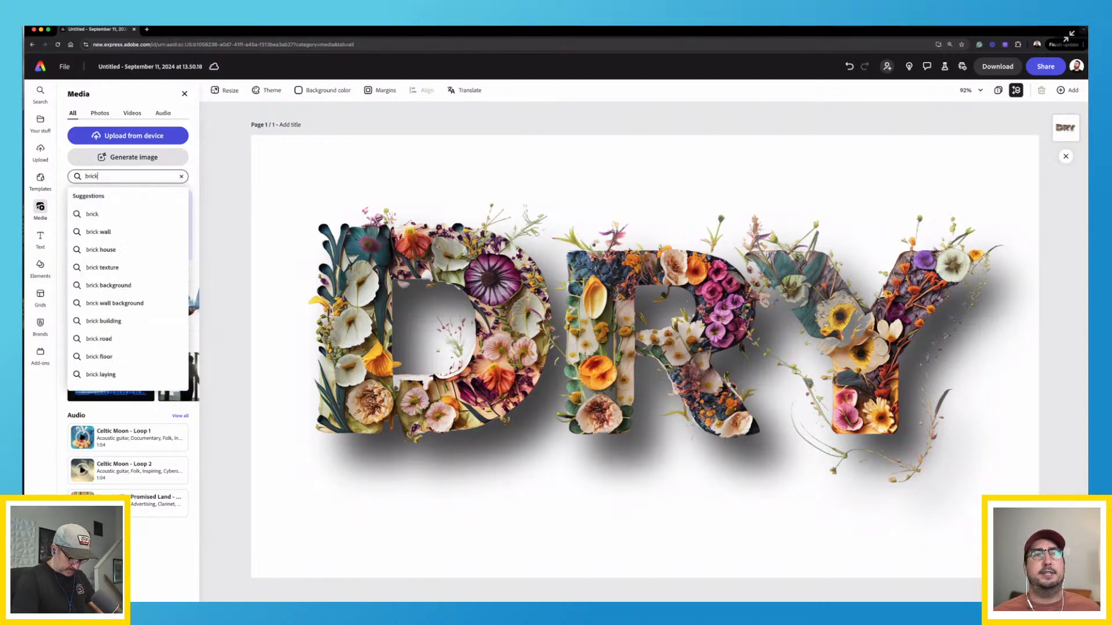
pyautogui.press('BackSpace')
pyautogui.press('BackSpace')
pyautogui.press('BackSpace')
pyautogui.press('BackSpace')
pyautogui.press('BackSpace')
pyautogui.write('w')
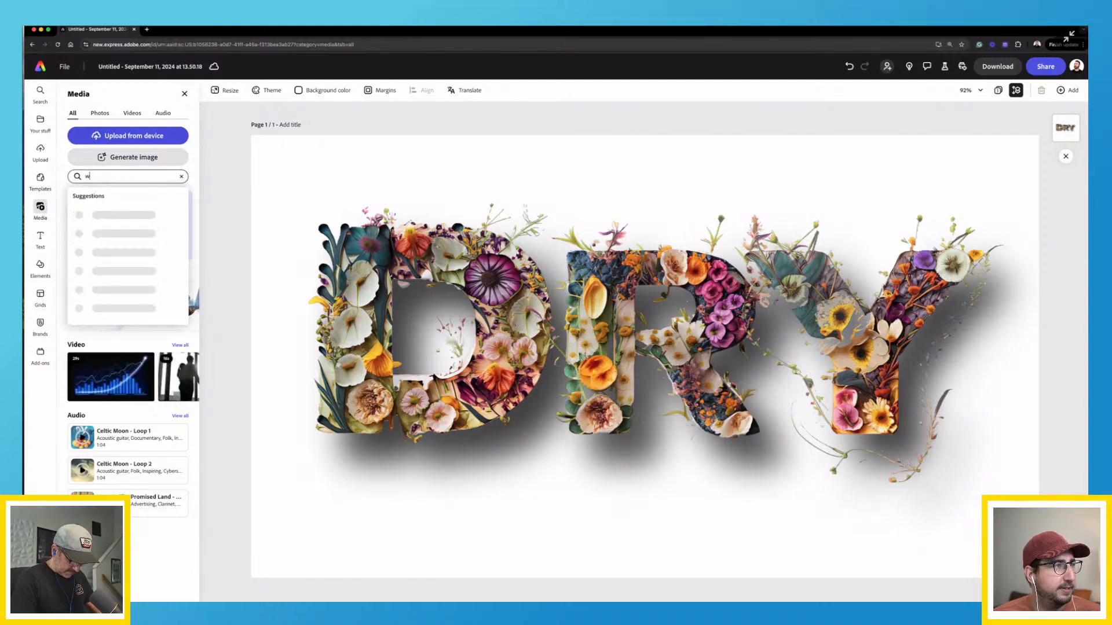
pyautogui.write('hite bric')
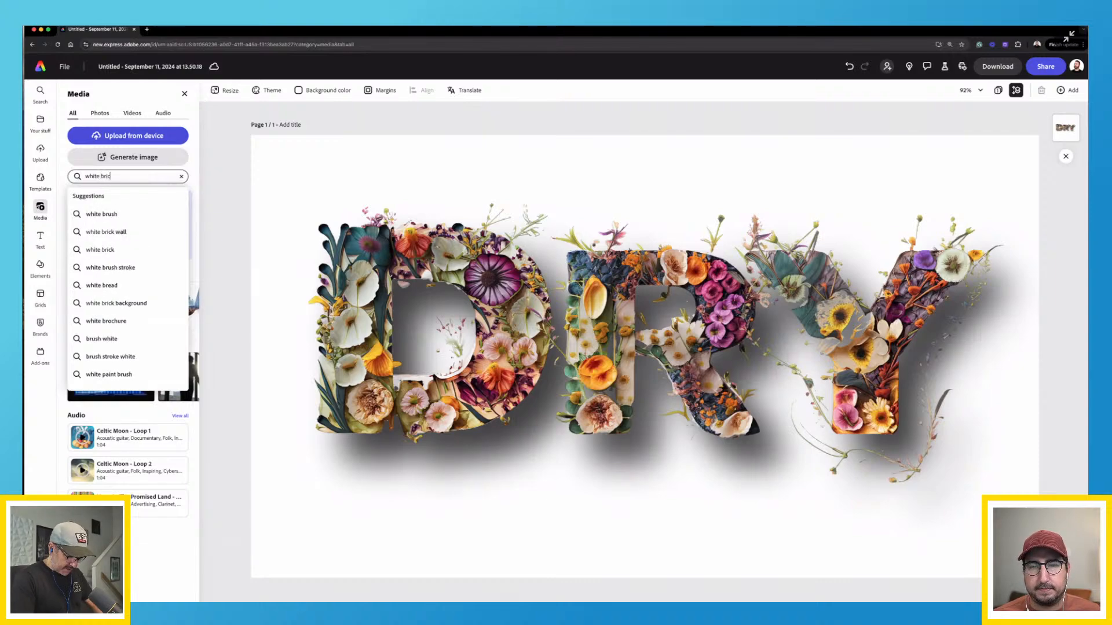
pyautogui.write('k wall')
pyautogui.press('Return')
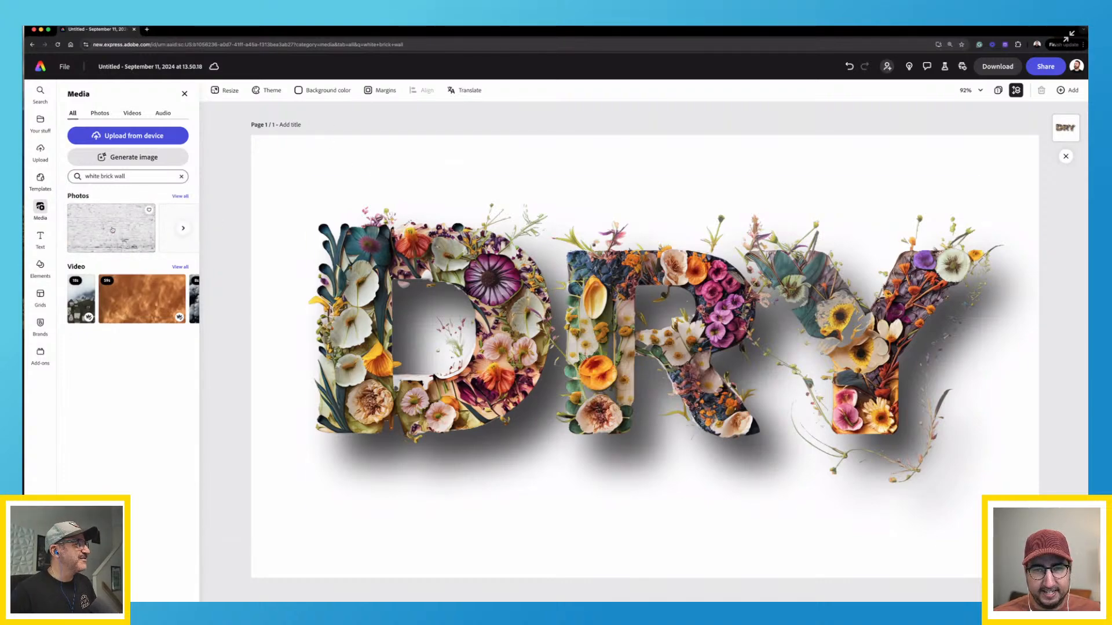
# Add the white brick wall photo to the page and move its layer below the DRY text
pyautogui.moveTo(114, 228); pyautogui.dragTo(364, 184)
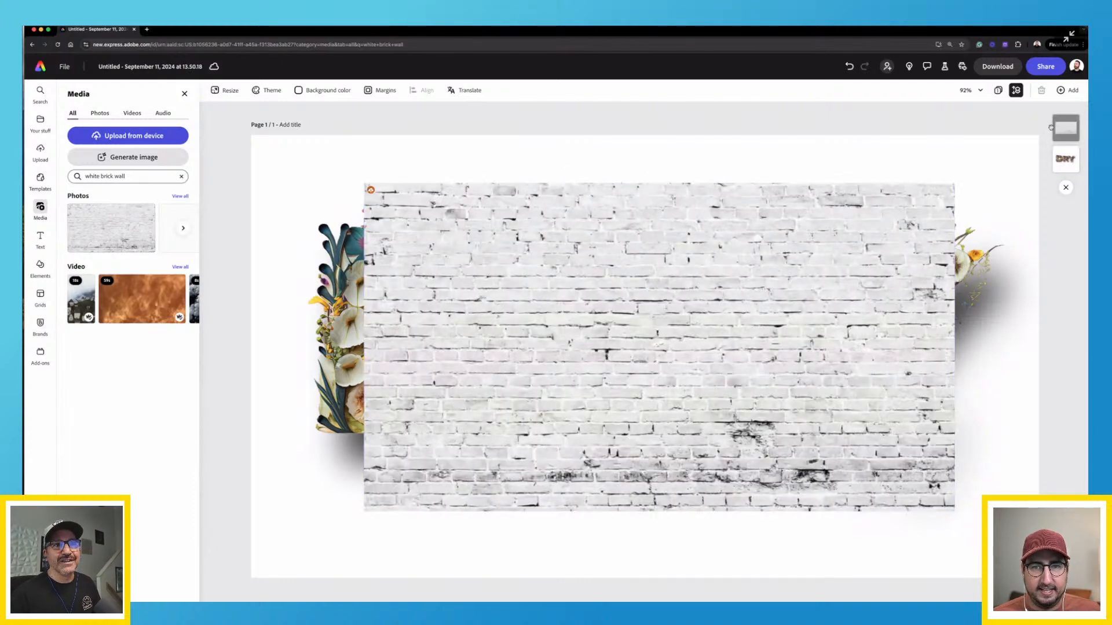
pyautogui.moveTo(1066, 130); pyautogui.dragTo(1067, 167)
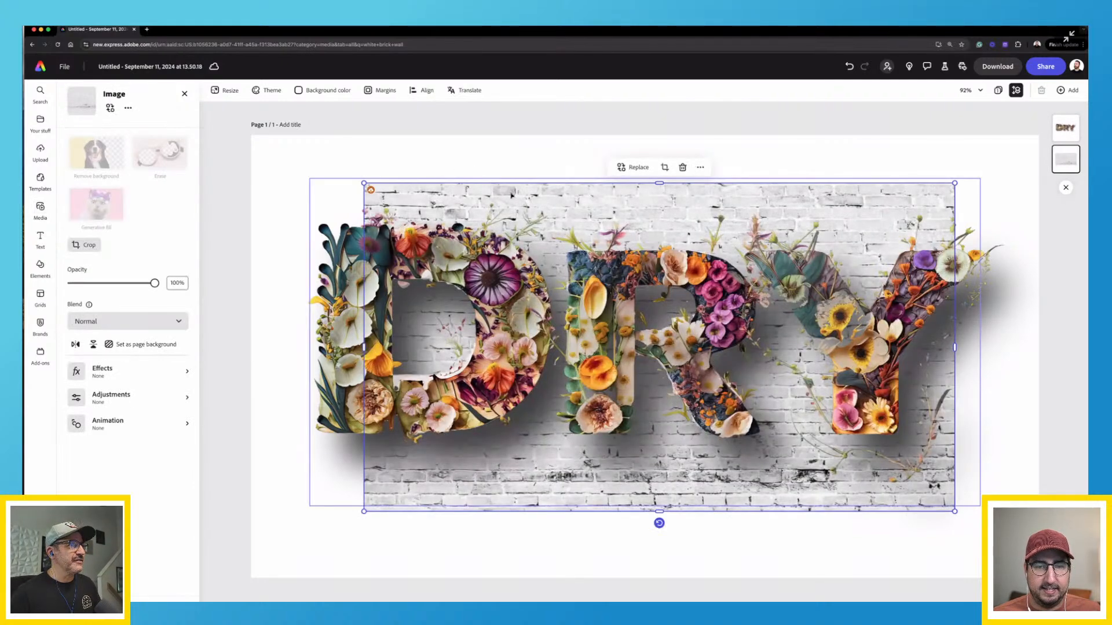
pyautogui.click(510, 196)
# Move the brick wall photo to the page's upper-left corner and enlarge and shift it until it covers the whole page
pyautogui.moveTo(472, 185); pyautogui.dragTo(462, 220)
pyautogui.moveTo(563, 214); pyautogui.dragTo(453, 166)
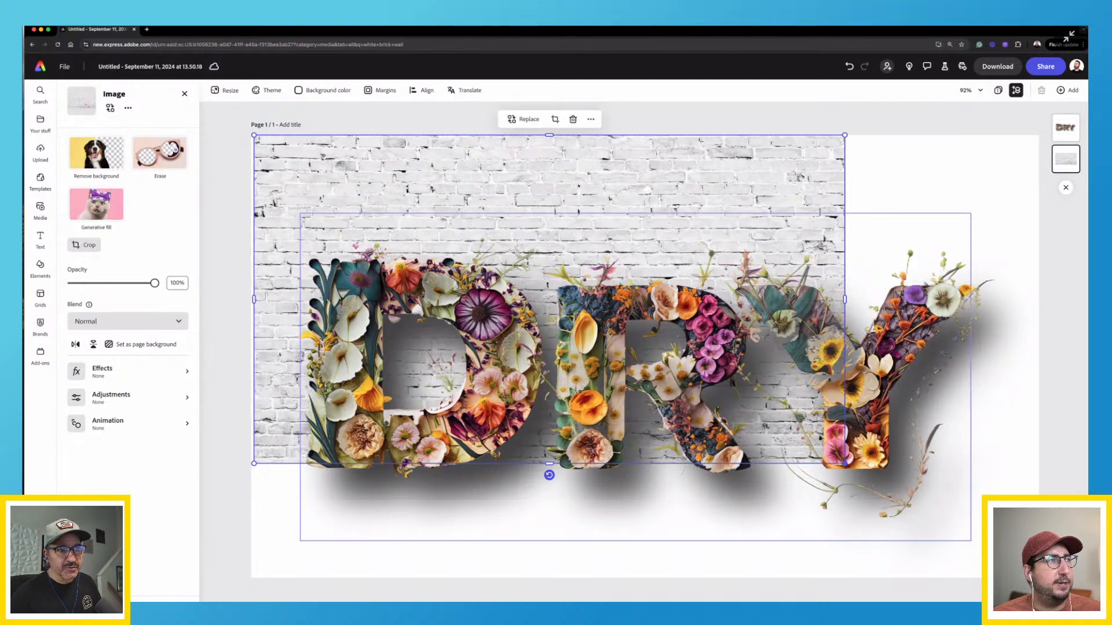
pyautogui.moveTo(845, 463); pyautogui.dragTo(1039, 571)
pyautogui.rightClick(1039, 572)
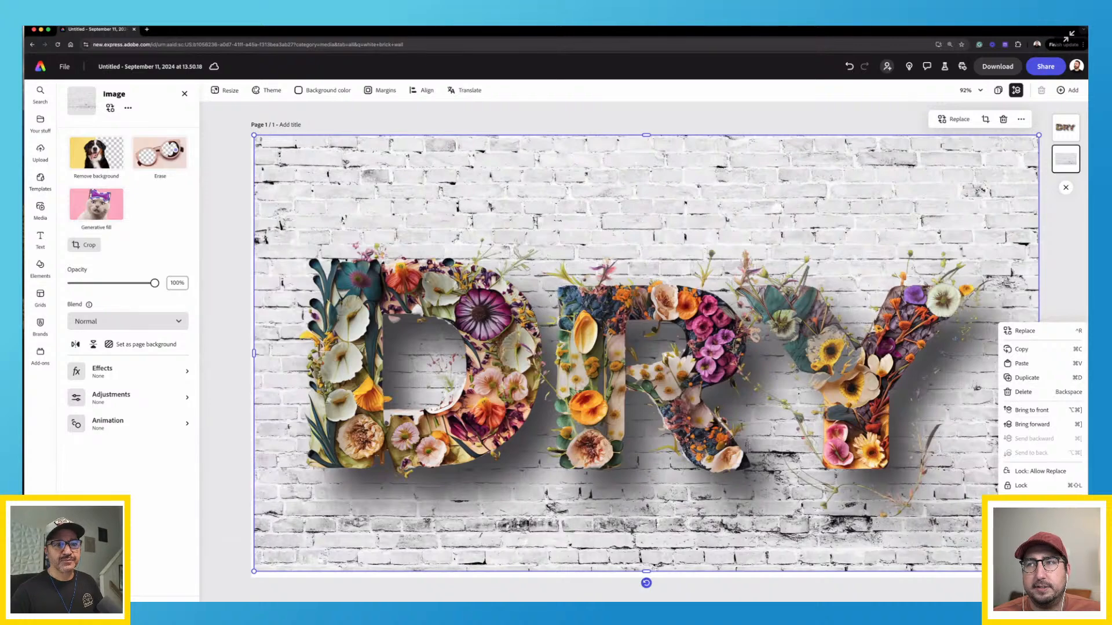
pyautogui.click(1039, 572)
pyautogui.moveTo(1039, 572); pyautogui.dragTo(1062, 585)
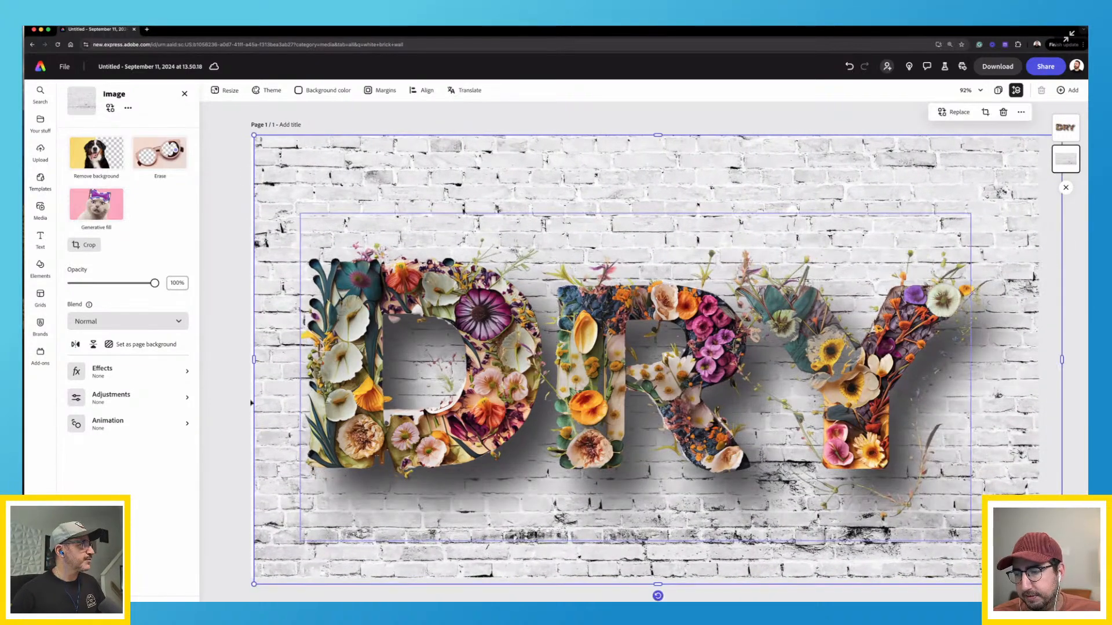
pyautogui.click(222, 157)
pyautogui.moveTo(289, 194); pyautogui.dragTo(267, 195)
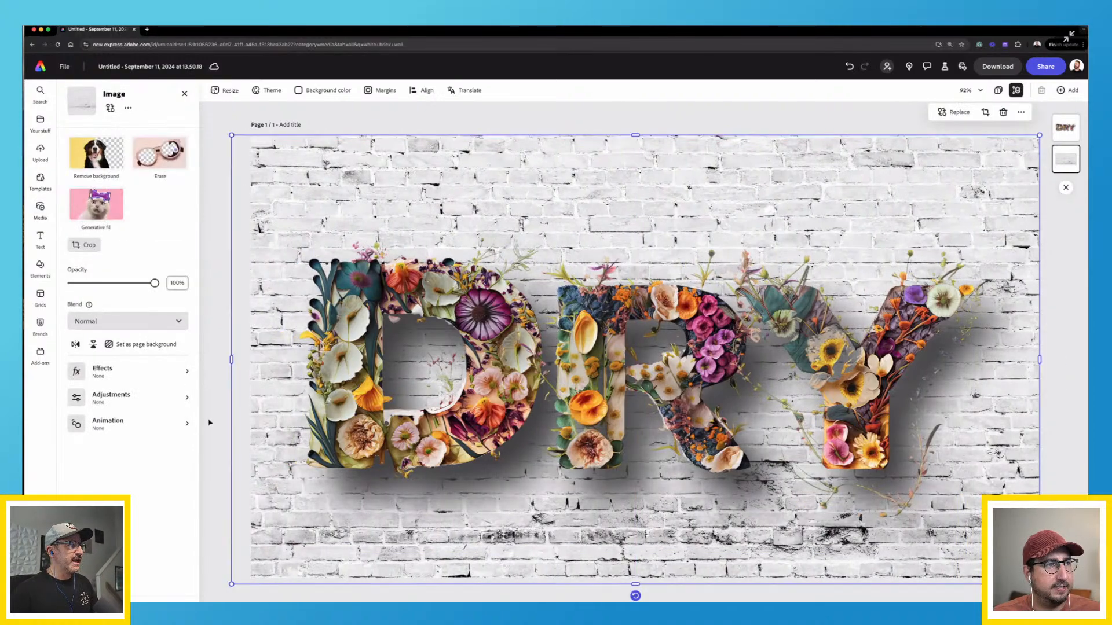
pyautogui.click(210, 422)
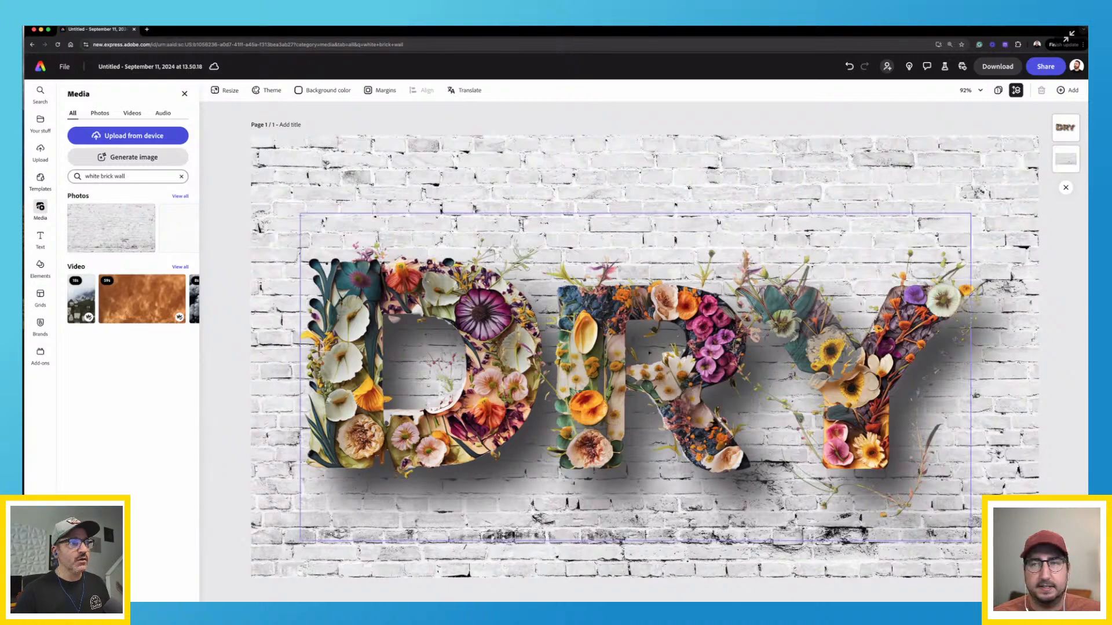
# Move the DRY text up to the middle of the brick wall background and deselect it
pyautogui.moveTo(649, 353); pyautogui.dragTo(650, 316)
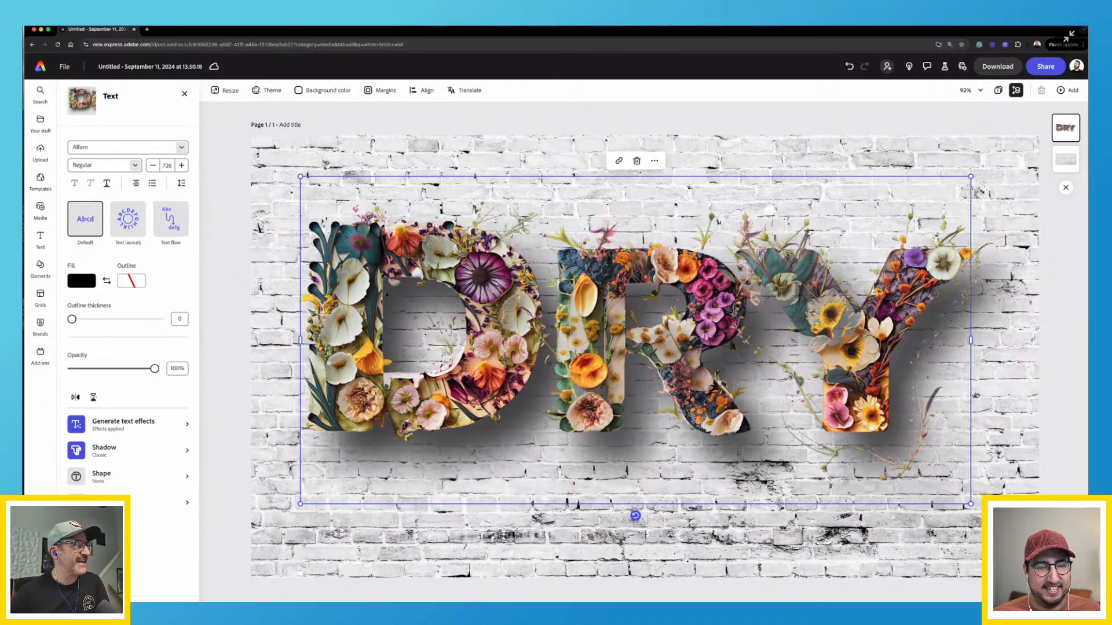
pyautogui.click(496, 107)
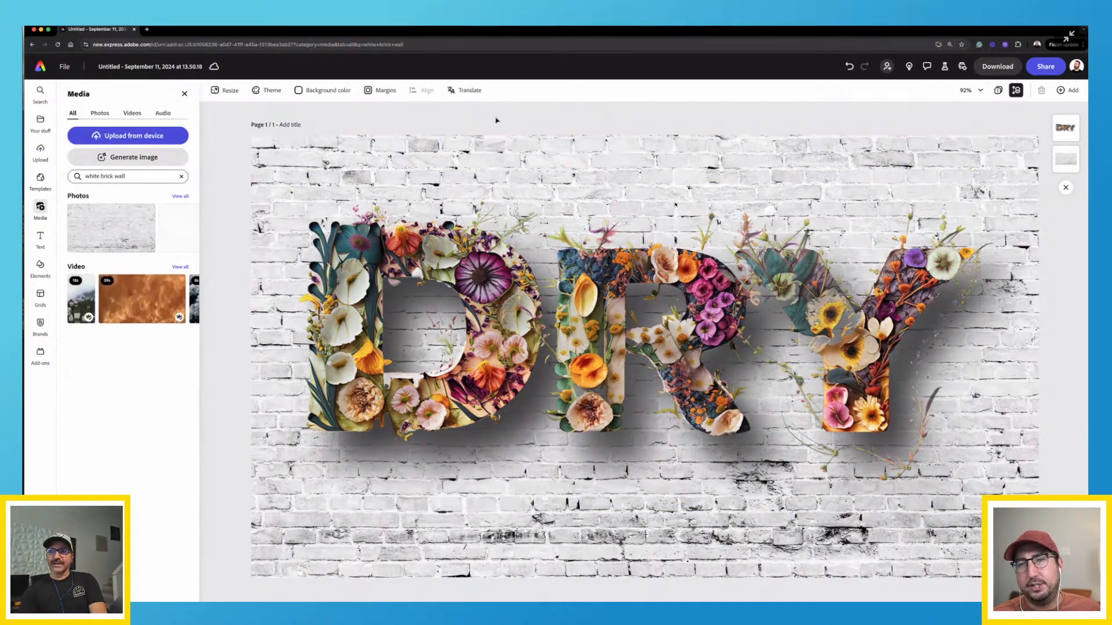